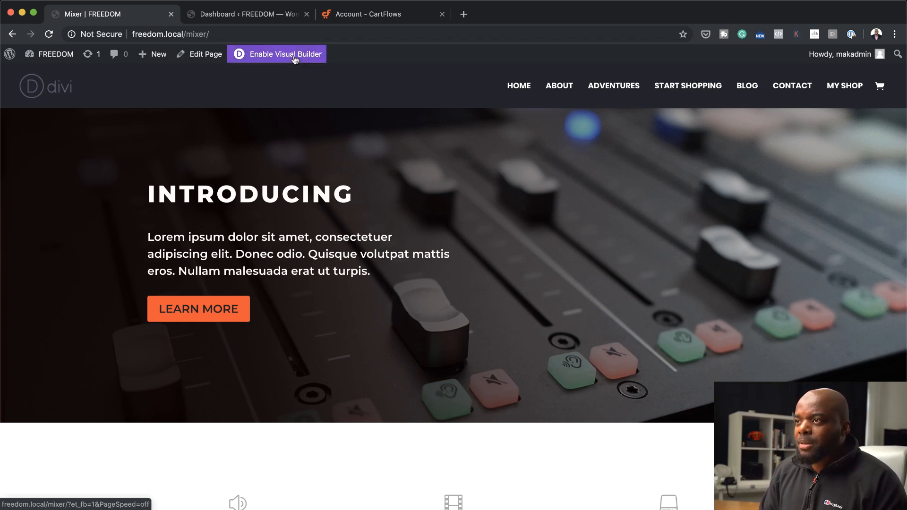
Enable the Visual Builder and insert a regular section with a row of three equal columns above the newsletter signup section
left_click(294, 56)
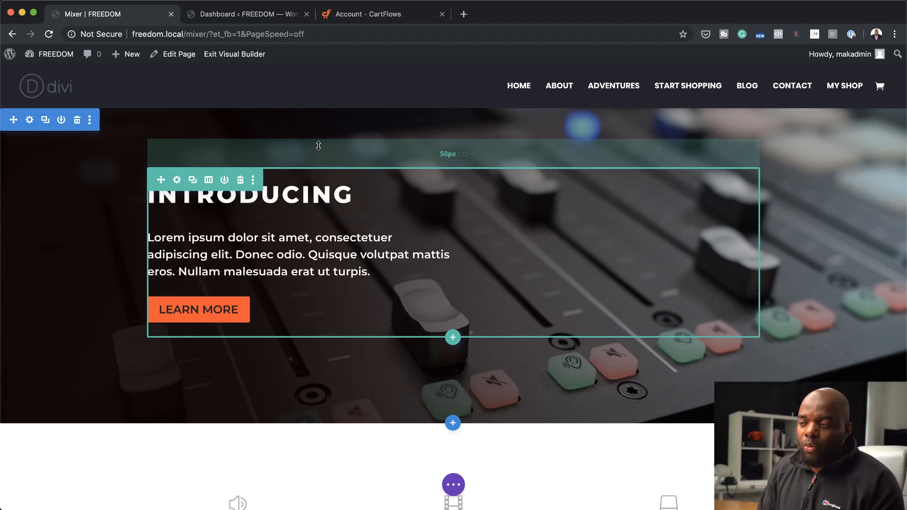
scroll(336, 344, "down", 10)
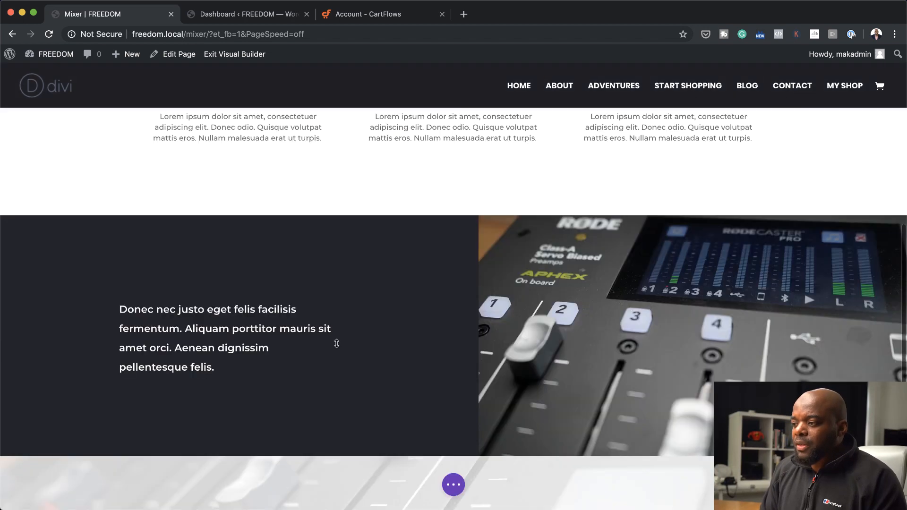
scroll(336, 343, "down", 5)
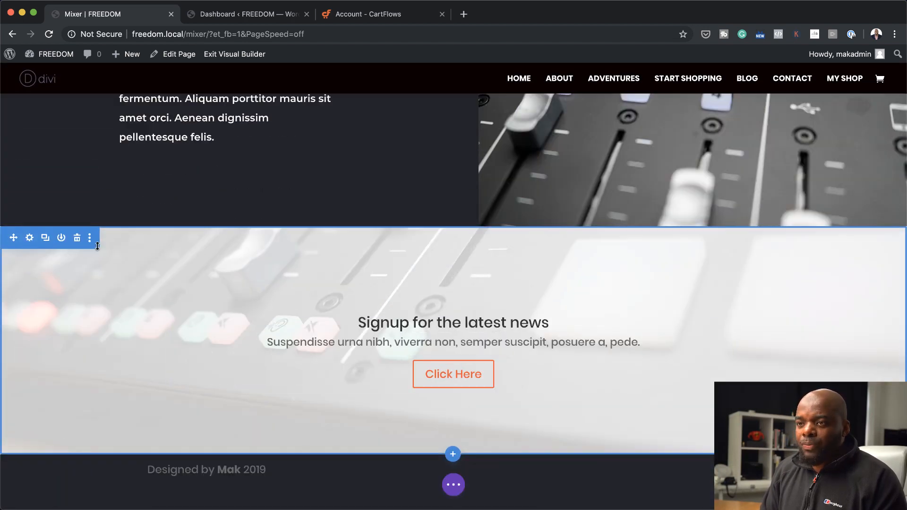
left_click(436, 227)
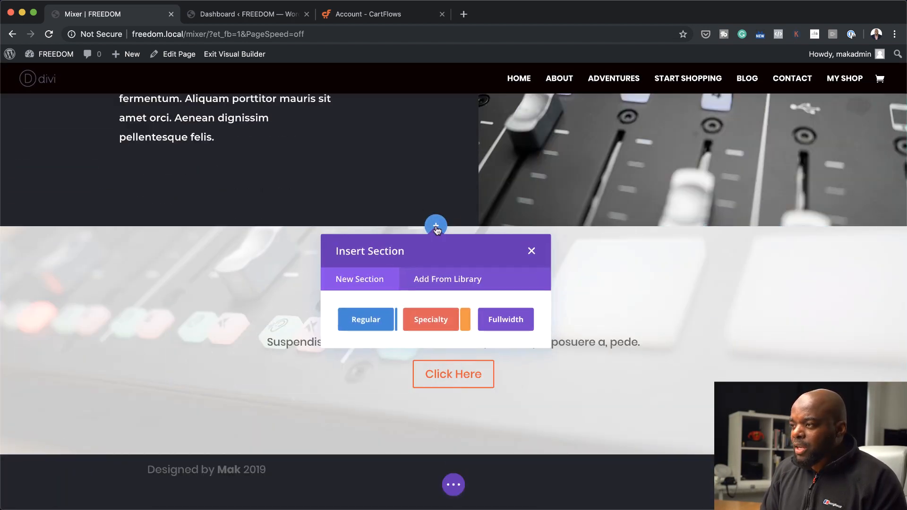
left_click(375, 327)
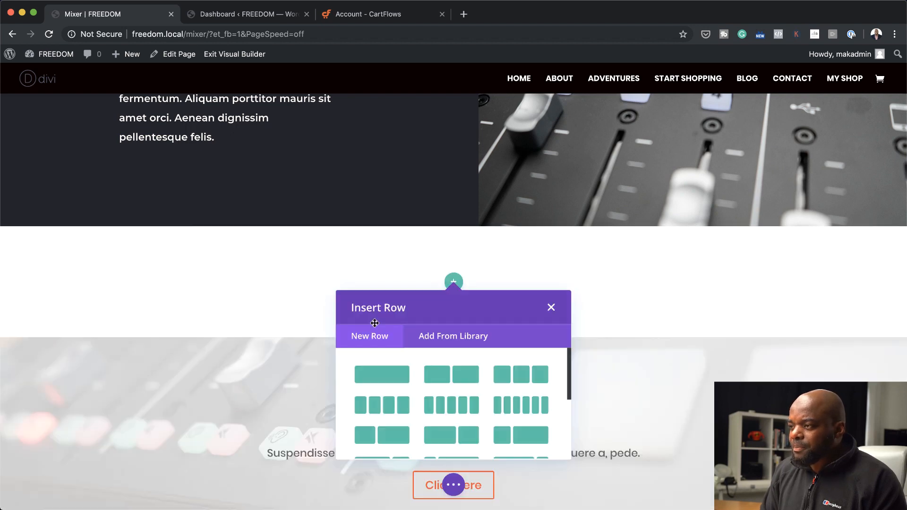
left_click(520, 373)
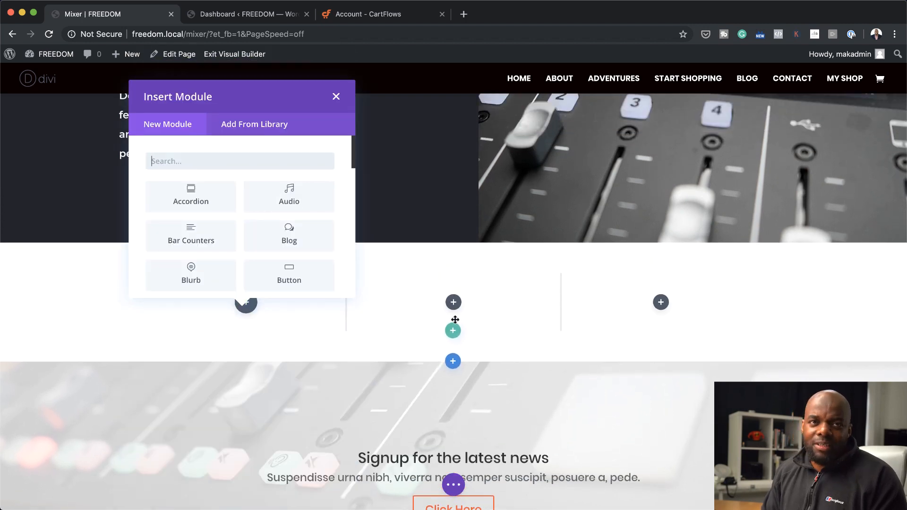
Search the module list for "test" and insert a Testimonial module into the first column of the new row
left_click(259, 161)
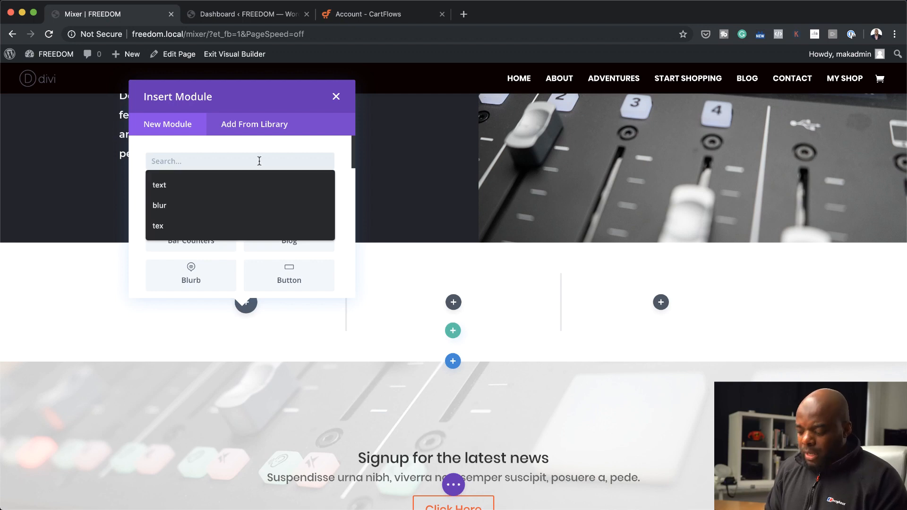
type("test")
left_click(216, 199)
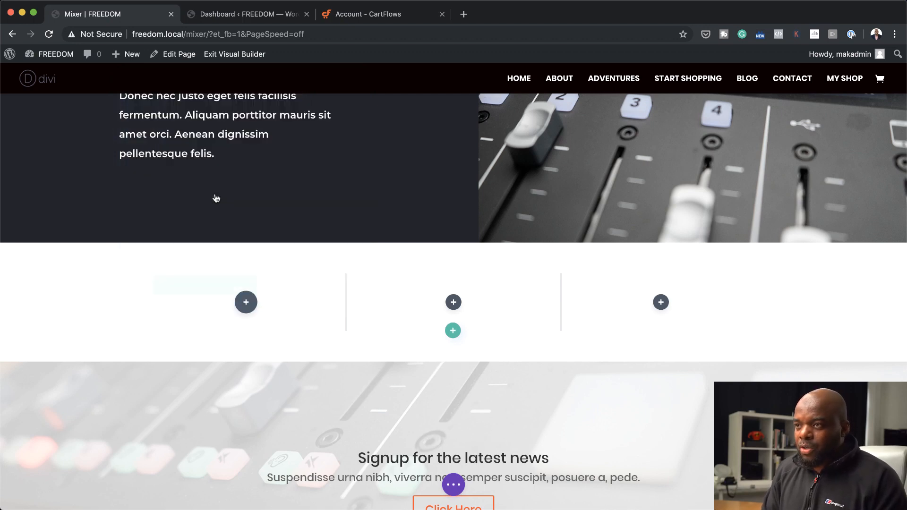
scroll(473, 378, "down", 2)
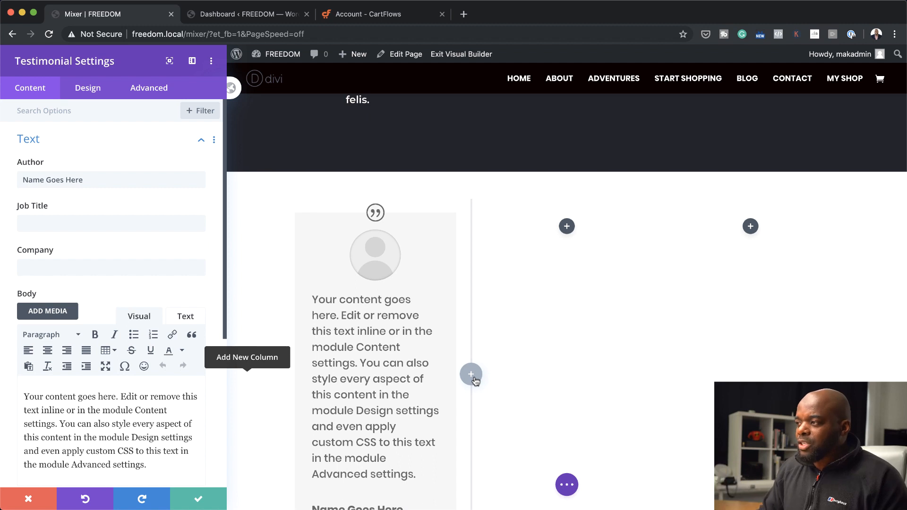
Enter the testimonial author's name and shorten the body text so it ends with "this content in the module."
triple_click(93, 182)
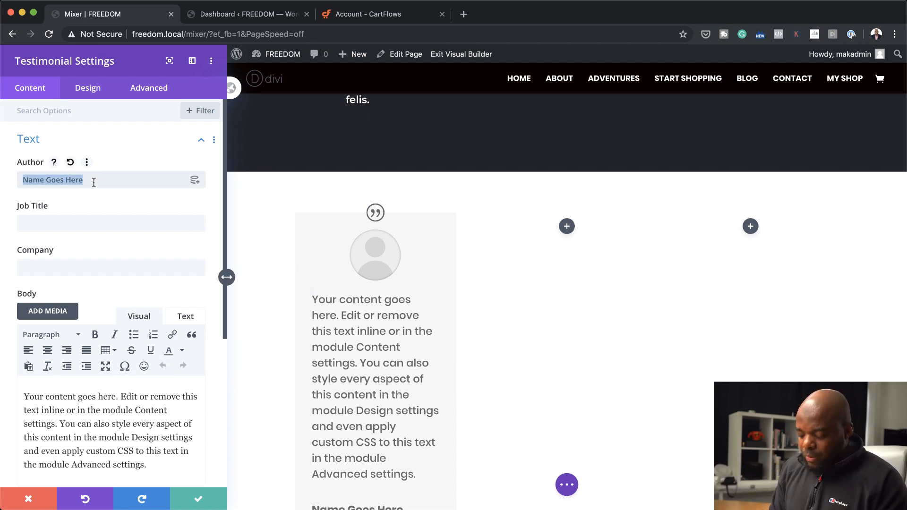
type("Mak")
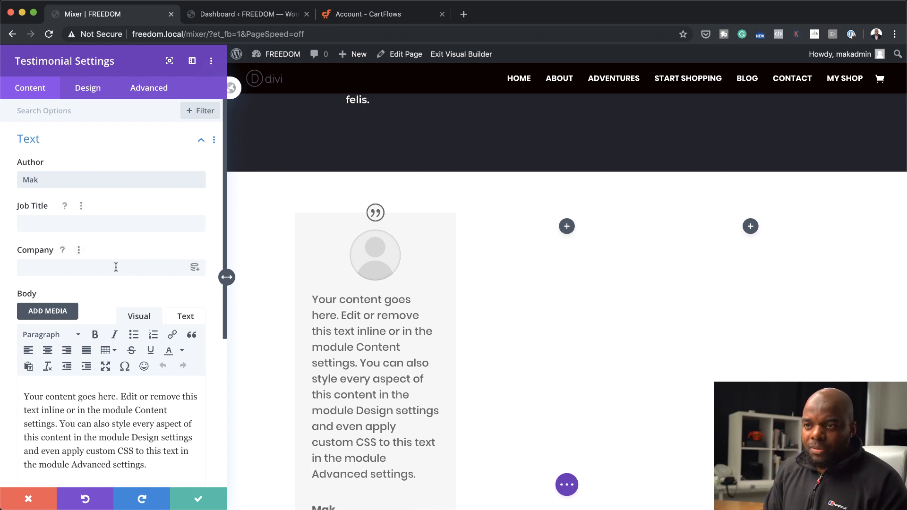
scroll(137, 385, "down", 3)
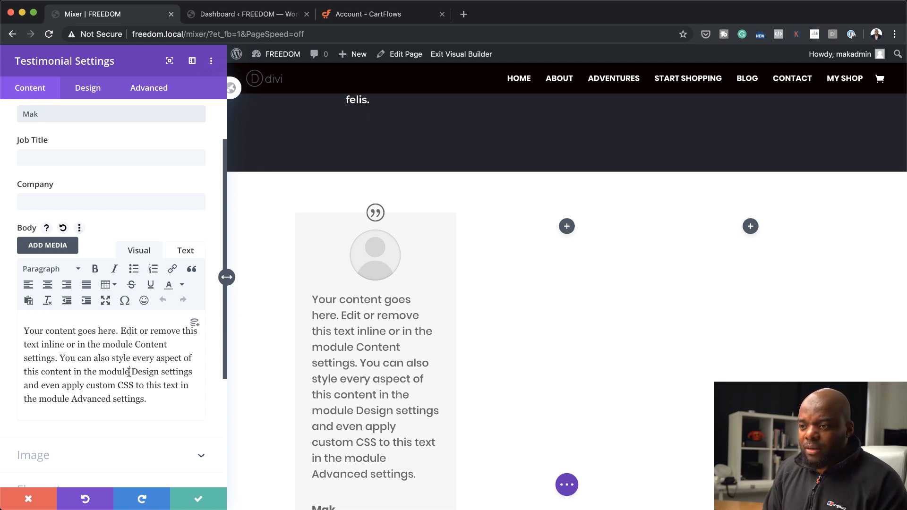
left_click_drag(129, 372, 163, 406)
key("BackSpace")
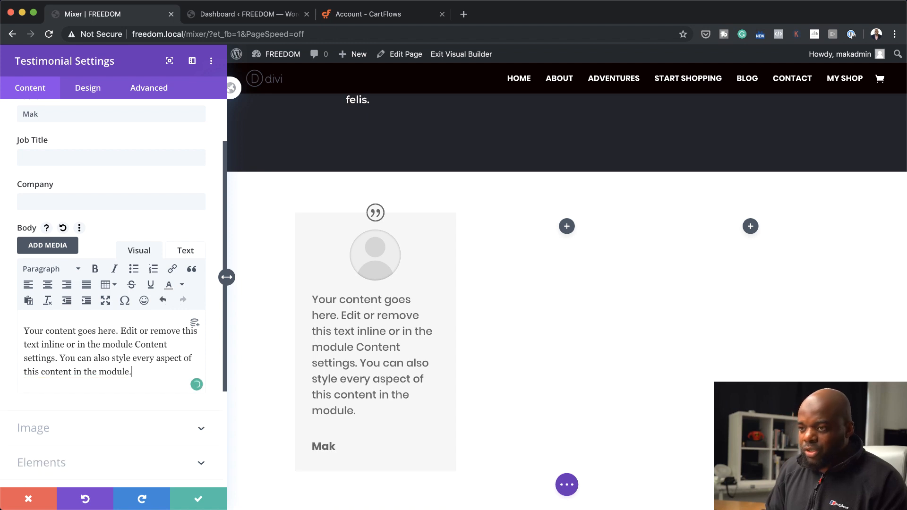
type(".")
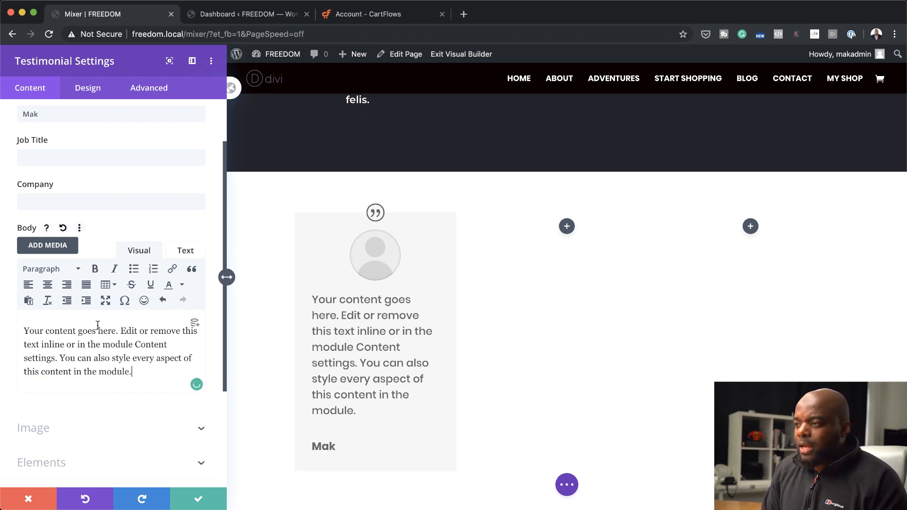
Turn off the testimonial's quote icon and its background color
scroll(113, 372, "down", 1)
scroll(112, 371, "down", 4)
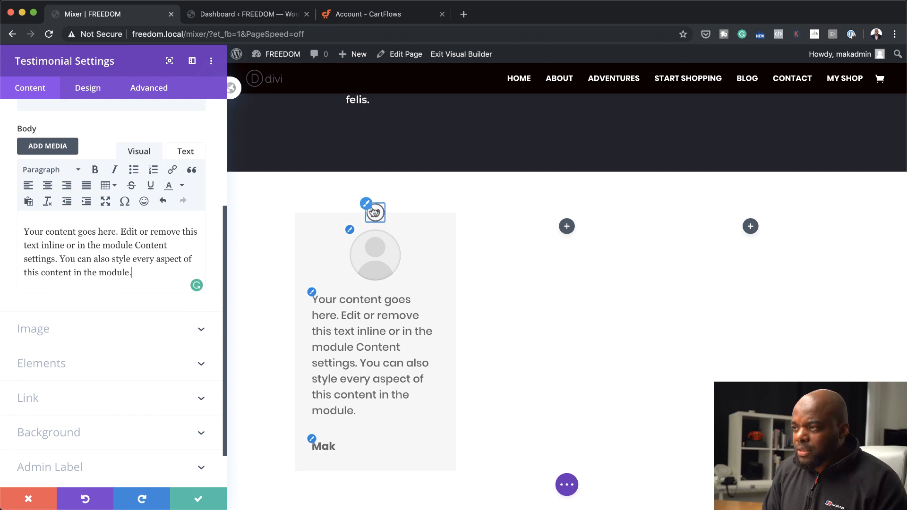
left_click(57, 372)
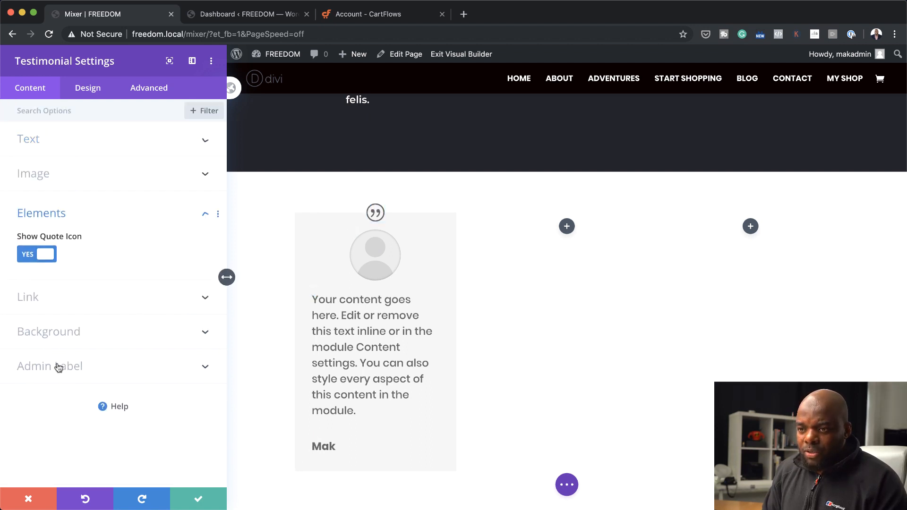
left_click(25, 256)
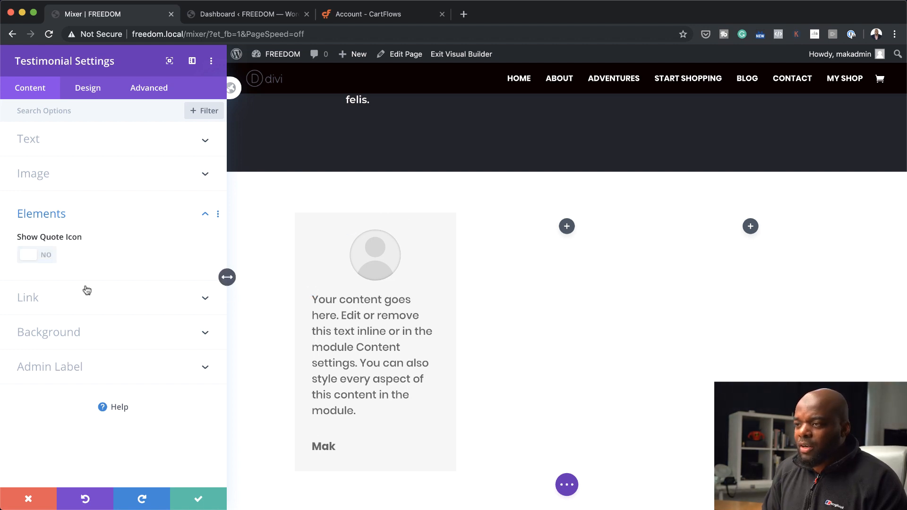
left_click(59, 335)
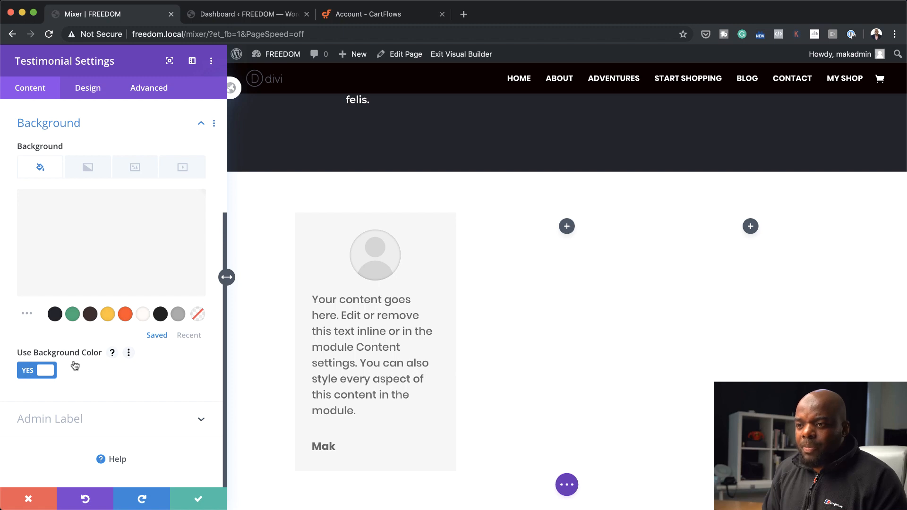
left_click(28, 370)
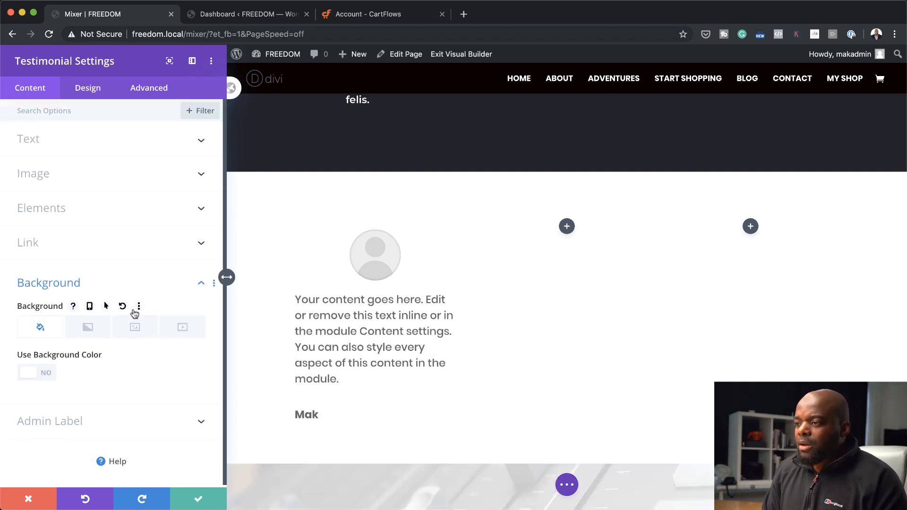
Center-align the testimonial text and set its body text size to 16px
left_click(97, 93)
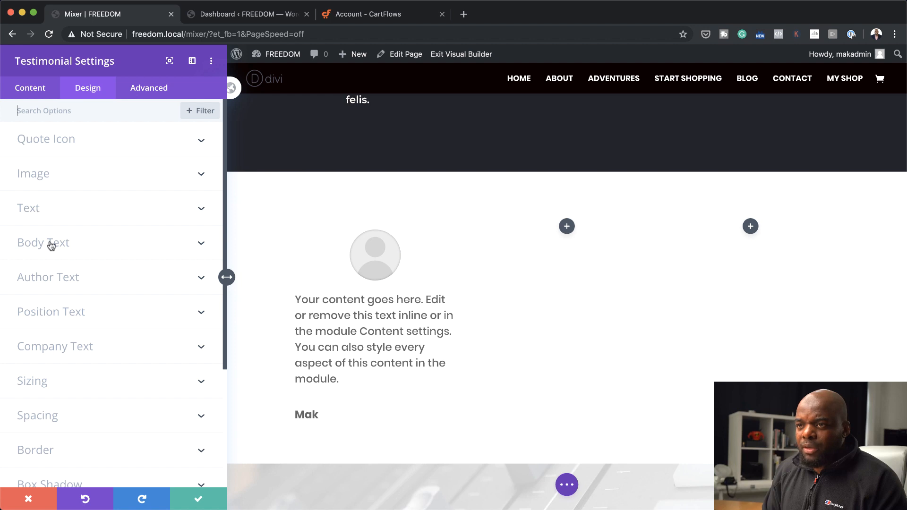
left_click(36, 210)
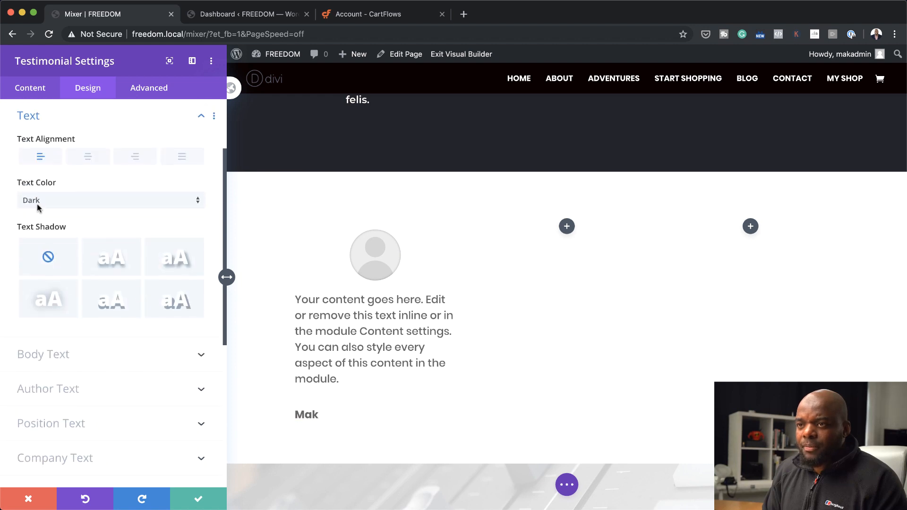
left_click(91, 159)
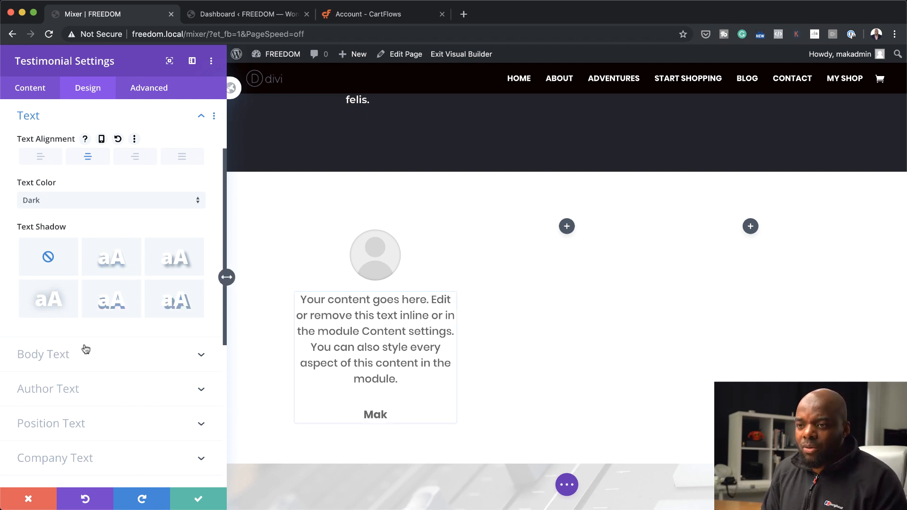
scroll(86, 350, "down", 1)
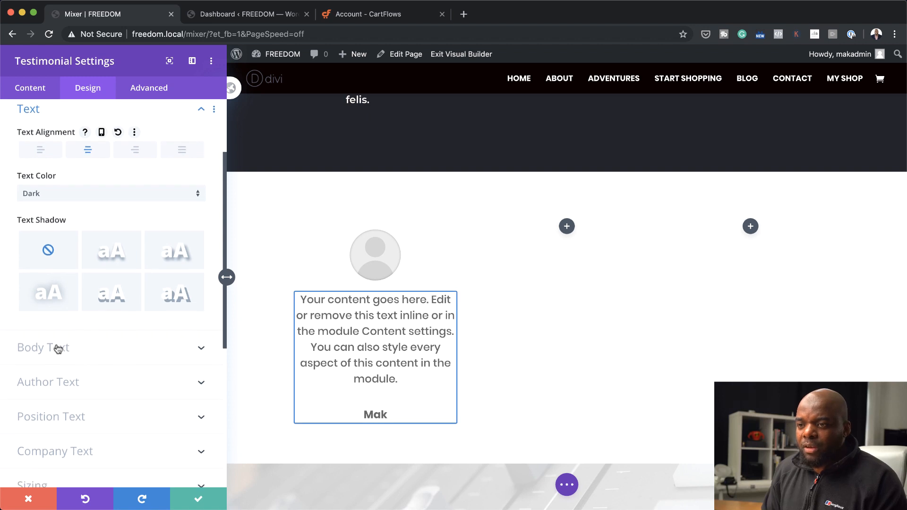
left_click(65, 349)
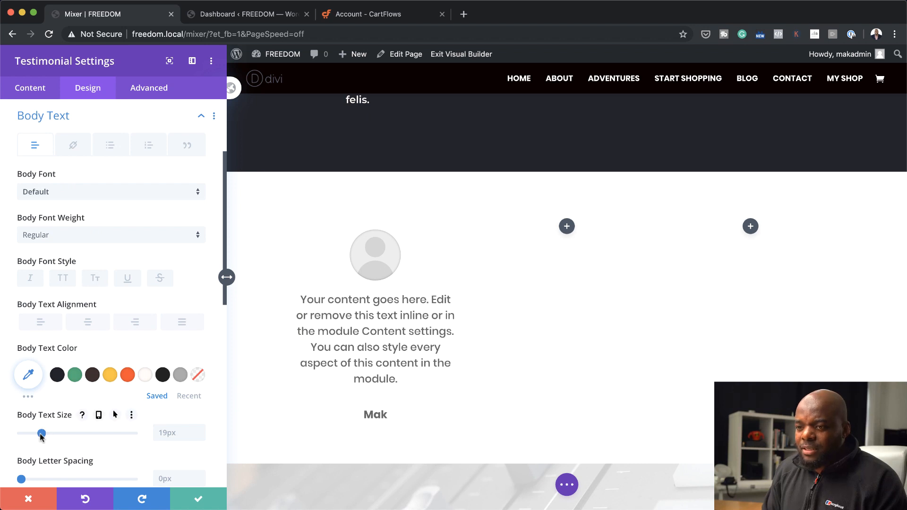
left_click_drag(42, 434, 39, 435)
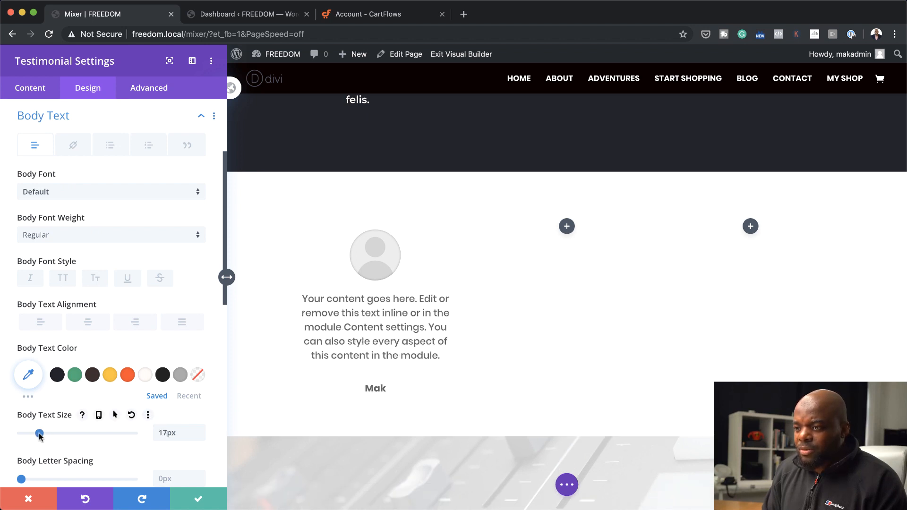
left_click_drag(40, 437, 39, 437)
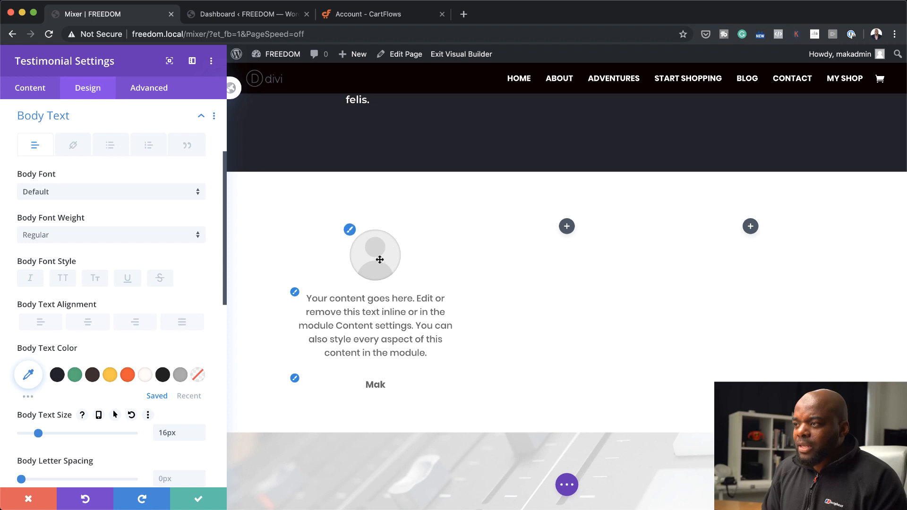
Replace the testimonial's placeholder portrait with the media library photo of the smiling man with short black hair
left_click(350, 230)
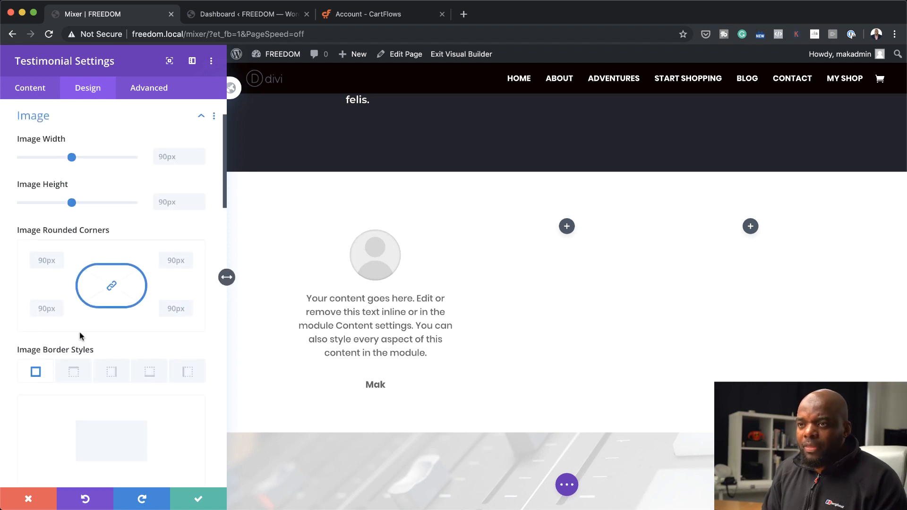
left_click(38, 89)
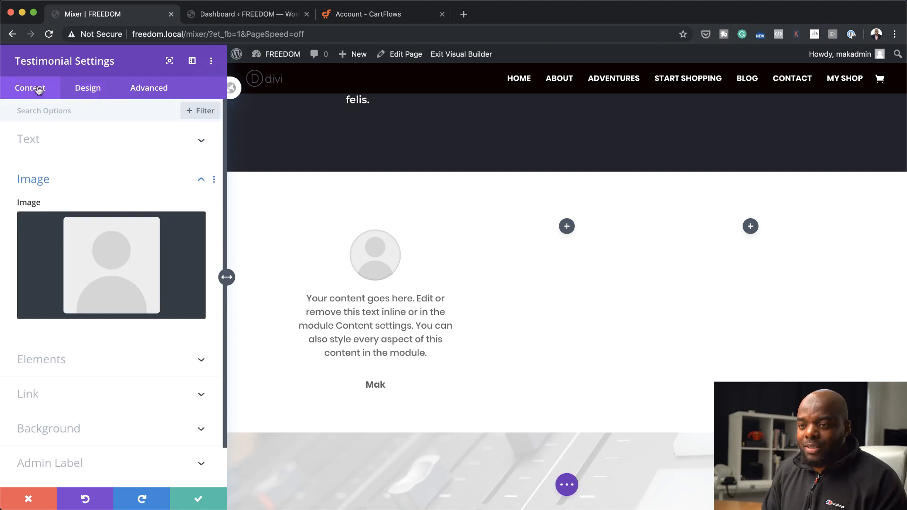
left_click(126, 277)
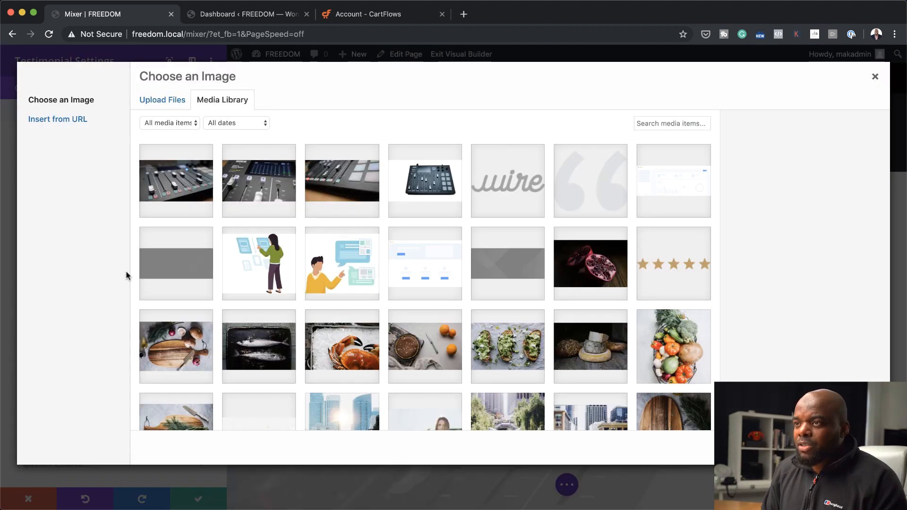
scroll(457, 317, "down", 5)
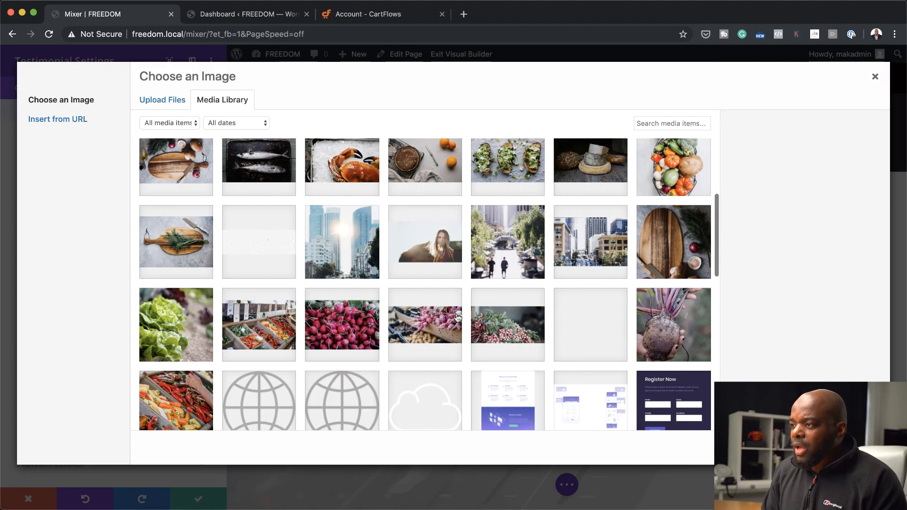
scroll(457, 318, "down", 15)
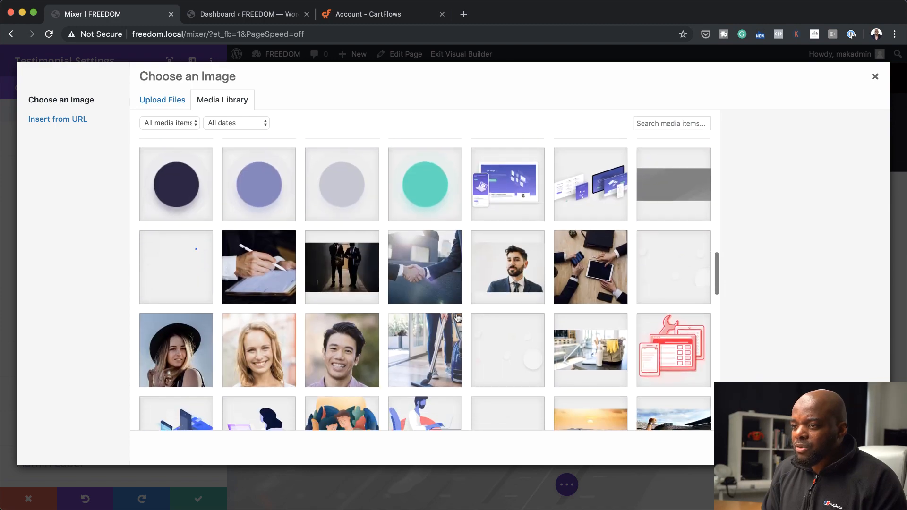
scroll(457, 318, "down", 4)
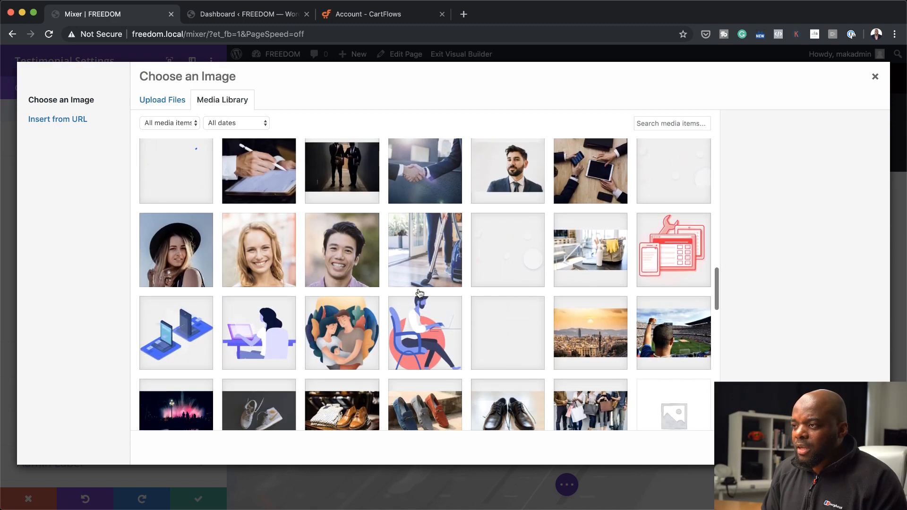
left_click(342, 250)
left_click(846, 447)
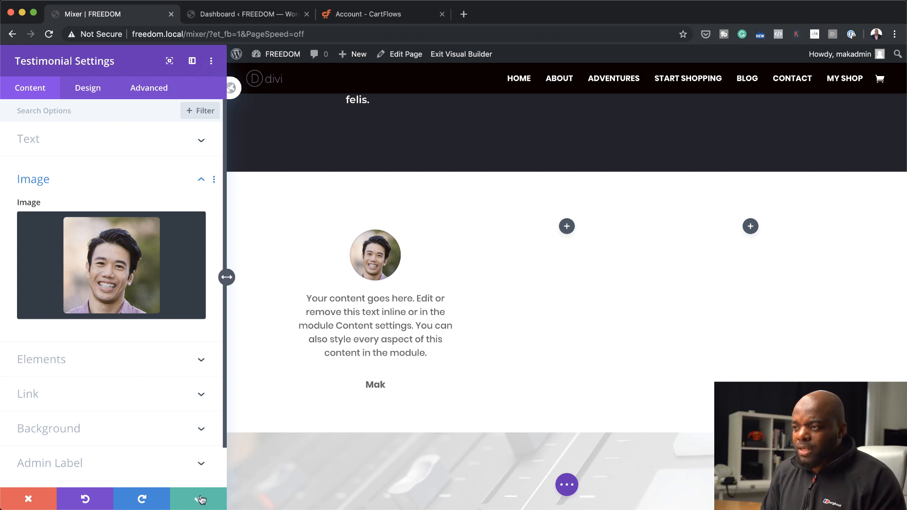
Set the first testimonial's padding to 10px on all four sides and save the module settings
left_click(94, 90)
scroll(91, 413, "down", 10)
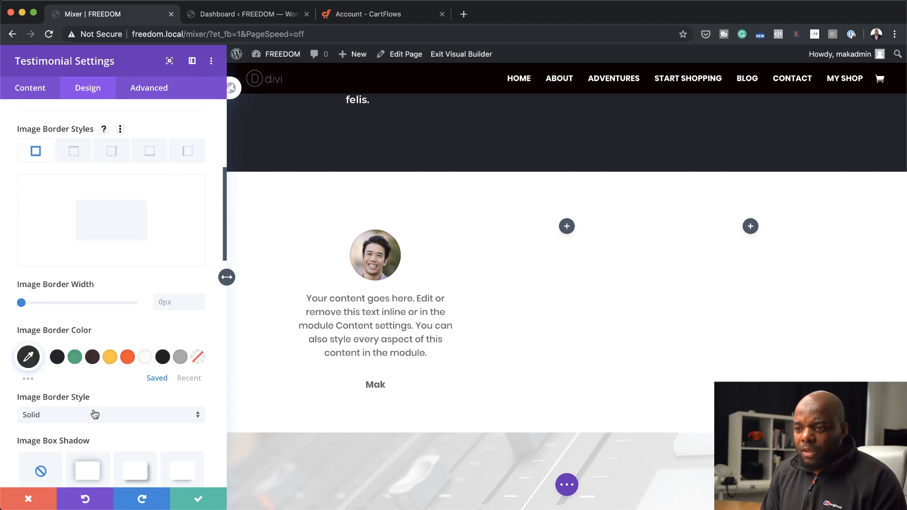
scroll(94, 414, "down", 12)
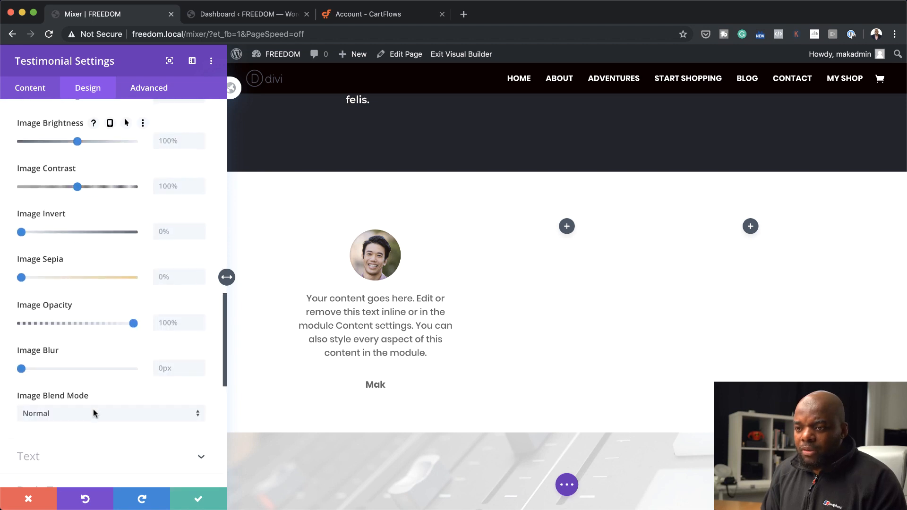
scroll(94, 414, "down", 5)
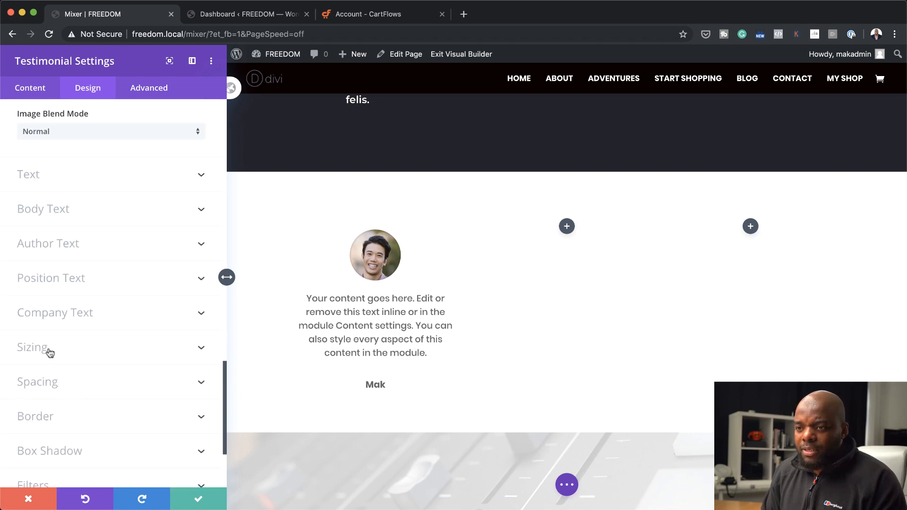
left_click(48, 380)
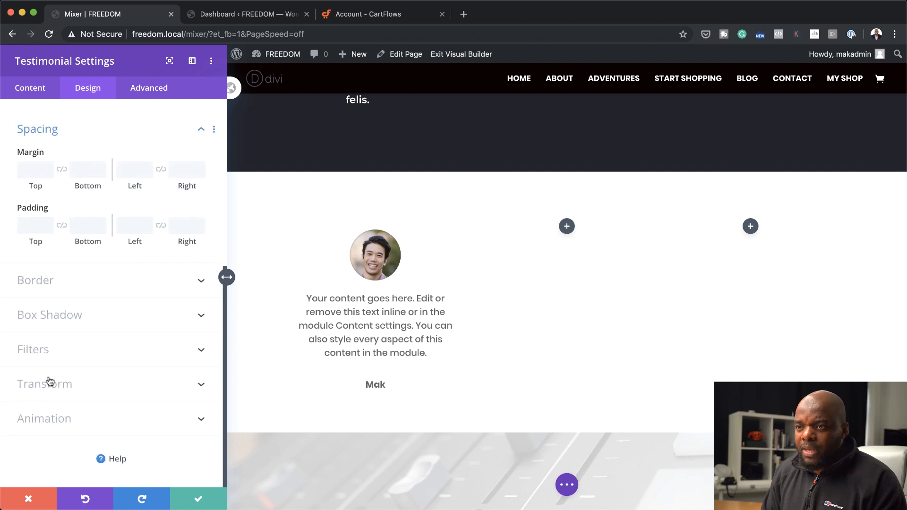
left_click(33, 224)
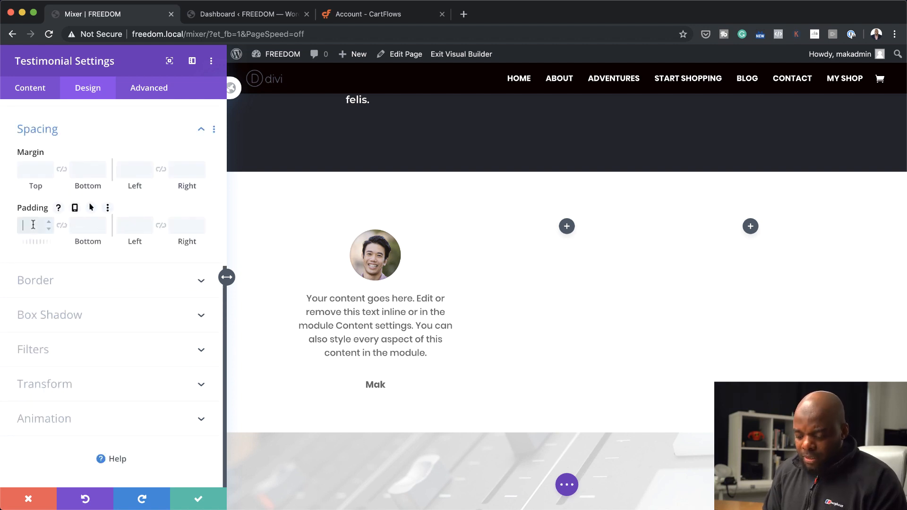
left_click(62, 225)
left_click(130, 224)
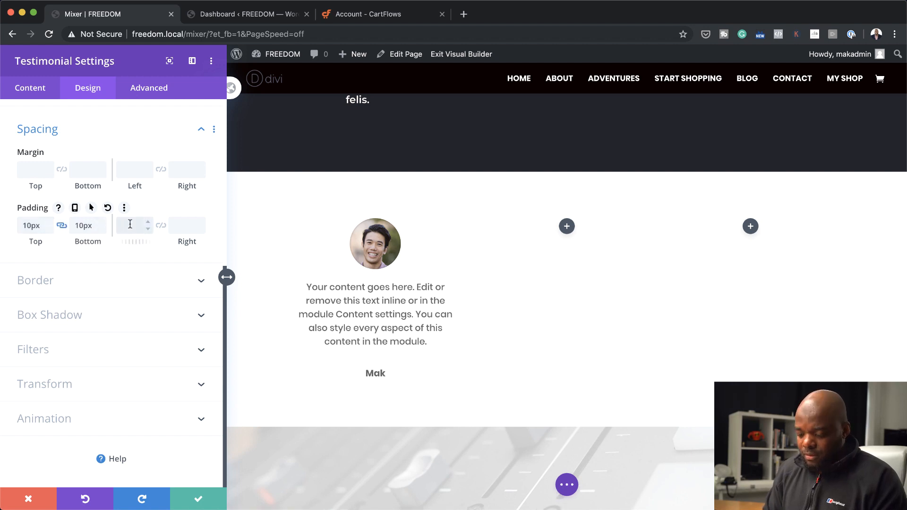
type("10")
left_click(161, 225)
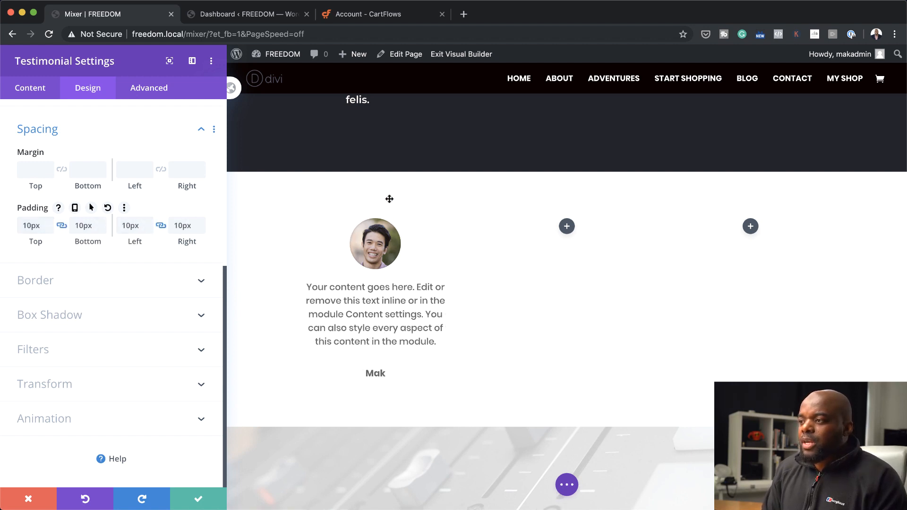
left_click(199, 501)
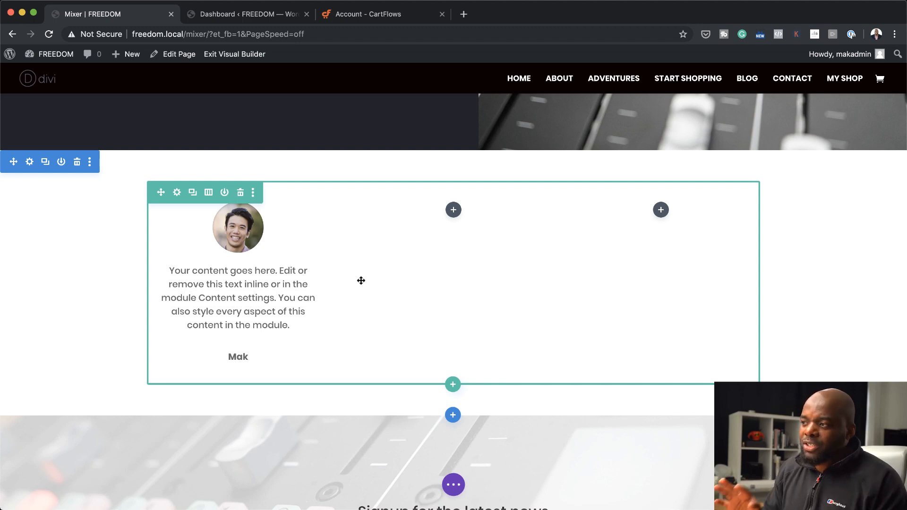
Duplicate the finished testimonial and place one copy in each of the row's two empty columns
mouse_move(265, 226)
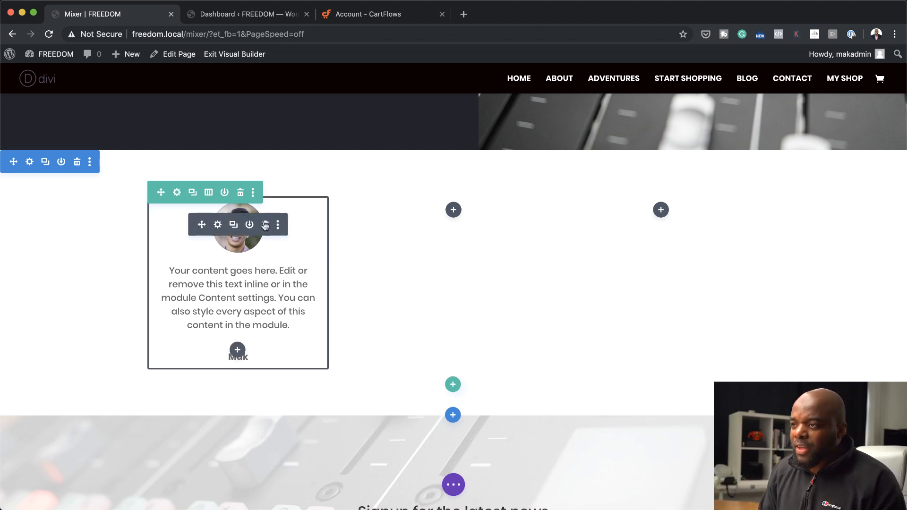
left_click(233, 225)
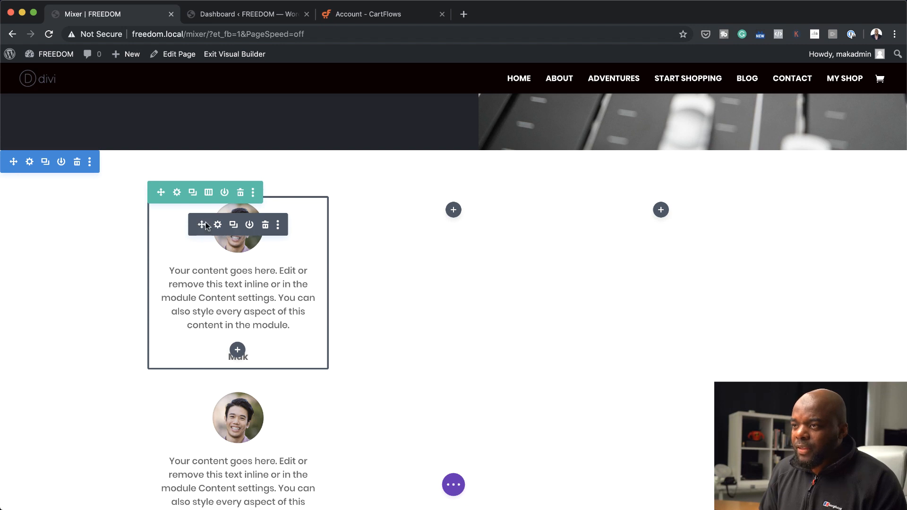
left_click_drag(205, 226, 454, 215)
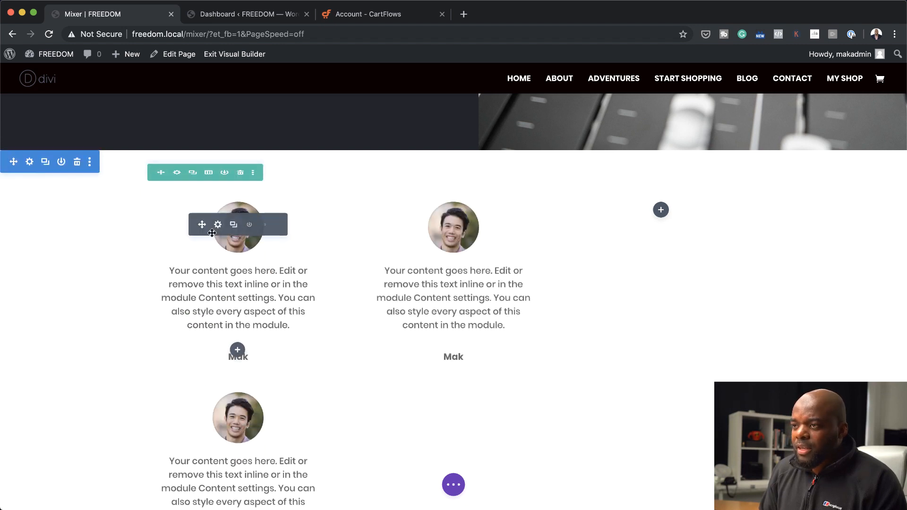
left_click_drag(212, 233, 636, 218)
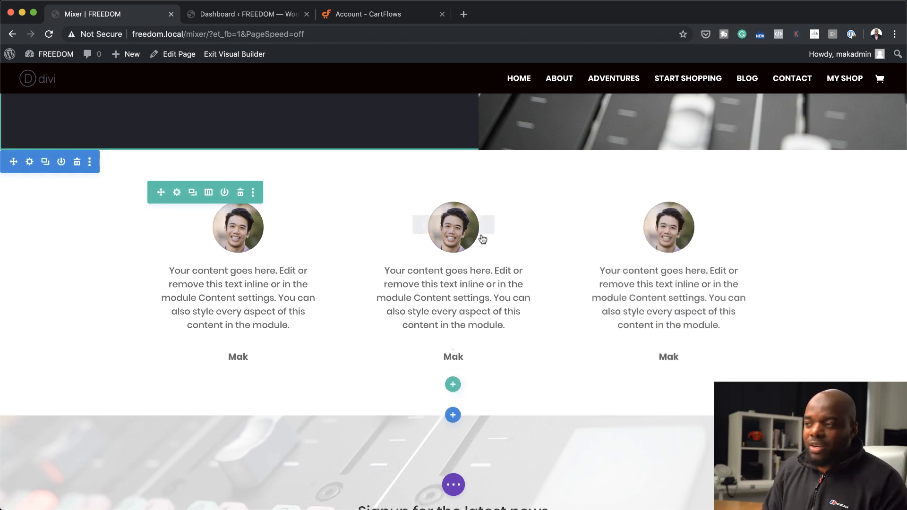
Replace the middle testimonial's portrait with the media library photo portrait-square-08.jpg of the smiling blonde woman
left_click(433, 225)
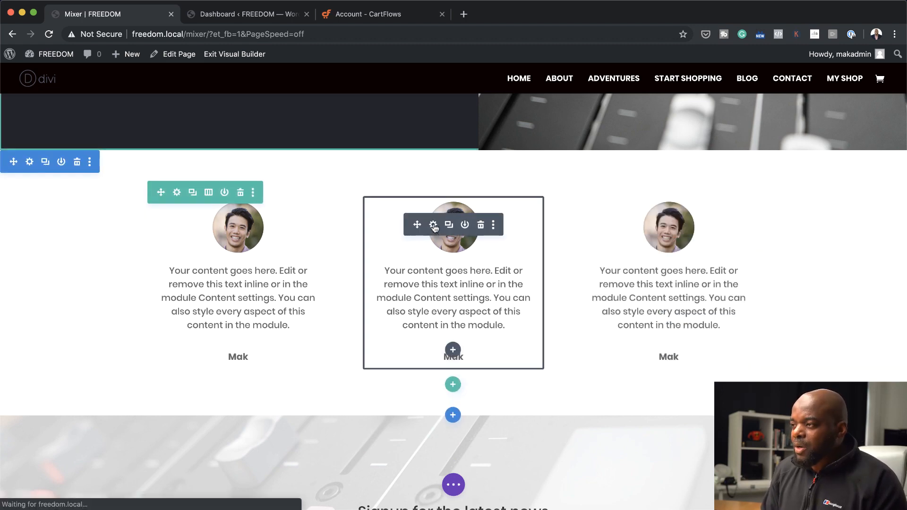
scroll(100, 349, "down", 5)
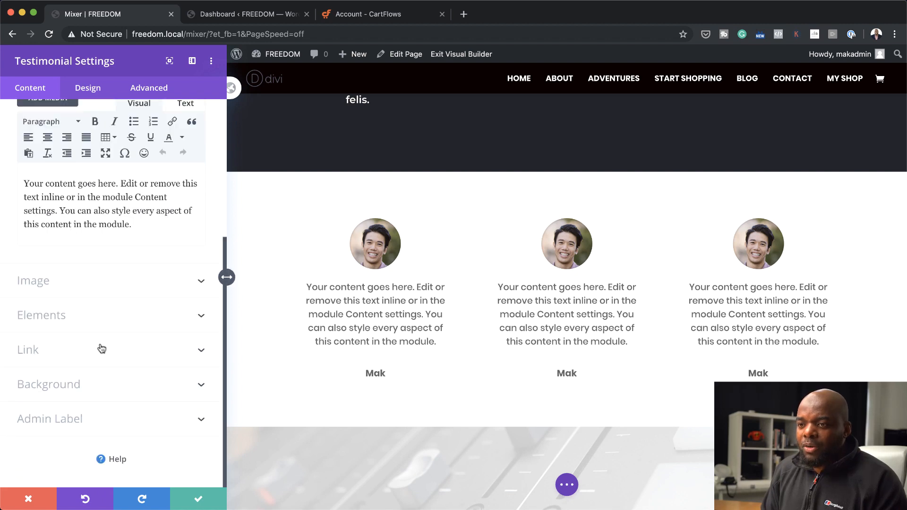
left_click(94, 281)
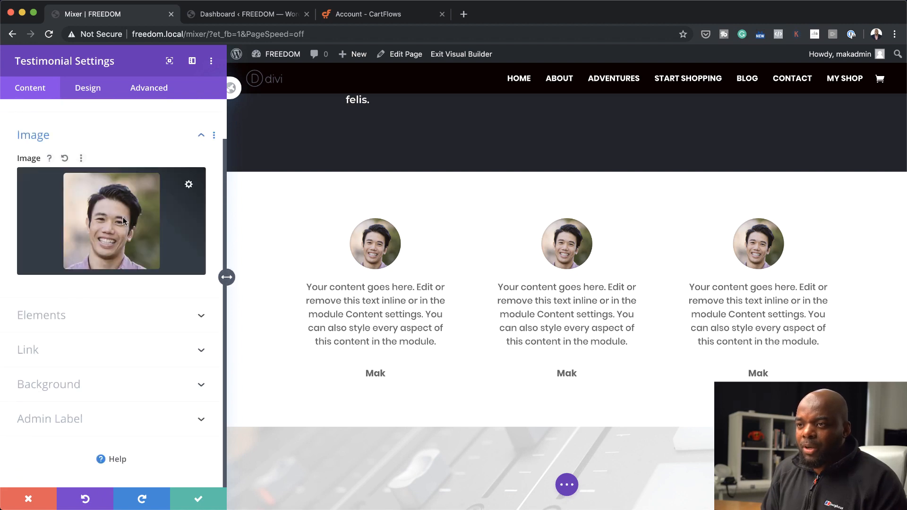
left_click(123, 220)
scroll(378, 338, "down", 15)
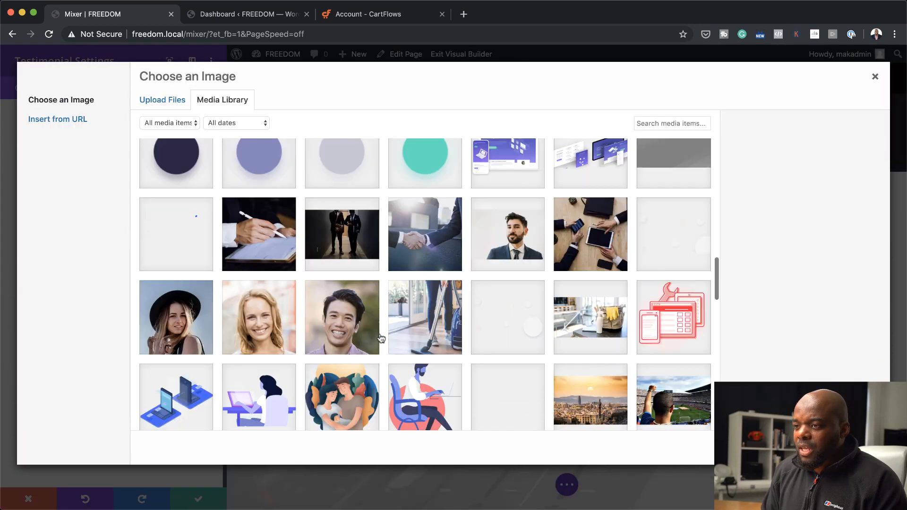
left_click(261, 320)
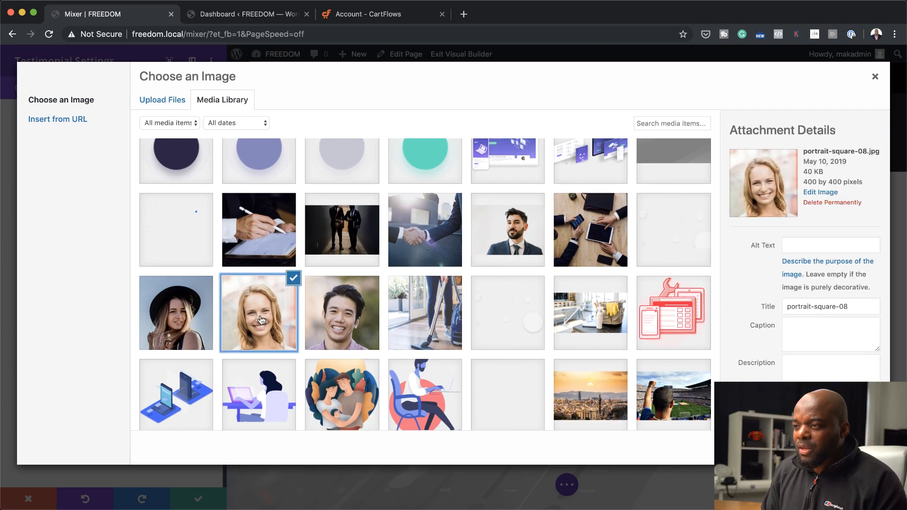
left_click(846, 448)
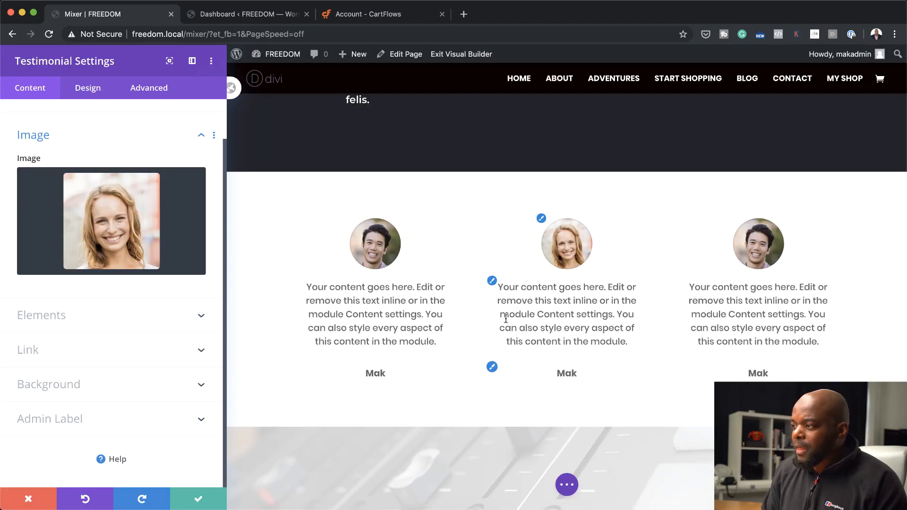
Replace the middle testimonial's author with a woman's full name and save the module settings
scroll(127, 279, "up", 2)
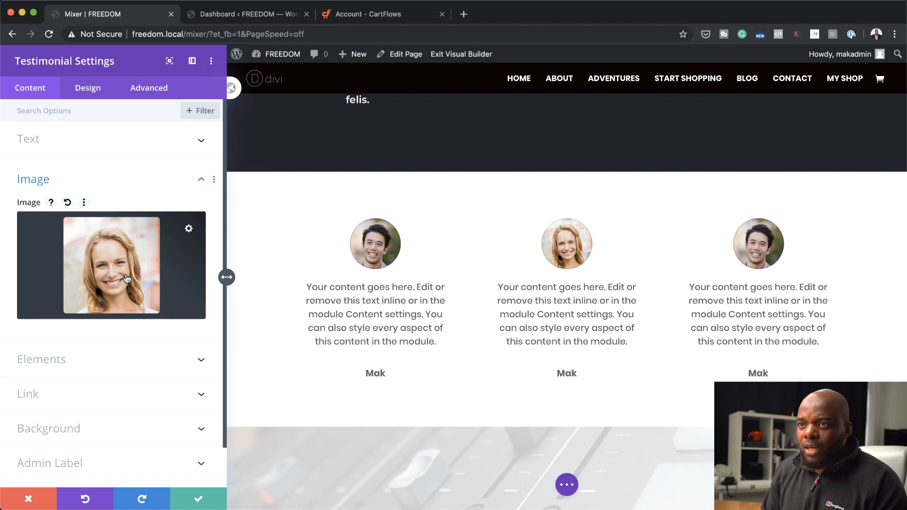
left_click(36, 140)
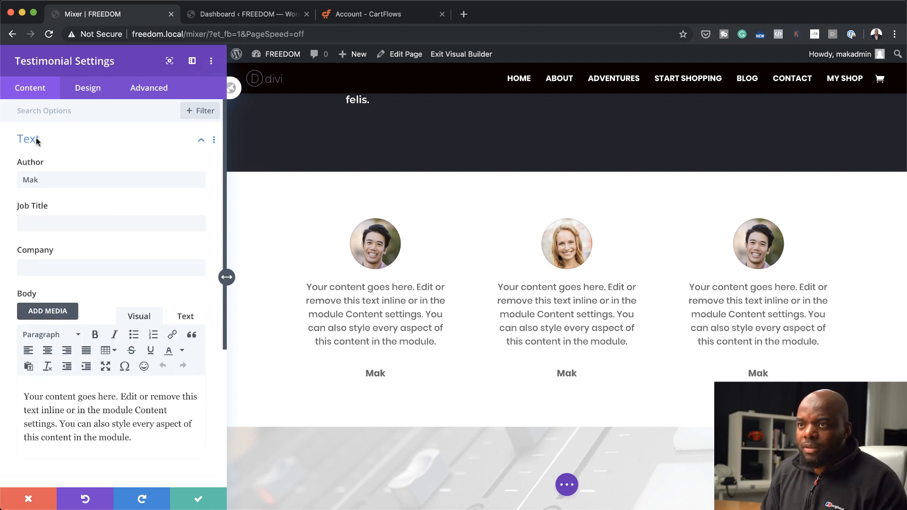
double_click(54, 175)
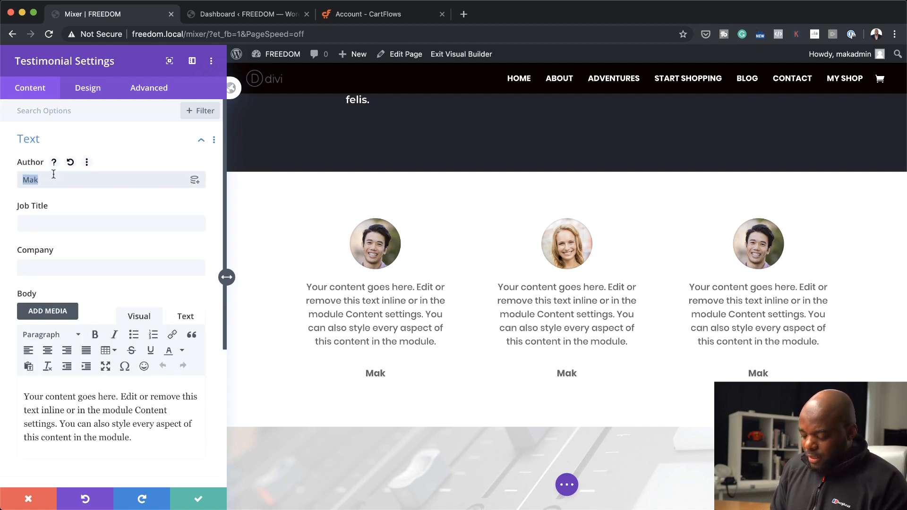
type("Jane Jones")
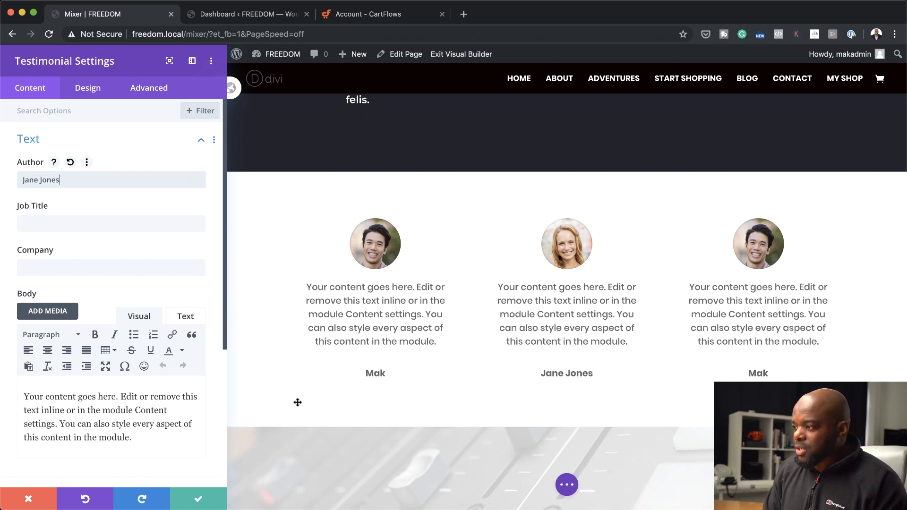
left_click(198, 501)
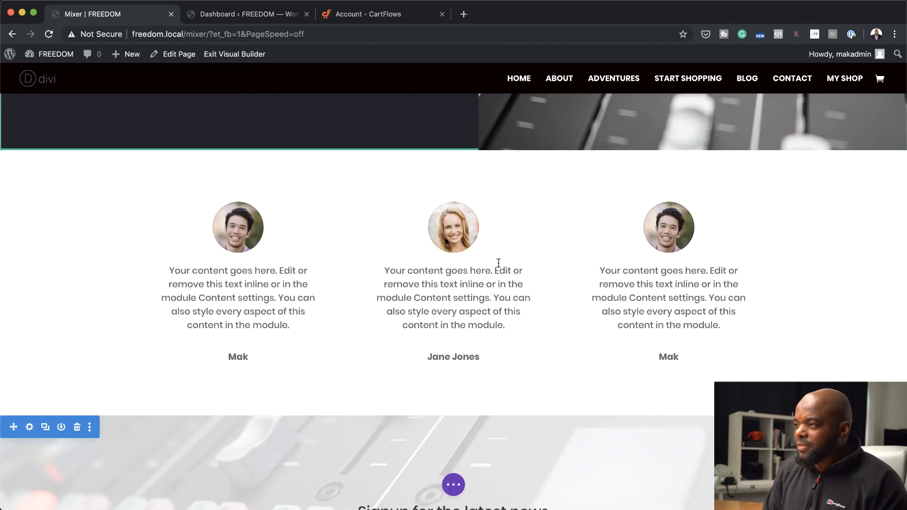
Replace the author of the third column's testimonial with a different woman's full name
left_click(650, 225)
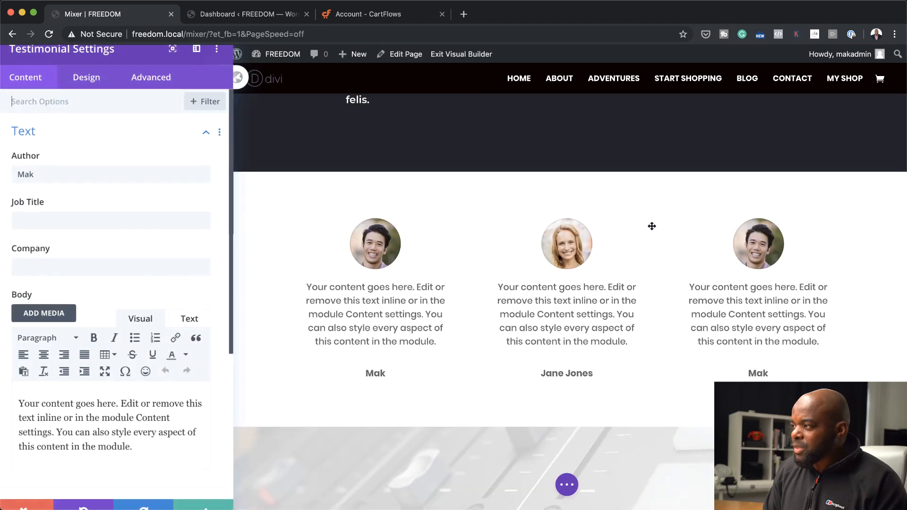
scroll(130, 329, "down", 1)
scroll(131, 329, "down", 2)
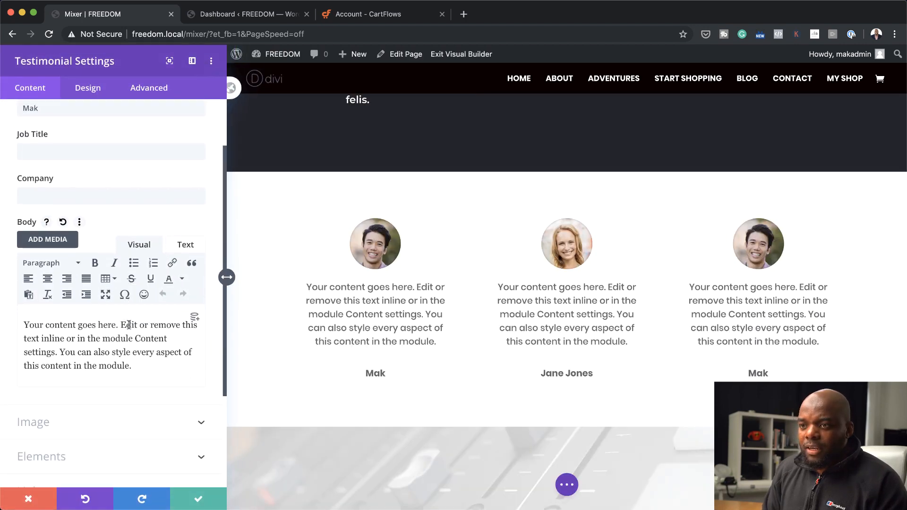
scroll(130, 328, "up", 3)
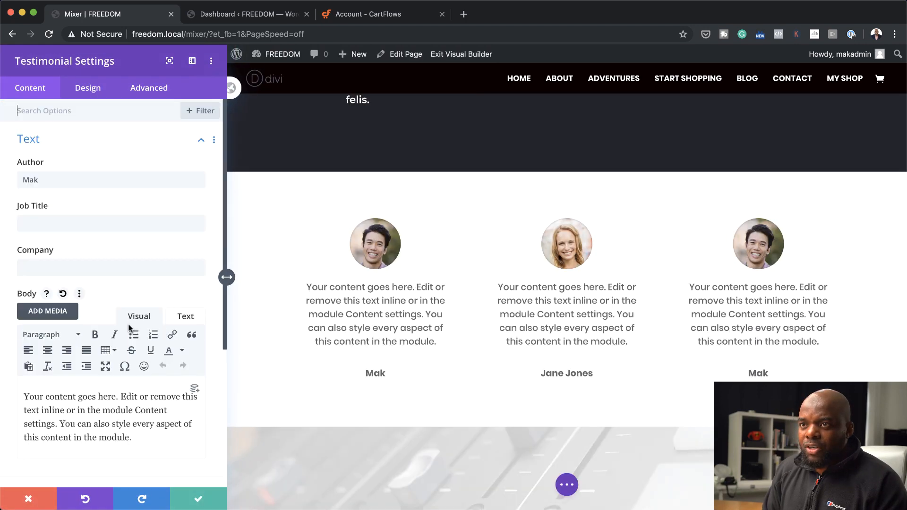
double_click(58, 179)
type("Amam")
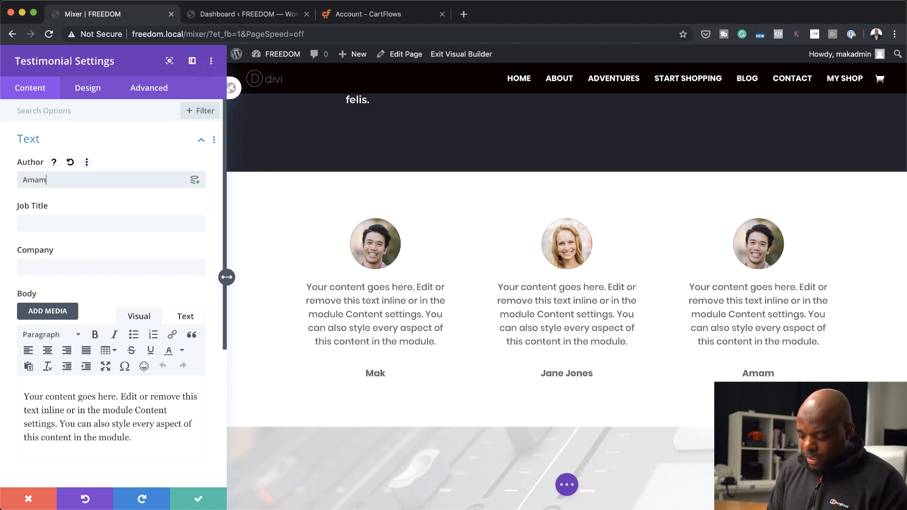
key("BackSpace")
type("nda")
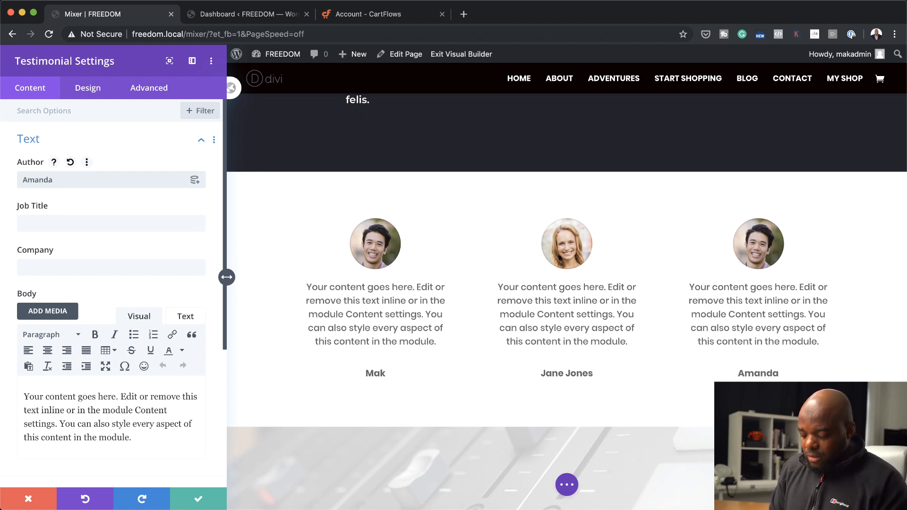
type(" Stevens")
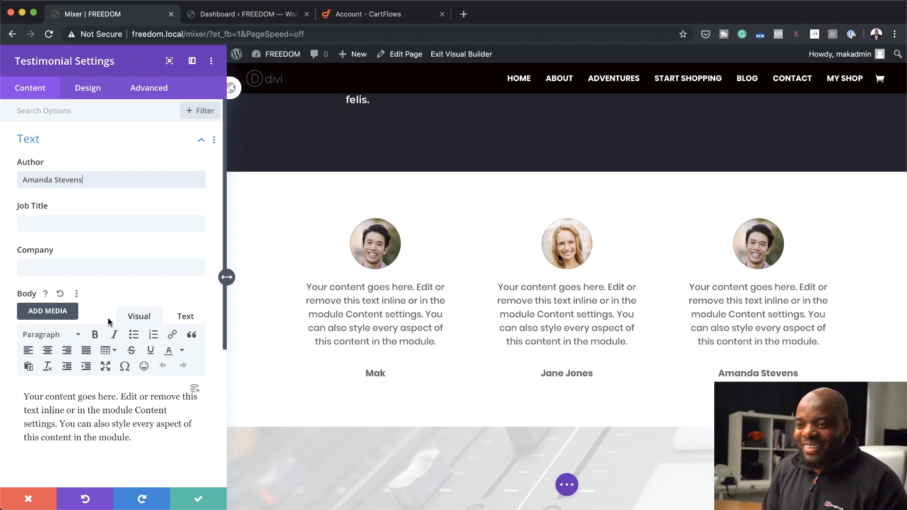
Replace the third testimonial's portrait with the media library photo of the woman in a black hat and save the module settings
scroll(110, 317, "down", 3)
left_click(73, 348)
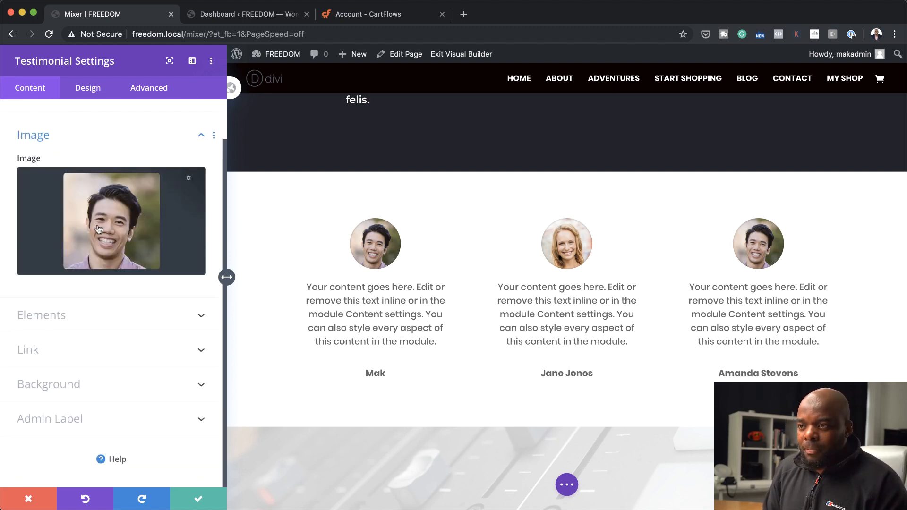
left_click(104, 216)
scroll(454, 345, "down", 10)
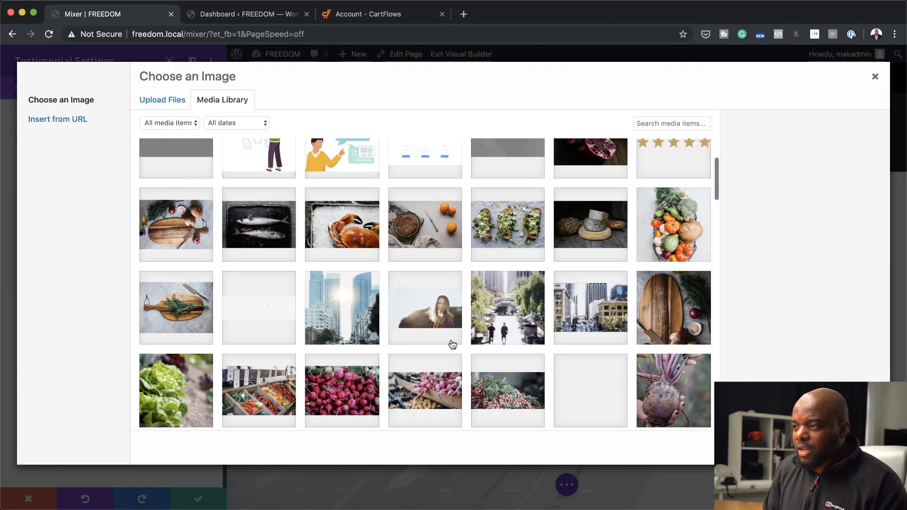
scroll(452, 344, "down", 5)
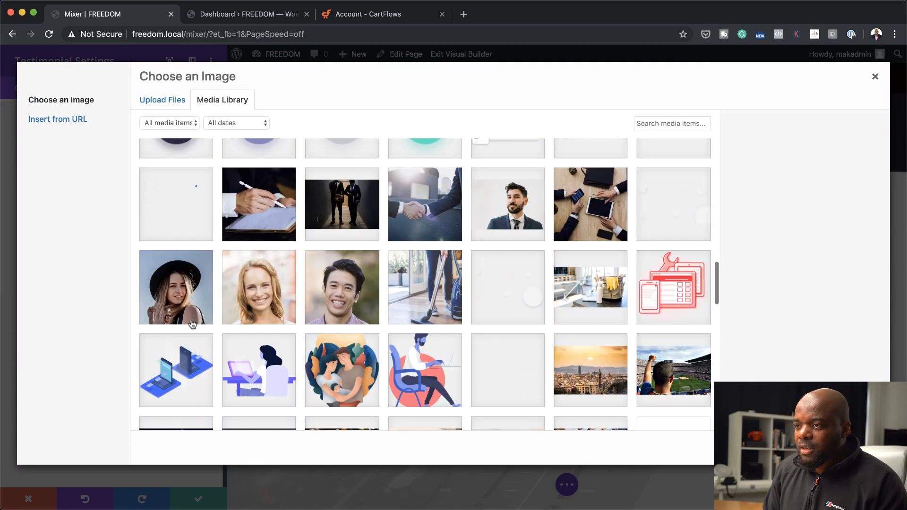
left_click(185, 296)
left_click(853, 448)
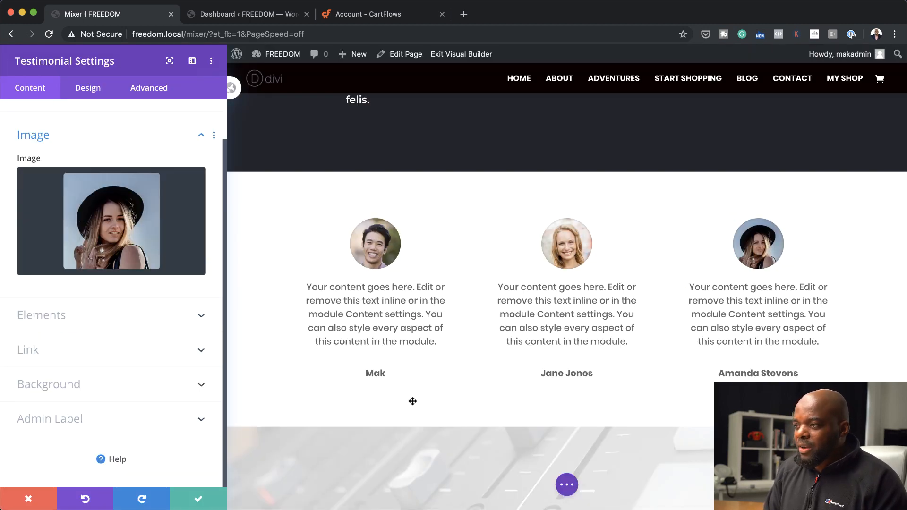
left_click(198, 502)
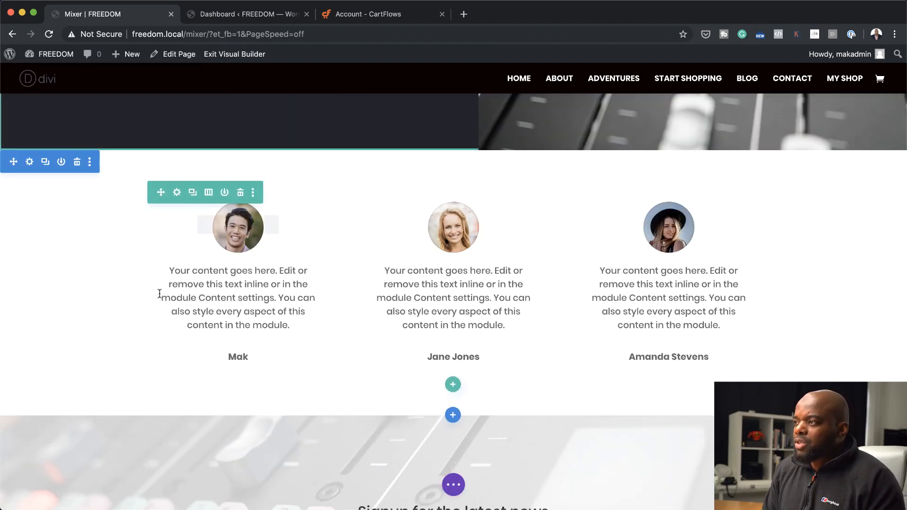
scroll(163, 266, "up", 8)
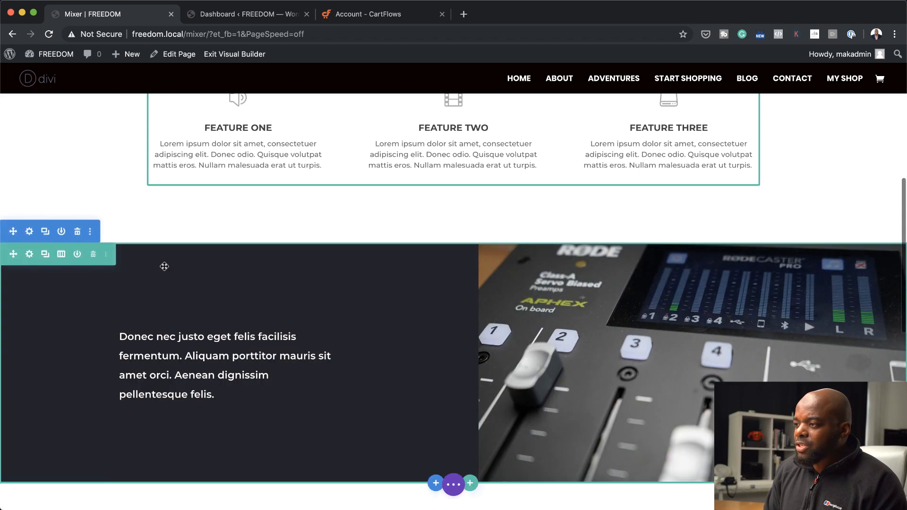
Set the testimonial section's background color to the saved orange swatch #ff4a26 and save the section settings
scroll(164, 265, "down", 8)
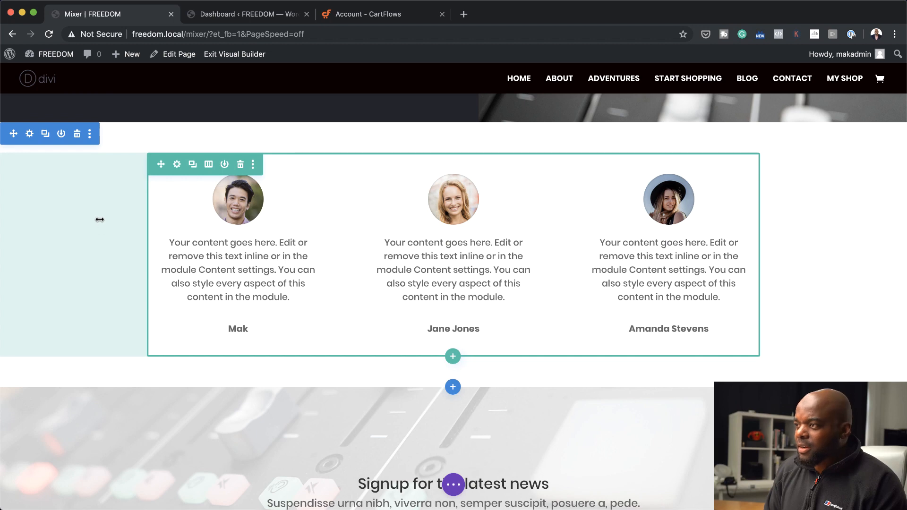
left_click(29, 135)
left_click(44, 175)
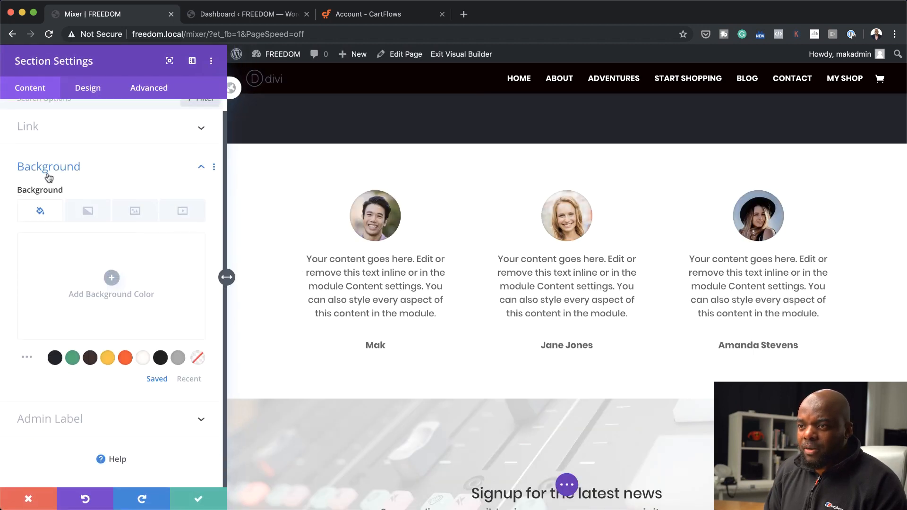
left_click(91, 360)
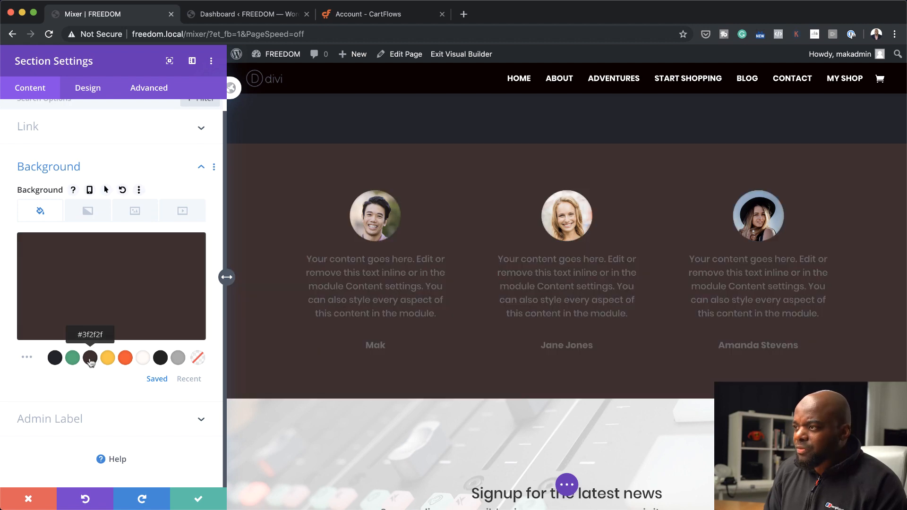
left_click(125, 359)
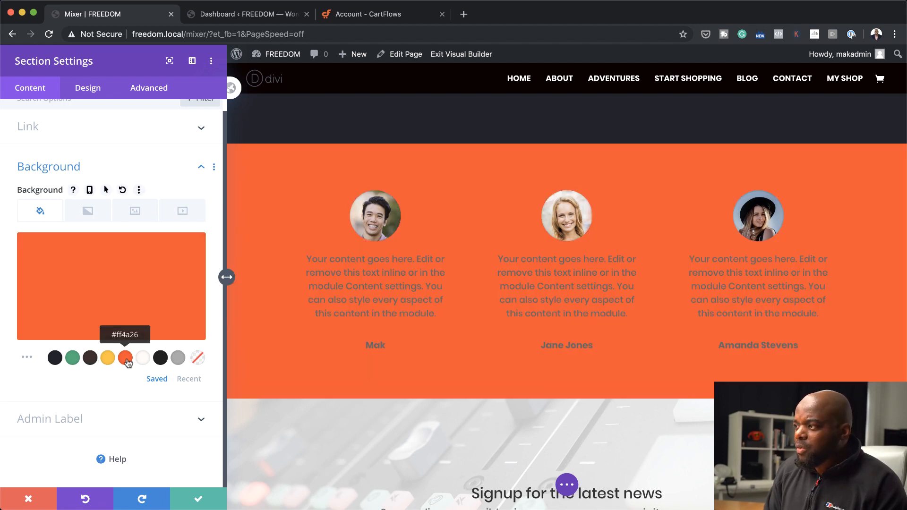
scroll(494, 370, "up", 5)
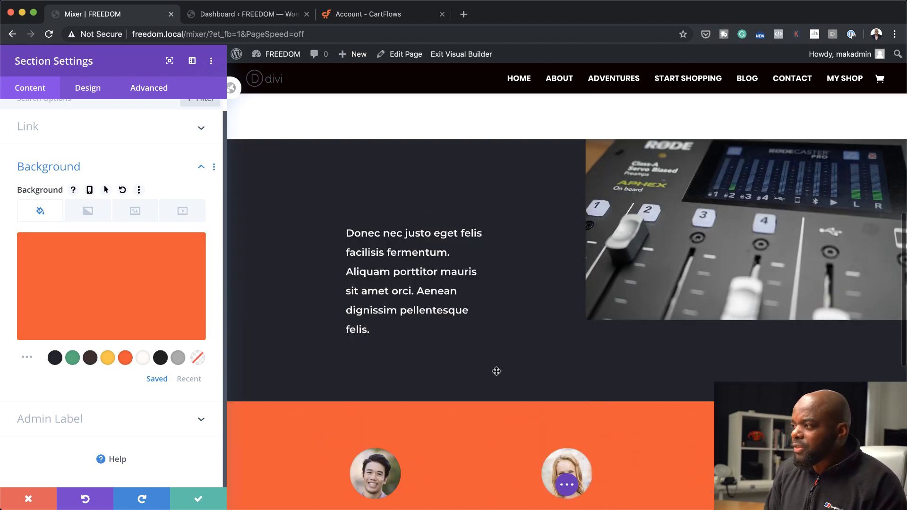
scroll(496, 371, "up", 5)
scroll(496, 371, "down", 8)
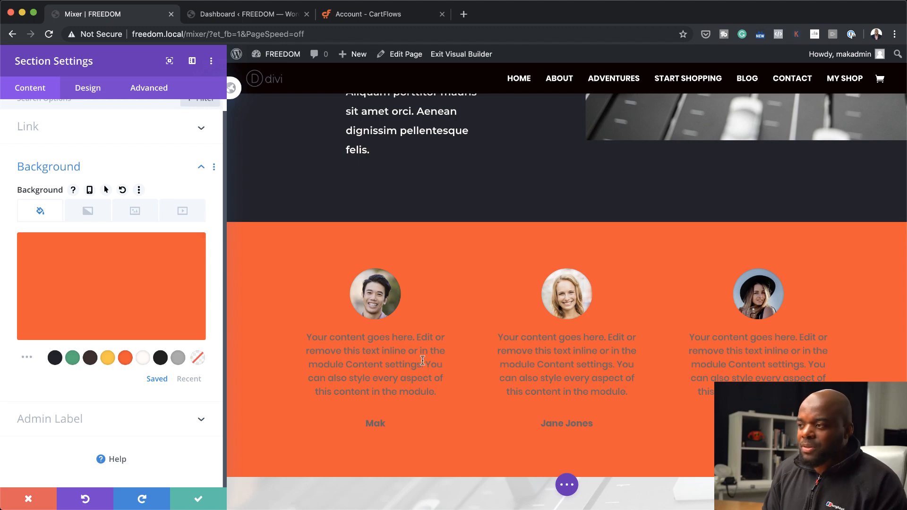
left_click(200, 497)
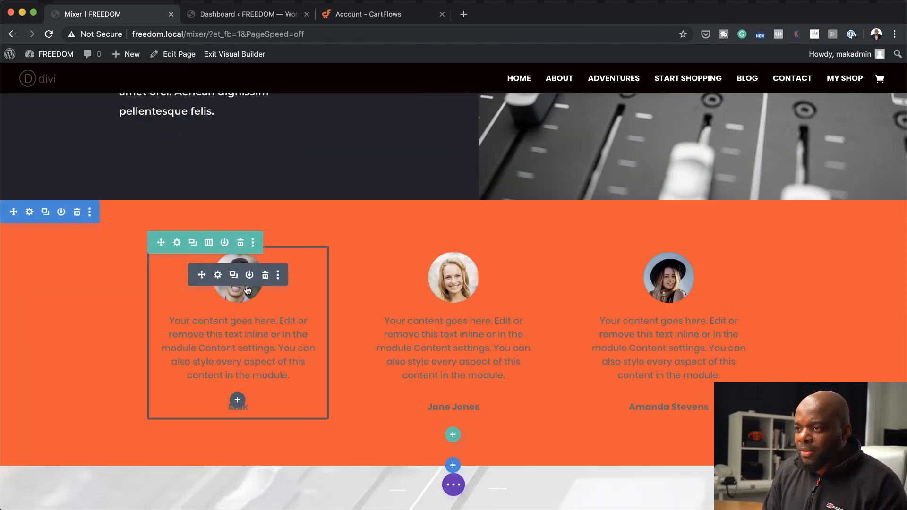
Set the text color of the first column's testimonial to Light in its design settings
left_click(218, 275)
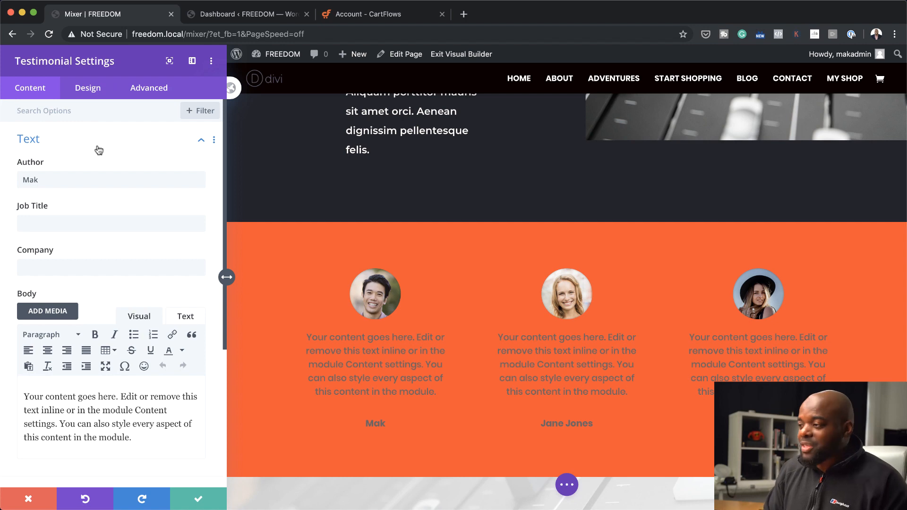
left_click(87, 92)
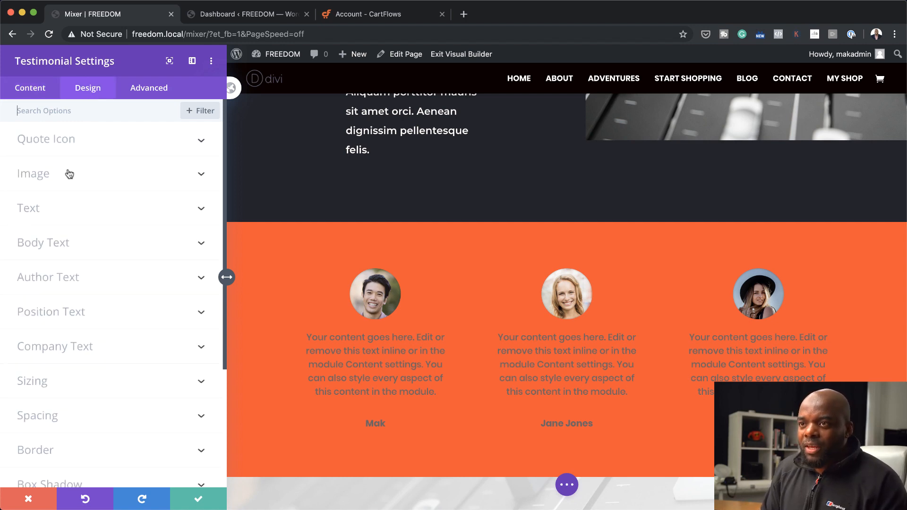
left_click(48, 208)
left_click(49, 198)
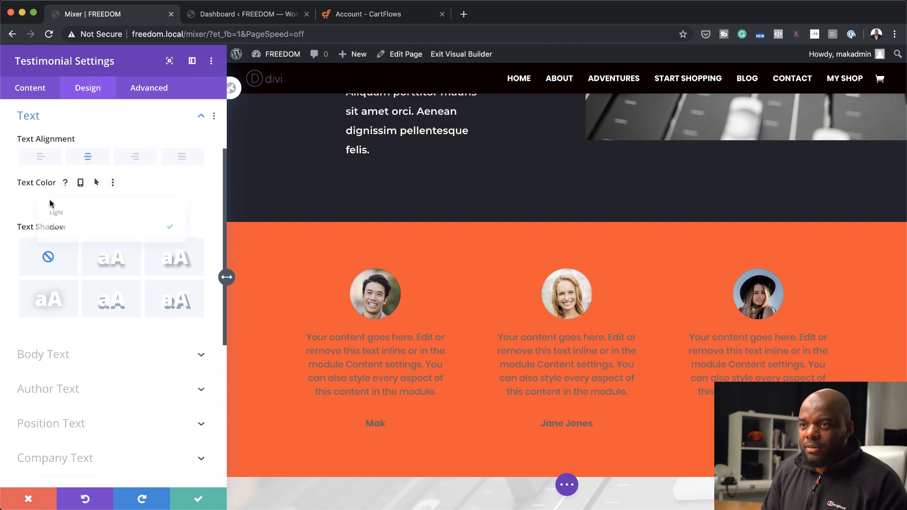
left_click(63, 213)
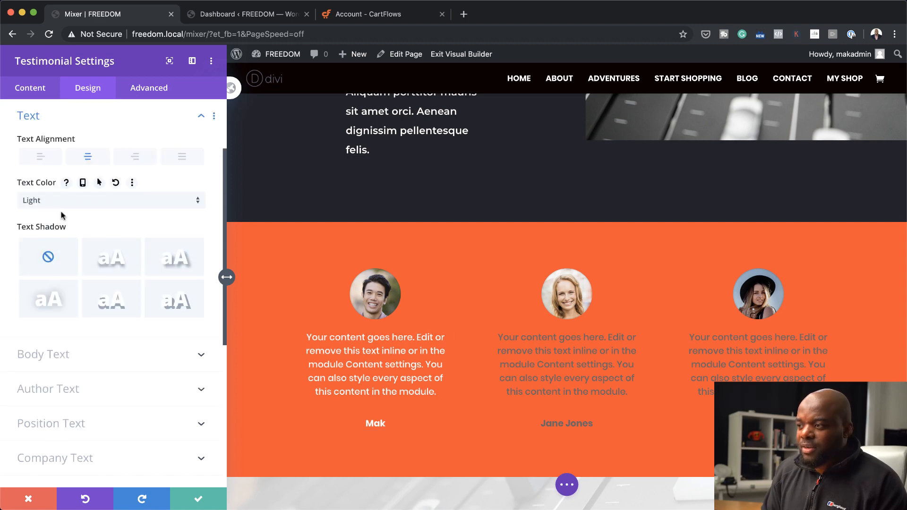
Copy the first testimonial's text color setting and save the module settings
left_click(132, 184)
left_click(132, 186)
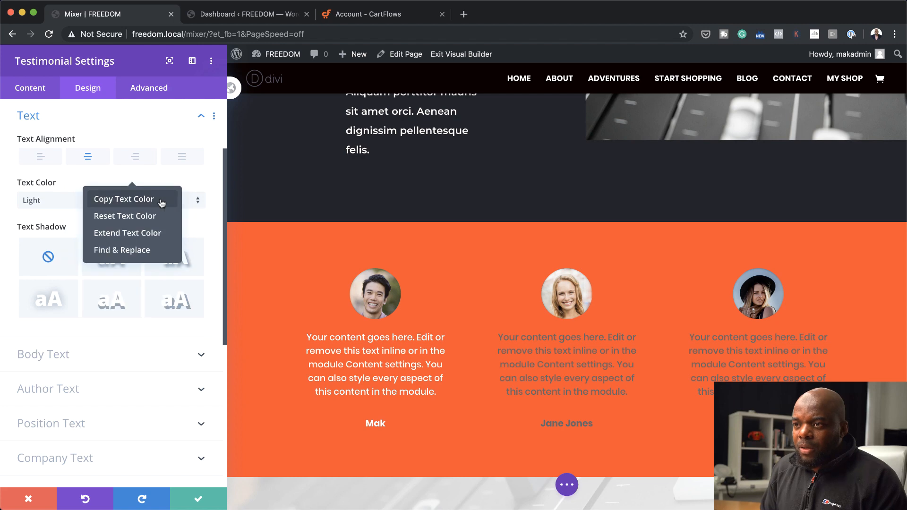
left_click(161, 204)
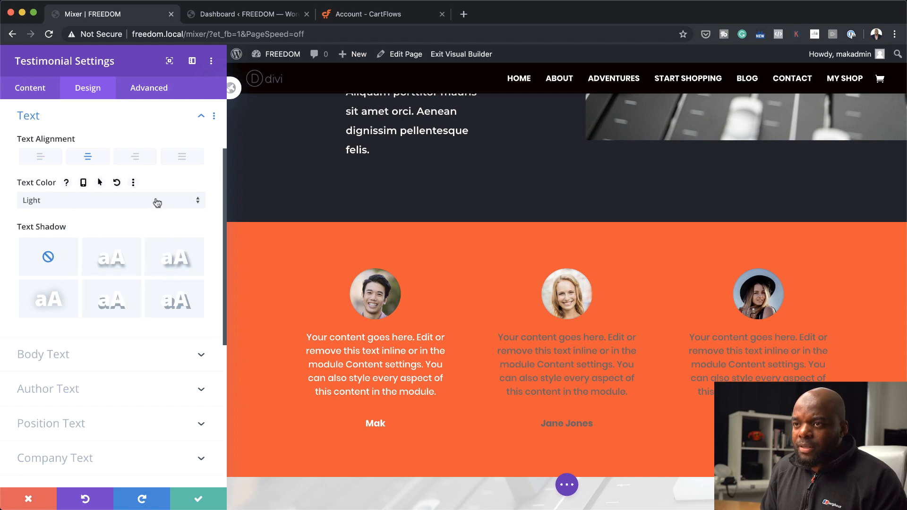
left_click(198, 501)
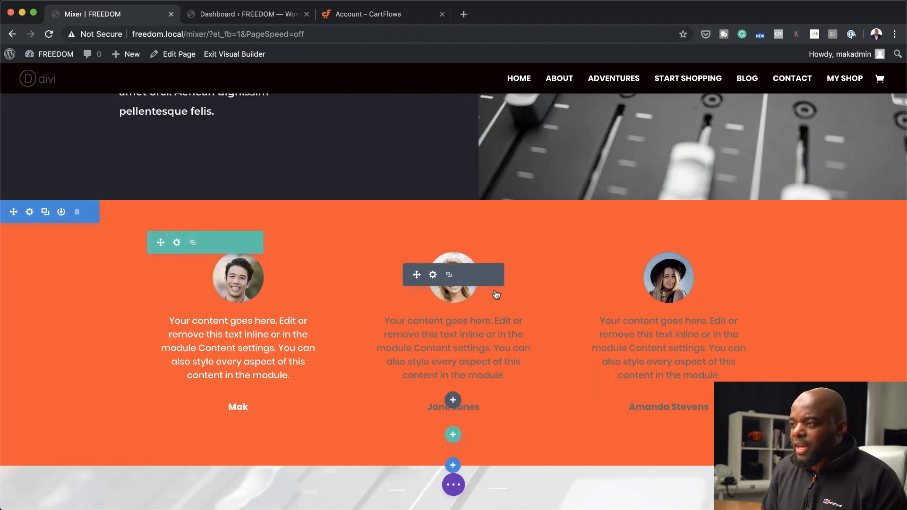
Paste the copied text color onto the middle and third testimonials
right_click(463, 285)
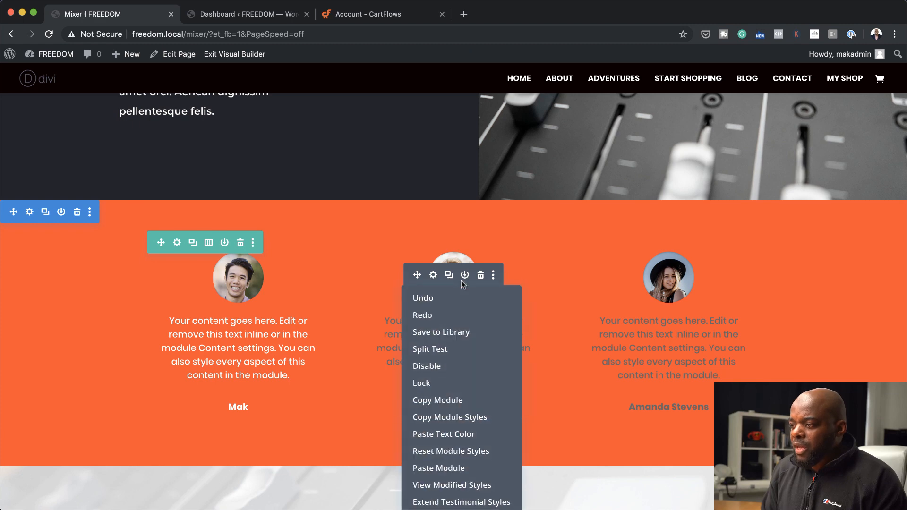
left_click(465, 434)
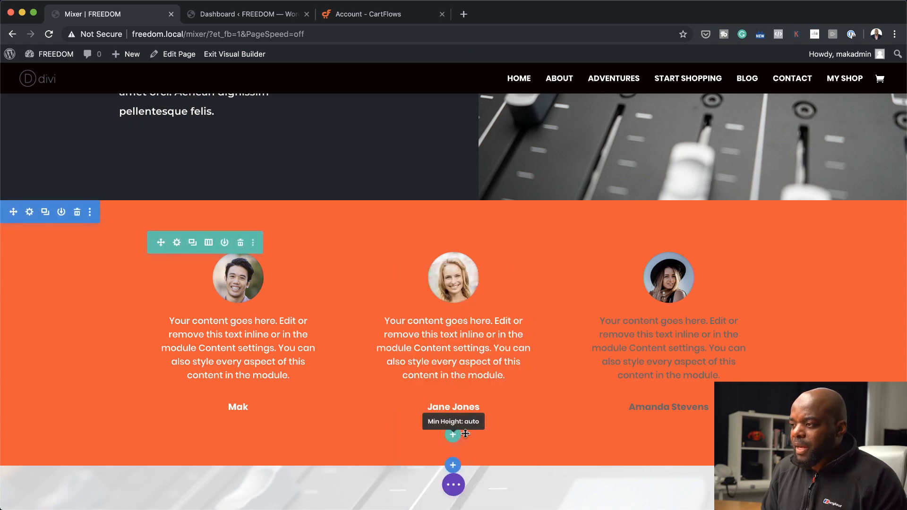
right_click(689, 283)
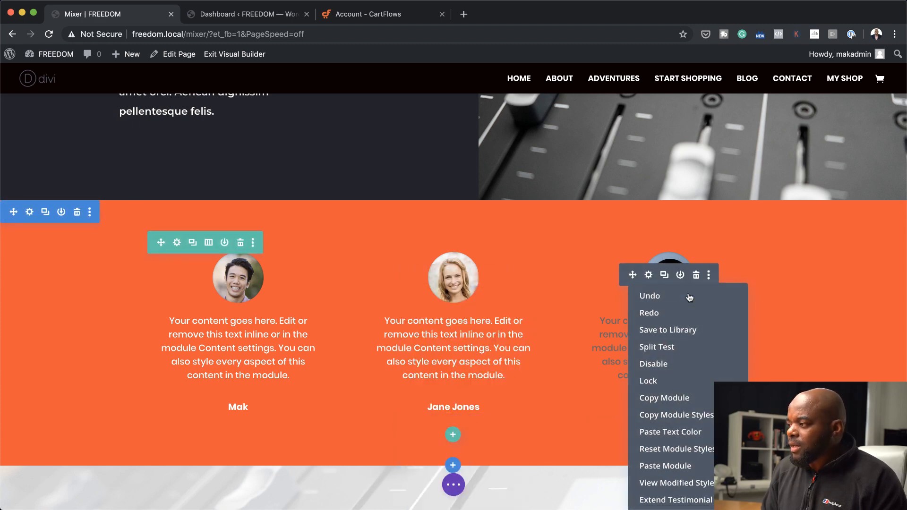
left_click(695, 430)
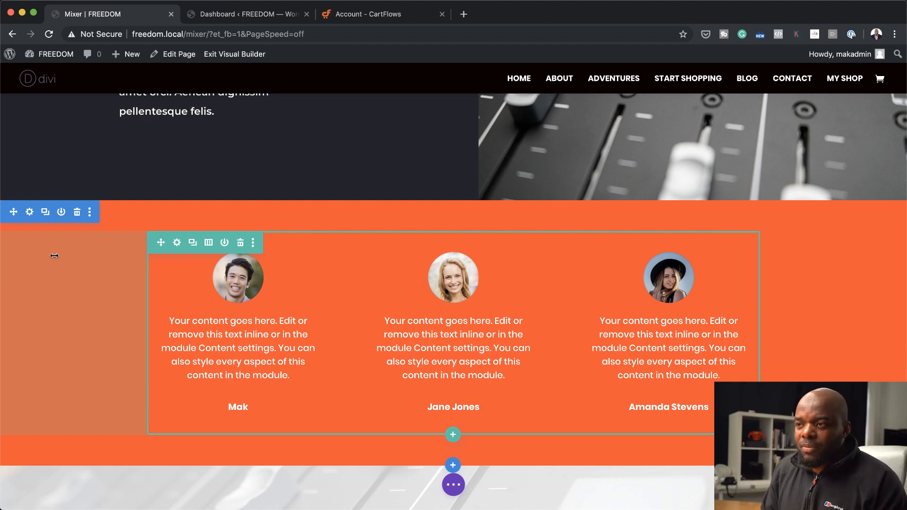
Add a background gradient to the testimonial section with orange #ff4a26 as its first color
left_click(29, 212)
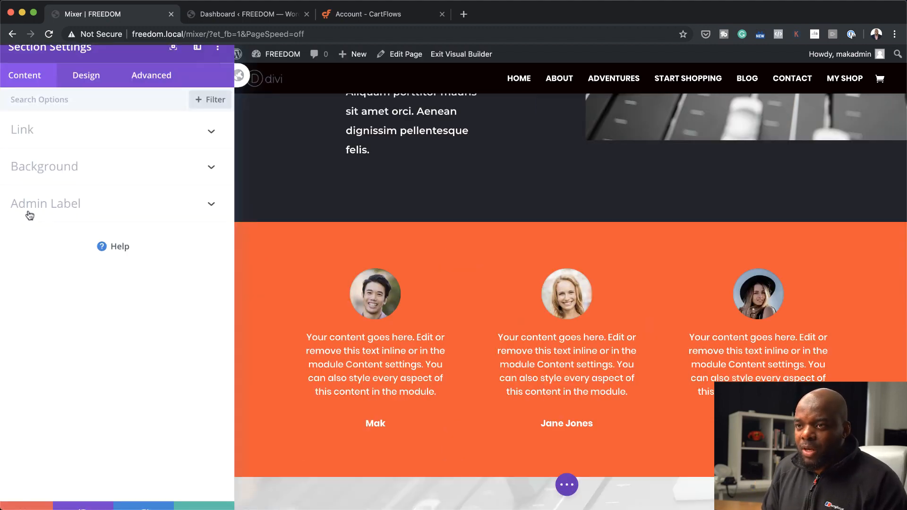
left_click(49, 175)
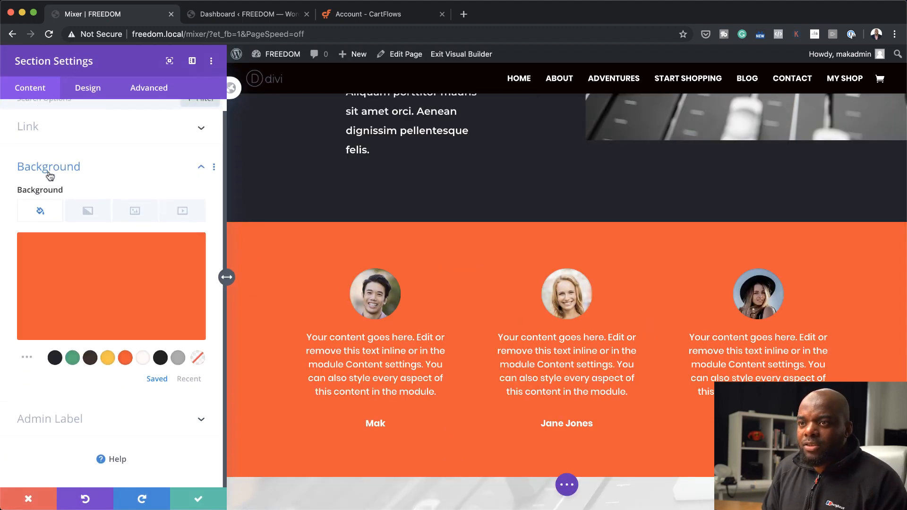
left_click(87, 220)
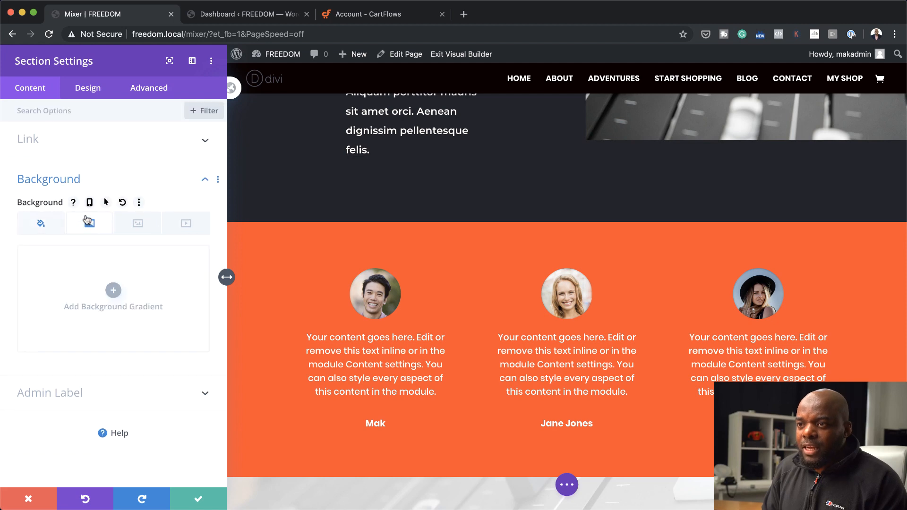
left_click(118, 293)
left_click(24, 374)
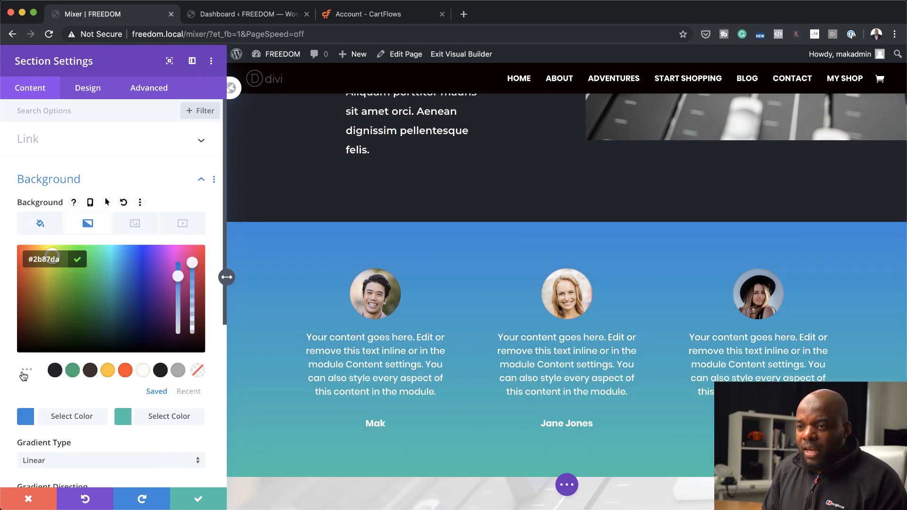
left_click(125, 371)
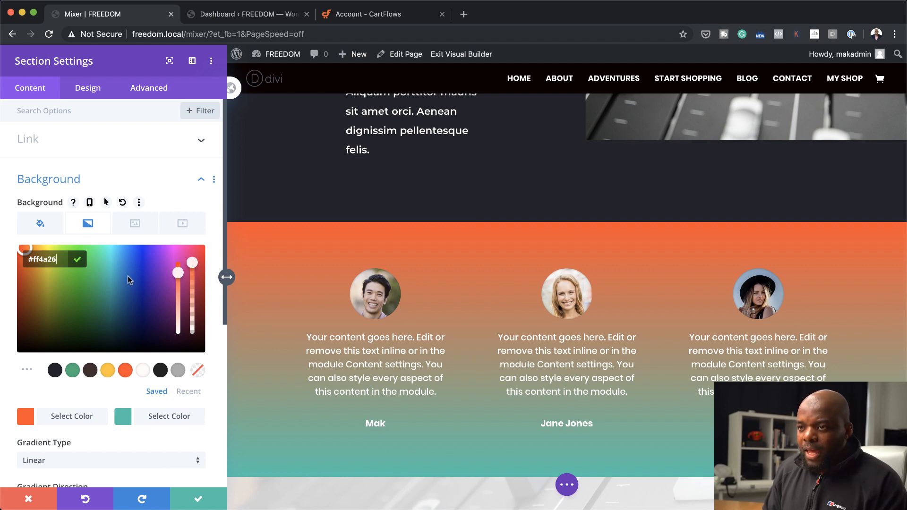
Set the gradient's second color to yellow #ffc423 and its direction to 132 degrees
left_click(124, 420)
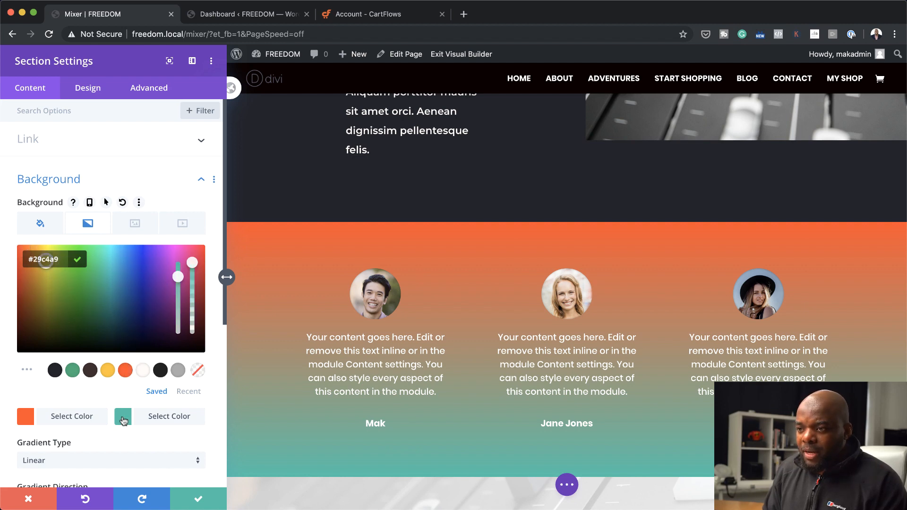
left_click(110, 373)
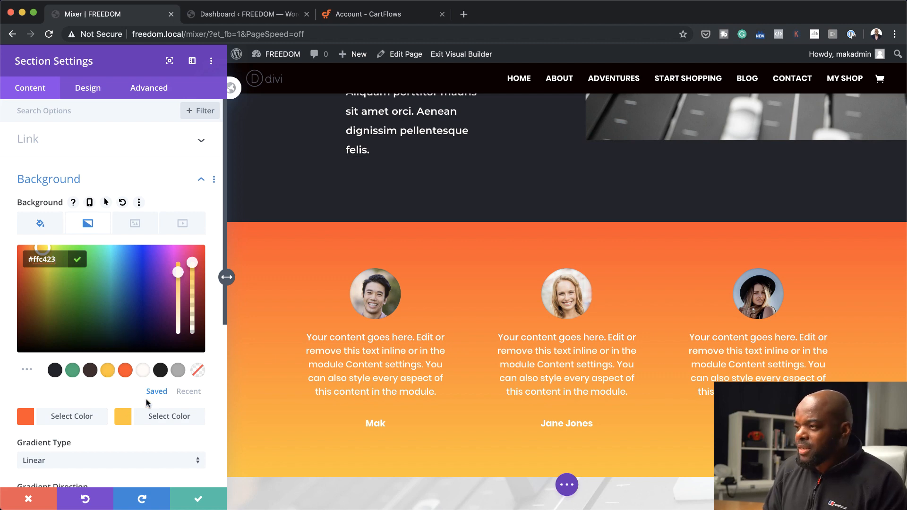
scroll(147, 402, "down", 4)
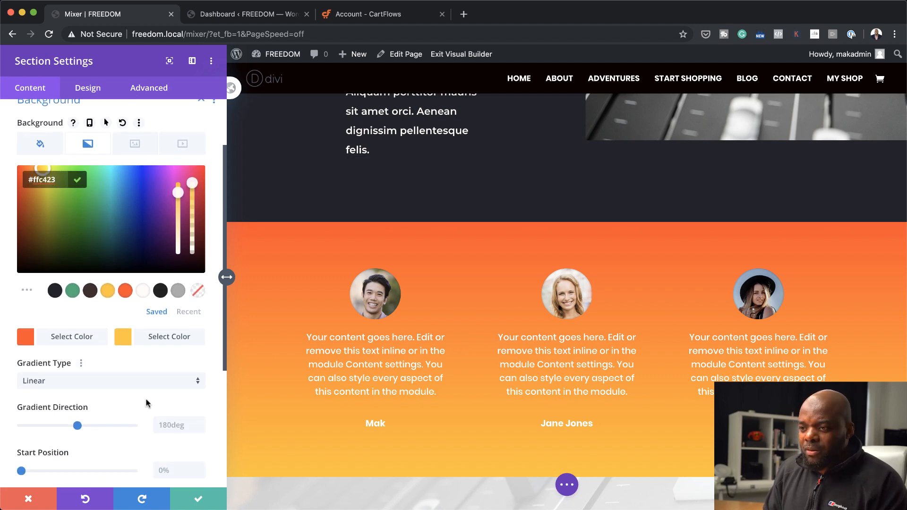
scroll(147, 403, "down", 1)
left_click_drag(77, 409, 63, 412)
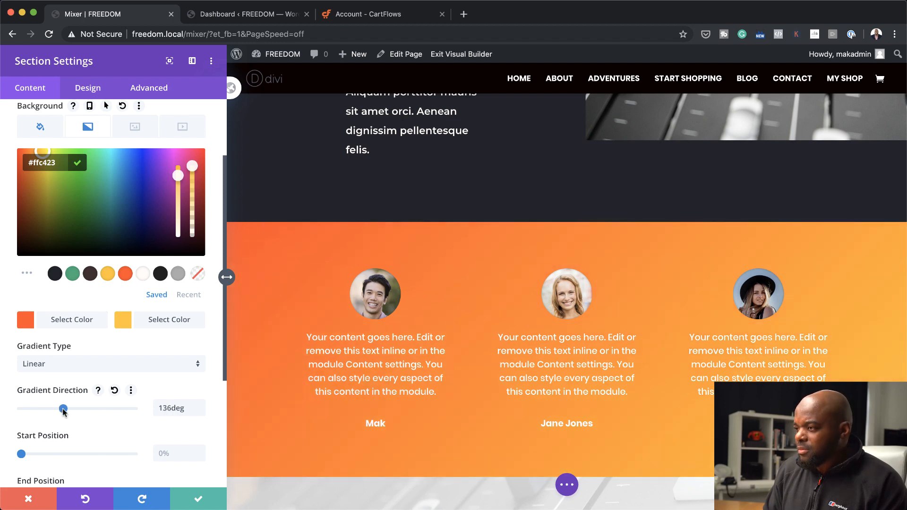
left_click(61, 409)
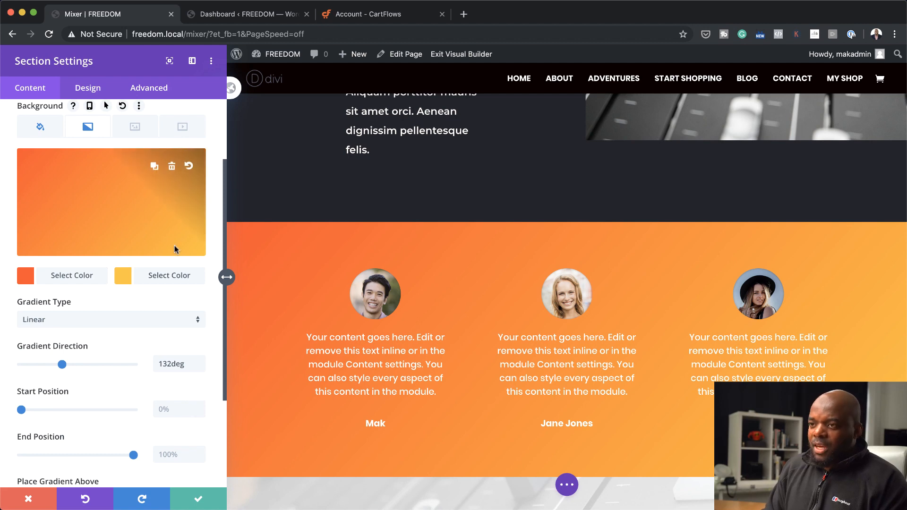
Set the gradient's second color to dark red #962a15 and its direction to 208 degrees, and save the section settings
left_click(123, 277)
left_click(123, 319)
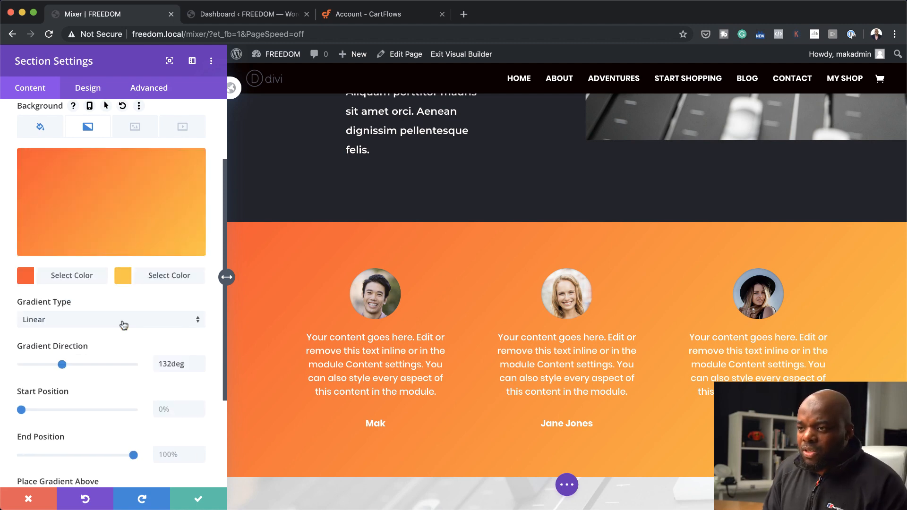
left_click(123, 275)
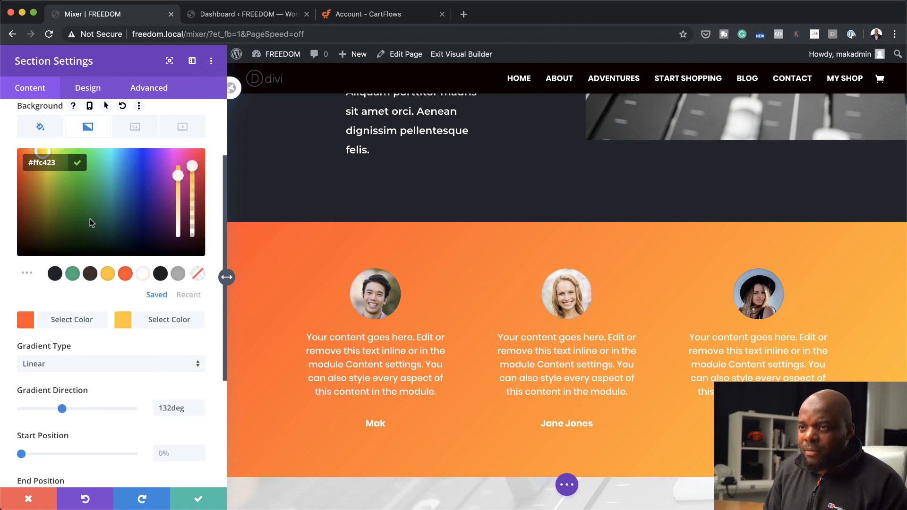
left_click_drag(57, 194, 18, 192)
left_click(21, 193)
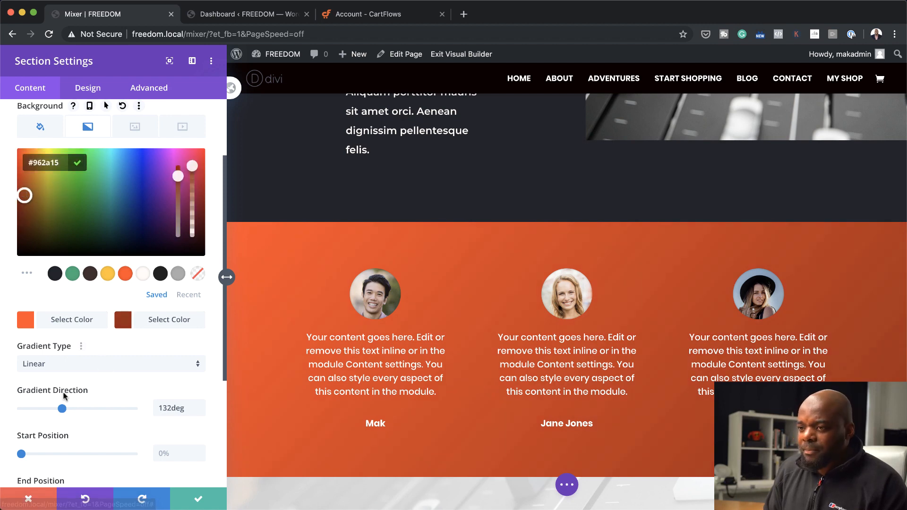
left_click_drag(62, 409, 83, 417)
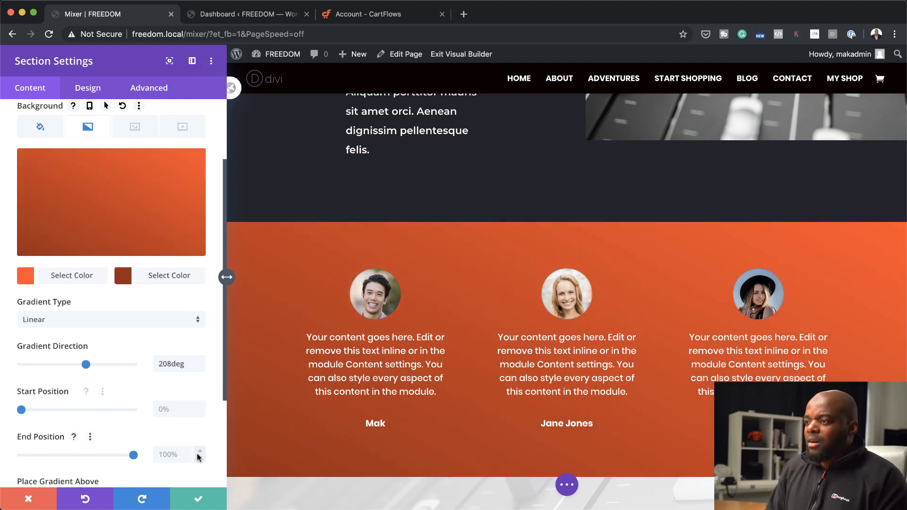
left_click(183, 504)
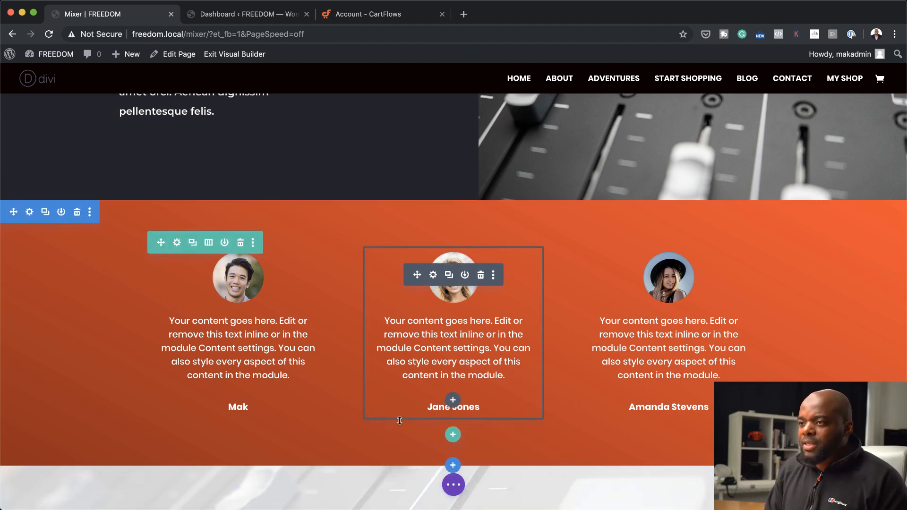
Add a single-column row below the testimonials containing a Text module that reads "TESTIMONIALS"
left_click(453, 435)
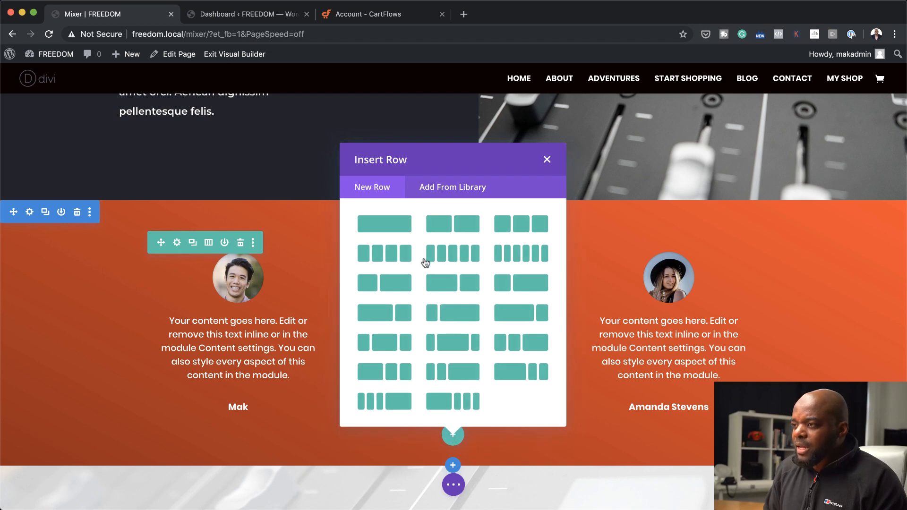
left_click(397, 228)
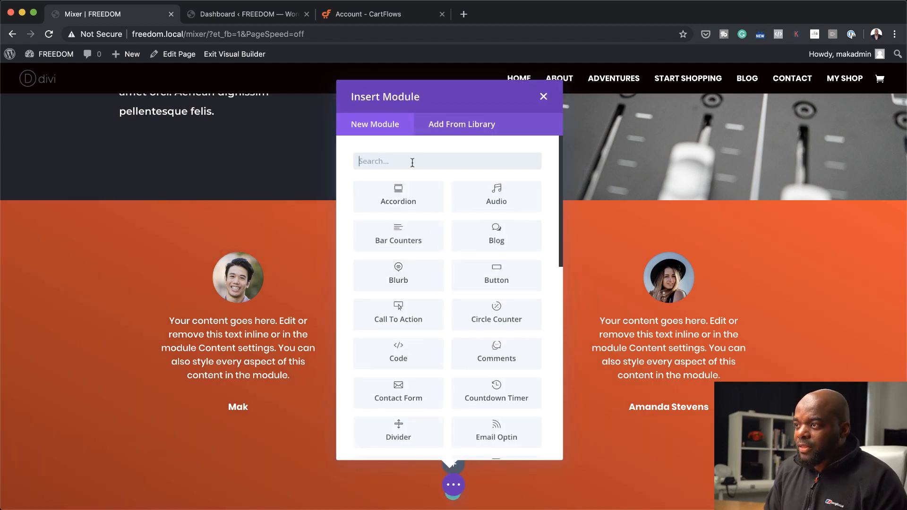
type("text")
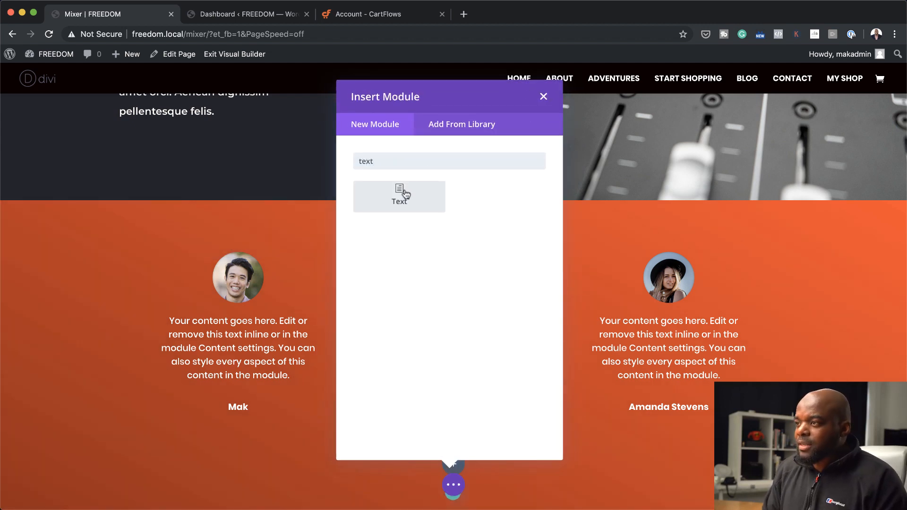
left_click(405, 194)
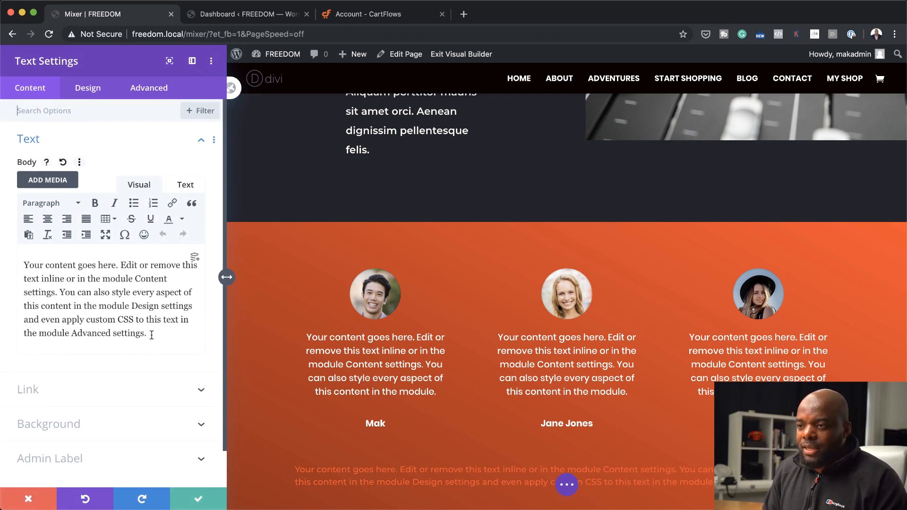
left_click_drag(151, 335, 31, 255)
type("TESTIMONIALS")
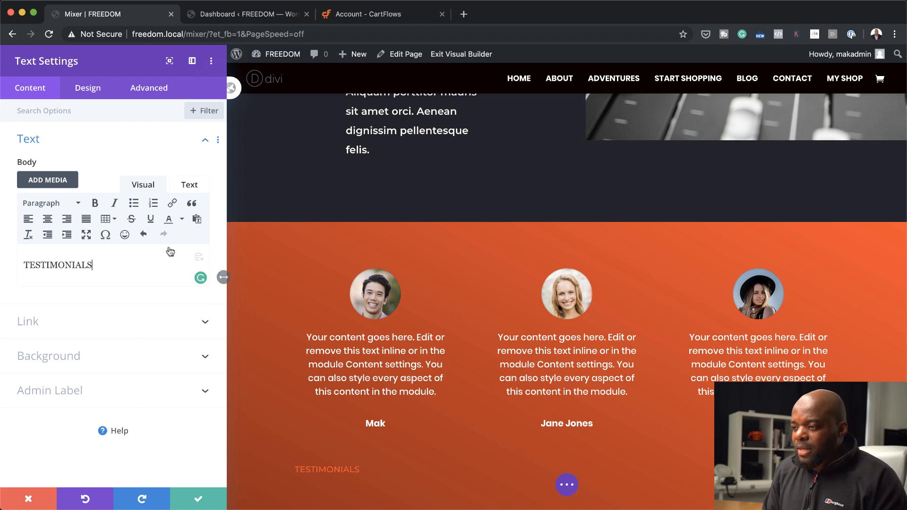
Center the TESTIMONIALS text and set its size to 25px and its letter spacing to 10px
left_click(88, 91)
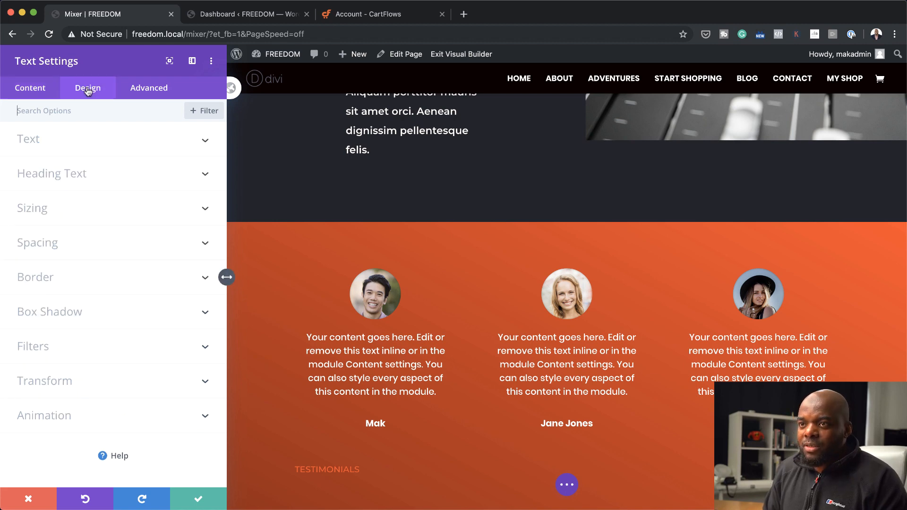
left_click(50, 140)
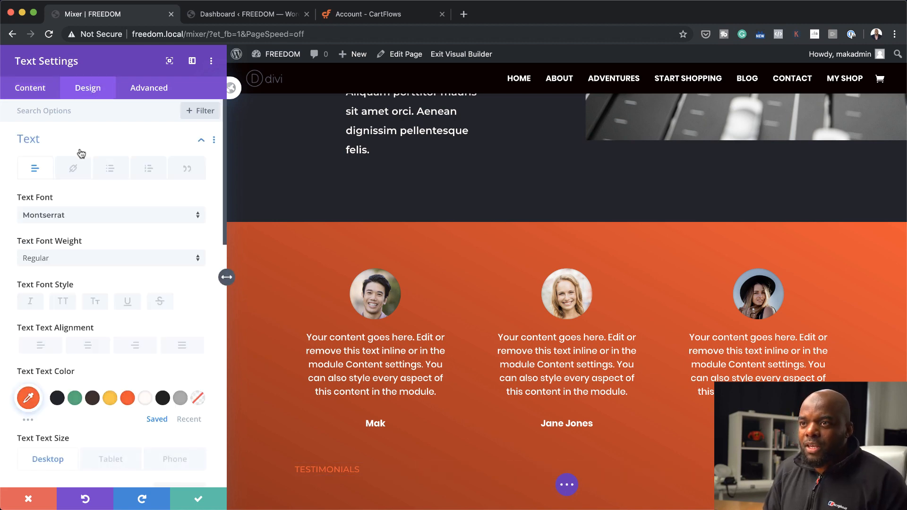
left_click(94, 346)
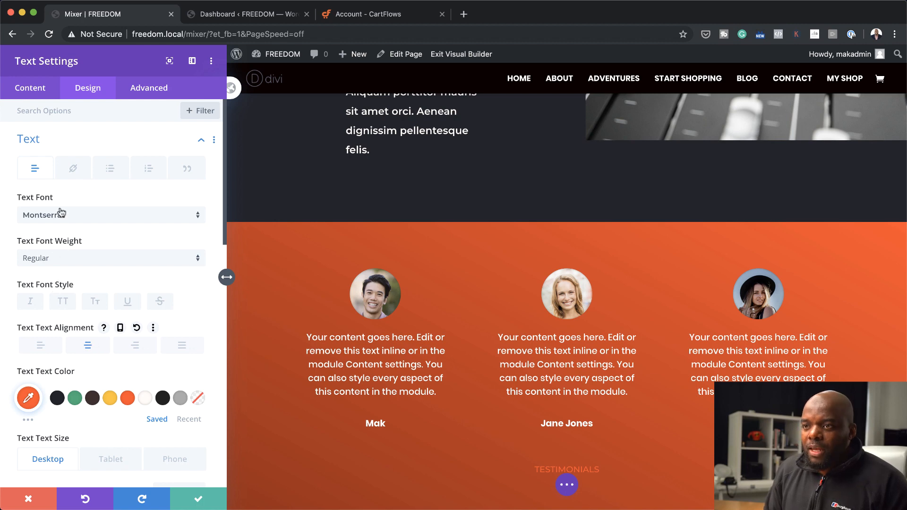
scroll(142, 420, "down", 5)
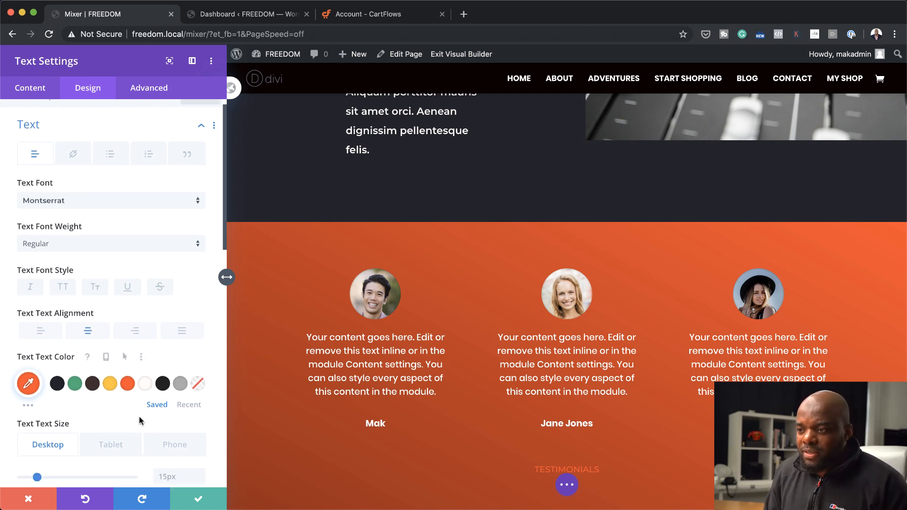
left_click_drag(37, 381, 50, 384)
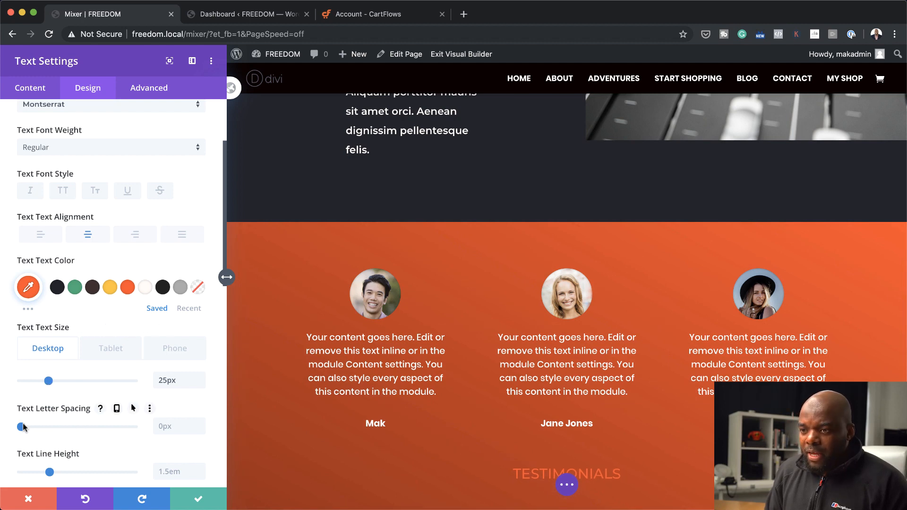
left_click_drag(22, 426, 32, 427)
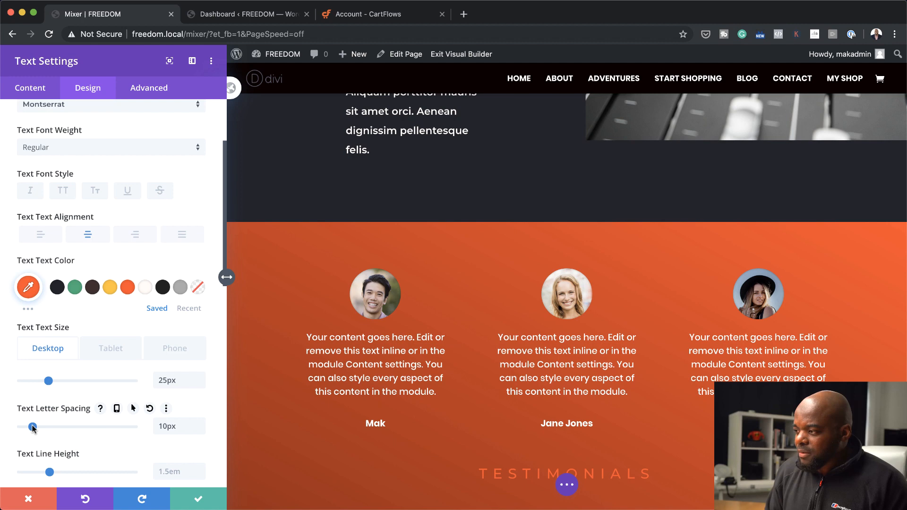
Set the TESTIMONIALS text color to off-white #fffbf7 and its font weight to Bold, and save the module
left_click(145, 288)
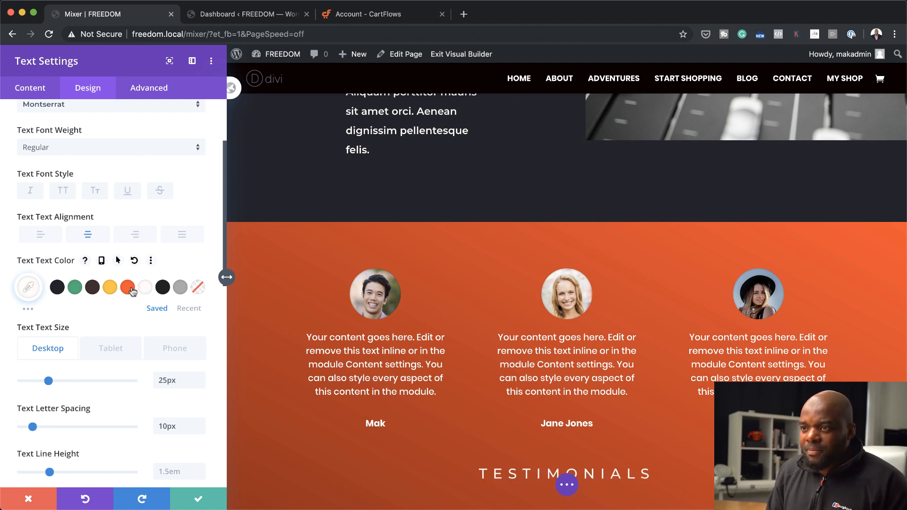
left_click(94, 290)
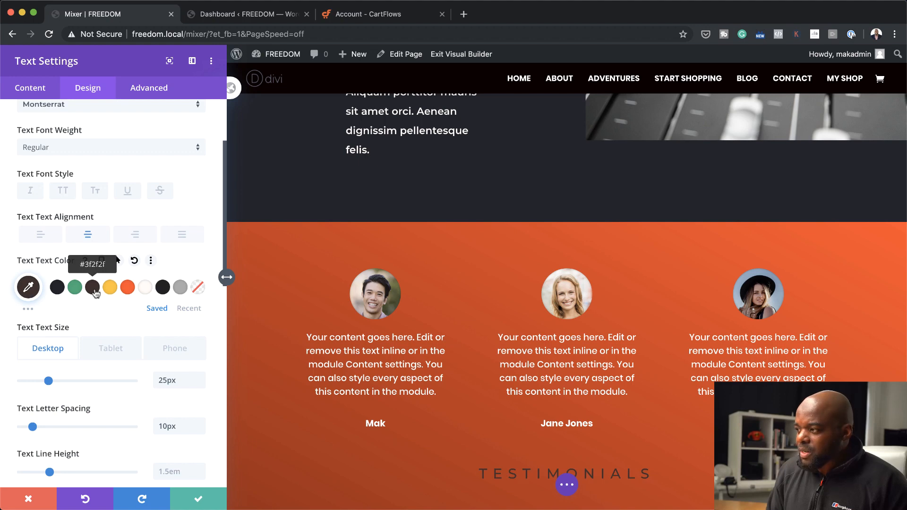
left_click(145, 290)
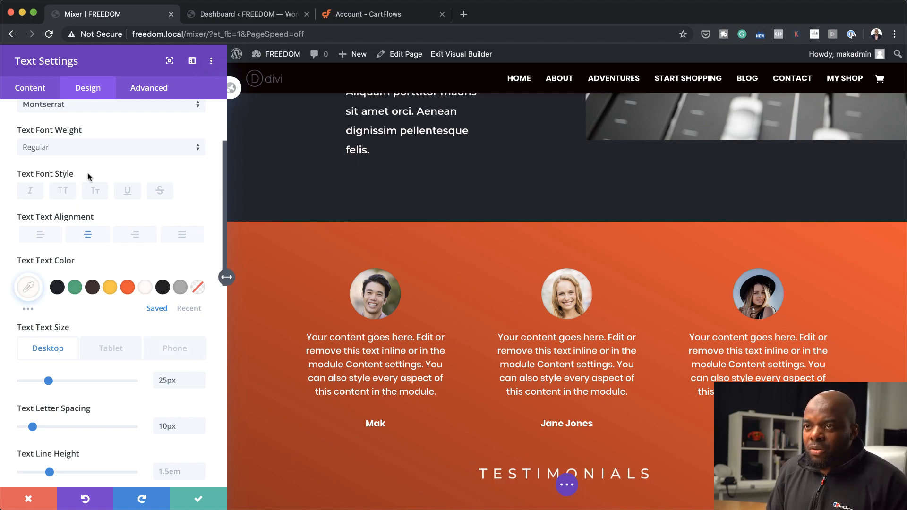
left_click(83, 149)
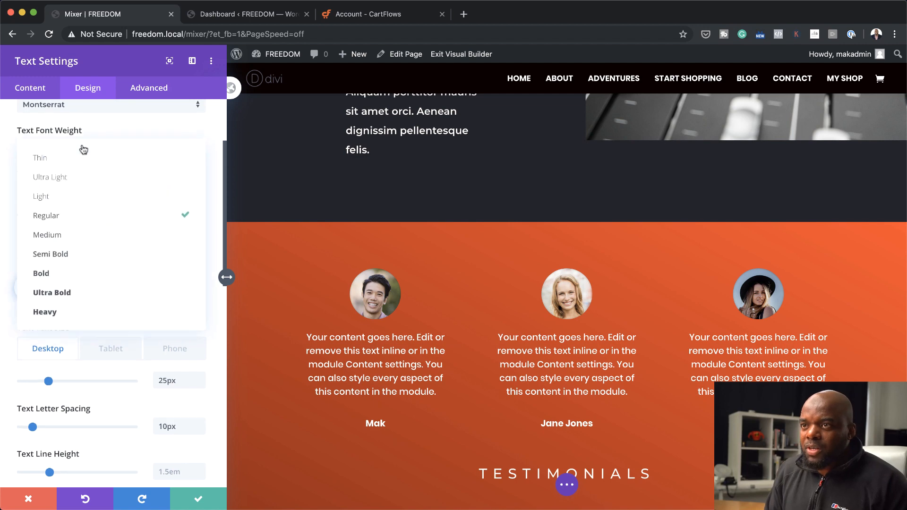
left_click(89, 280)
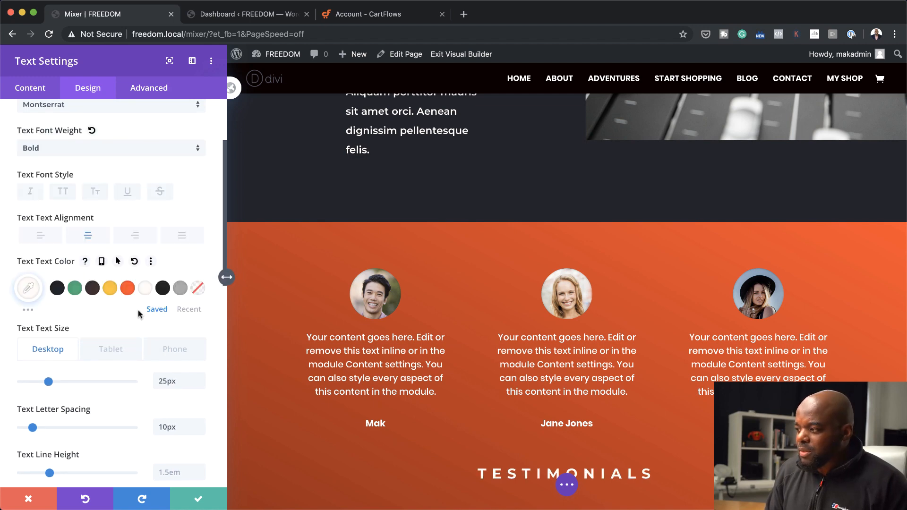
left_click(199, 499)
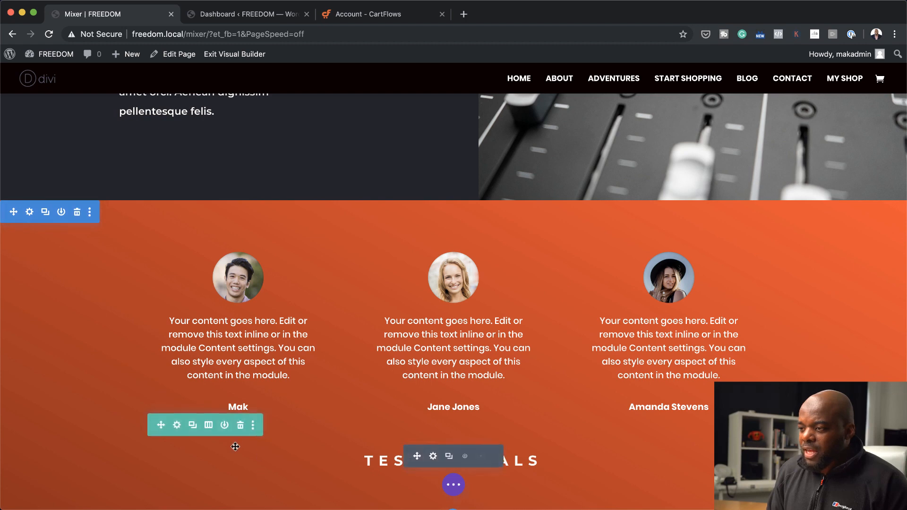
Move the heading row above the three testimonials and increase the section's top and bottom padding to about 100px
left_click_drag(159, 423, 182, 268)
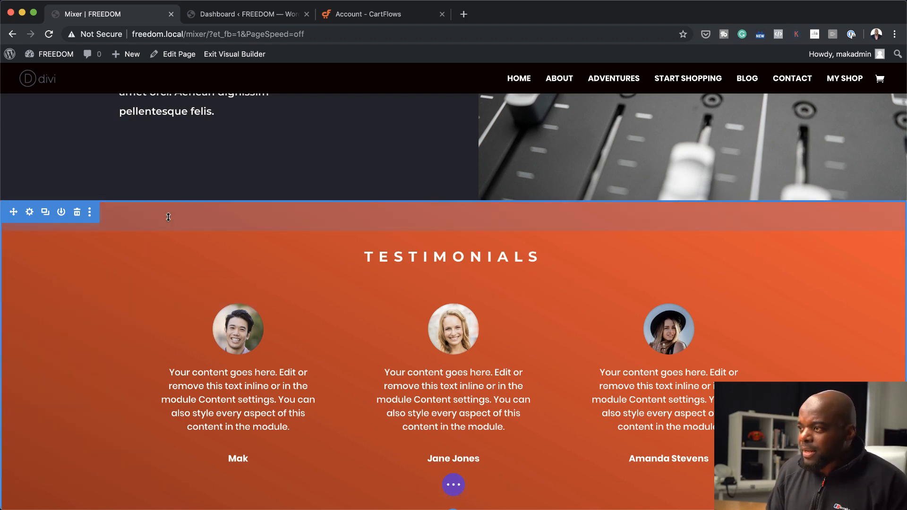
left_click_drag(168, 217, 170, 245)
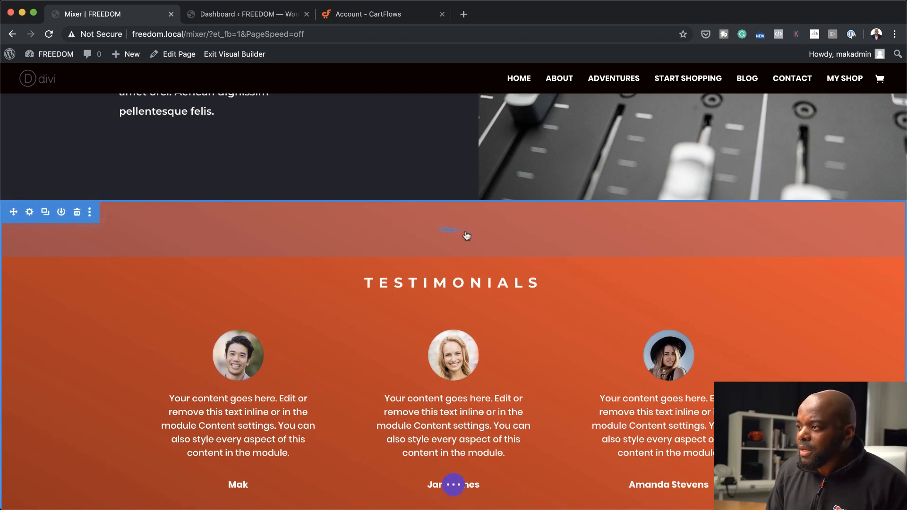
scroll(297, 318, "down", 3)
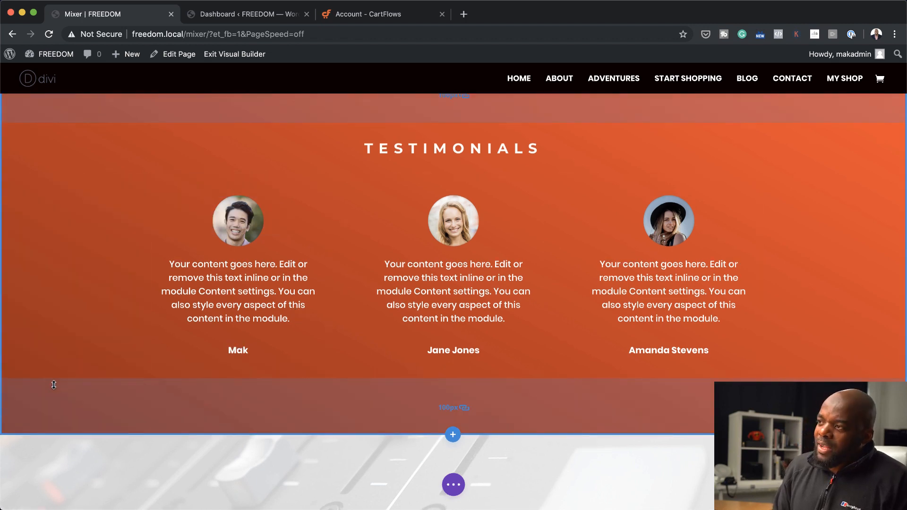
scroll(608, 240, "up", 1)
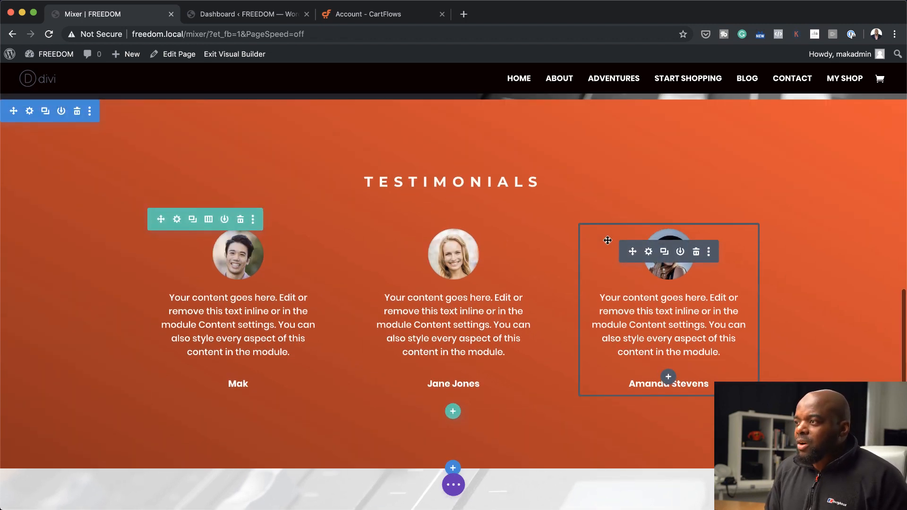
Copy the TESTIMONIALS heading row into the features section and place it above the three features
scroll(607, 241, "up", 2)
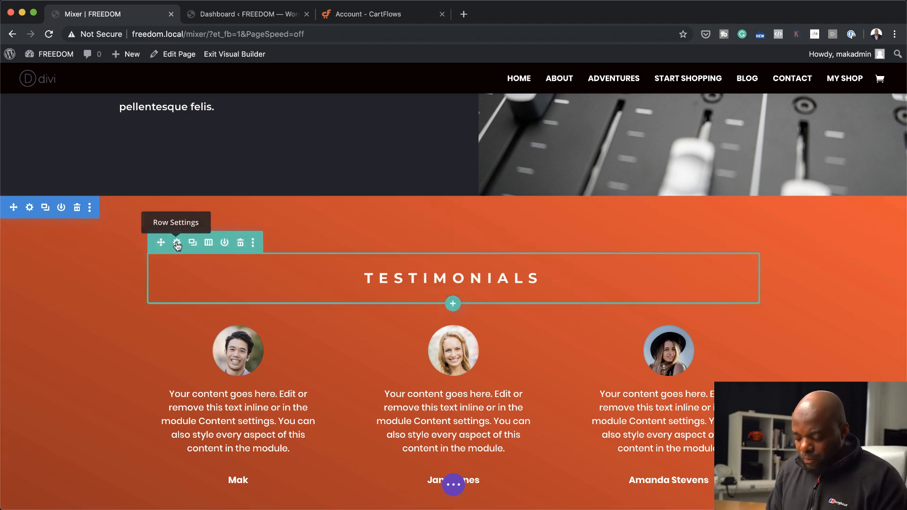
scroll(316, 243, "up", 15)
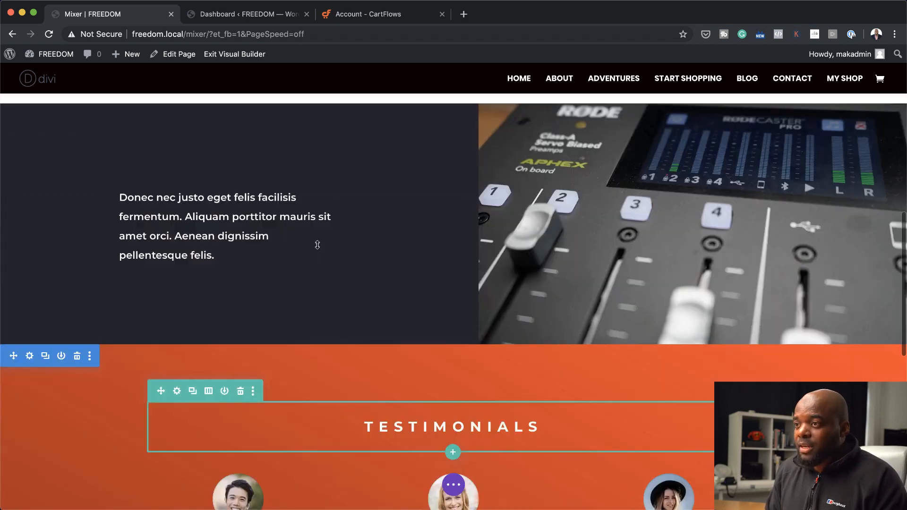
scroll(317, 245, "down", 4)
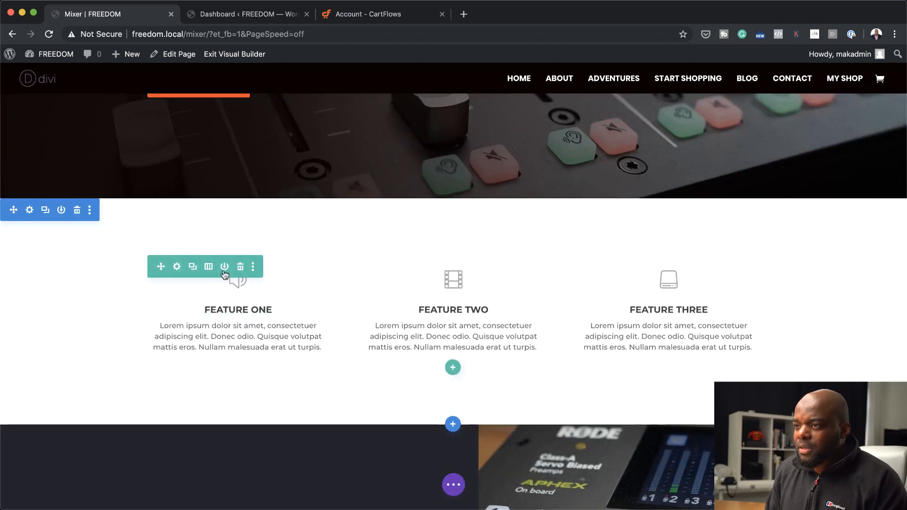
key("super+v")
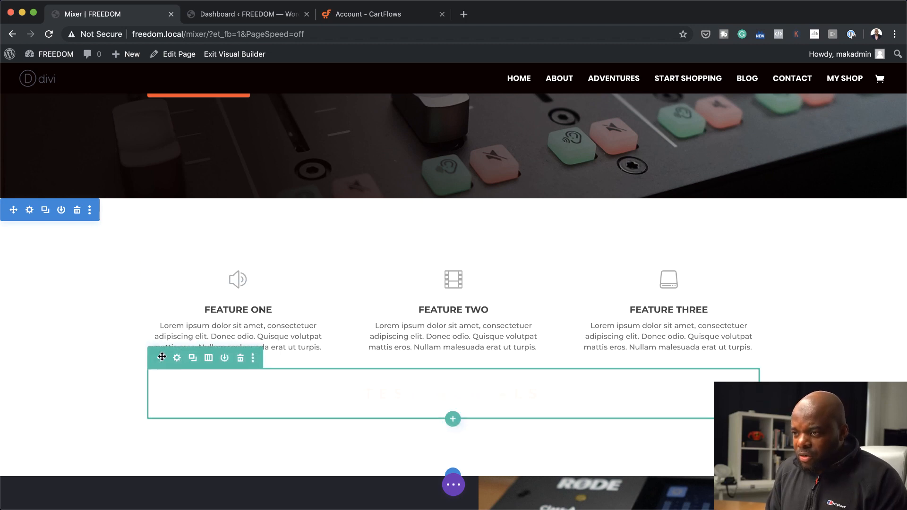
left_click_drag(161, 357, 170, 265)
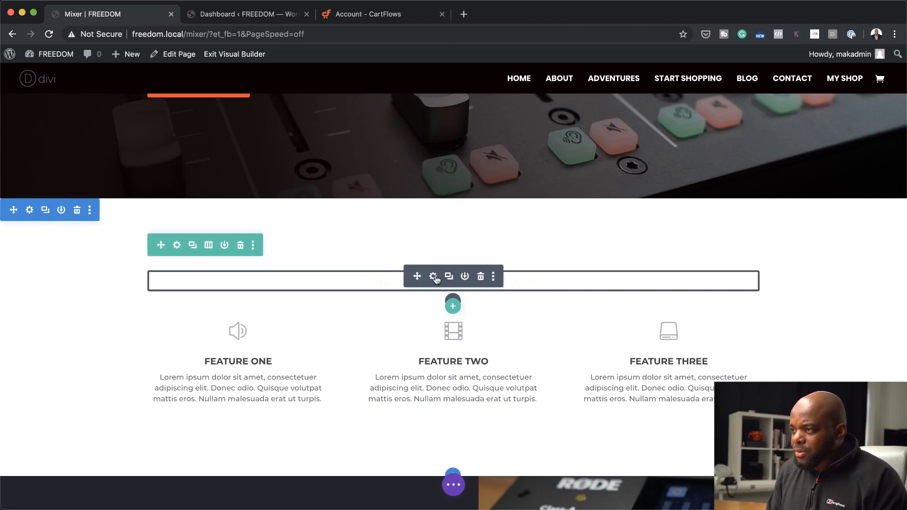
Set the copied heading's text color to dark brown #3f2f2f, save it, and increase the spacing below the heading in its row
left_click(433, 277)
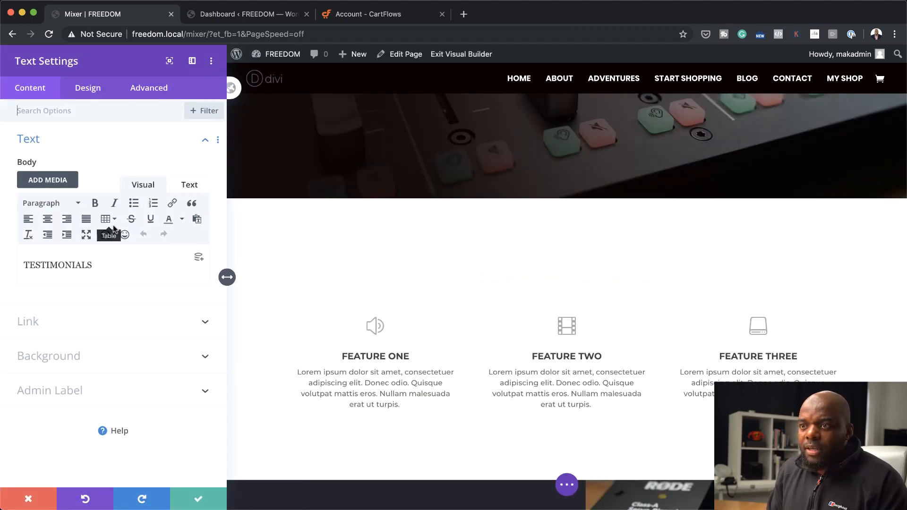
left_click(102, 94)
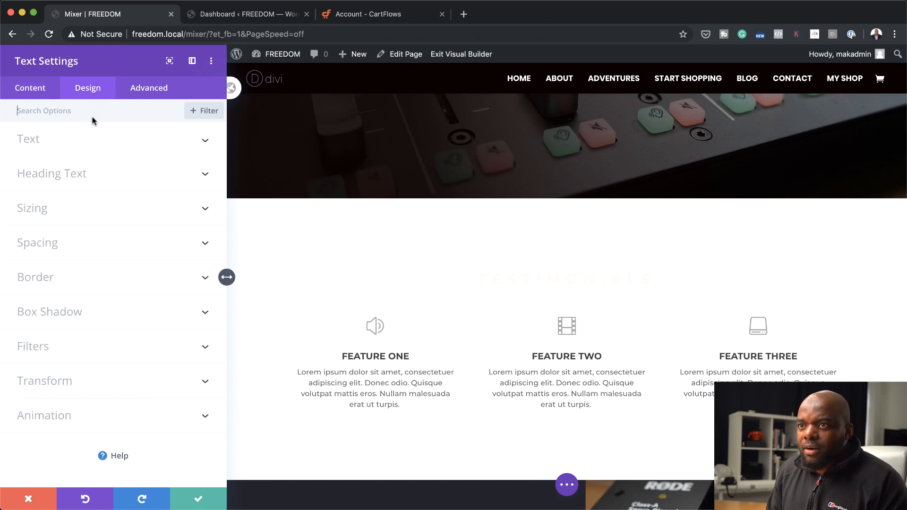
left_click(46, 144)
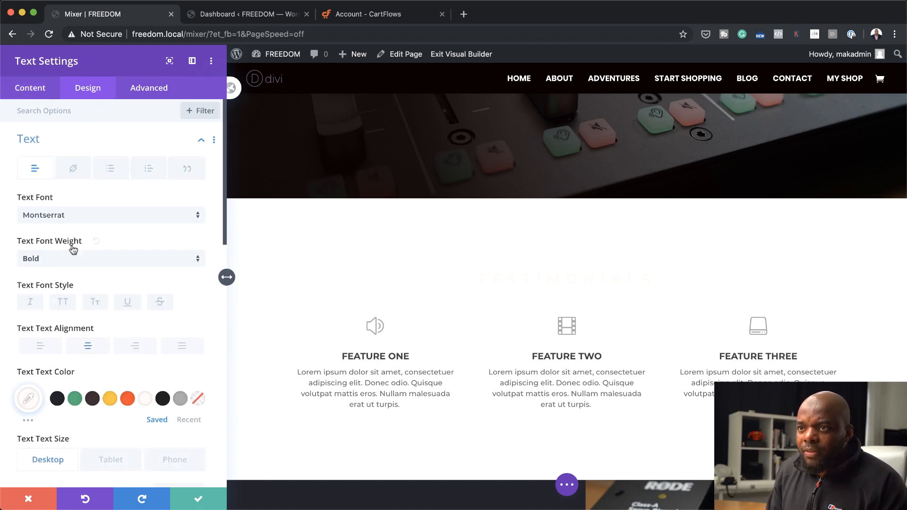
left_click(93, 398)
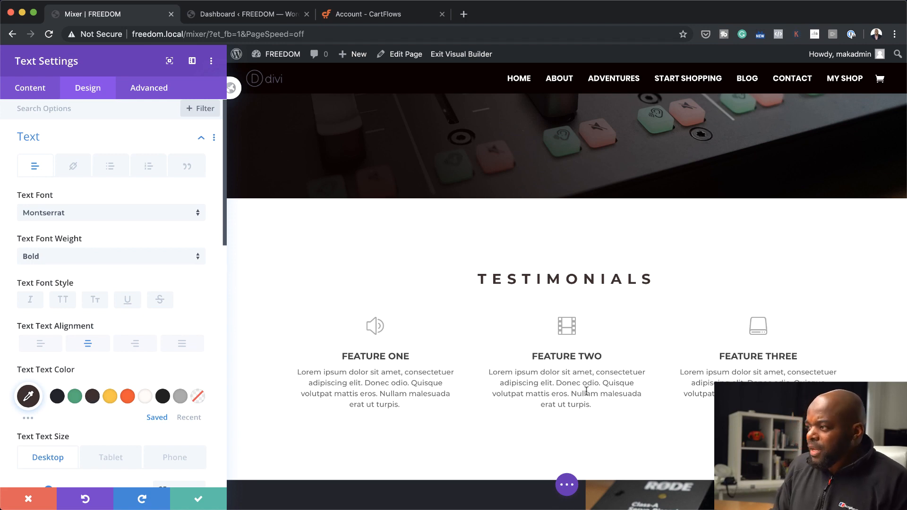
scroll(560, 346, "down", 3)
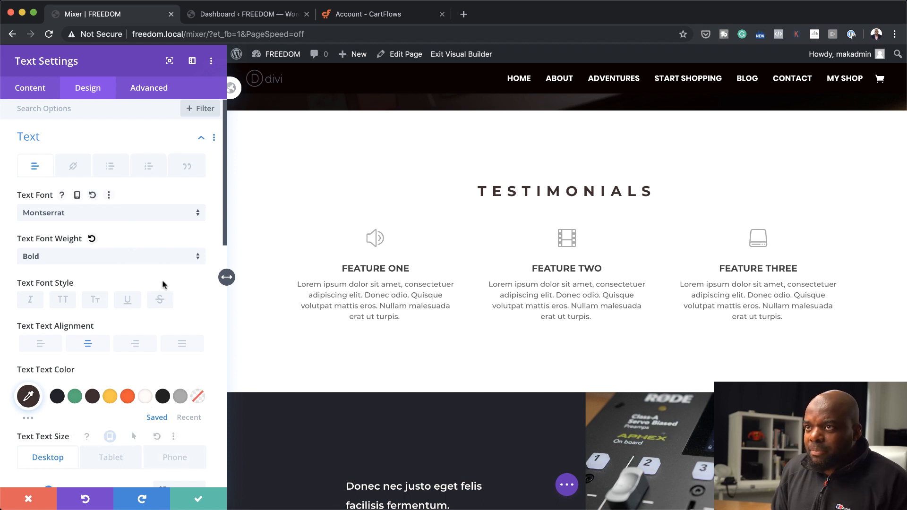
left_click(200, 502)
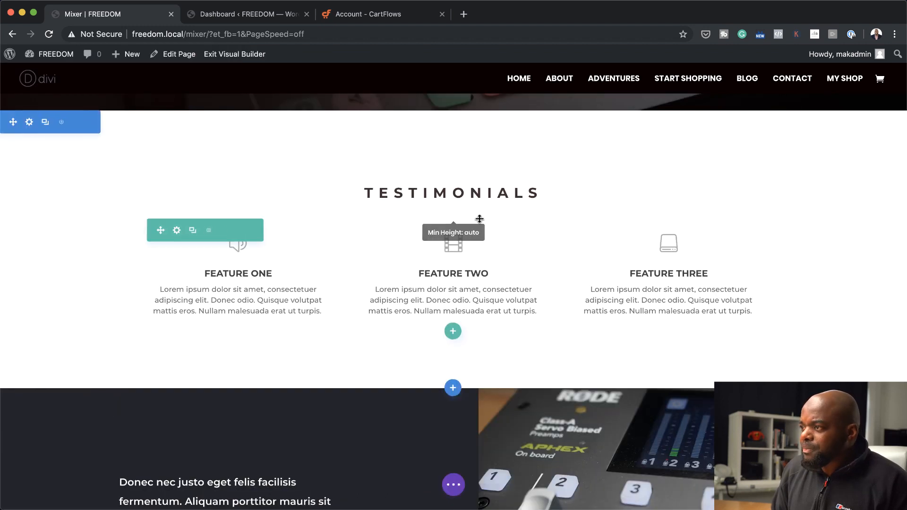
left_click_drag(490, 207, 493, 226)
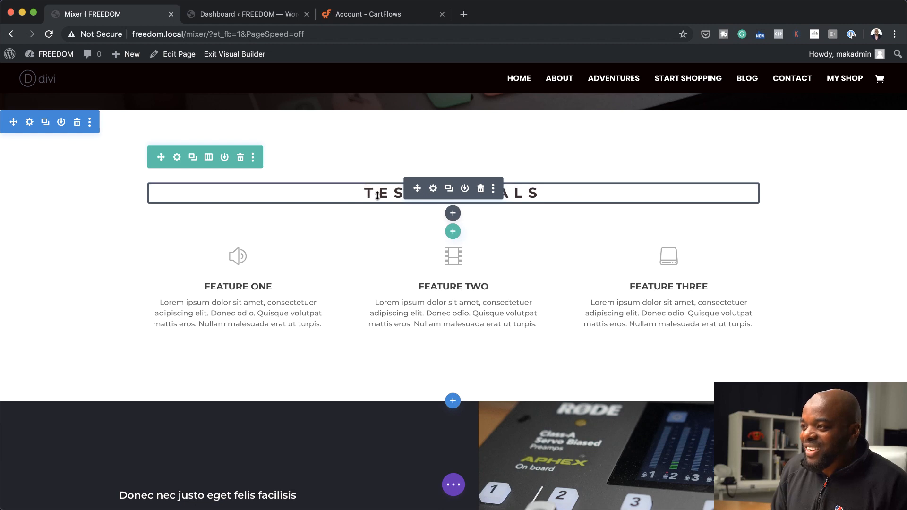
Replace the text of the copied heading above the three features with MAIN FEATURES and save the module
left_click(433, 189)
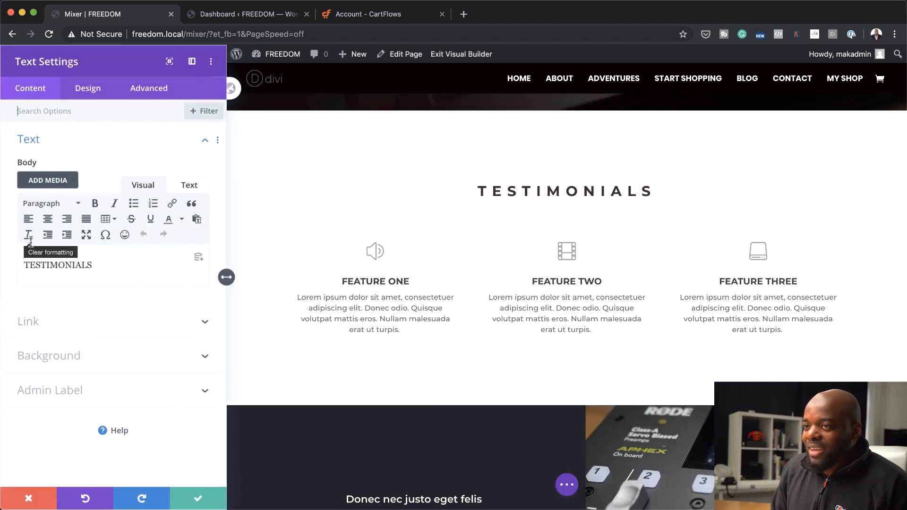
left_click_drag(97, 265, 18, 261)
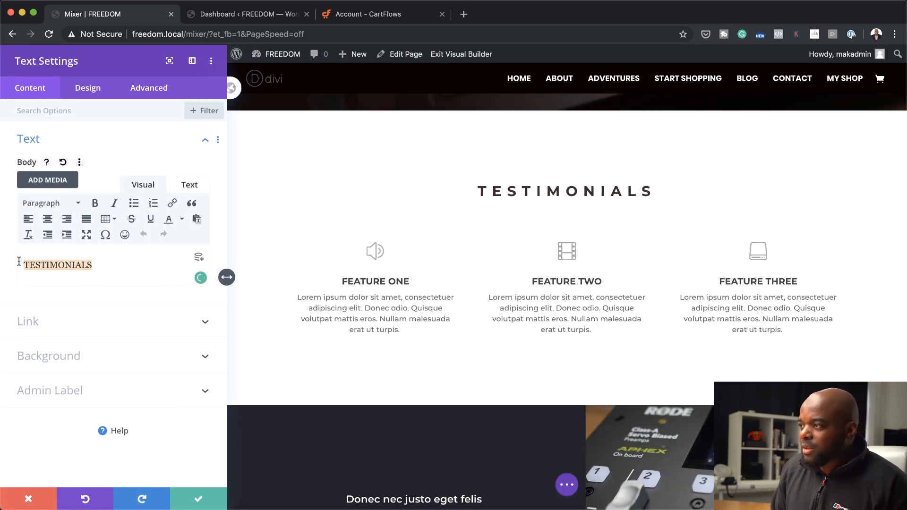
type("MA")
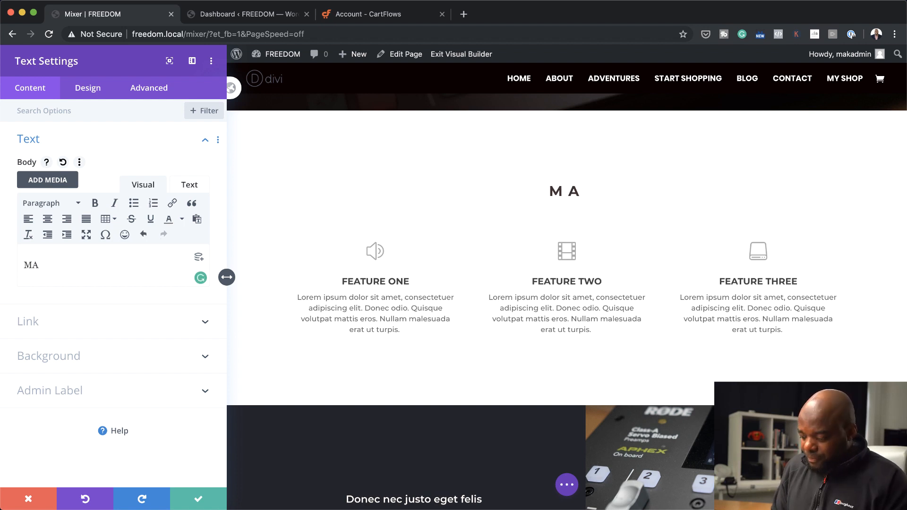
type("IN FEAT")
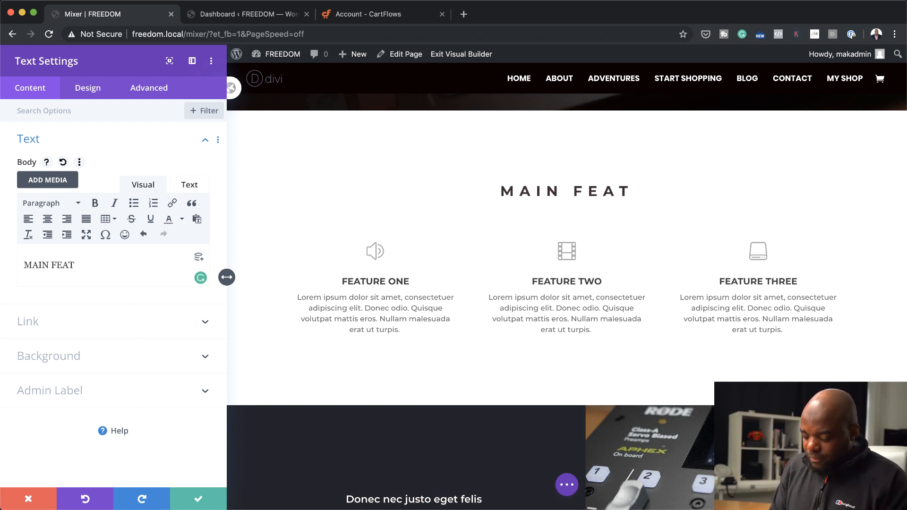
type("URES")
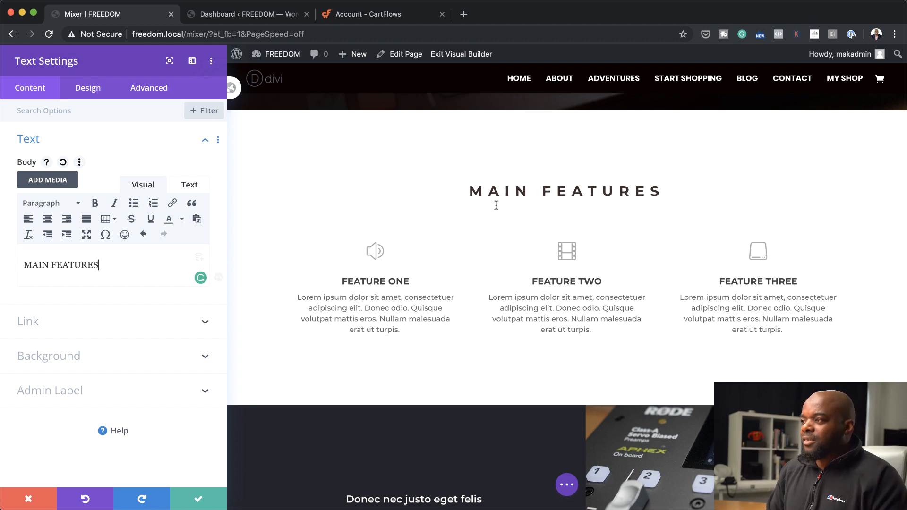
left_click(203, 501)
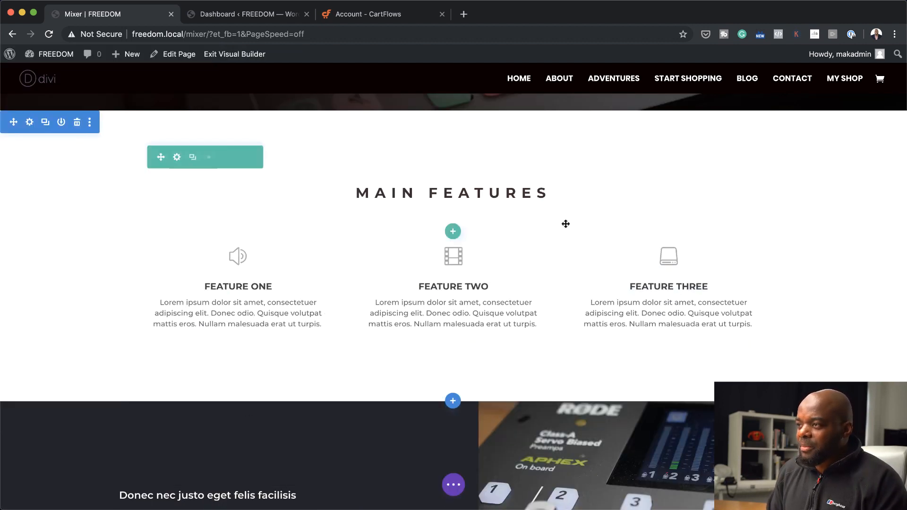
Increase the top padding of the hero section so the INTRODUCING content sits lower over the mixer image
scroll(561, 330, "down", 6)
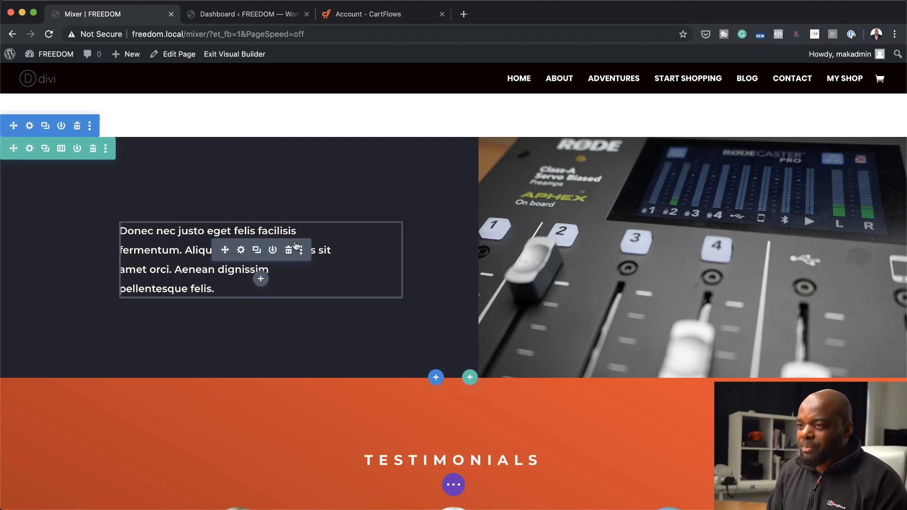
scroll(401, 364, "down", 10)
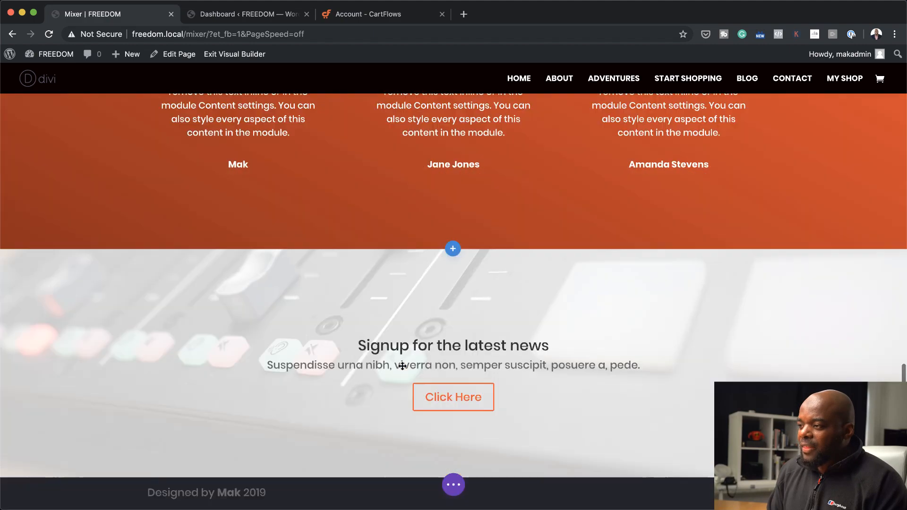
scroll(522, 393, "up", 5)
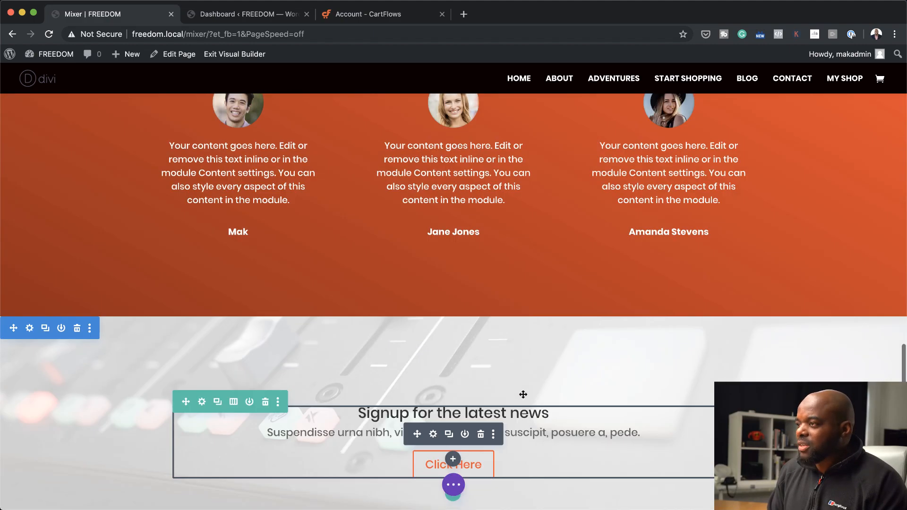
scroll(523, 395, "up", 10)
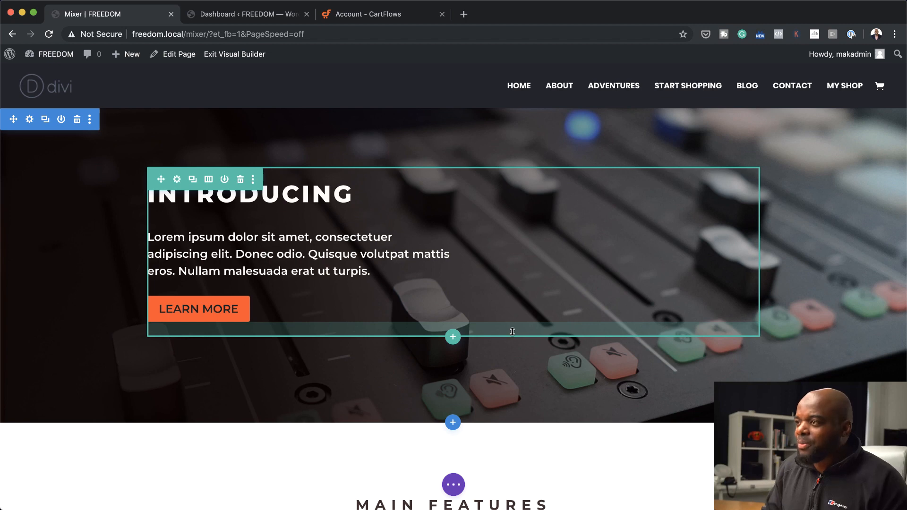
left_click_drag(464, 121, 420, 145)
left_click(462, 130)
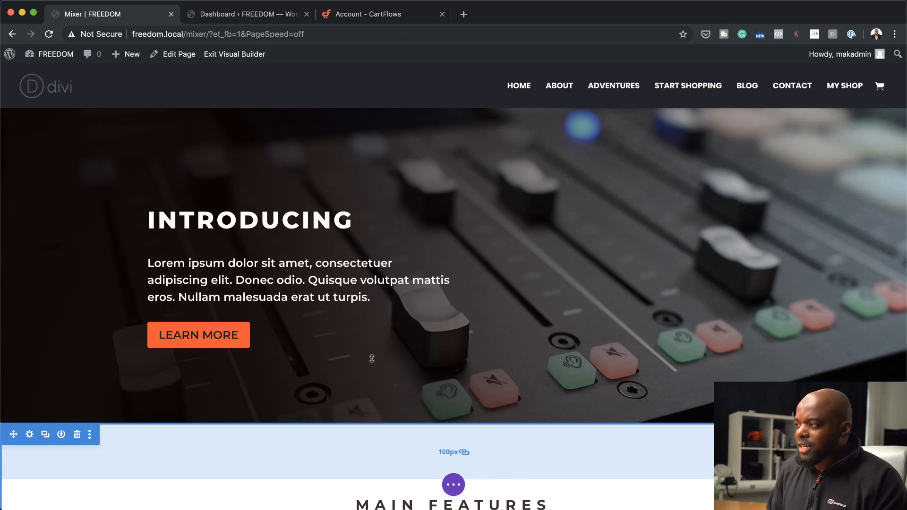
Set the hero section's minimum height to 620px and save the section settings
scroll(526, 334, "down", 3)
scroll(525, 334, "up", 3)
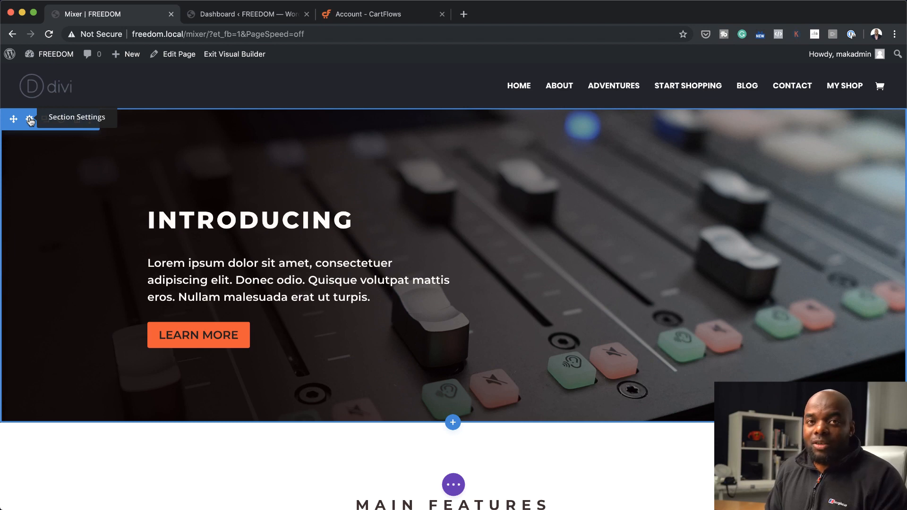
left_click(30, 120)
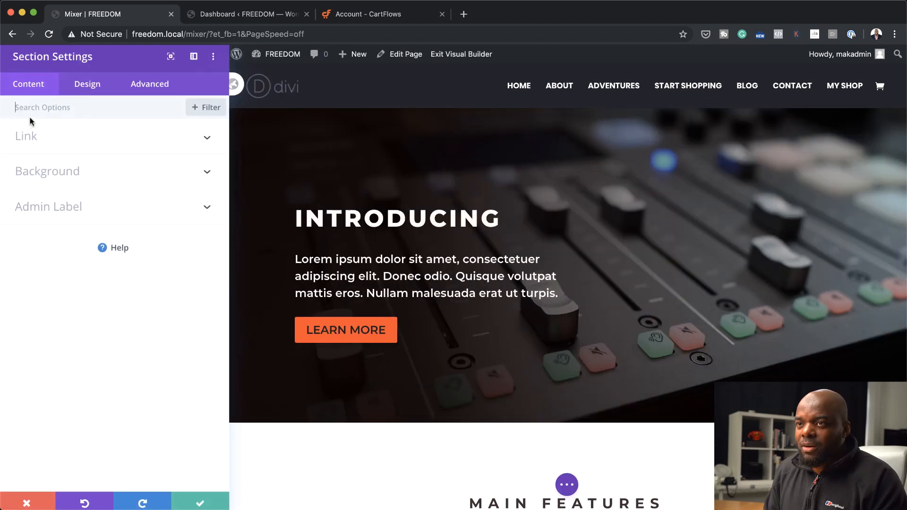
left_click(93, 93)
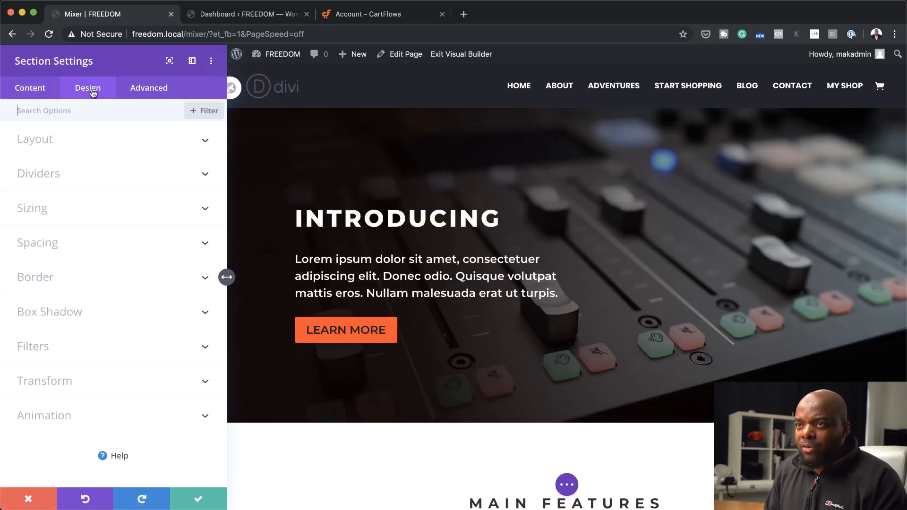
left_click(42, 219)
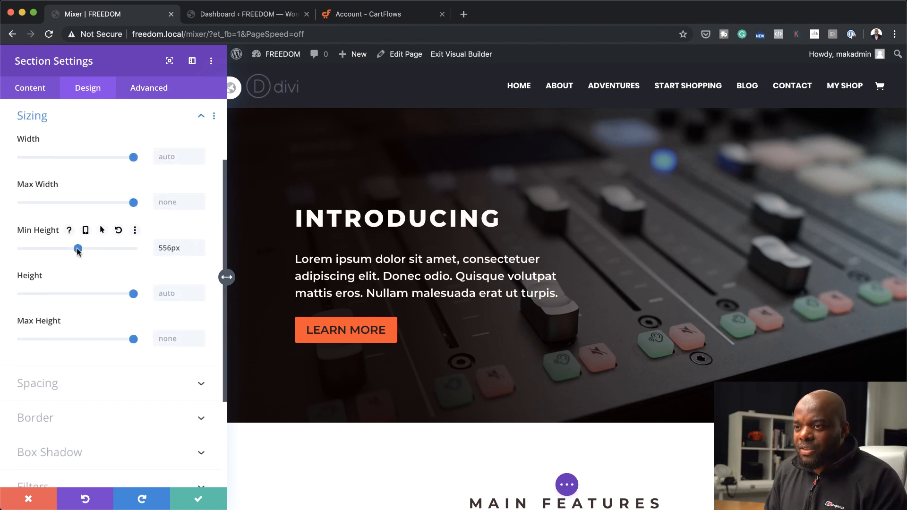
left_click_drag(77, 249, 86, 252)
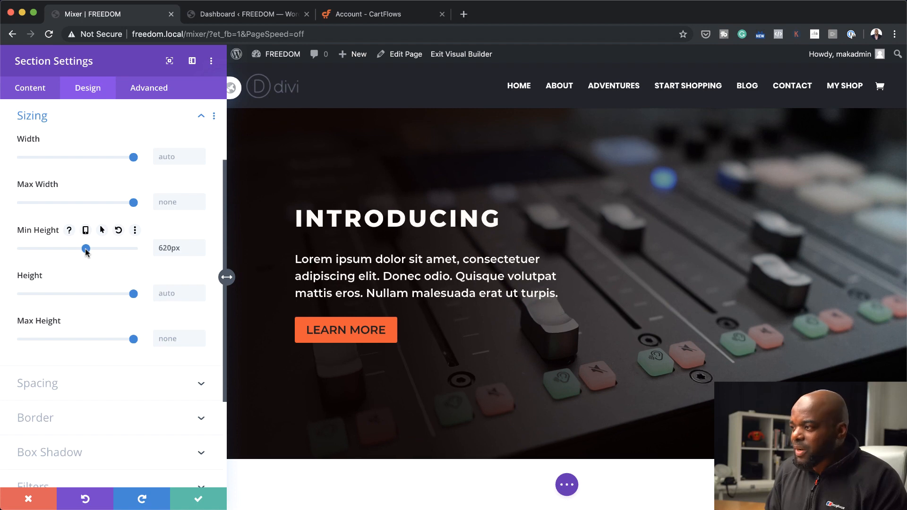
left_click(198, 499)
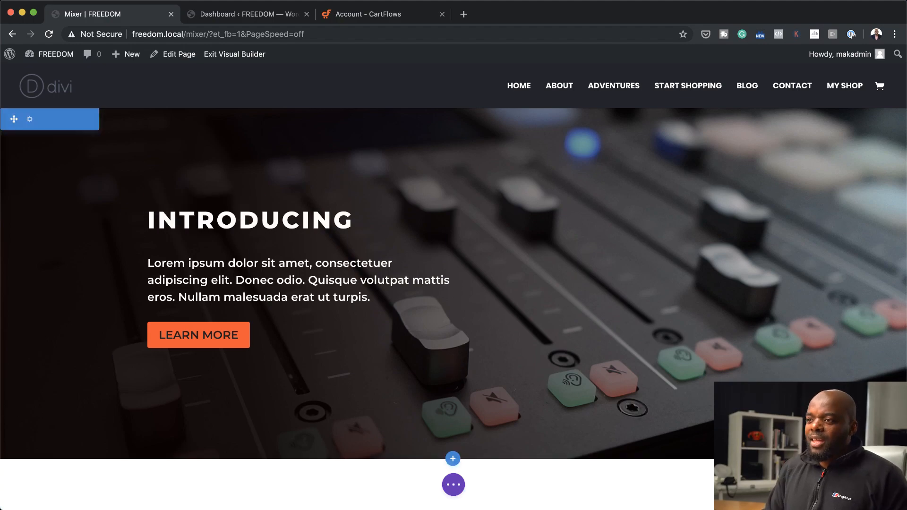
Save the whole page to the Divi Library with the layout name Mixer Layout
scroll(454, 283, "down", 3)
scroll(454, 302, "down", 10)
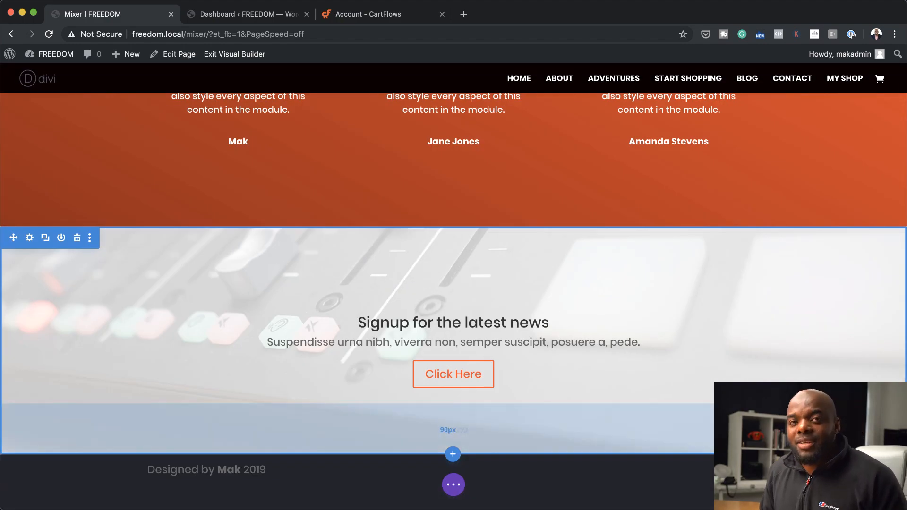
scroll(453, 302, "up", 4)
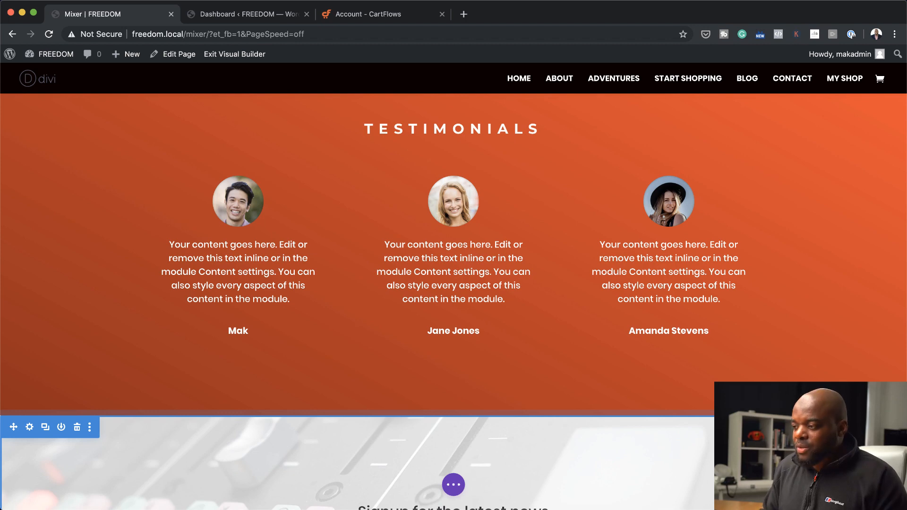
left_click(454, 486)
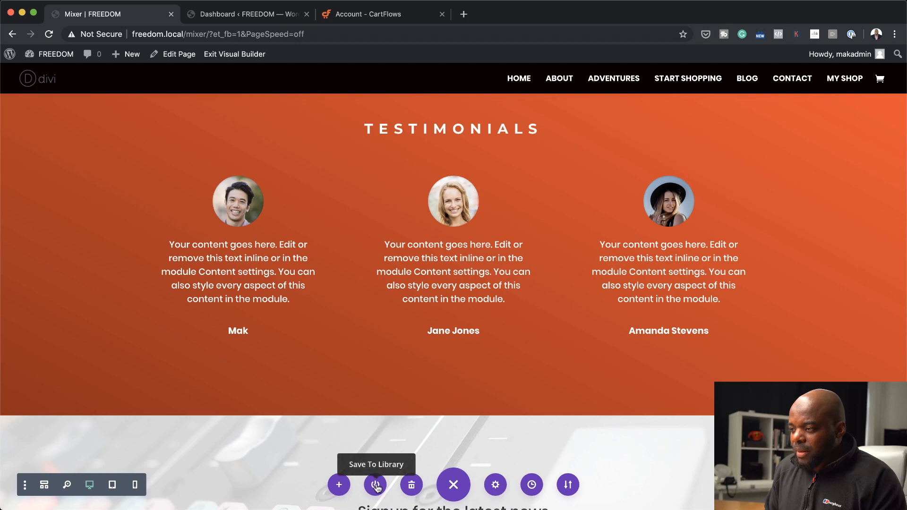
left_click(376, 485)
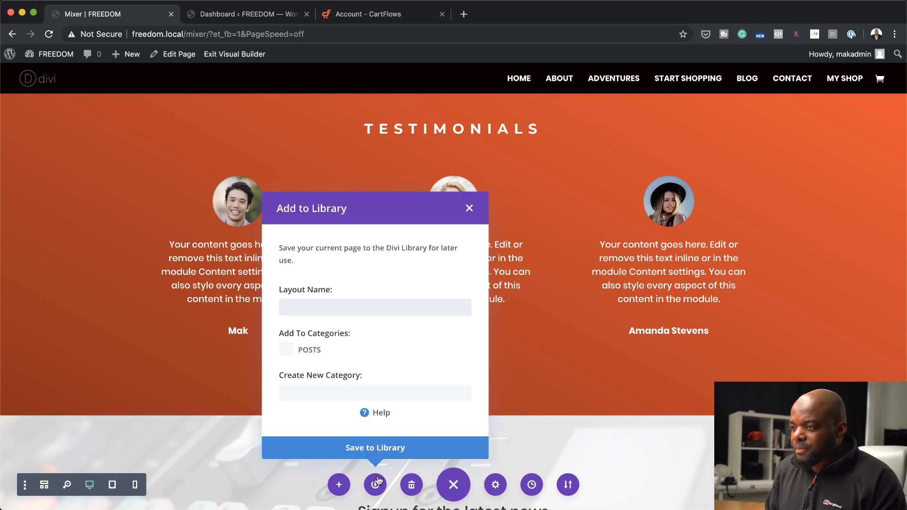
left_click(368, 307)
type("Mixer")
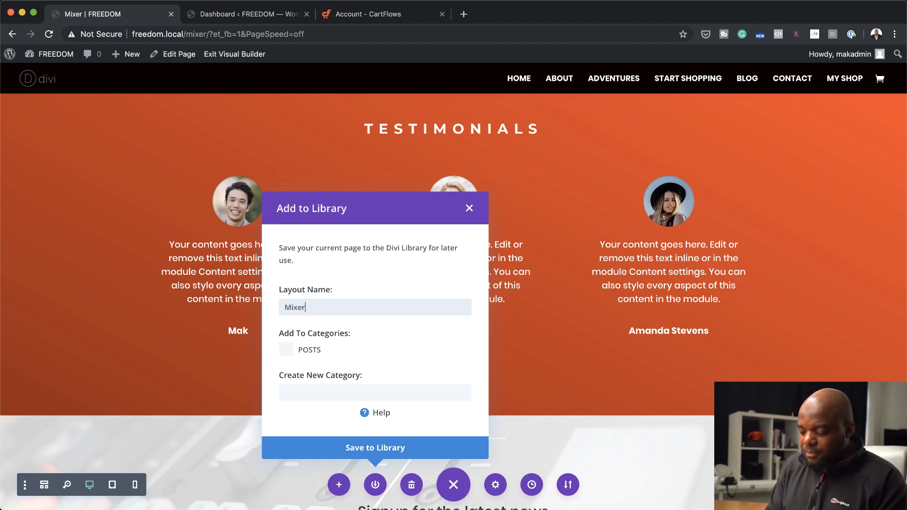
type(" Layout")
left_click(381, 447)
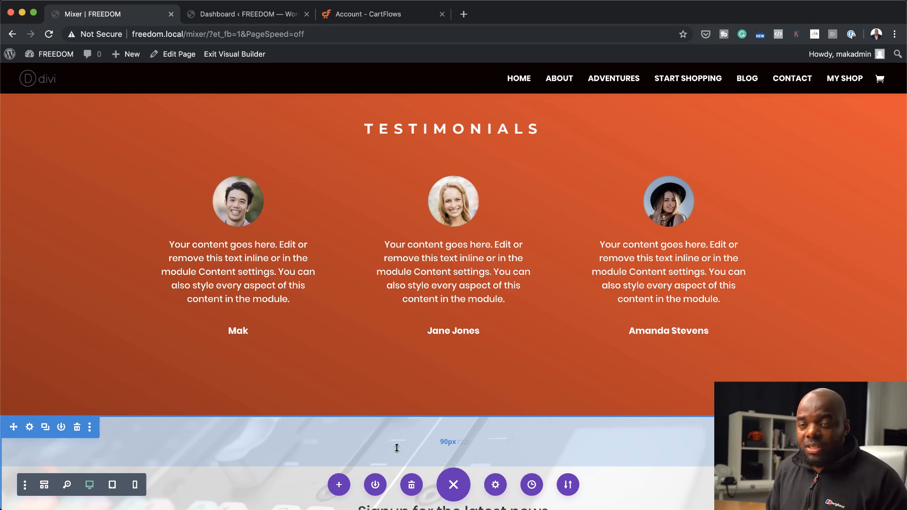
Export the page's Divi Builder layout under the file name Mixer Layout Exp and close the Portability dialog
left_click(568, 485)
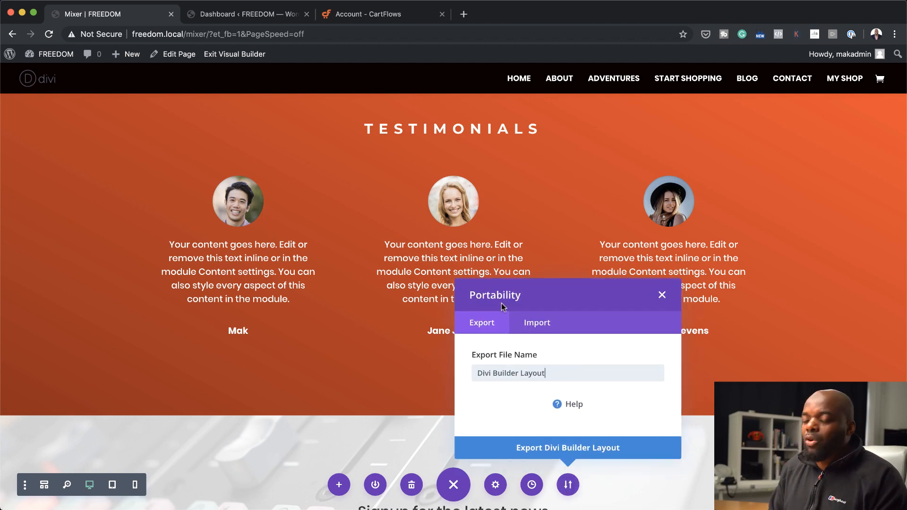
left_click(547, 326)
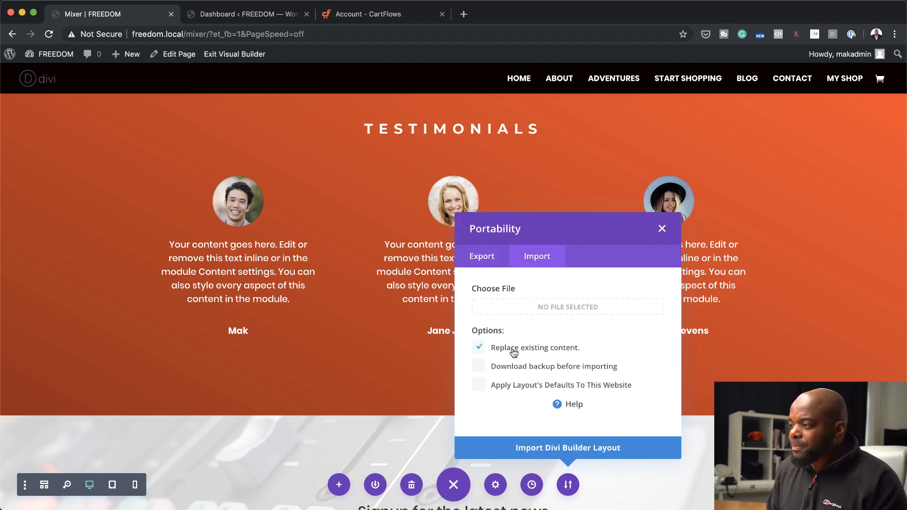
left_click(488, 257)
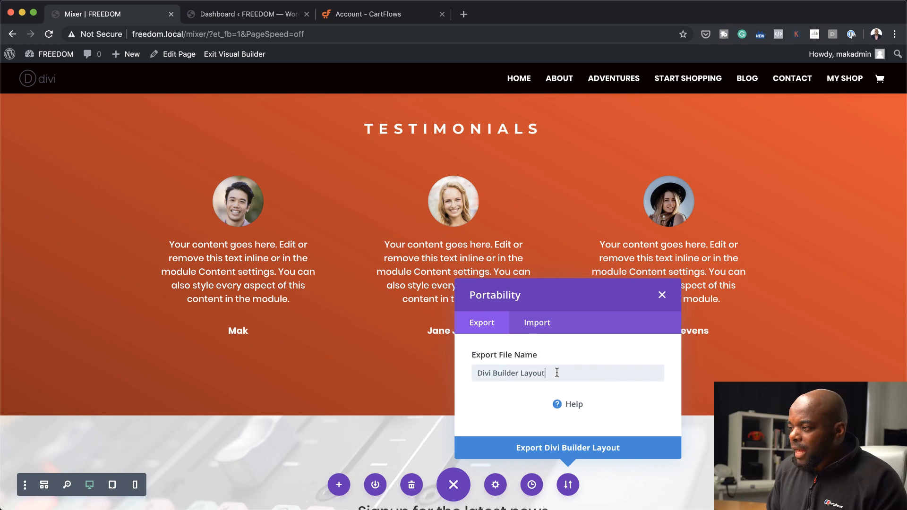
triple_click(557, 372)
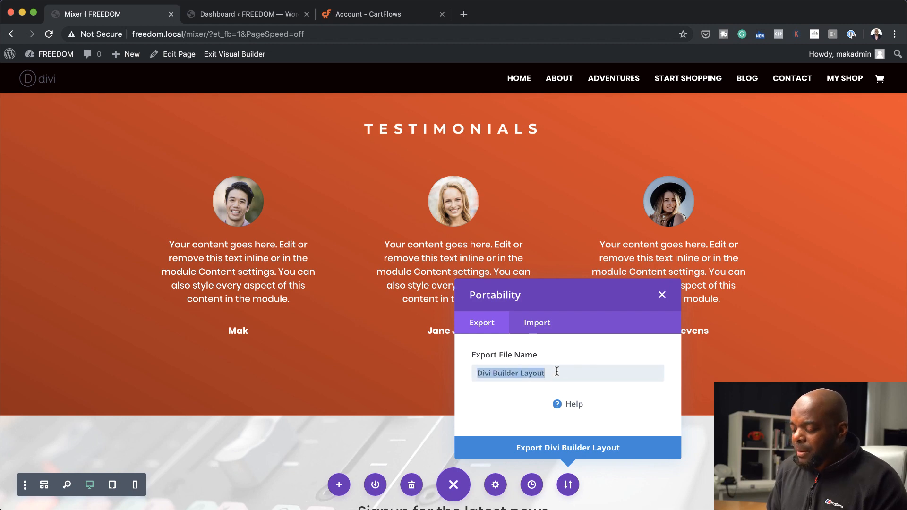
type("MIx")
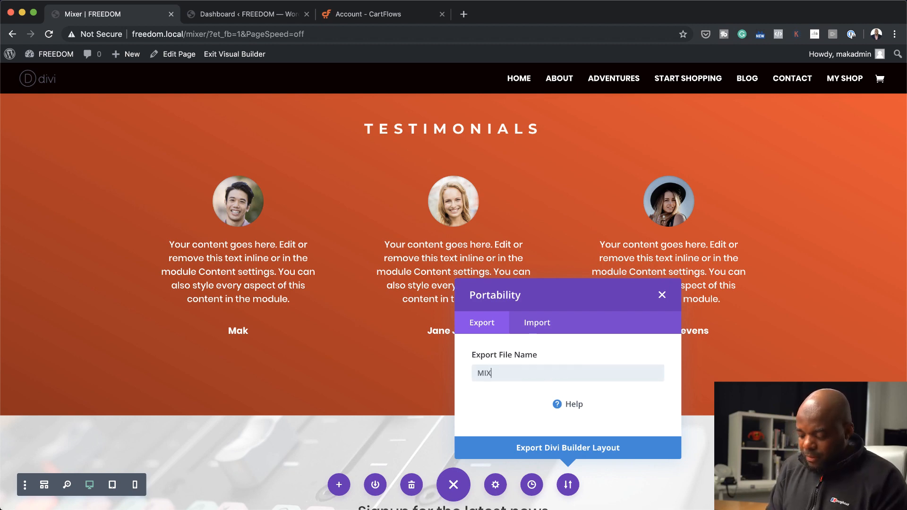
type("er Layout Exp")
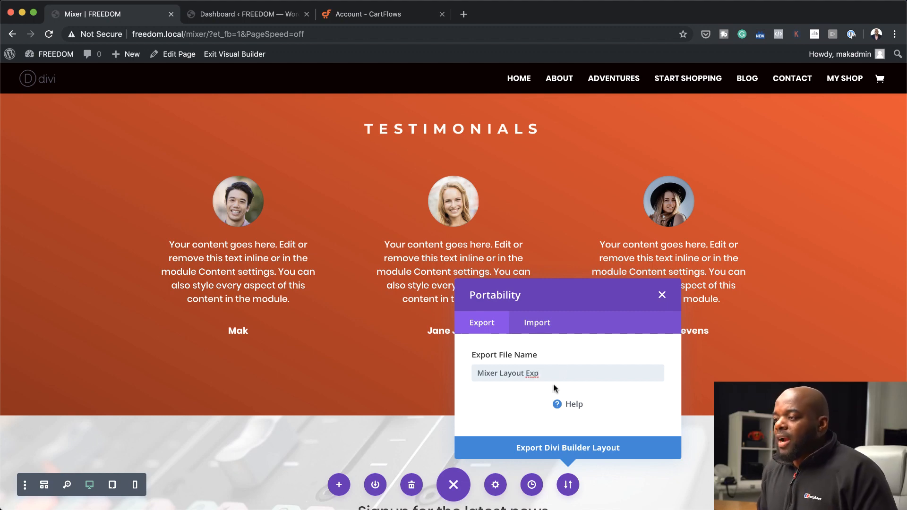
left_click(577, 449)
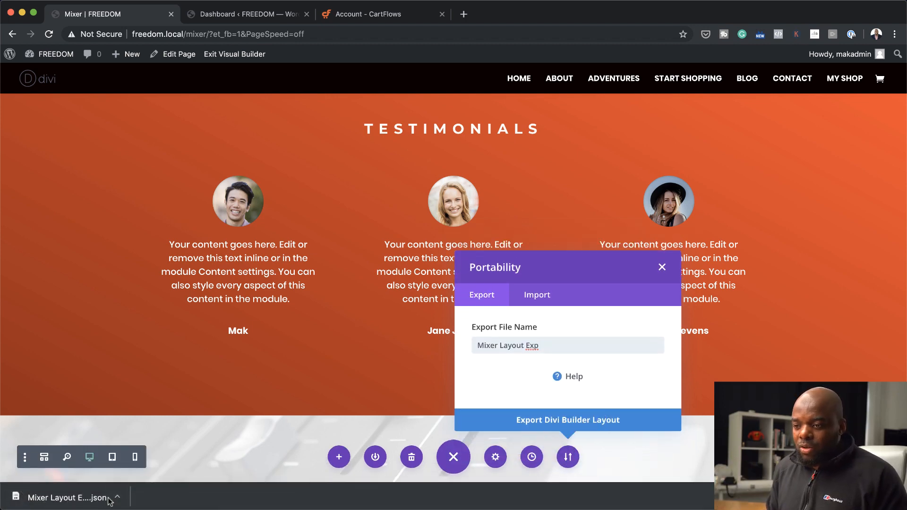
left_click(661, 267)
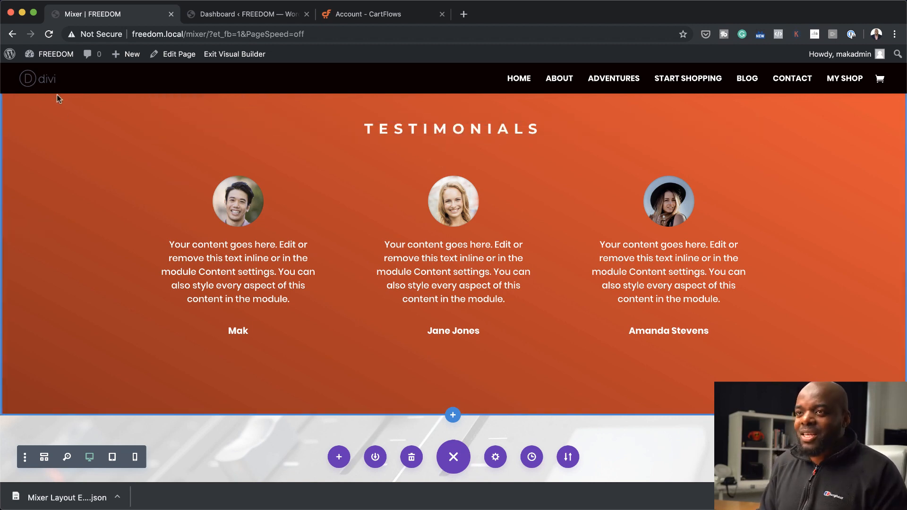
Return to the WordPress dashboard and search the new plugins directory for woocommerce
mouse_move(55, 54)
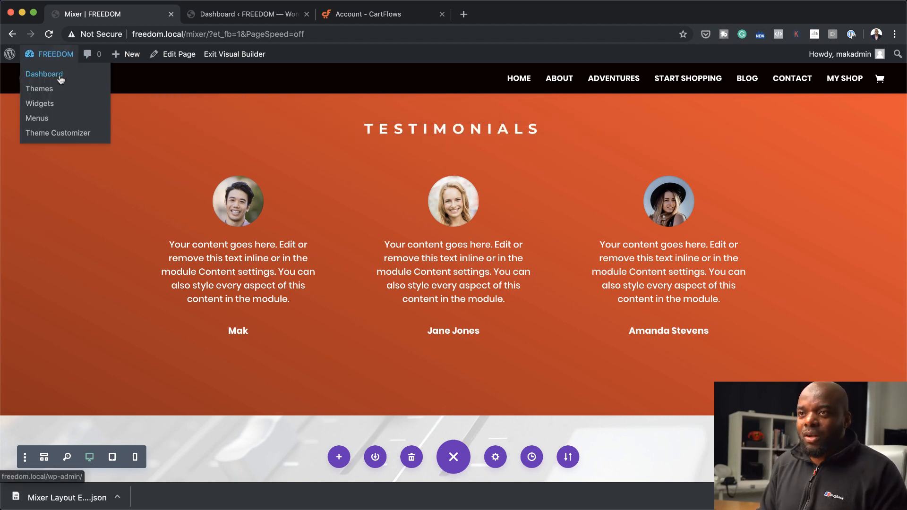
left_click(60, 75)
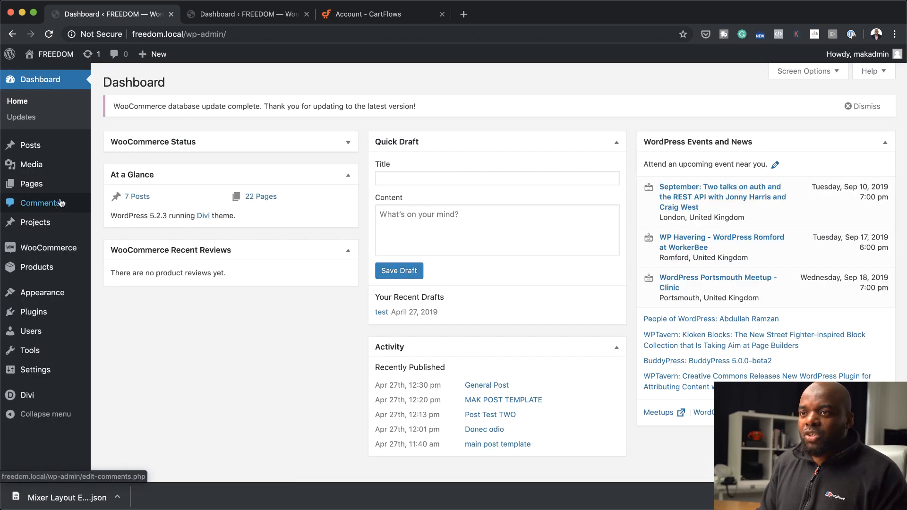
mouse_move(52, 223)
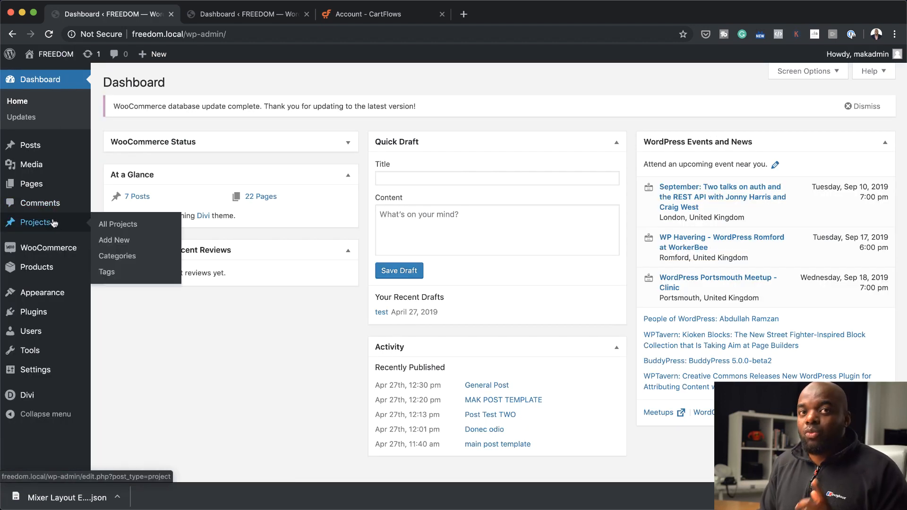
mouse_move(64, 254)
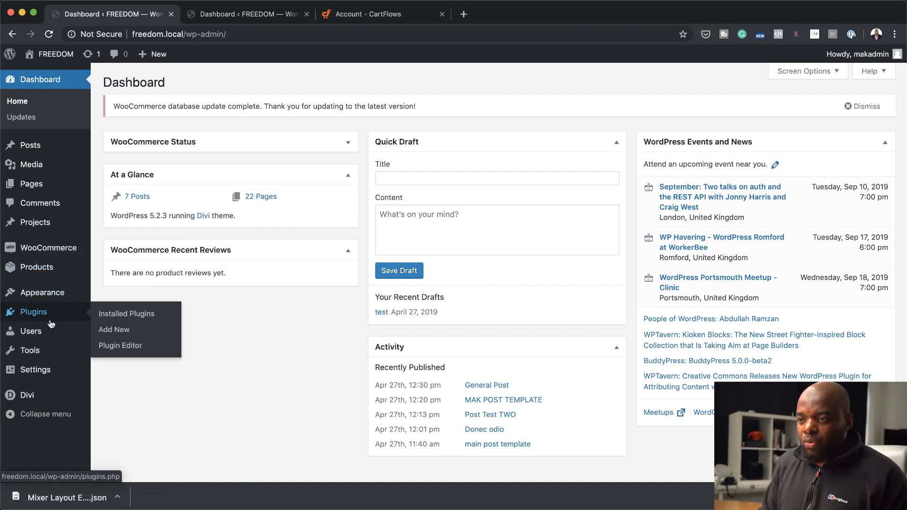
mouse_move(40, 316)
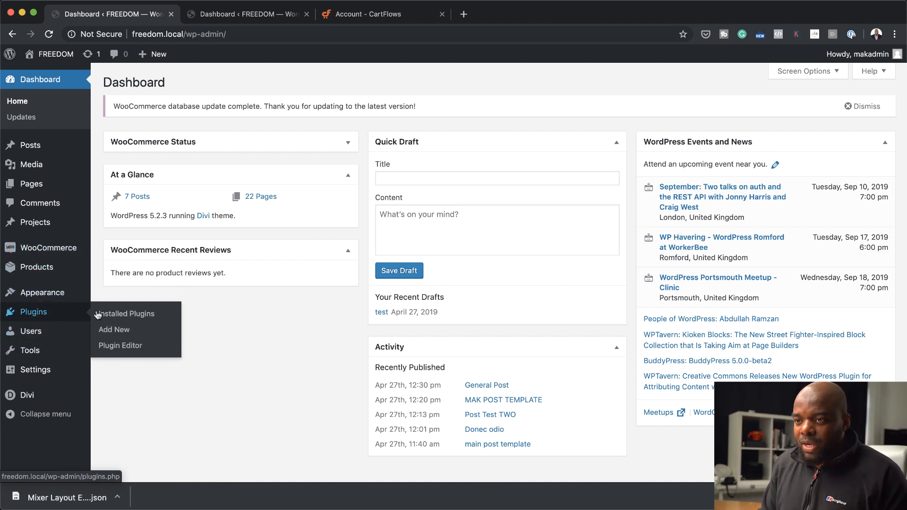
left_click(123, 330)
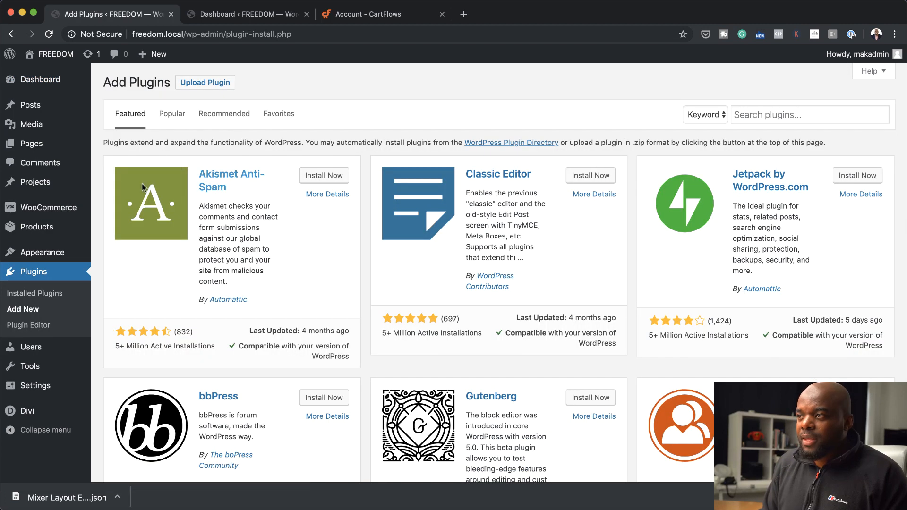
left_click(798, 115)
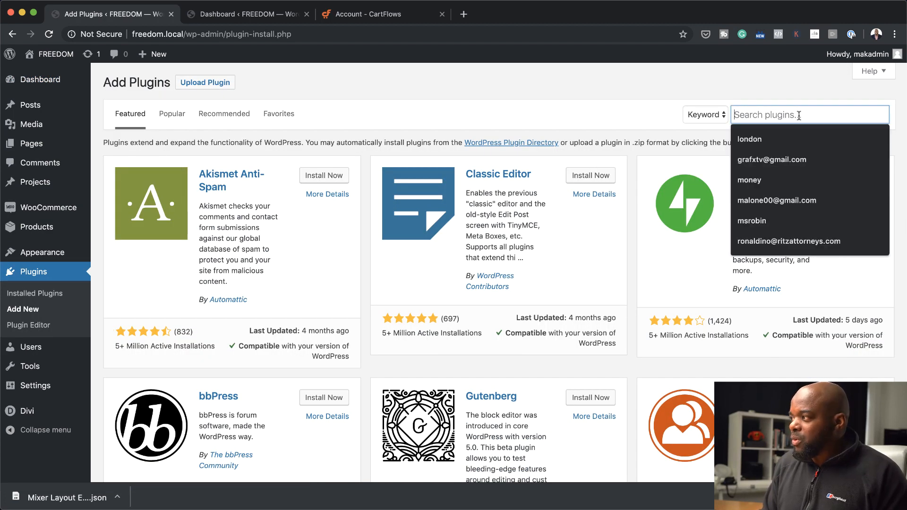
type("woocommerce")
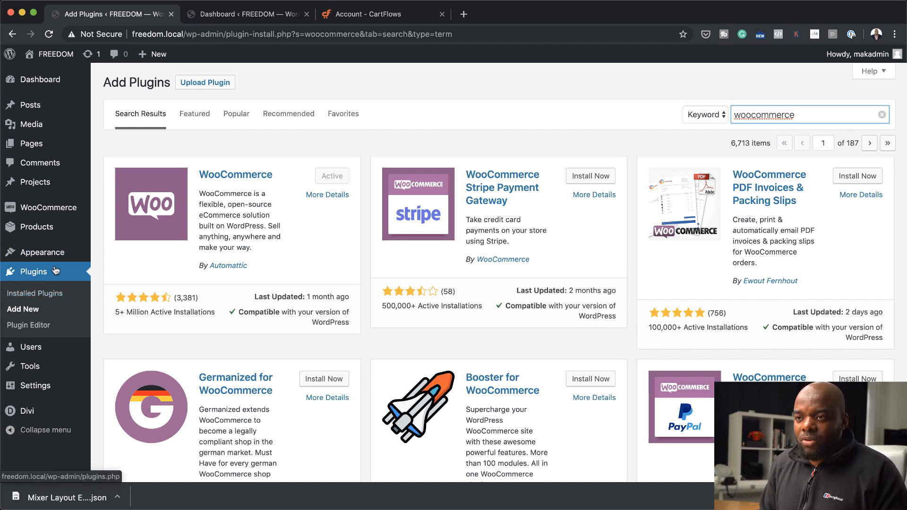
Start a new WooCommerce product named Rode Mixer from the product list
mouse_move(29, 212)
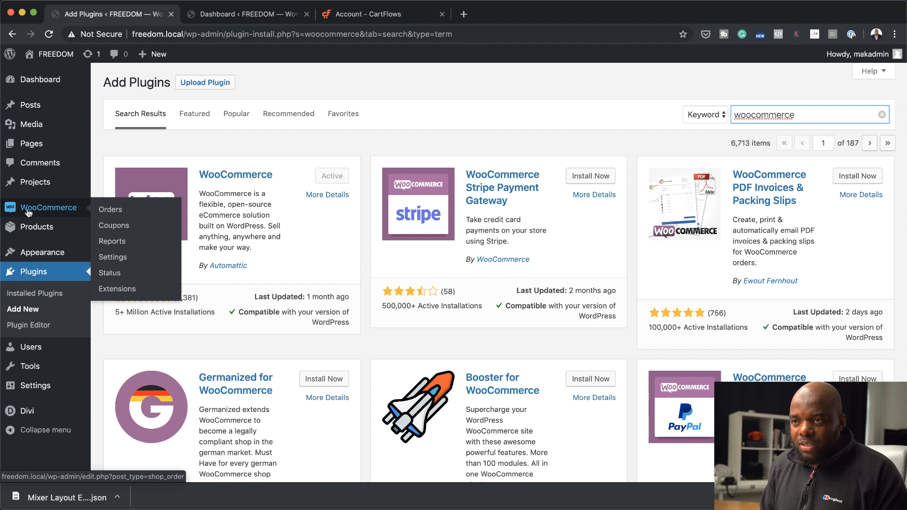
left_click(47, 230)
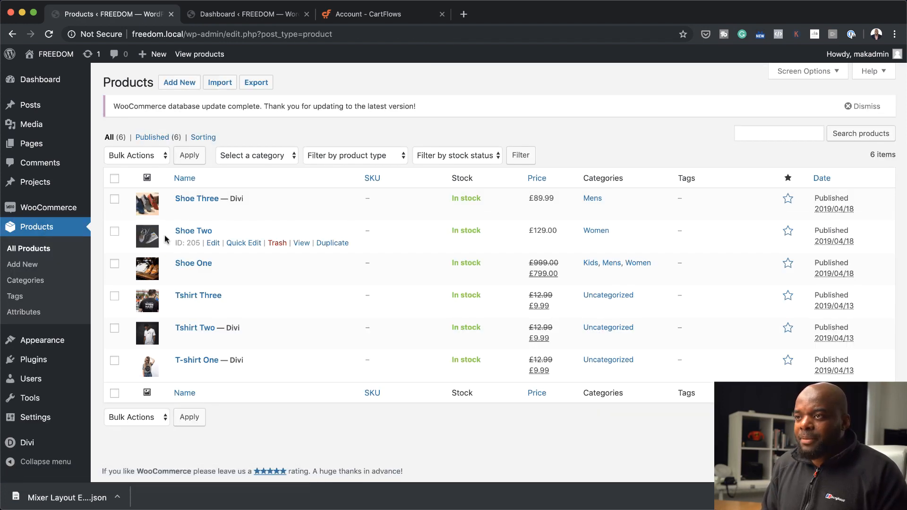
left_click(180, 84)
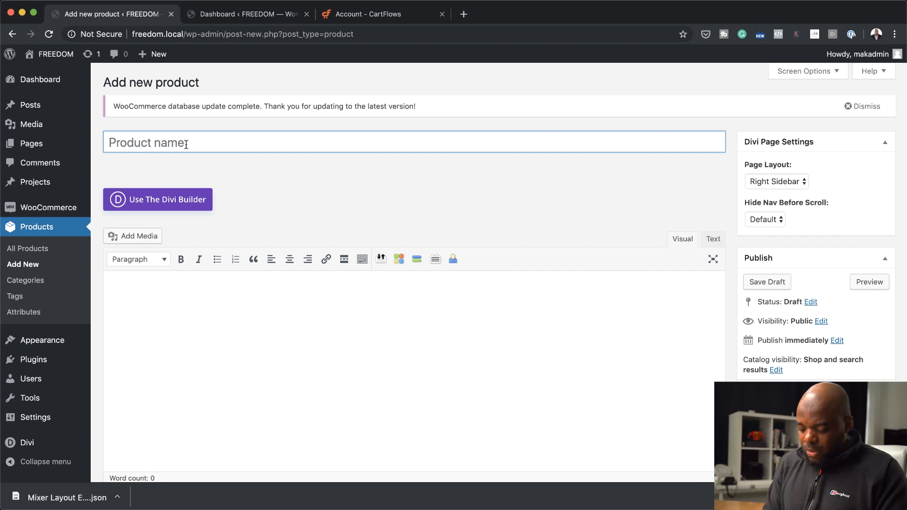
type("Rode")
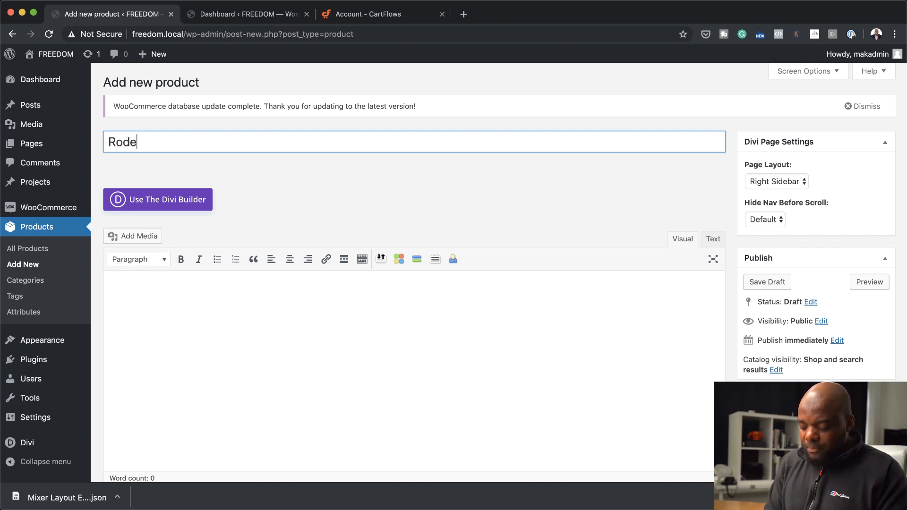
type(" Mi")
Set the Rode Mixer's regular price to £599 and publish the product
scroll(536, 293, "down", 5)
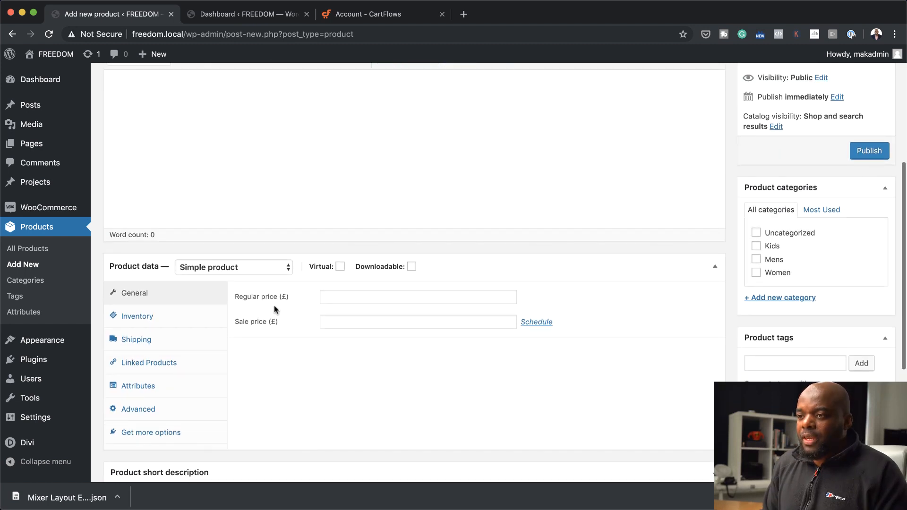
left_click(334, 296)
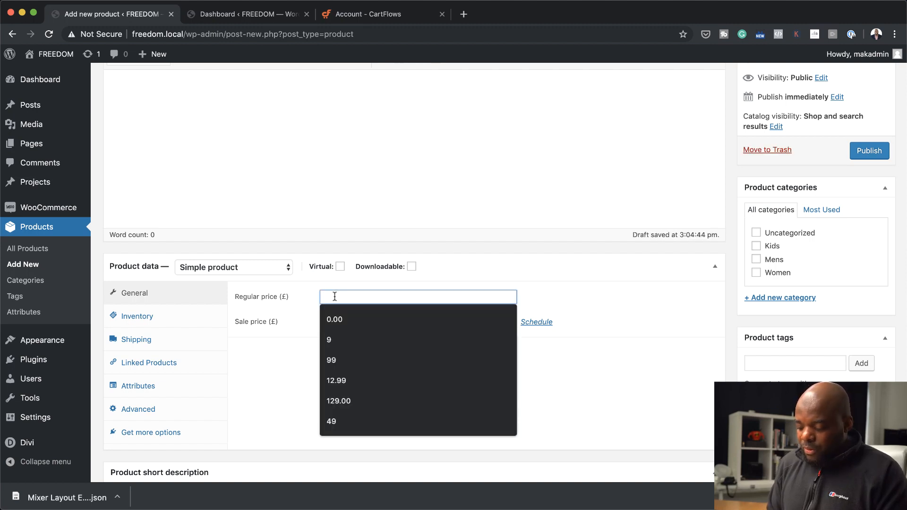
type("599")
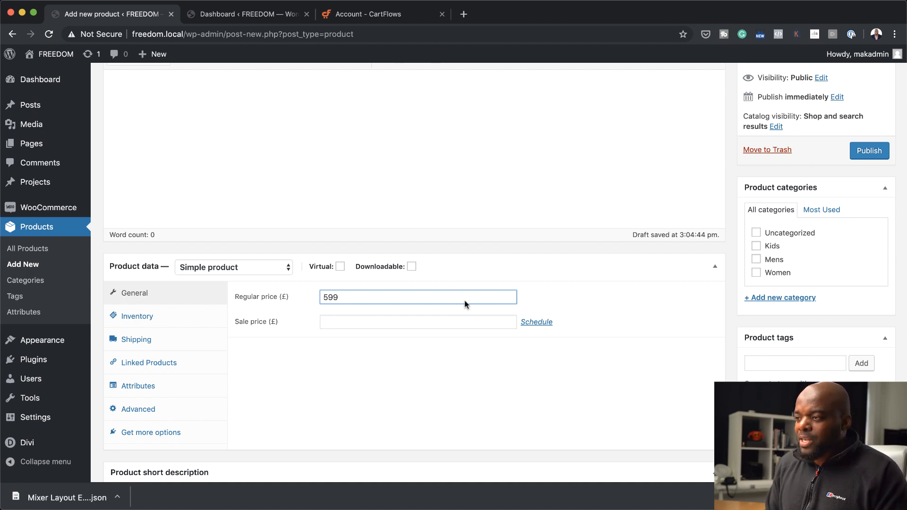
scroll(191, 377, "down", 5)
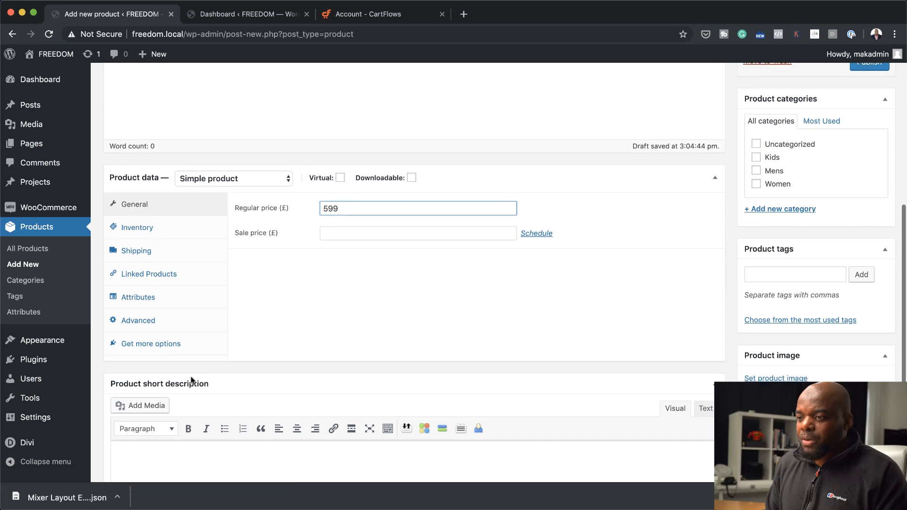
left_click(156, 328)
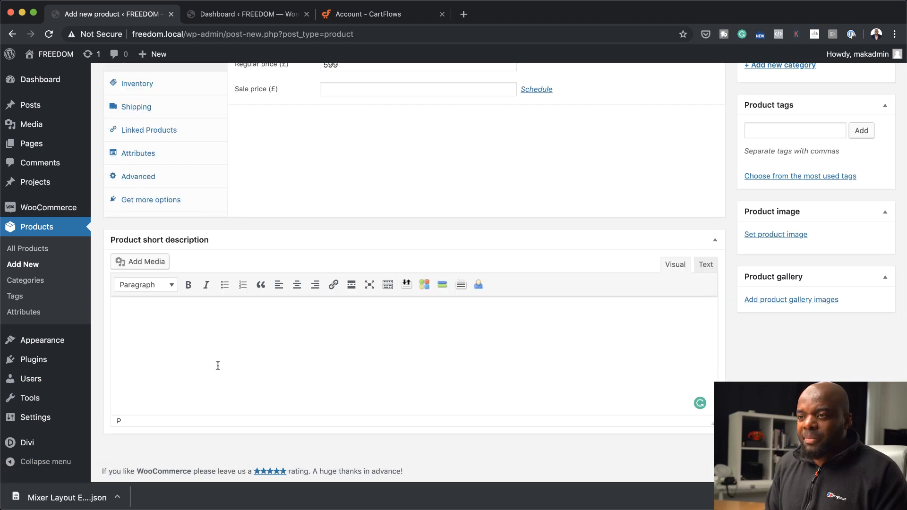
scroll(223, 367, "up", 8)
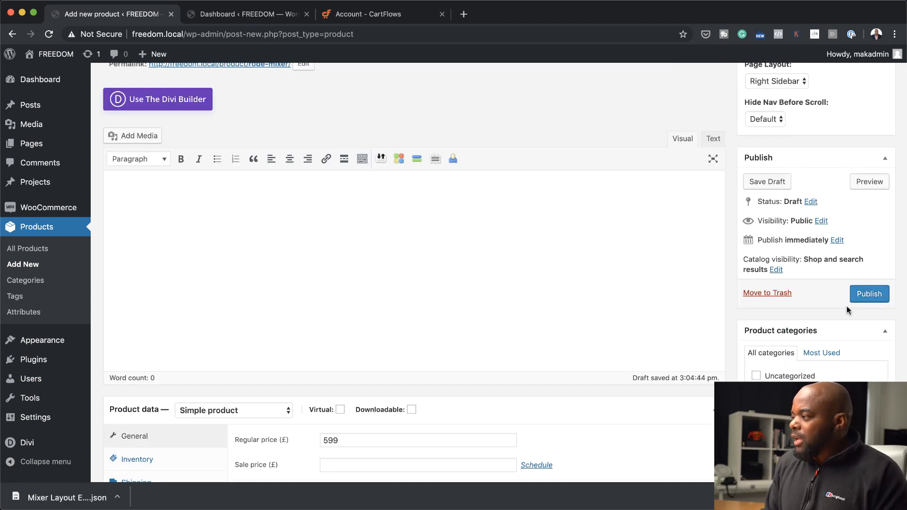
left_click(868, 293)
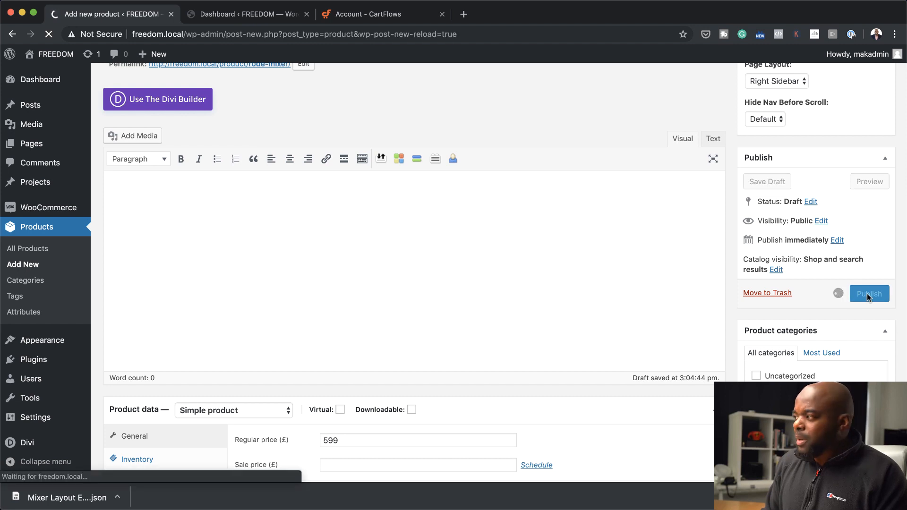
scroll(463, 205, "down", 1)
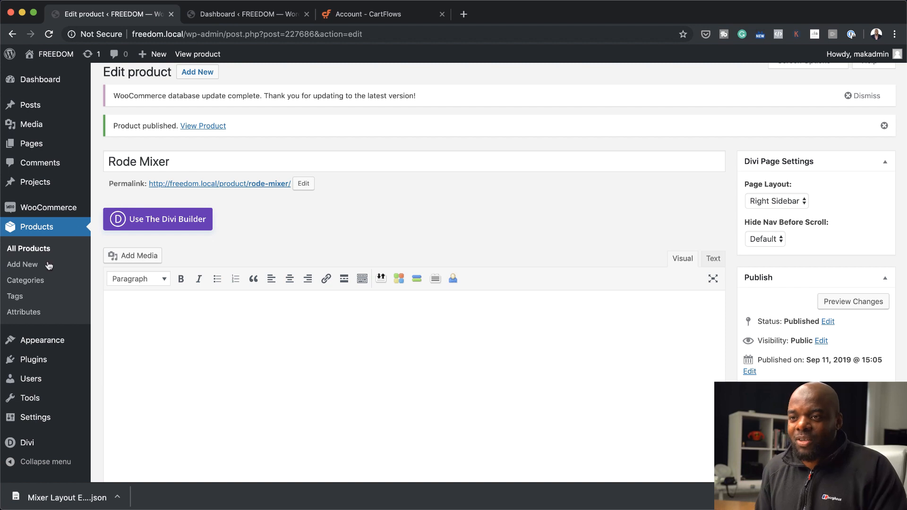
Start another new WooCommerce product and name it Sony Head
left_click(28, 266)
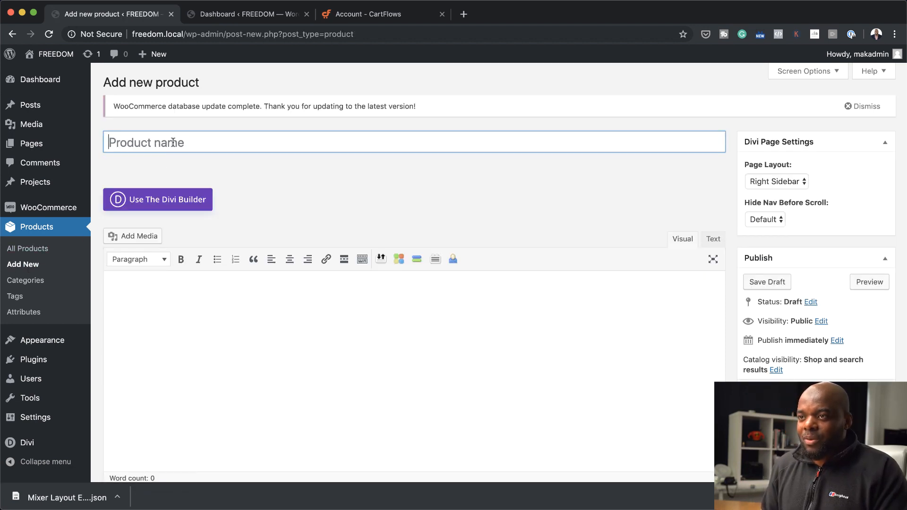
type("Son")
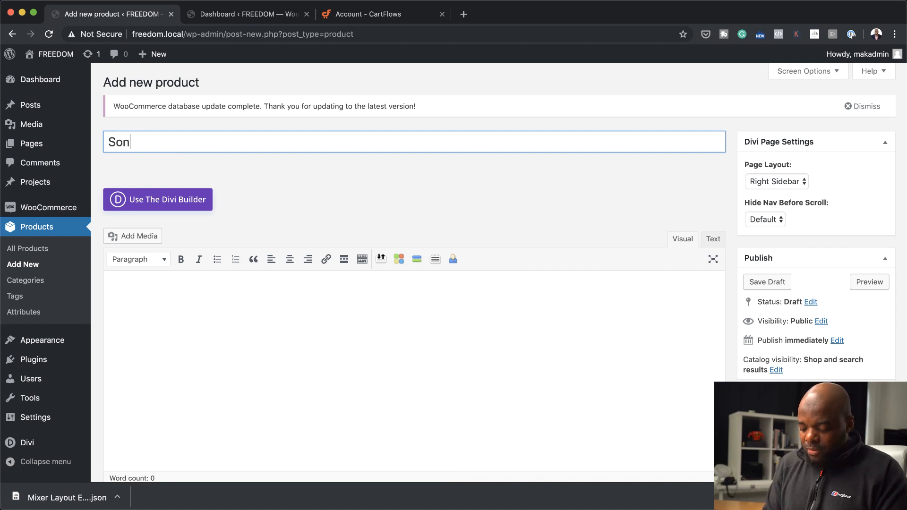
type("y Head")
Set the Sony product's regular price to £99 and publish the product
scroll(331, 279, "down", 5)
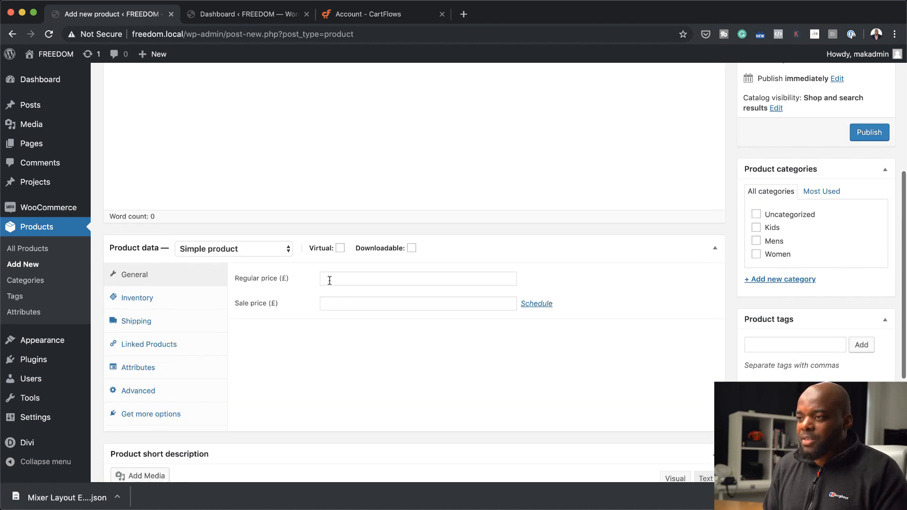
left_click(332, 278)
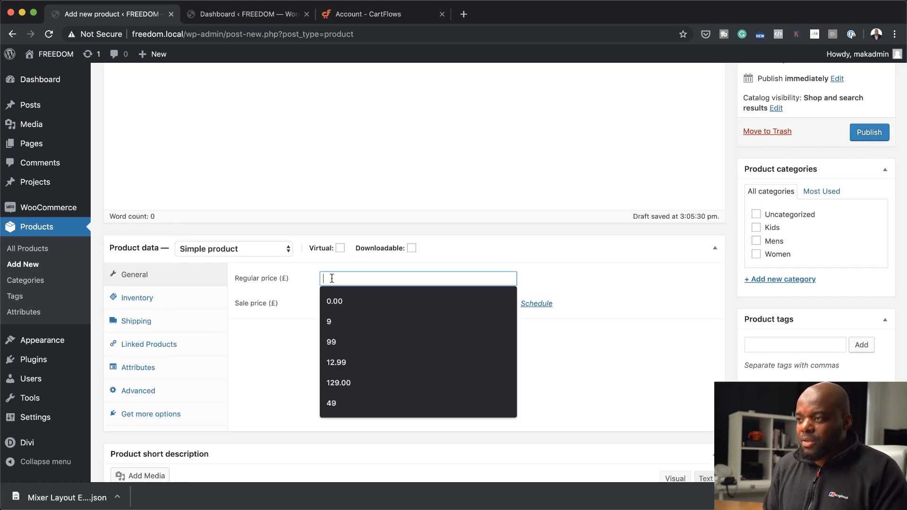
type("99")
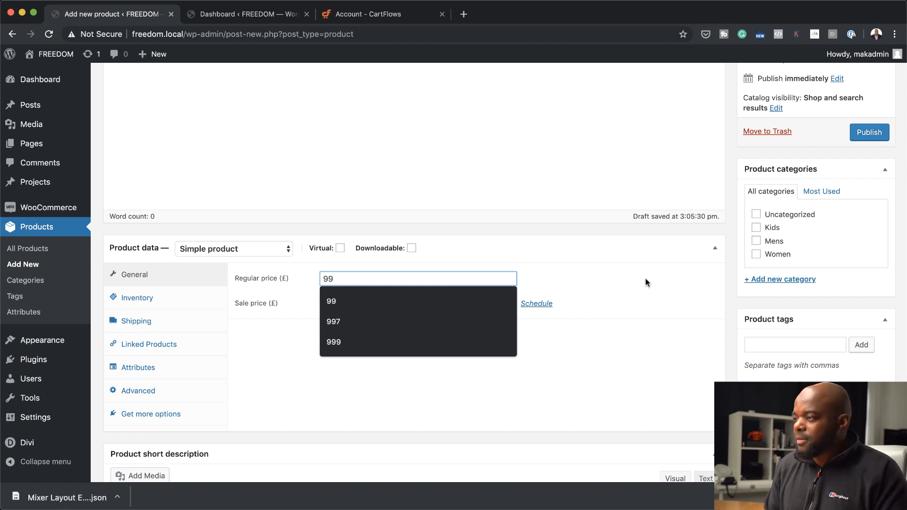
scroll(645, 282, "up", 3)
left_click(870, 198)
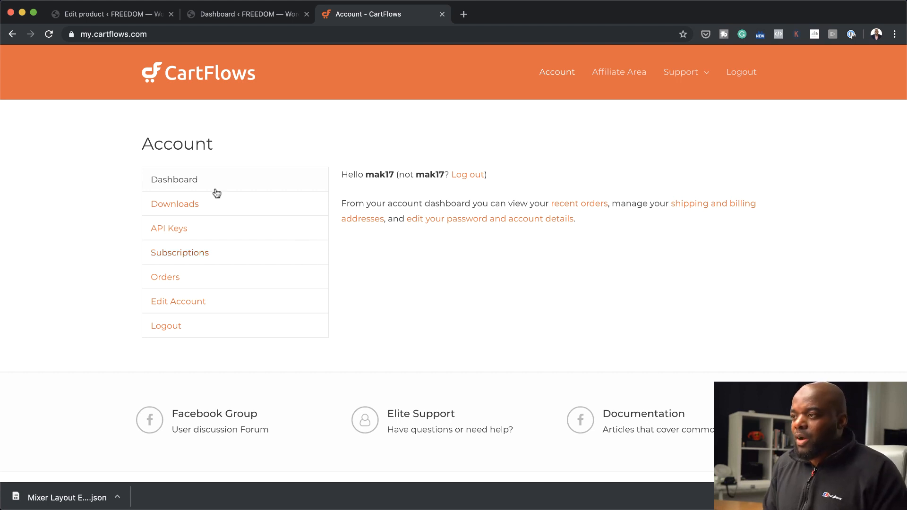
In the CartFlows account, download the CartFlows Pro 1.2.2 and CartFlows 1.2.6 plugin packages
left_click(193, 205)
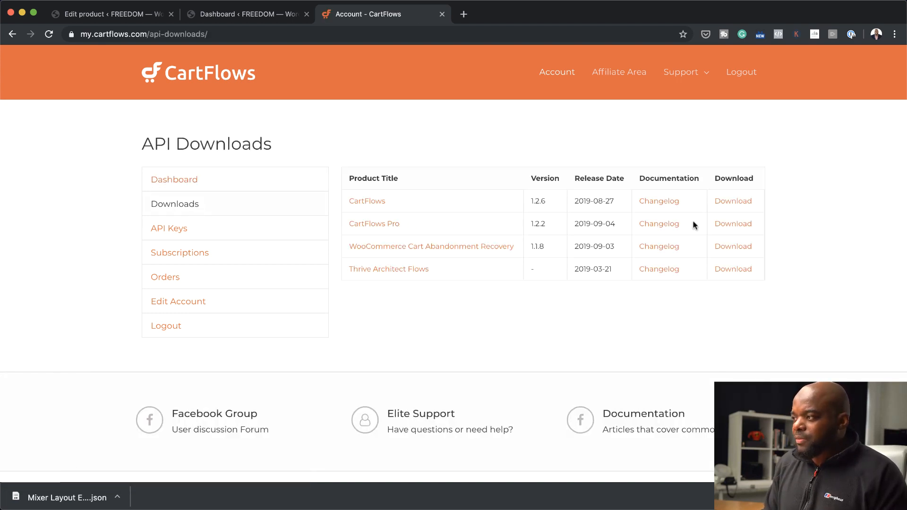
left_click(732, 224)
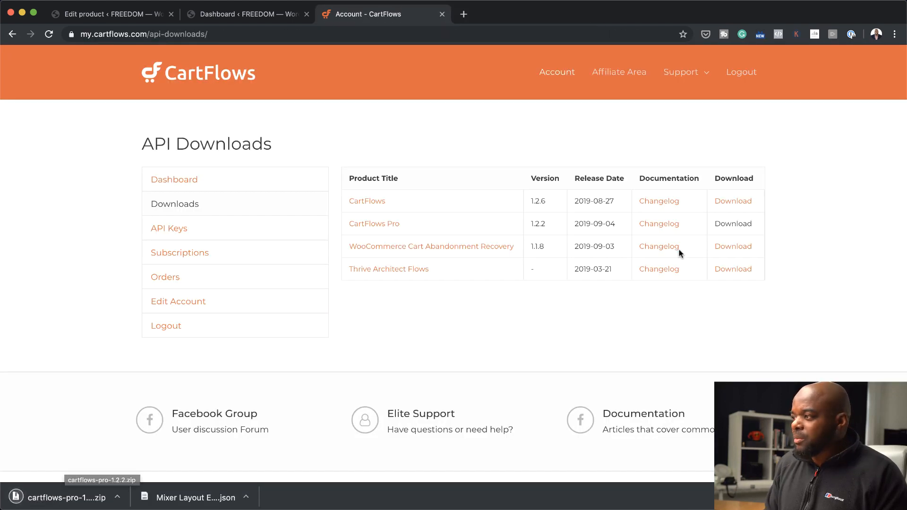
left_click(745, 202)
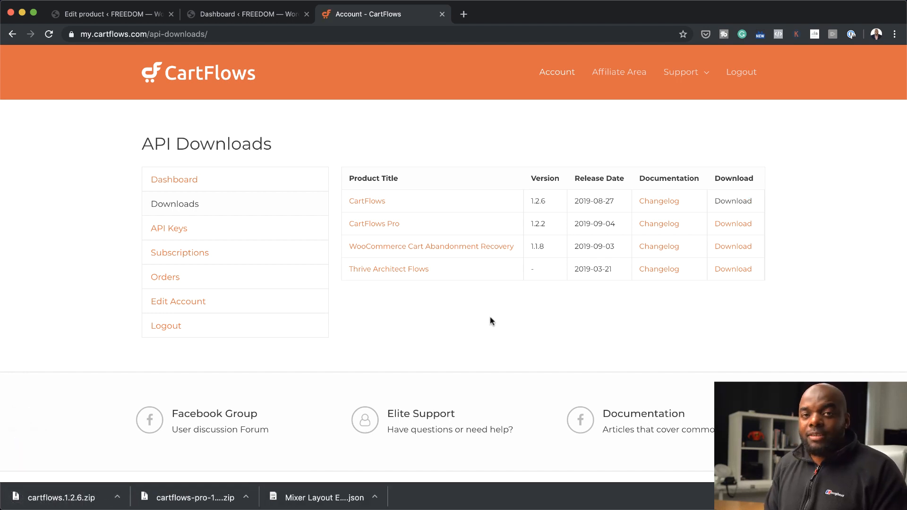
Copy the master API key from the CartFlows account's API keys page and close the account page
left_click(191, 232)
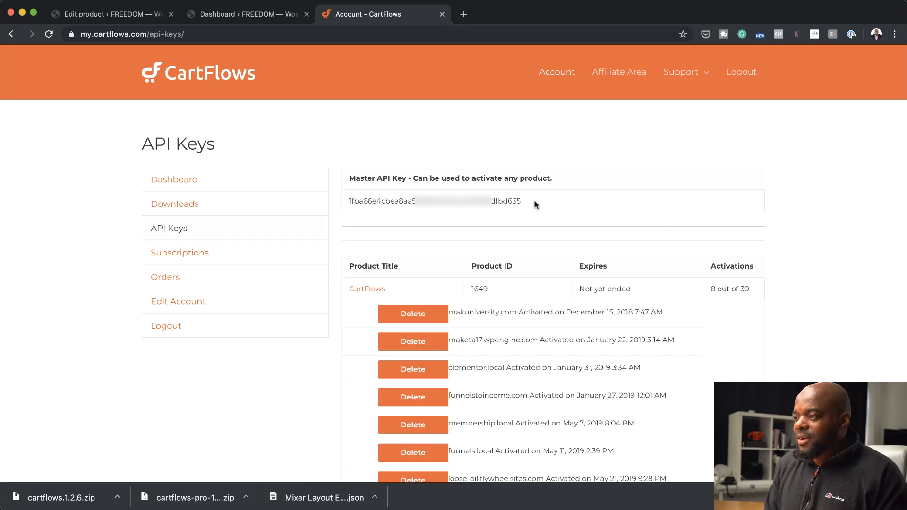
triple_click(530, 204)
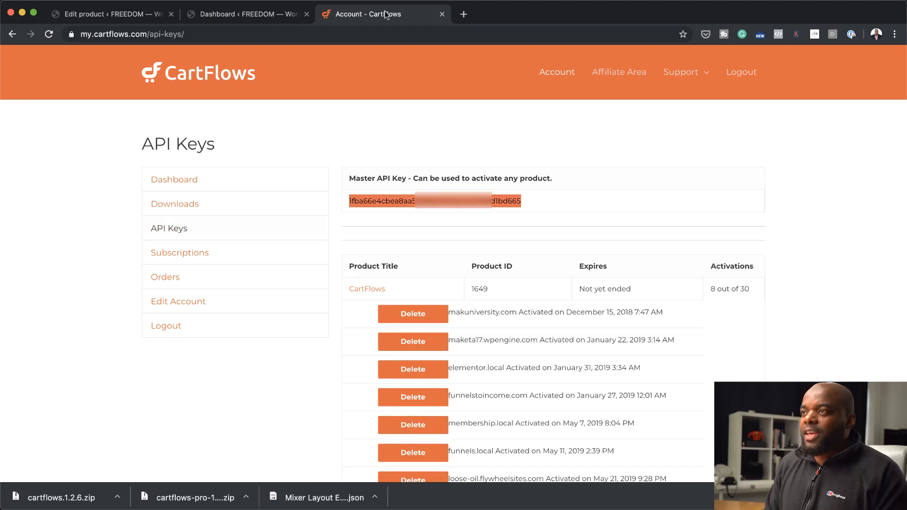
left_click(442, 14)
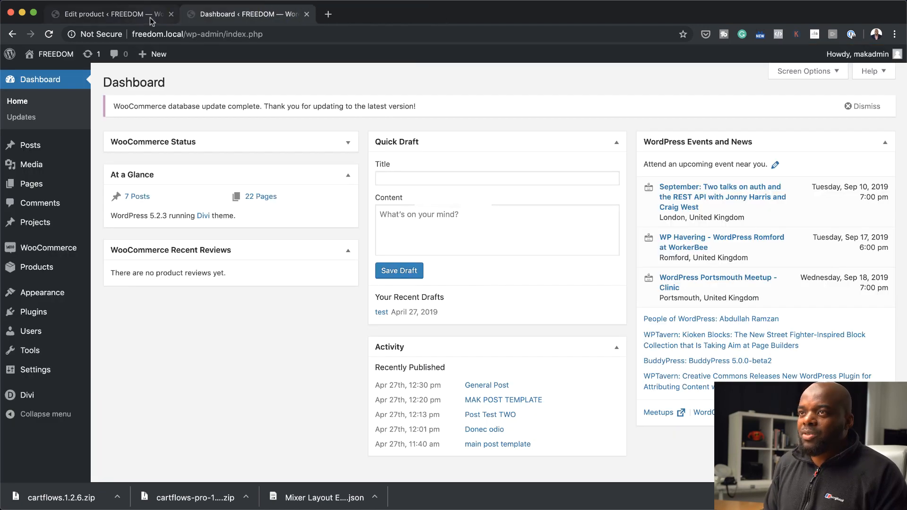
Install and activate the CartFlows plugin from the downloaded cartflows.1.2.6.zip, skipping its setup wizard
mouse_move(36, 313)
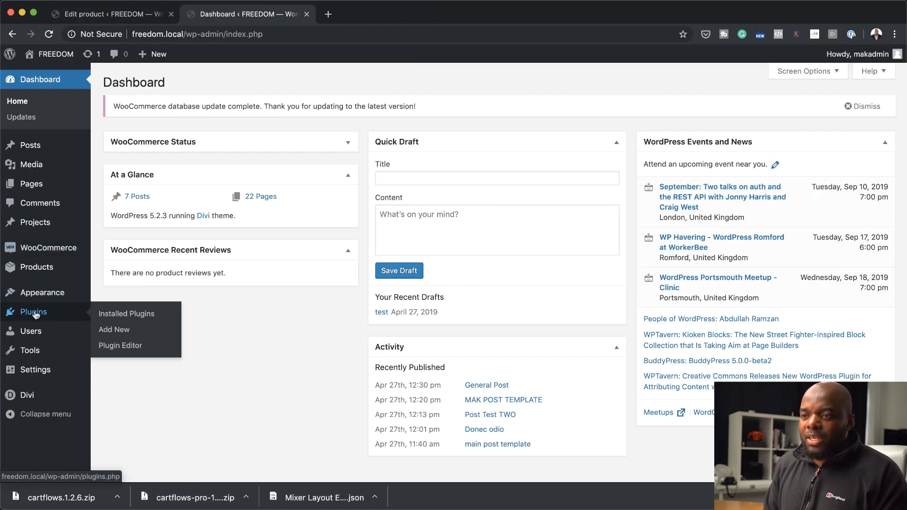
left_click(118, 331)
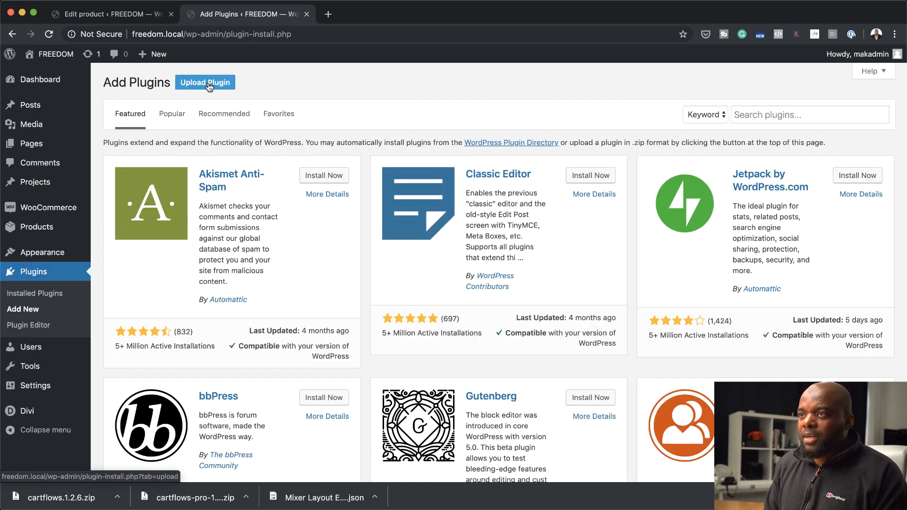
left_click(209, 85)
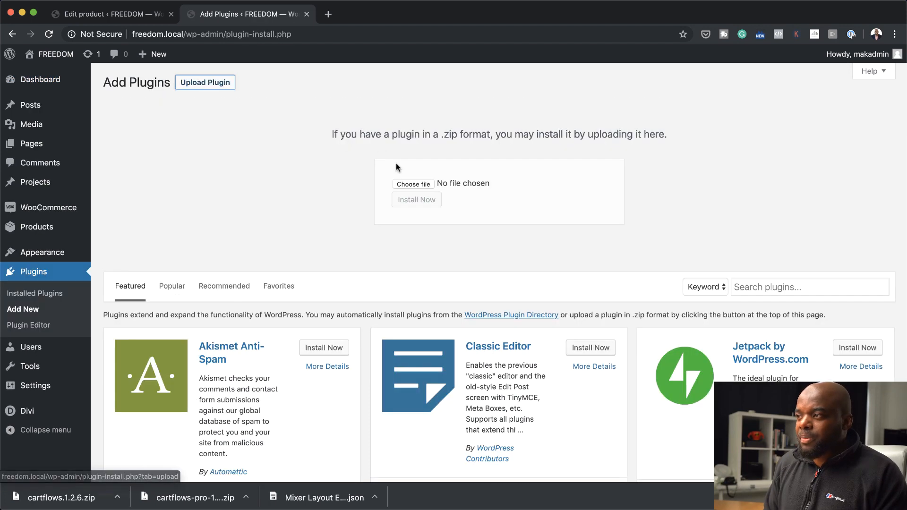
left_click(412, 184)
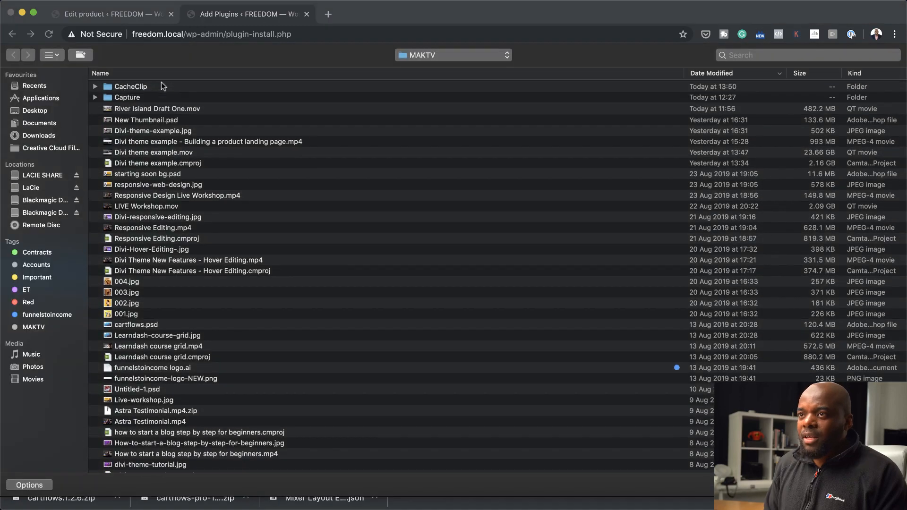
left_click(39, 136)
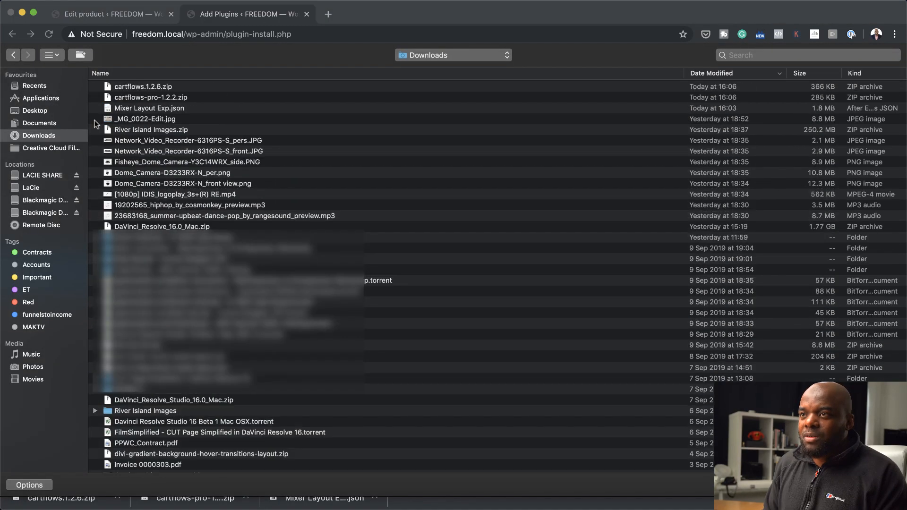
double_click(187, 86)
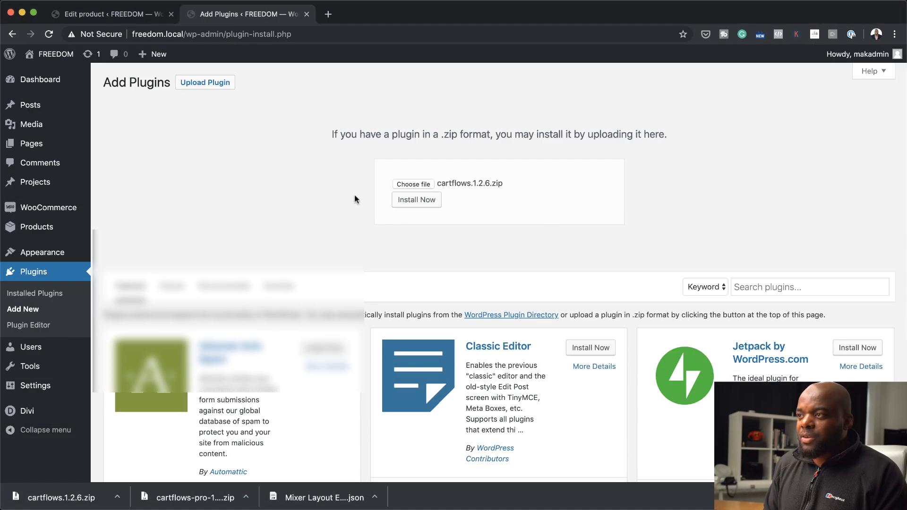
left_click(417, 199)
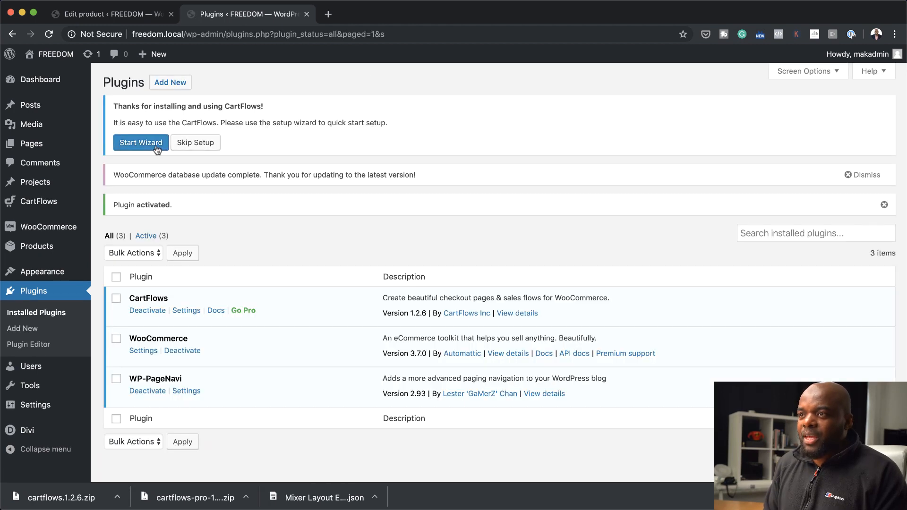
left_click(206, 147)
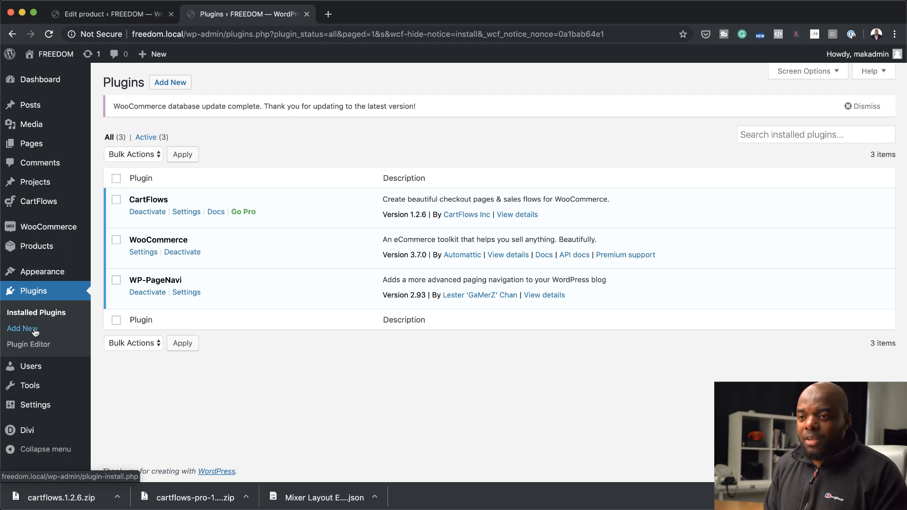
Install and activate the CartFlows Pro plugin from the downloaded cartflows-pro-1.2.2.zip
left_click(180, 82)
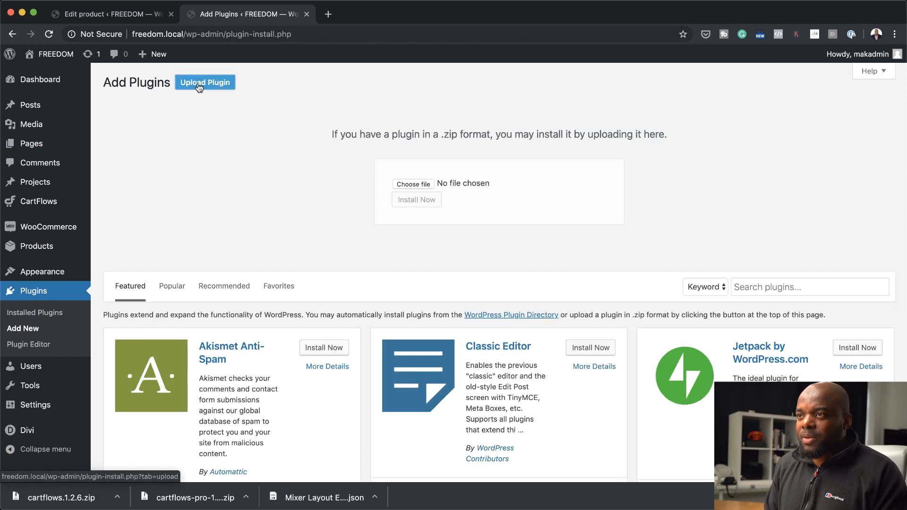
left_click(425, 187)
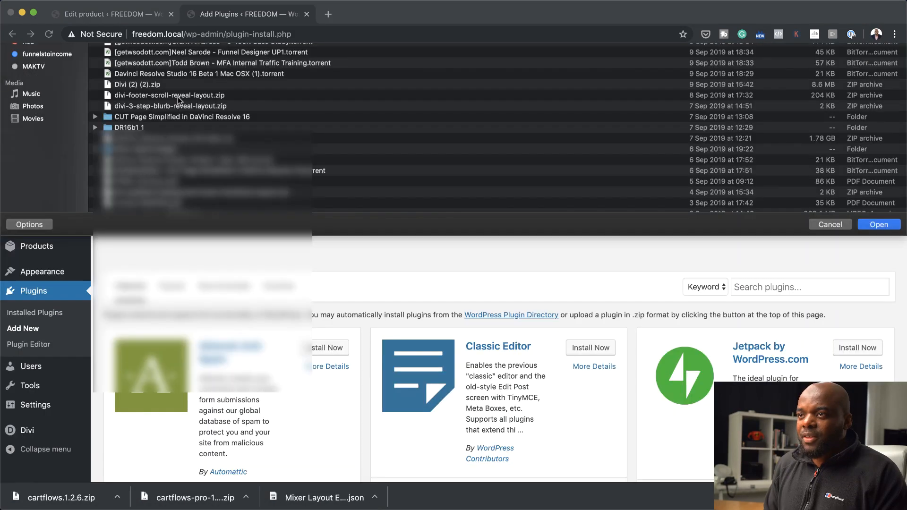
double_click(177, 98)
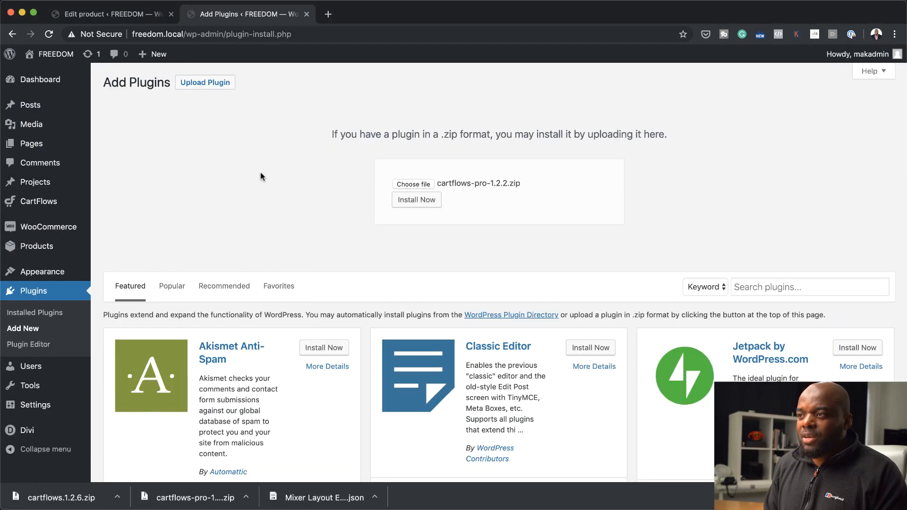
left_click(417, 201)
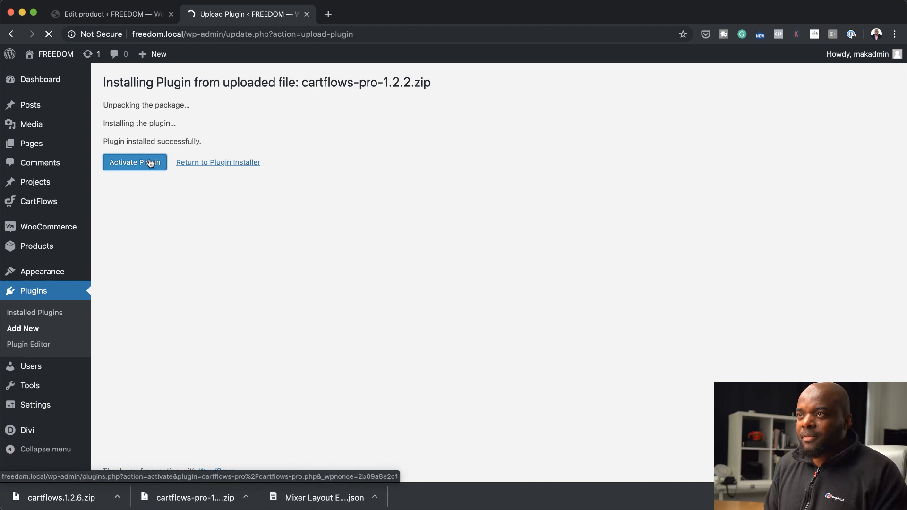
left_click(150, 163)
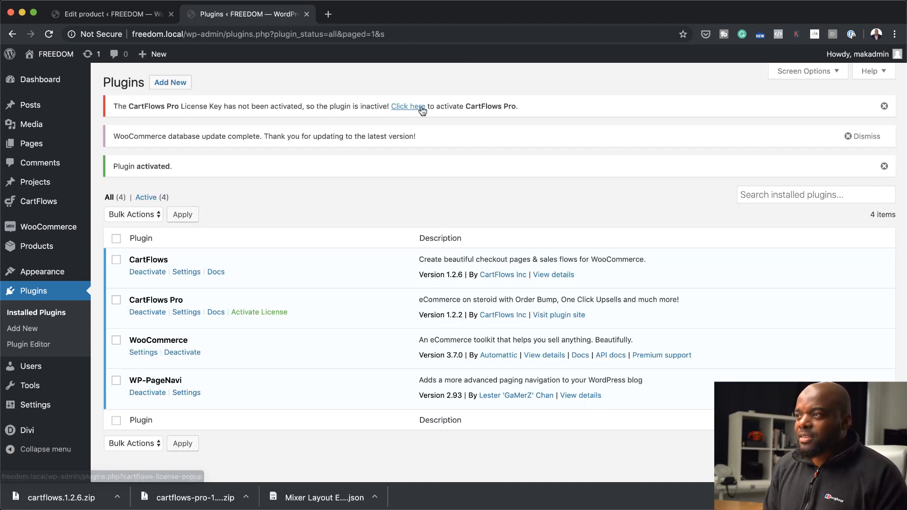
Activate the CartFlows Pro license by pasting the copied license key
left_click(405, 106)
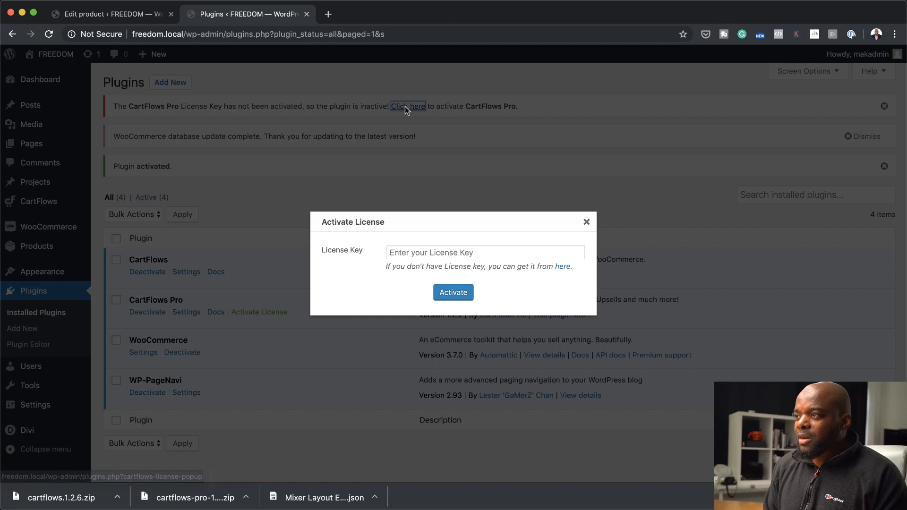
left_click(478, 255)
key("super+v")
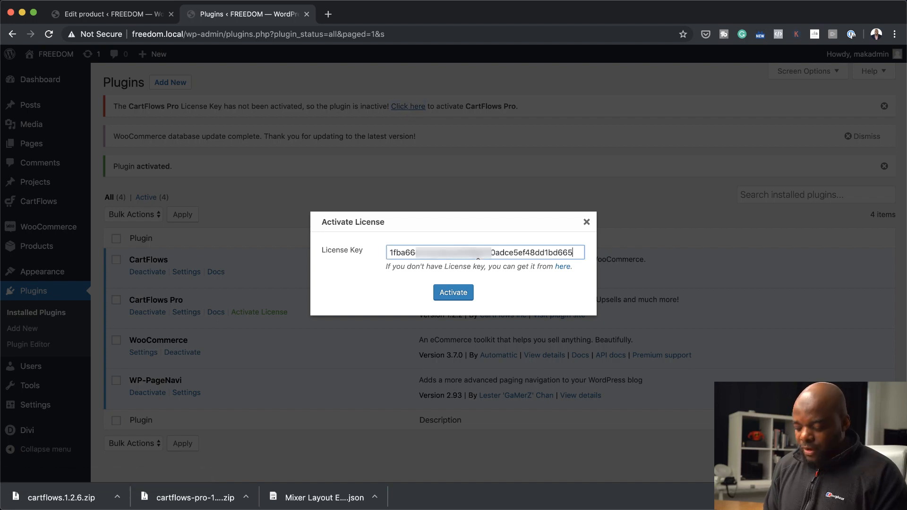
left_click(462, 293)
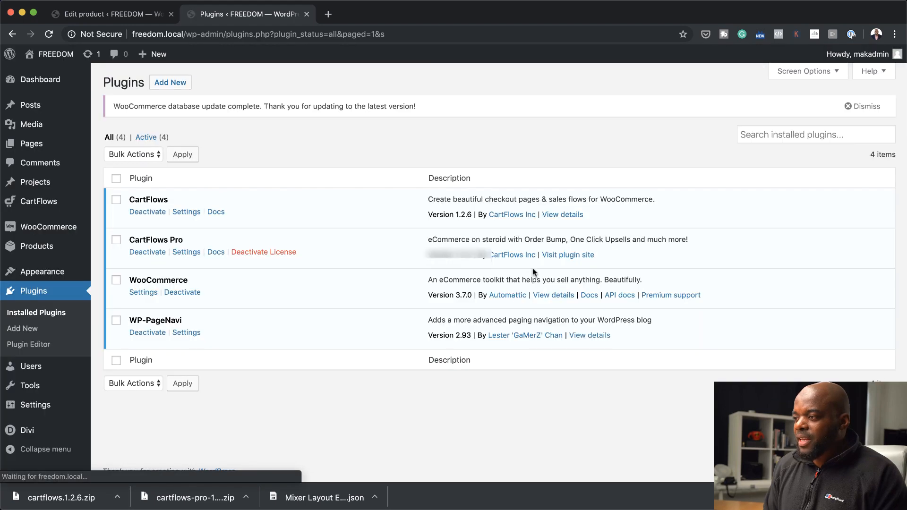
In the CartFlows general settings, show templates designed with Divi and save the changes
left_click(186, 212)
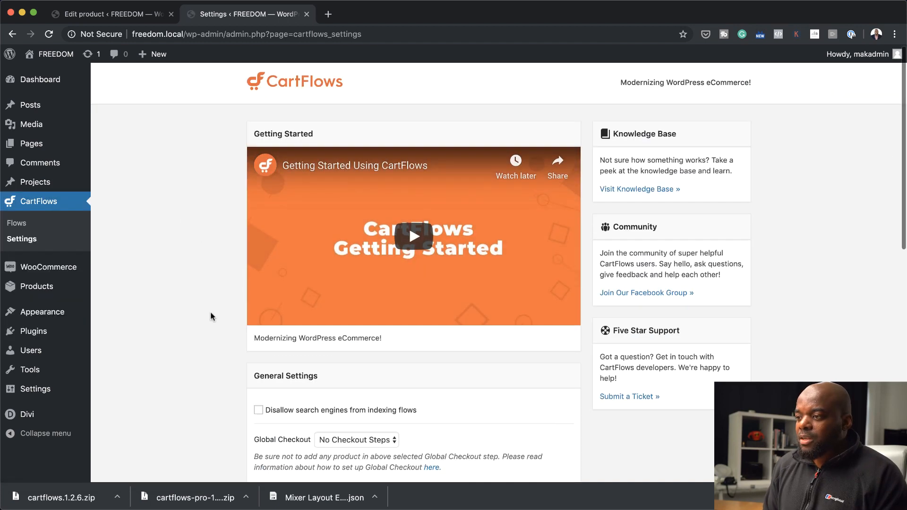
scroll(210, 311, "down", 5)
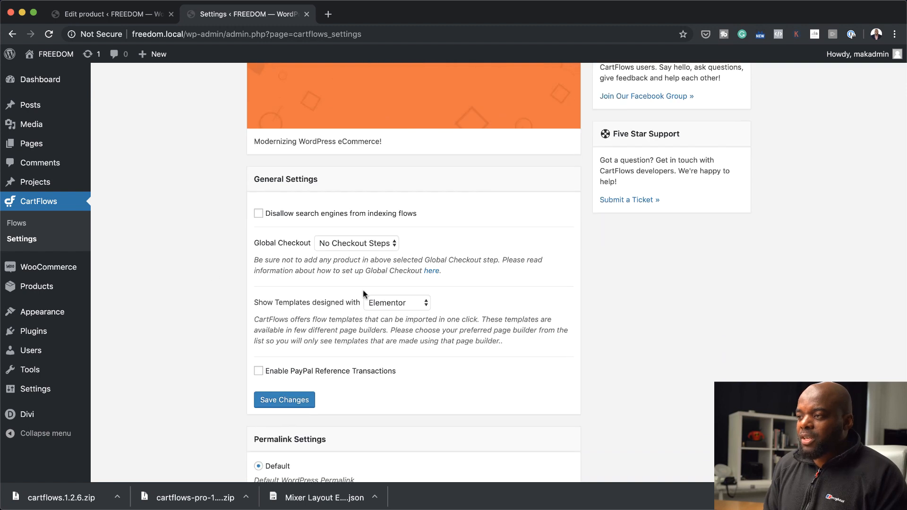
left_click(388, 304)
left_click(413, 329)
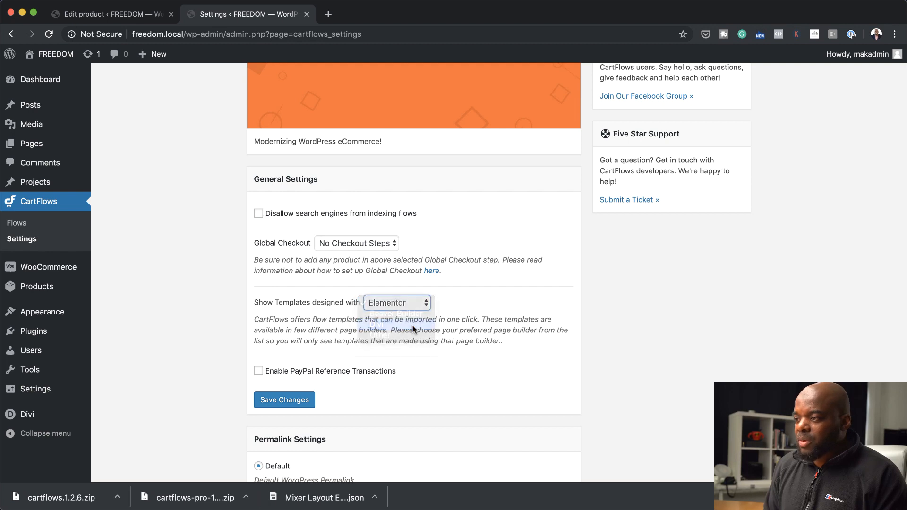
scroll(412, 329, "down", 5)
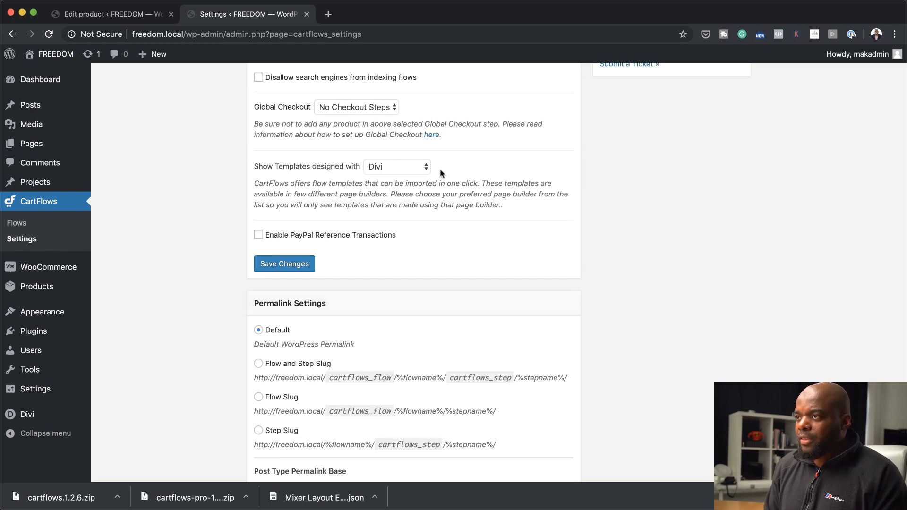
left_click(286, 265)
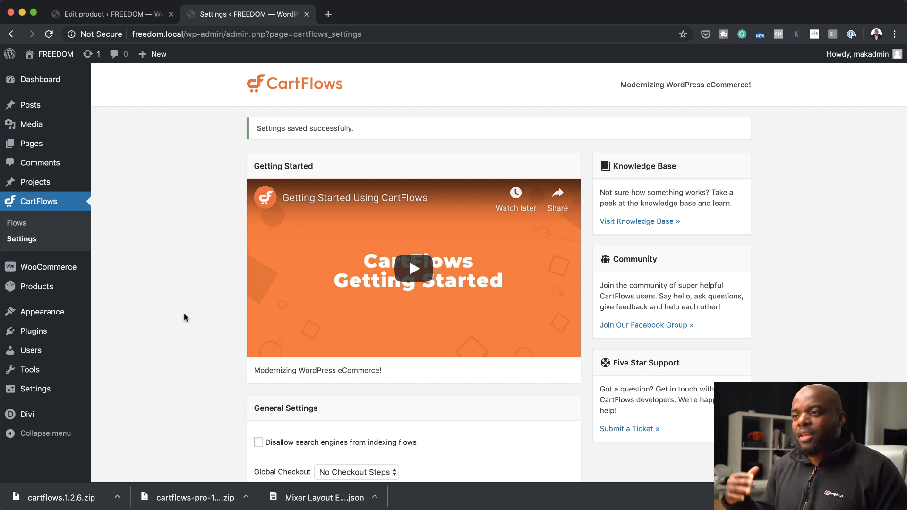
Add a new CartFlows flow by importing the ready-made Evergreen Product 03 template
mouse_move(58, 142)
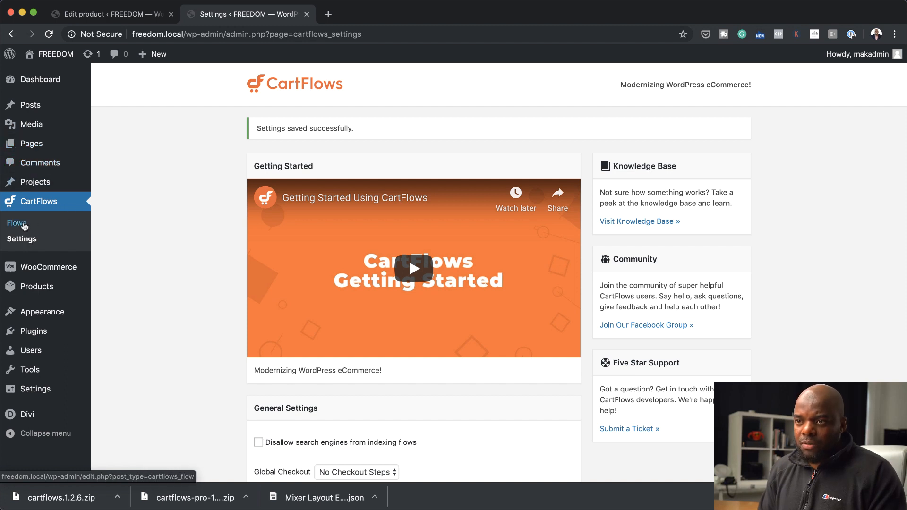
left_click(23, 225)
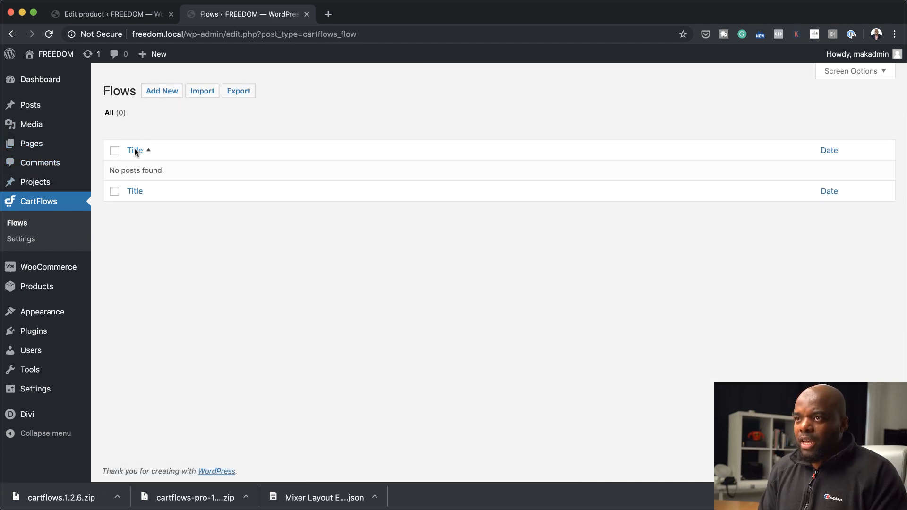
left_click(164, 90)
mouse_move(272, 308)
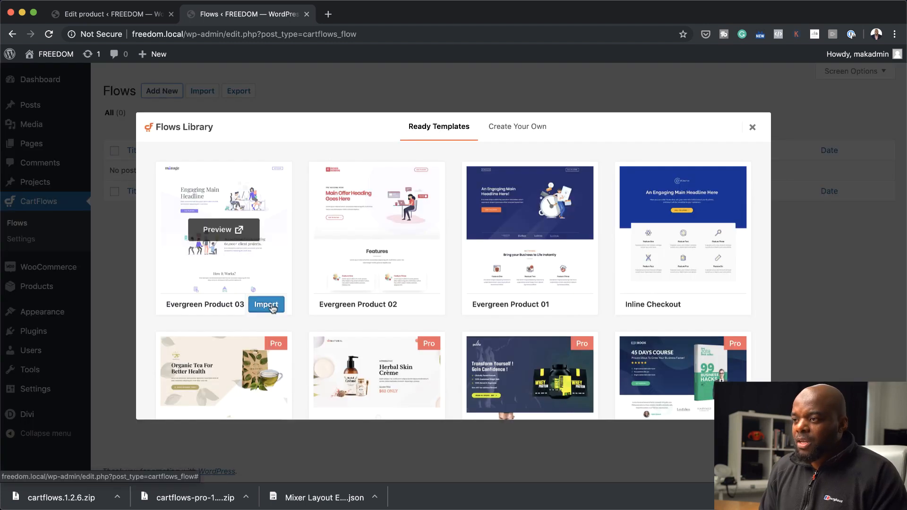
left_click(272, 306)
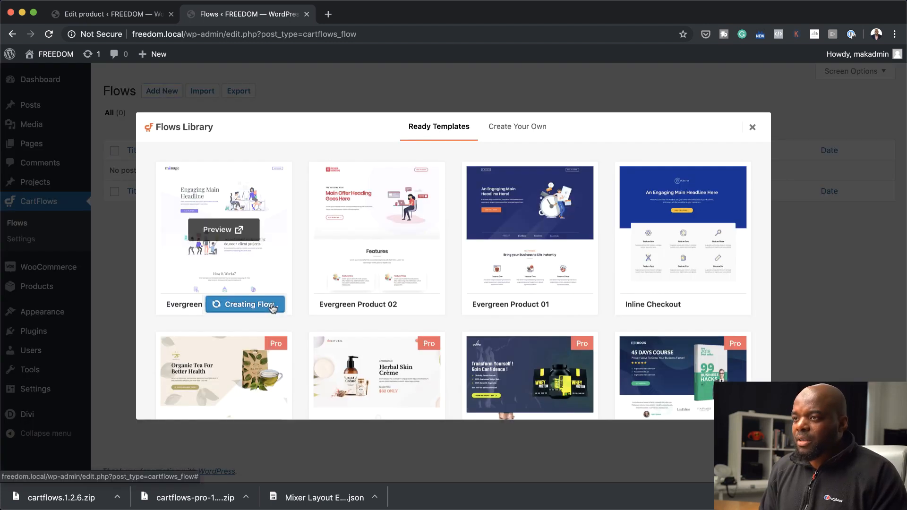
mouse_move(691, 224)
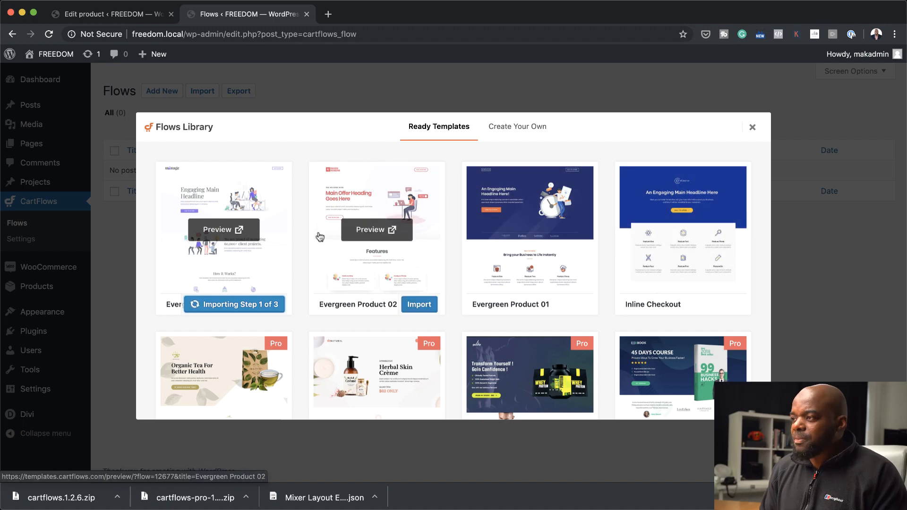
mouse_move(423, 252)
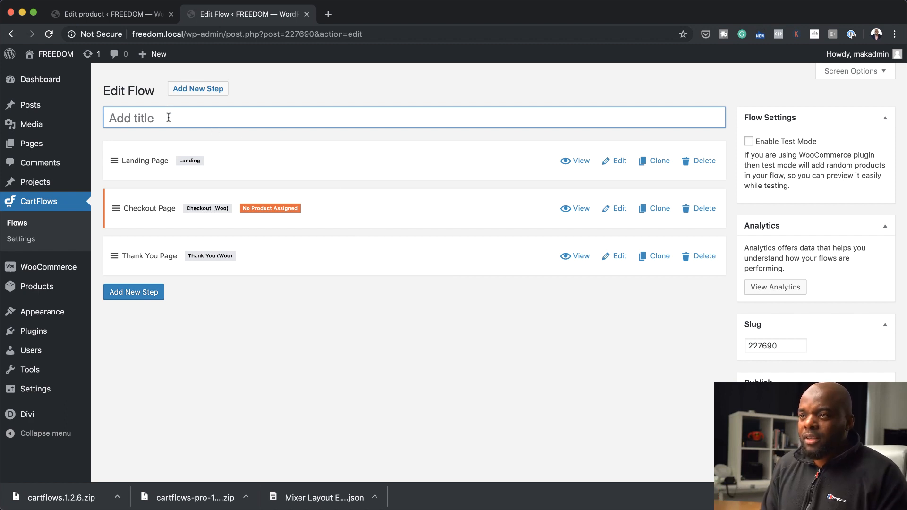
Title the imported flow MIXER
type("MI")
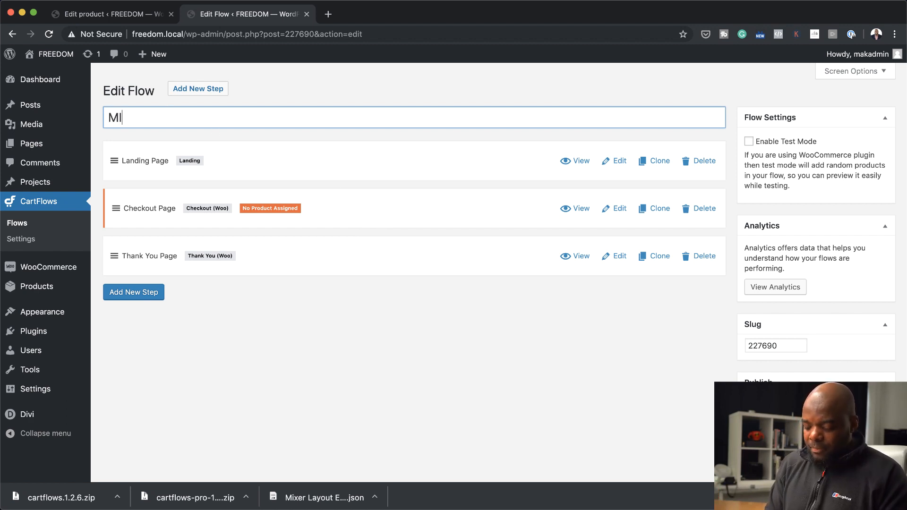
type("XER")
key("Return")
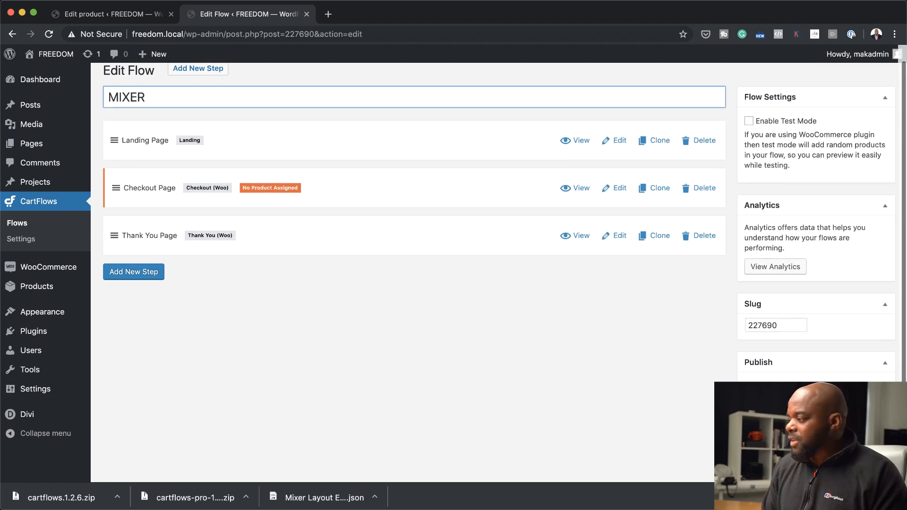
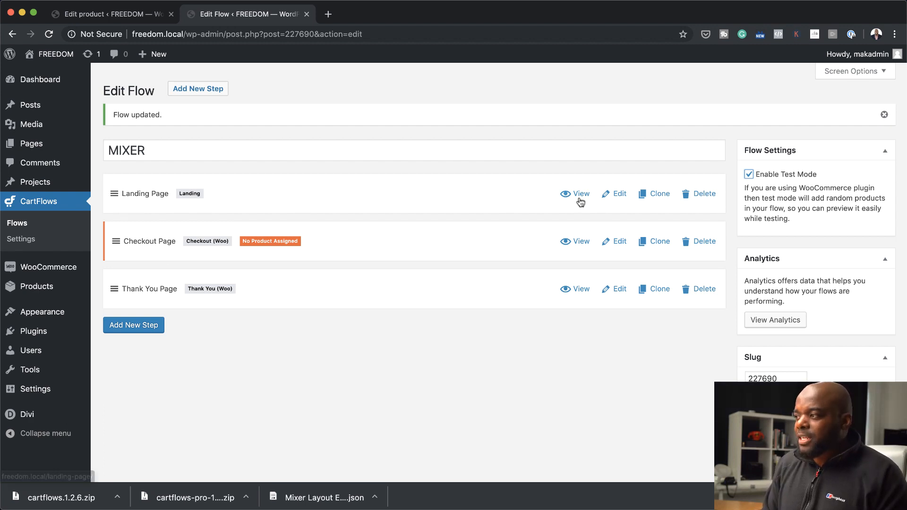
left_click(617, 195)
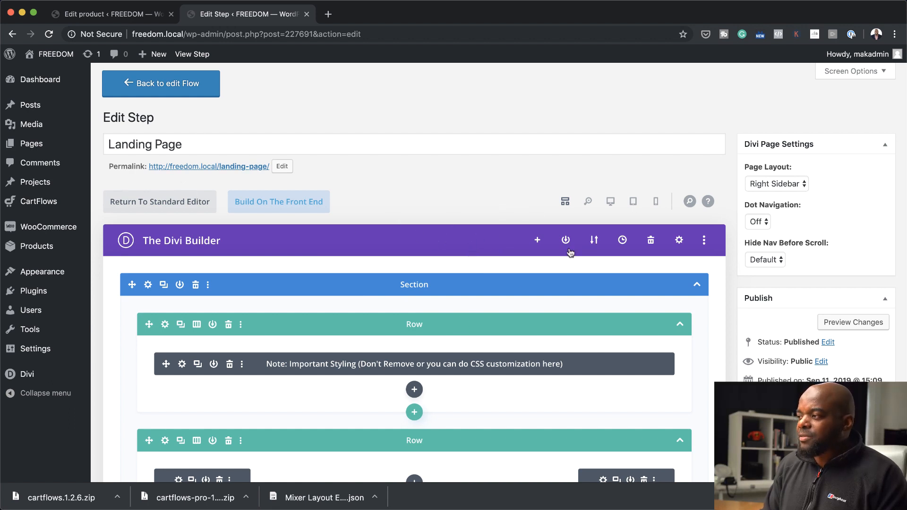
left_click(611, 205)
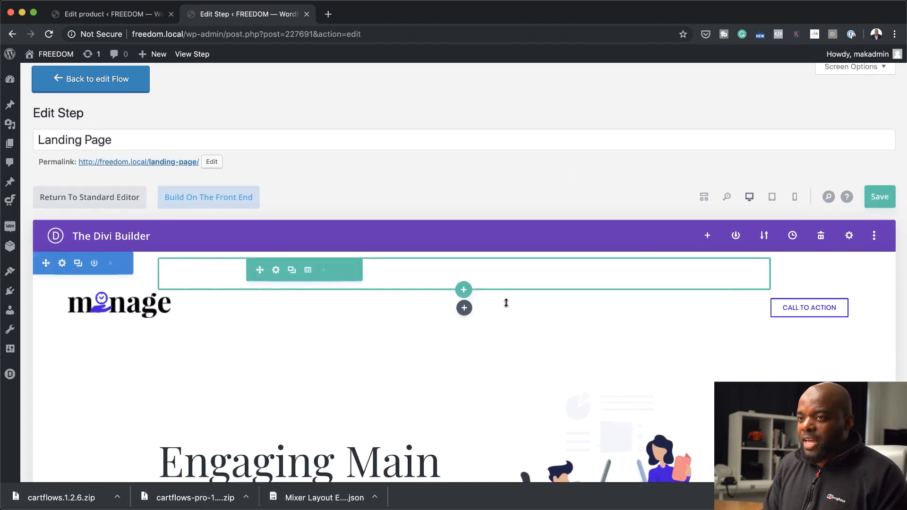
scroll(506, 302, "down", 3)
scroll(506, 302, "down", 20)
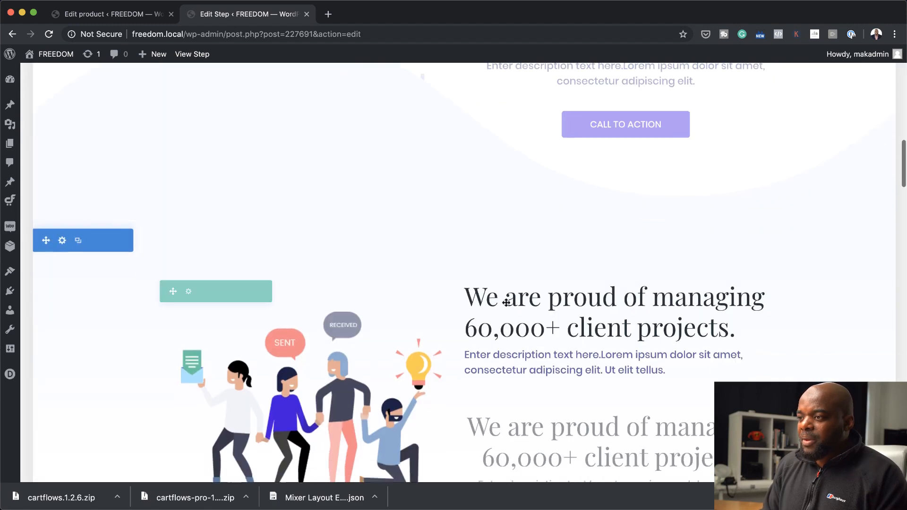
scroll(506, 304, "up", 10)
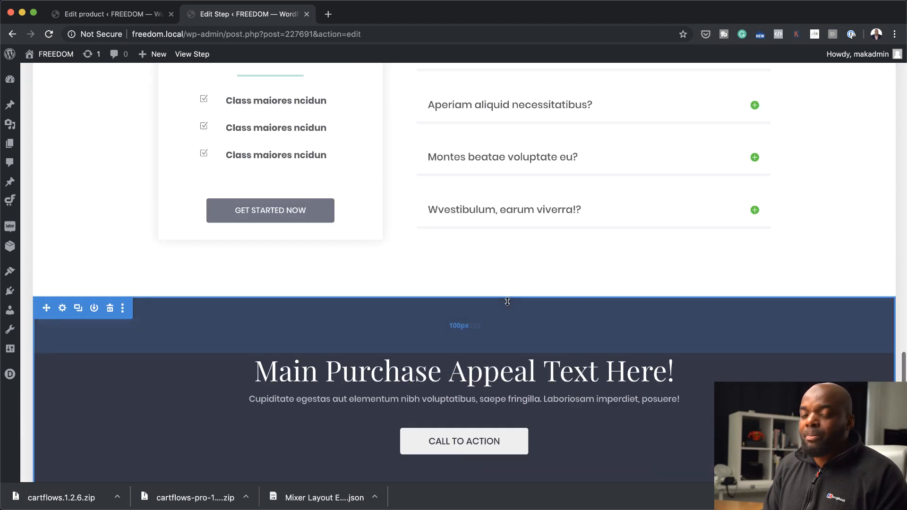
scroll(507, 302, "up", 14)
scroll(507, 302, "up", 15)
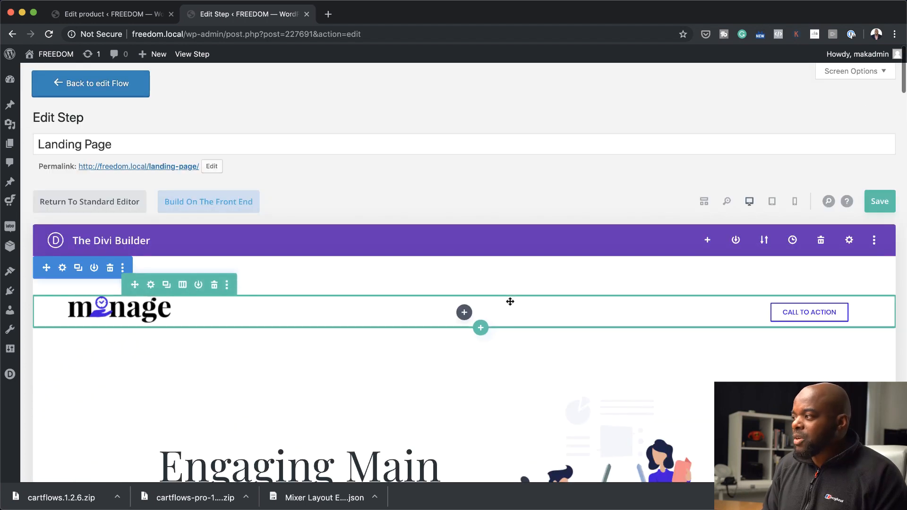
Import the Mixer Layout Exp.json layout from Downloads into the landing page, replacing the existing content
left_click(764, 241)
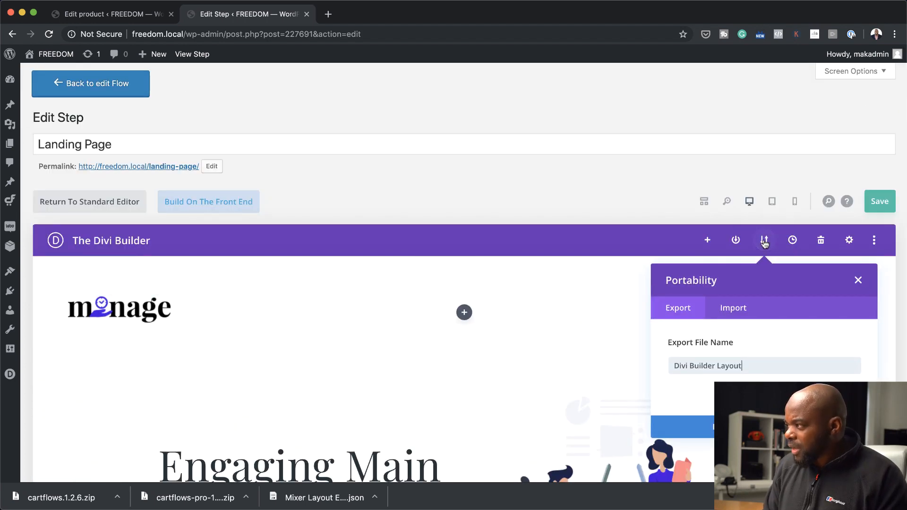
left_click(740, 310)
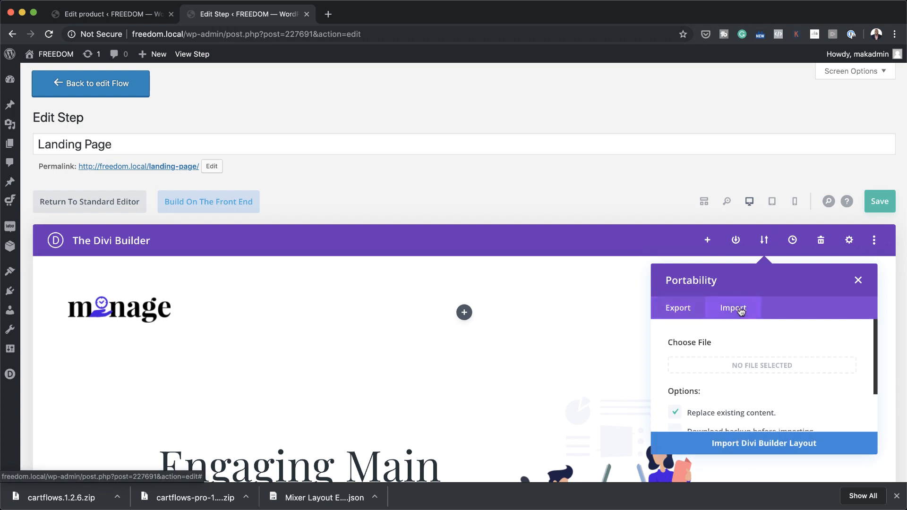
left_click(751, 366)
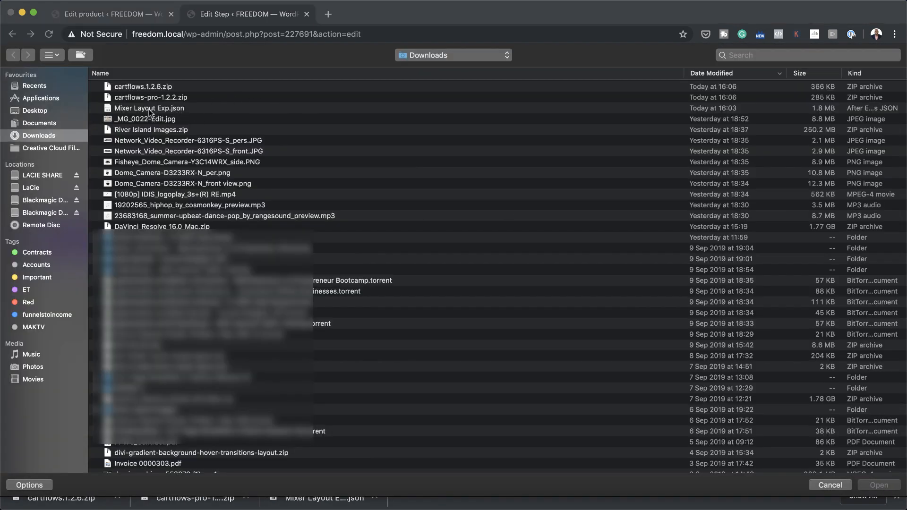
double_click(182, 111)
scroll(756, 307, "down", 2)
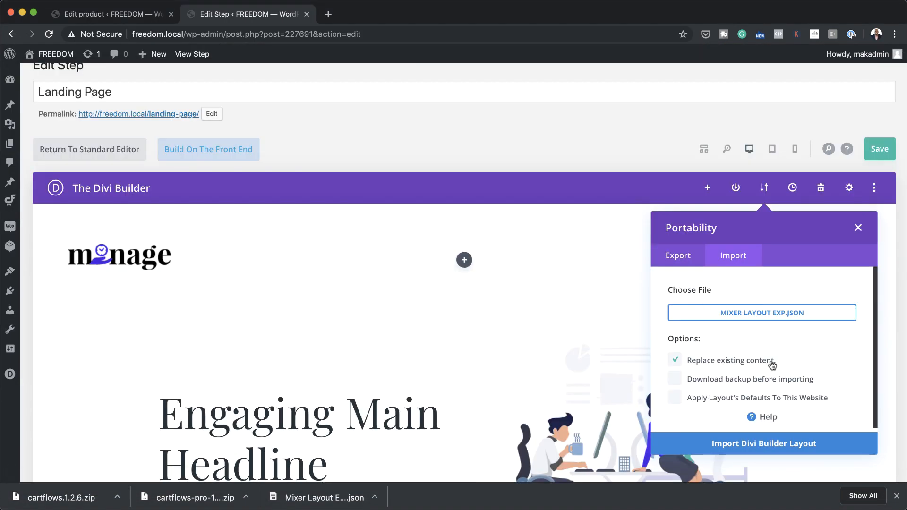
left_click(772, 448)
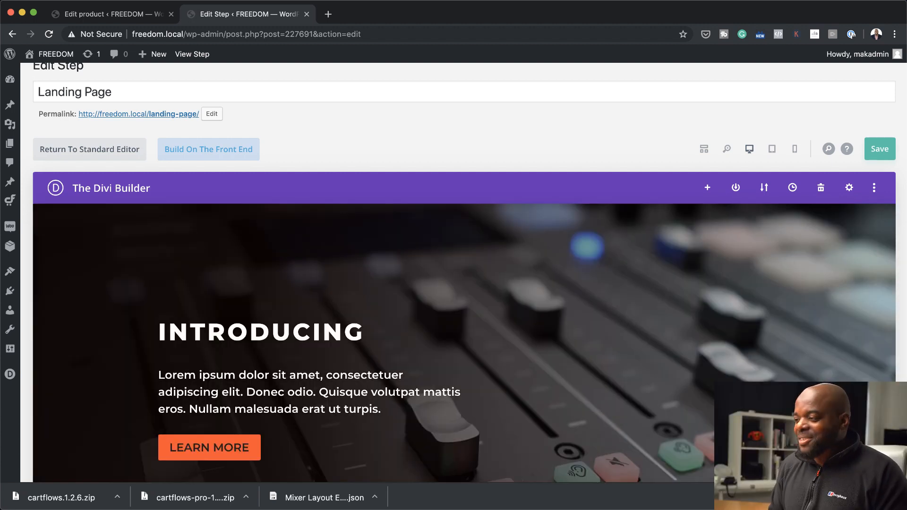
Look through the imported mixer layout from the hero section down to the newsletter signup section
scroll(730, 364, "down", 10)
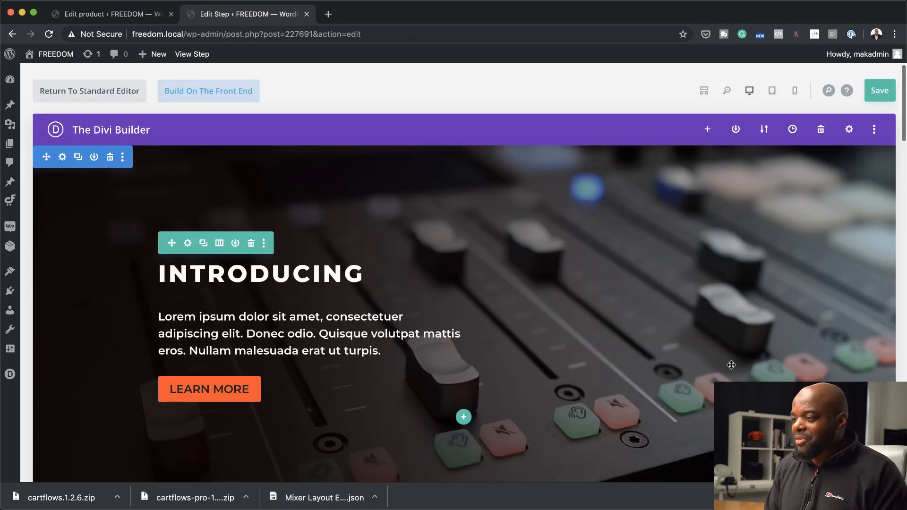
scroll(731, 365, "down", 20)
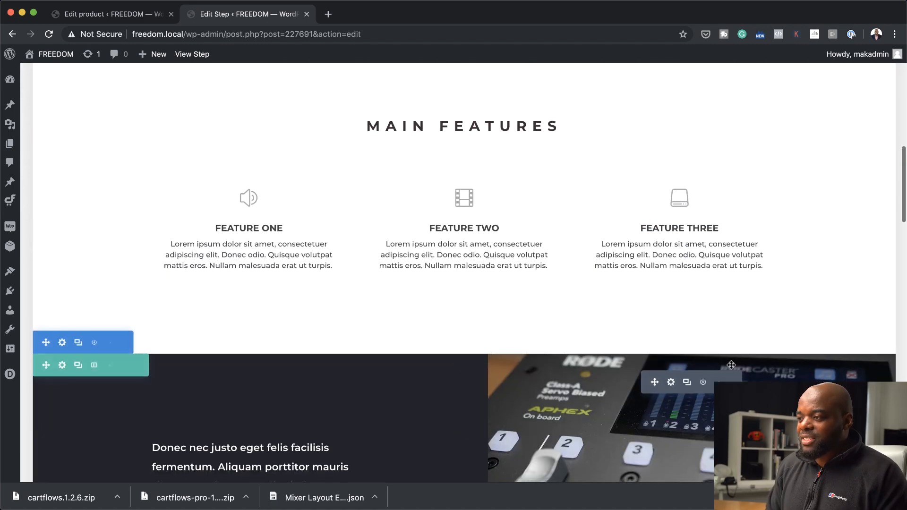
scroll(731, 364, "down", 7)
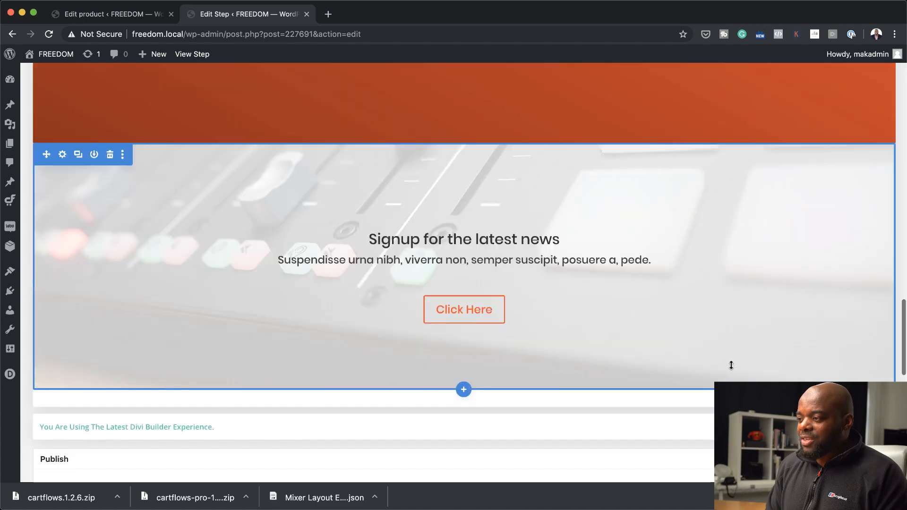
scroll(730, 364, "up", 20)
scroll(731, 364, "up", 10)
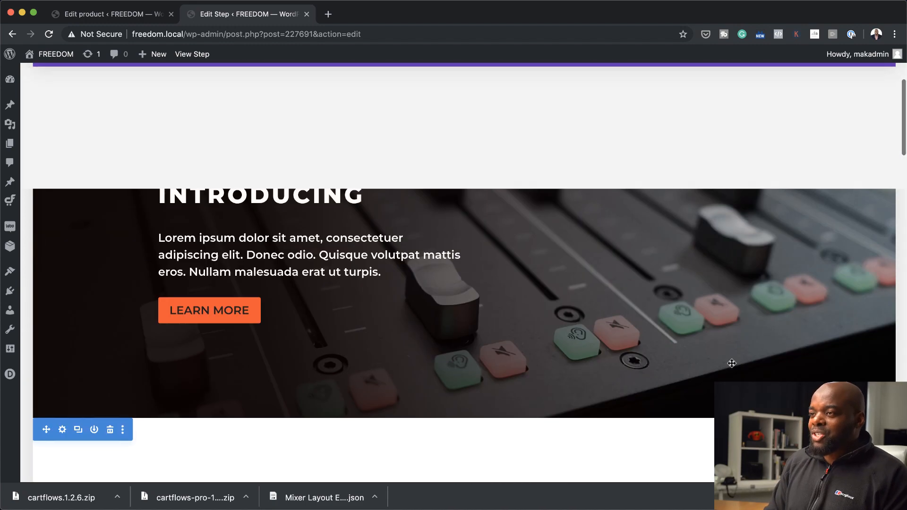
scroll(731, 362, "down", 2)
scroll(731, 361, "down", 1)
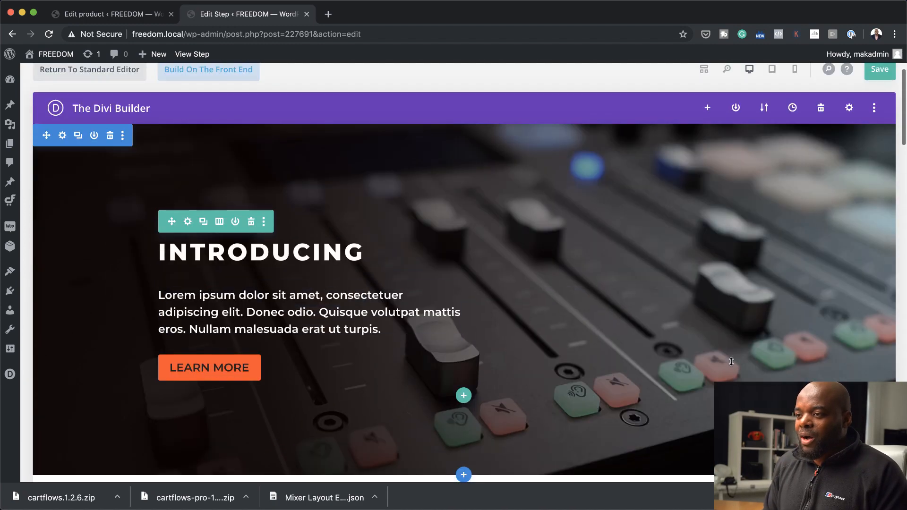
Change the hero section's LEARN MORE button text to BUY NOW and save the landing page
left_click(247, 369)
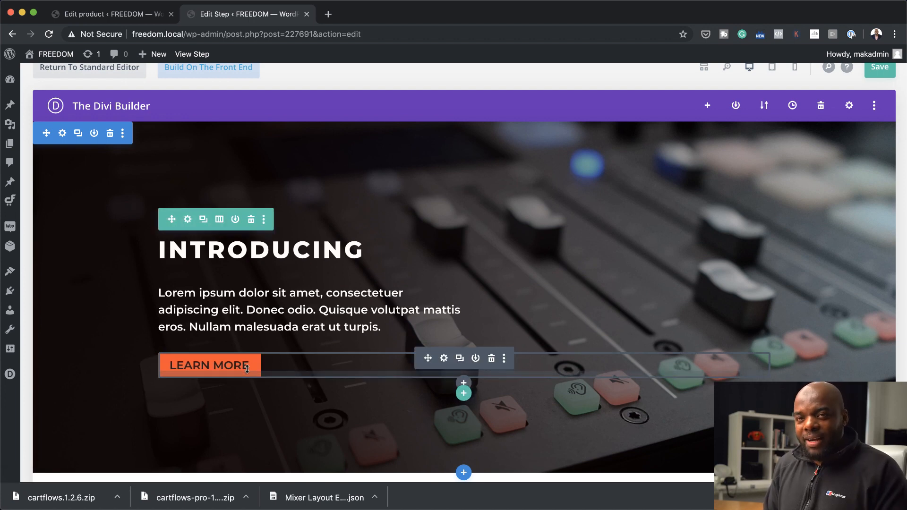
left_click(444, 358)
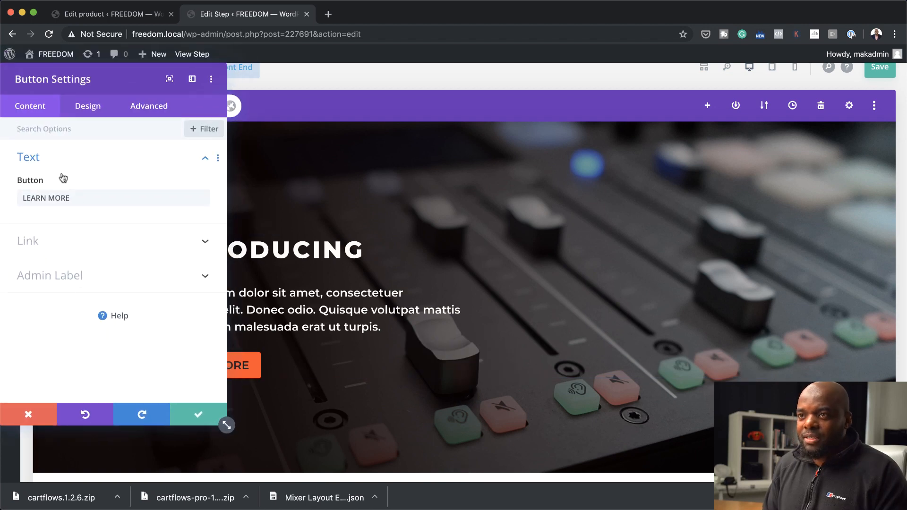
triple_click(77, 198)
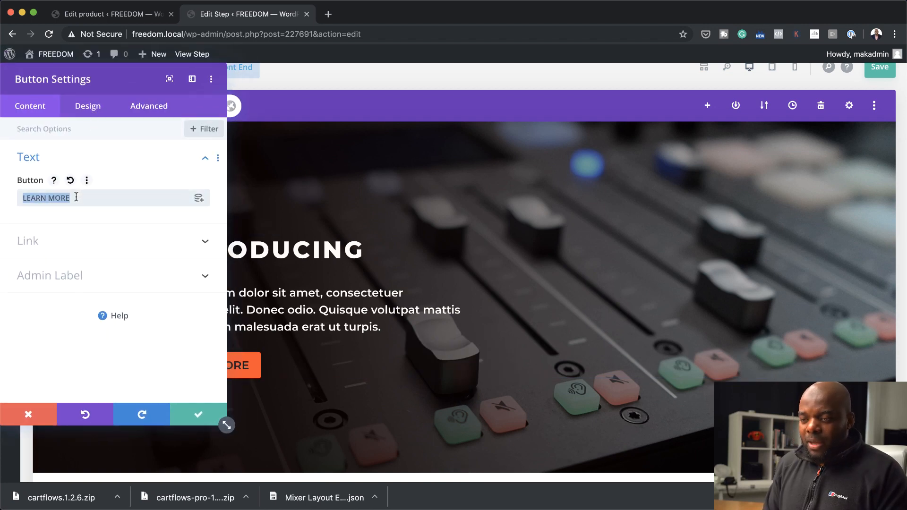
type("BUY N")
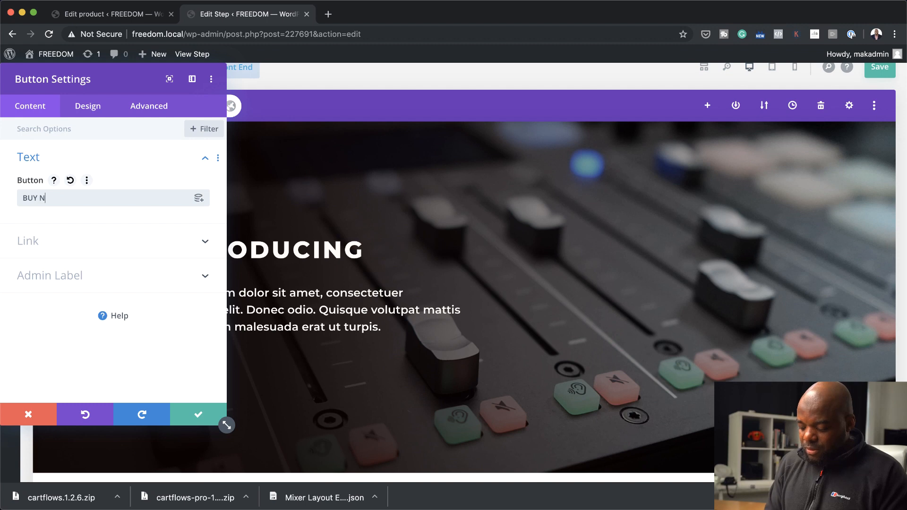
type("OW")
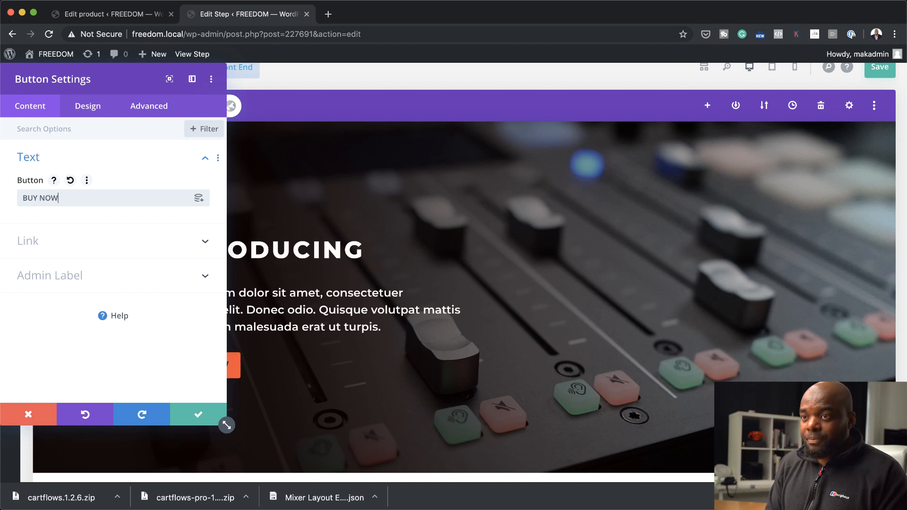
left_click(198, 414)
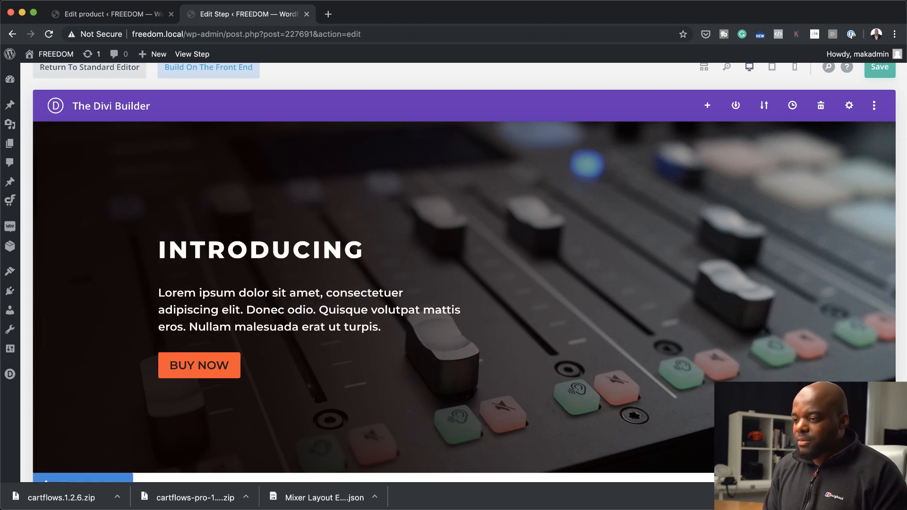
scroll(834, 279, "up", 5)
left_click(879, 177)
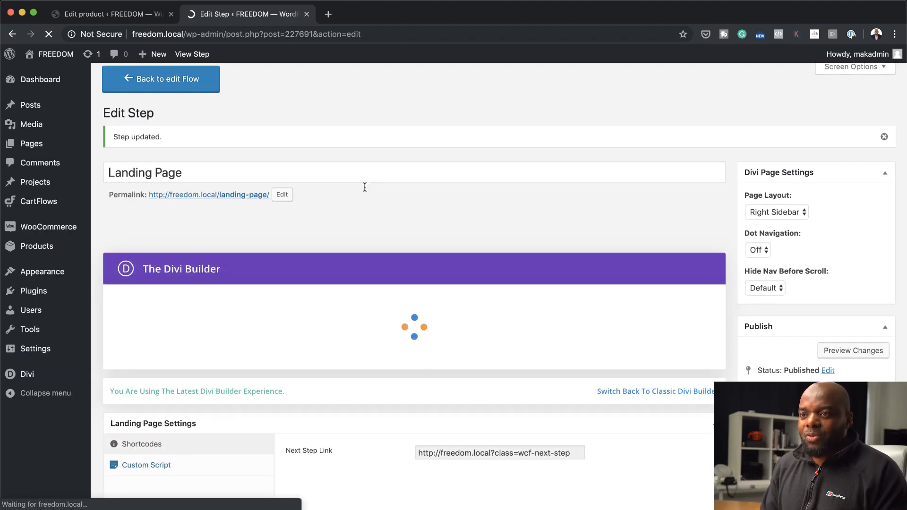
Select the Next Step Link in the Landing Page Settings and update the step
scroll(365, 189, "down", 3)
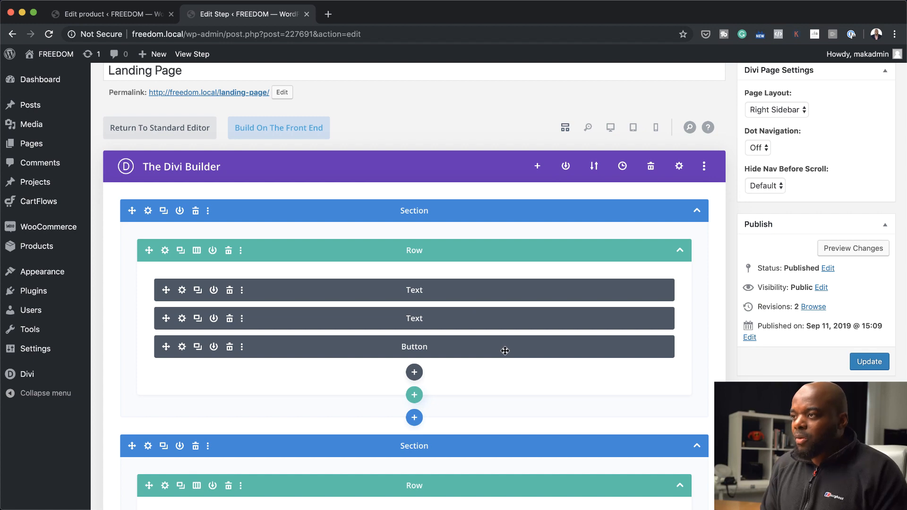
scroll(505, 350, "down", 15)
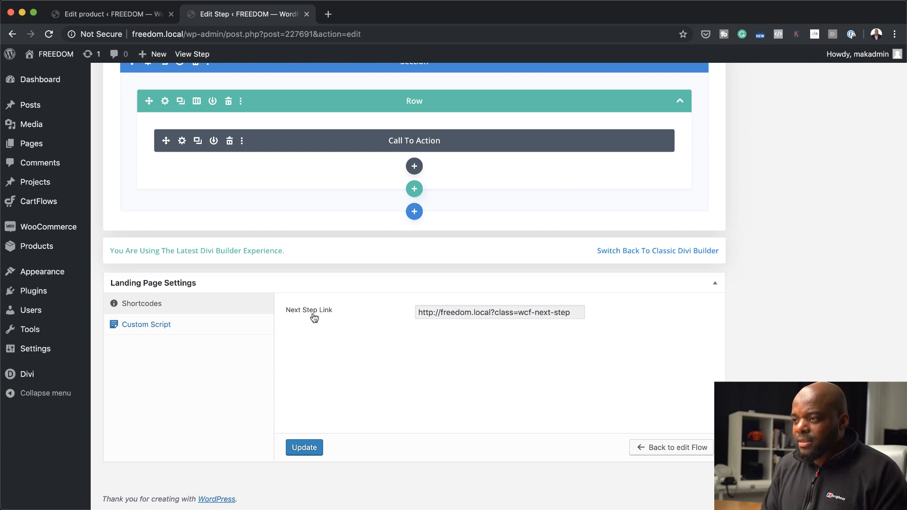
triple_click(573, 315)
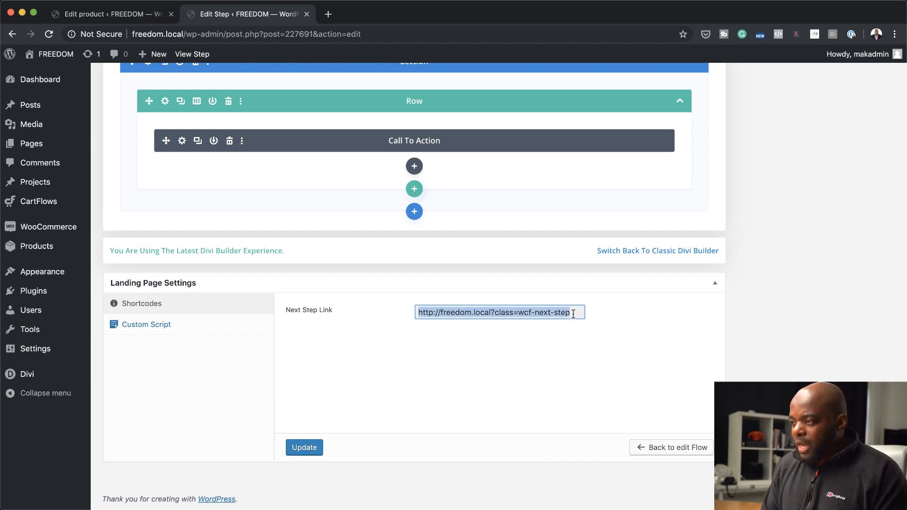
left_click(303, 446)
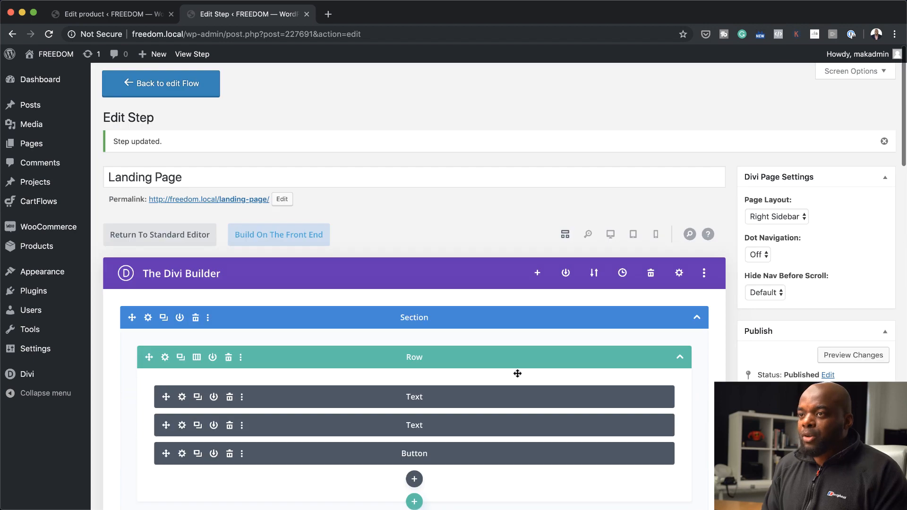
Open the published landing page from its permalink, review its sections and test the BUY NOW button
left_click(242, 202, "super")
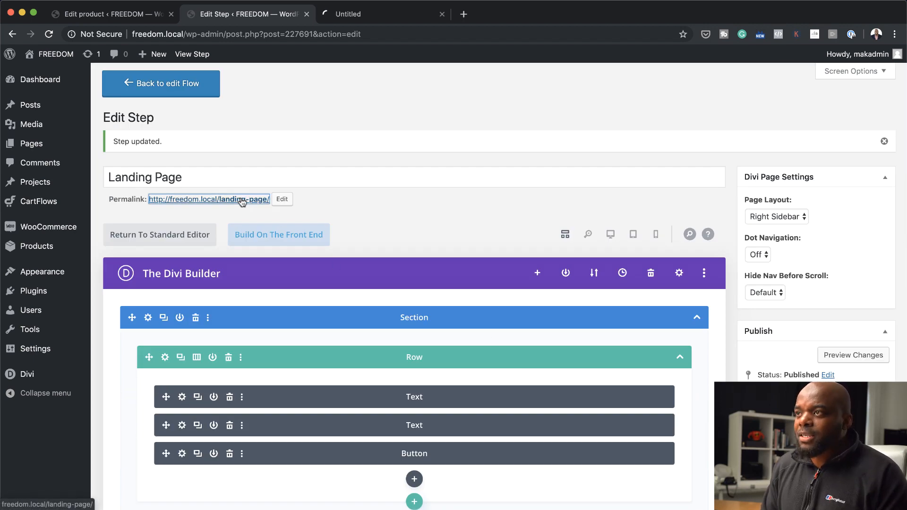
left_click(378, 13)
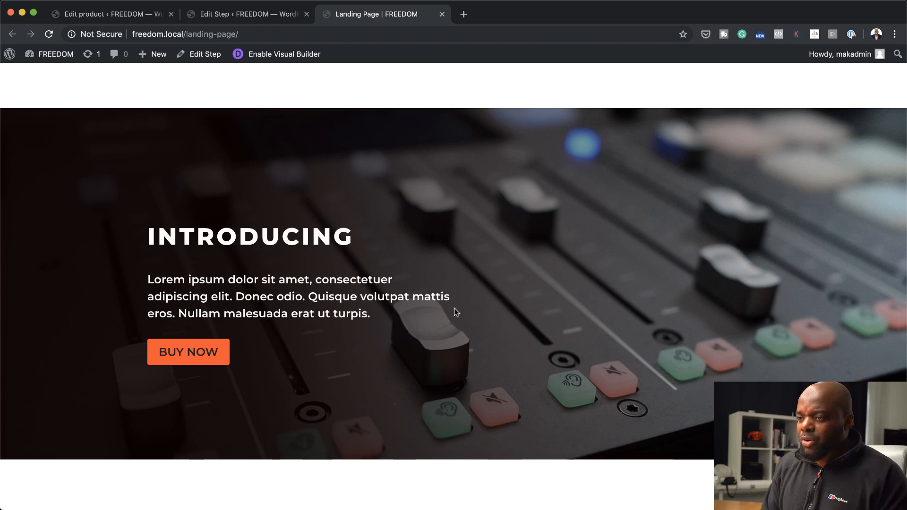
scroll(455, 310, "down", 1)
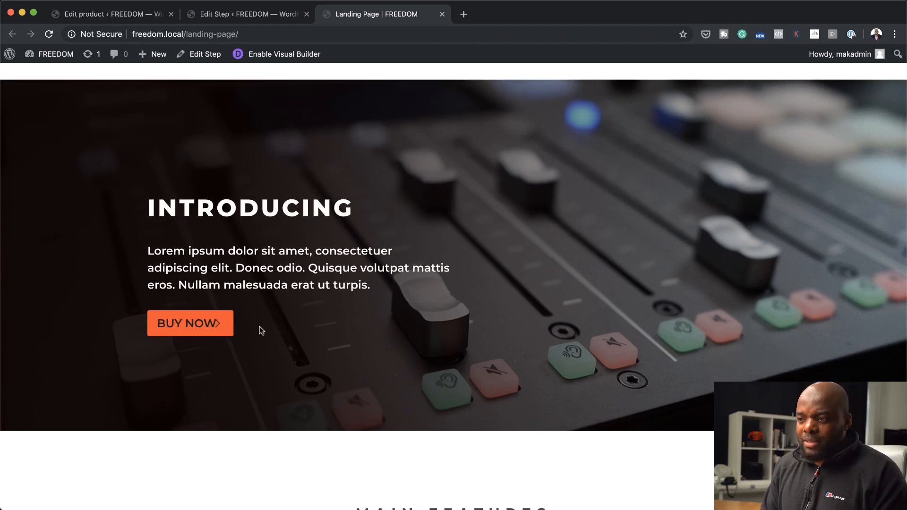
scroll(440, 312, "down", 20)
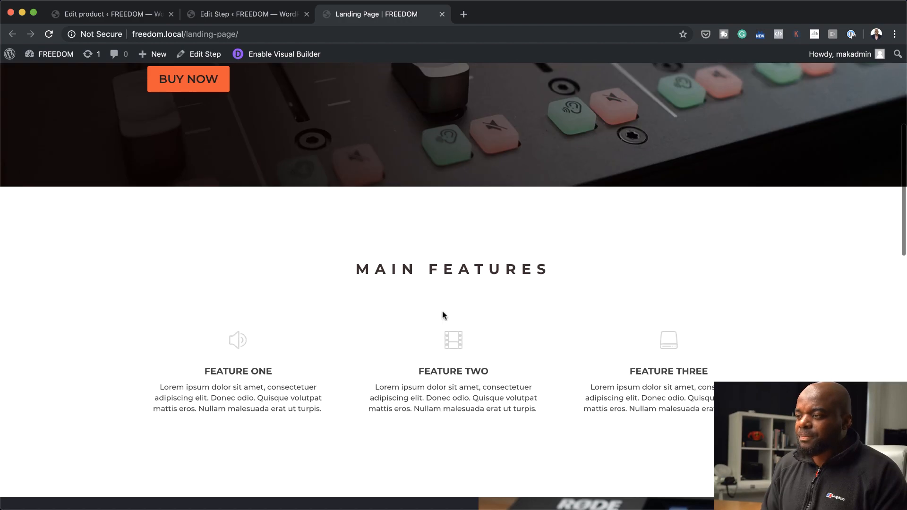
scroll(442, 312, "down", 5)
scroll(442, 312, "up", 20)
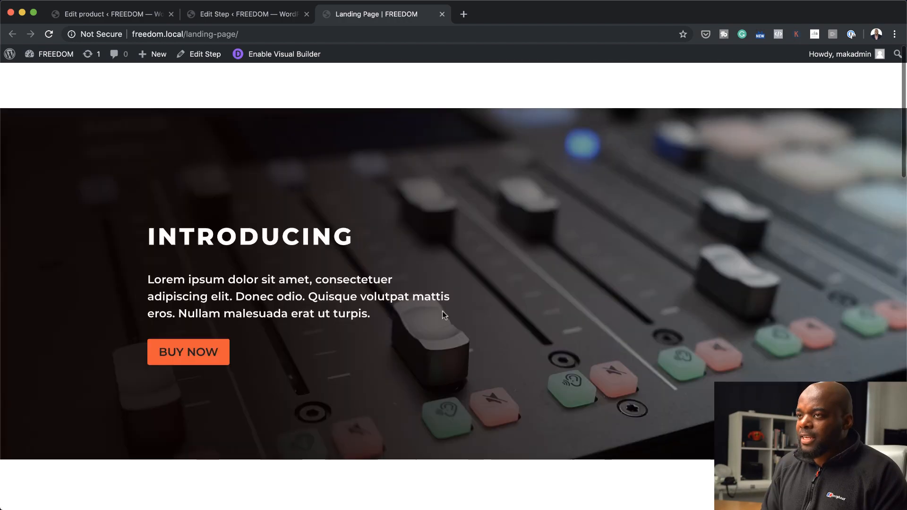
left_click(188, 353)
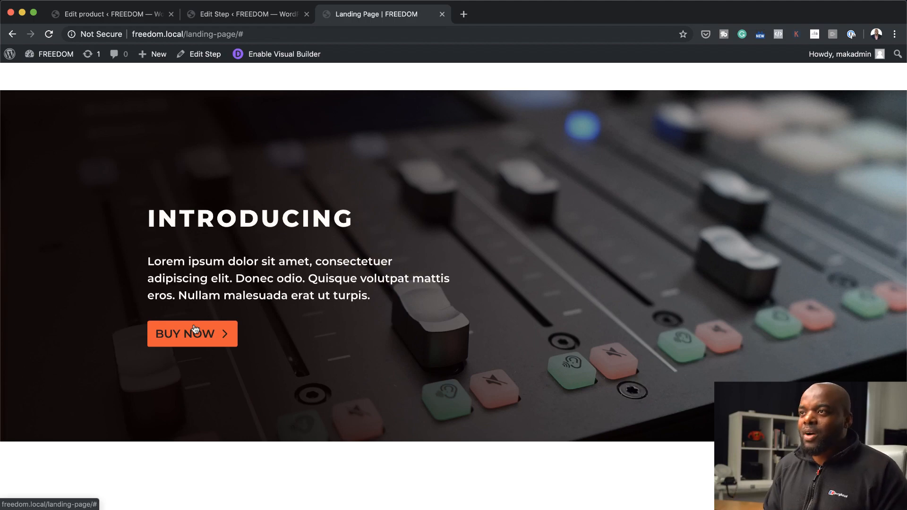
Return to the landing page's step editor and copy the Next Step Link from the Landing Page Settings
left_click(263, 14)
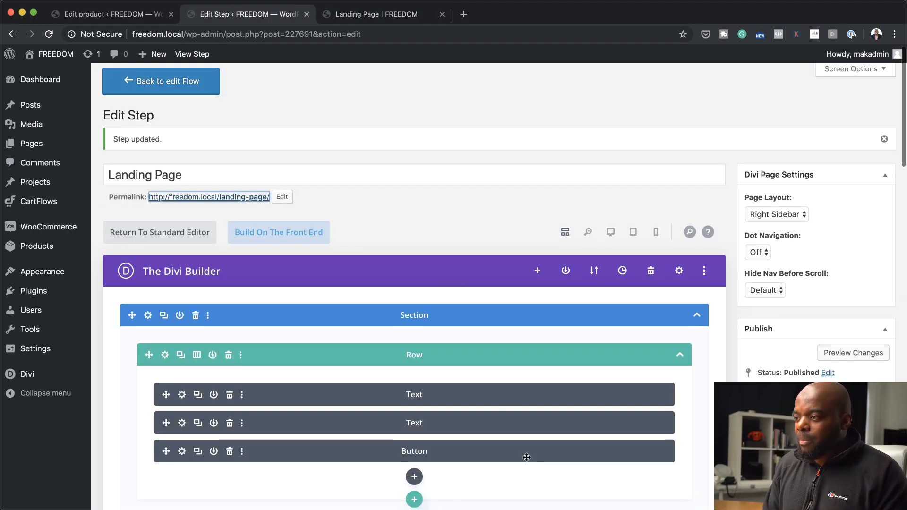
scroll(526, 457, "down", 20)
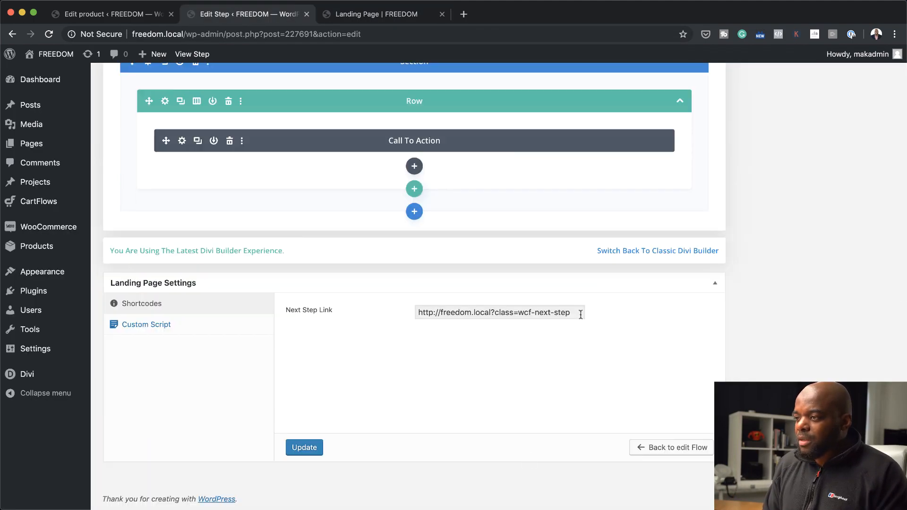
left_click(577, 315)
key("super+c")
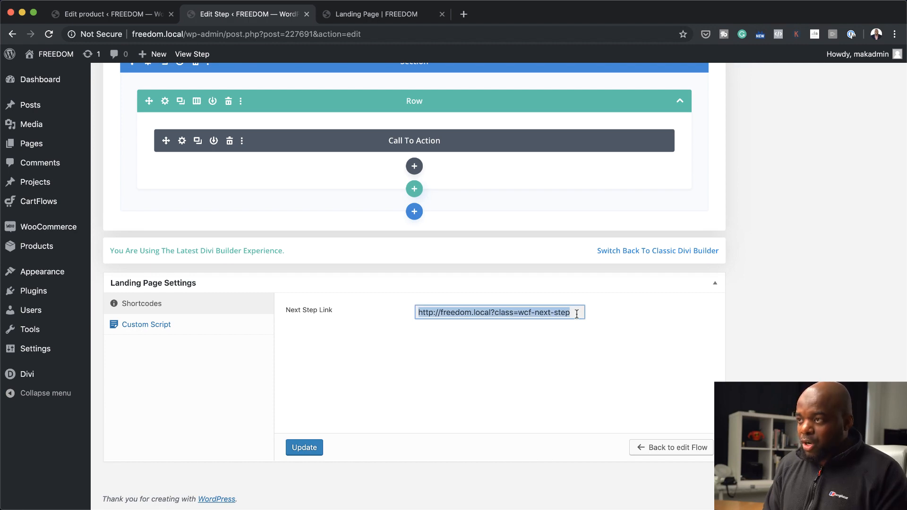
scroll(538, 300, "up", 20)
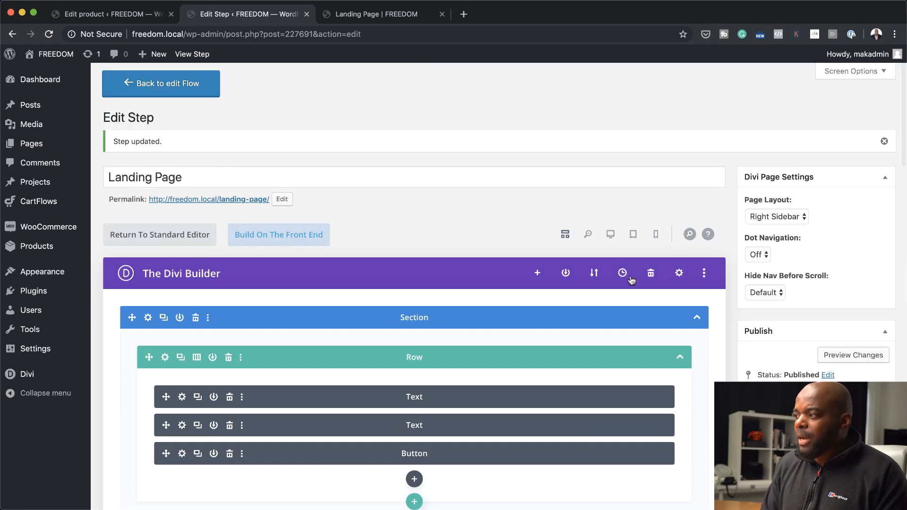
left_click(611, 235)
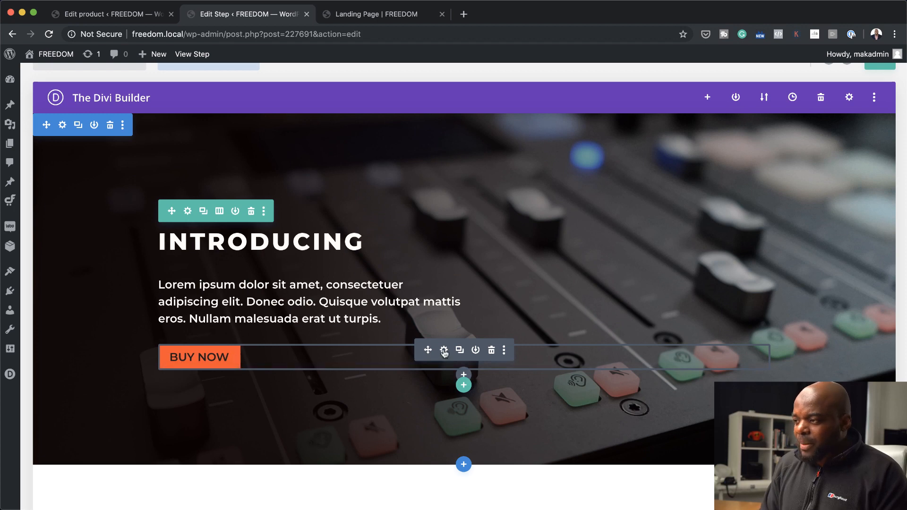
left_click(445, 350)
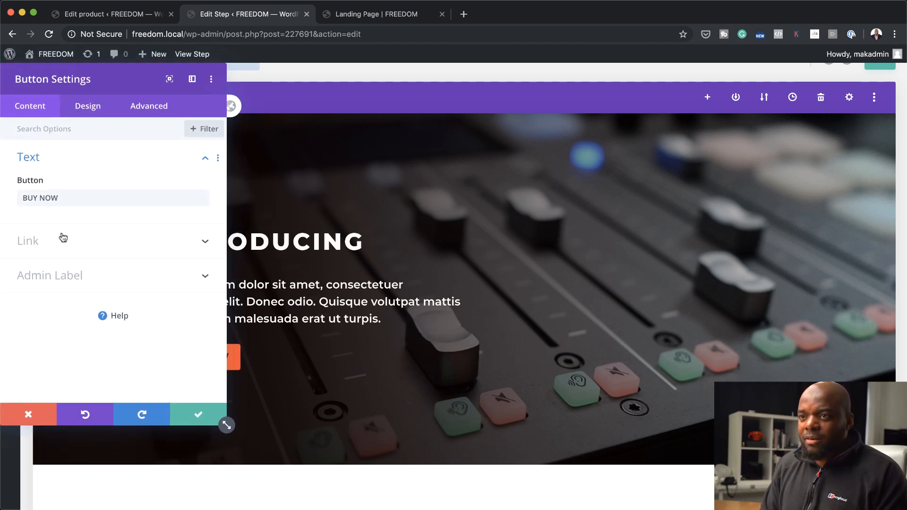
left_click(57, 241)
left_click(53, 235)
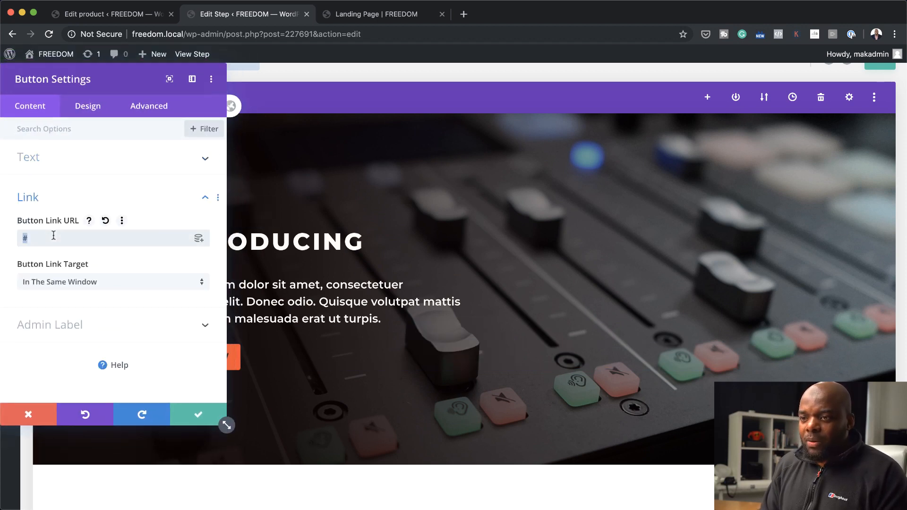
key("super+v")
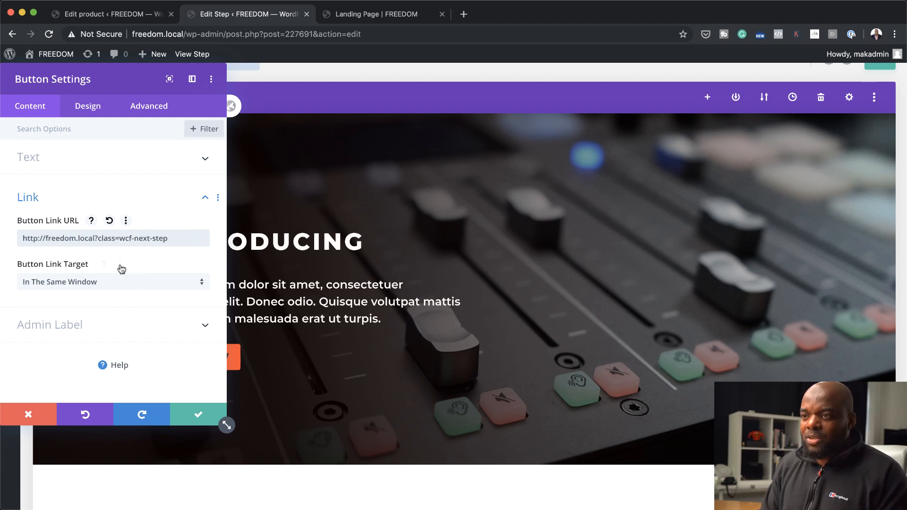
left_click(196, 417)
Open the landing page in the front-end builder, set the hero section's top margin to -80px and save the page
scroll(436, 407, "up", 1)
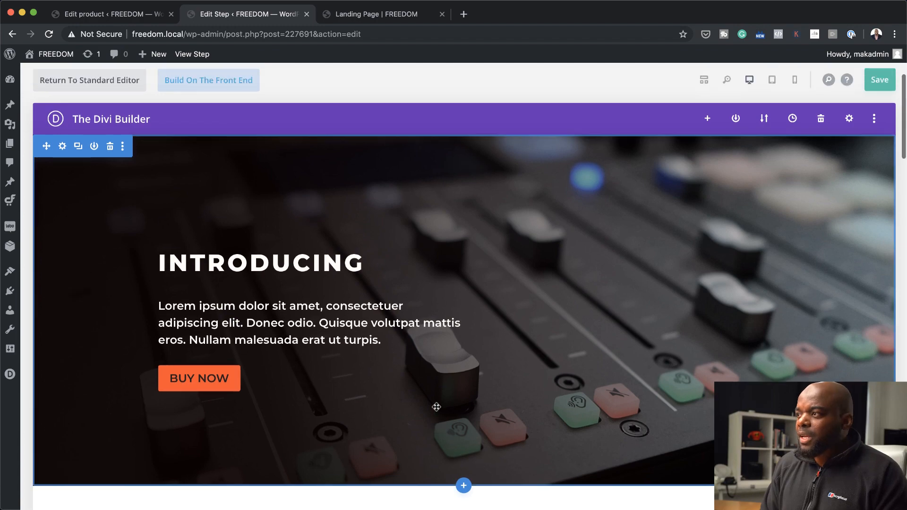
scroll(437, 406, "up", 3)
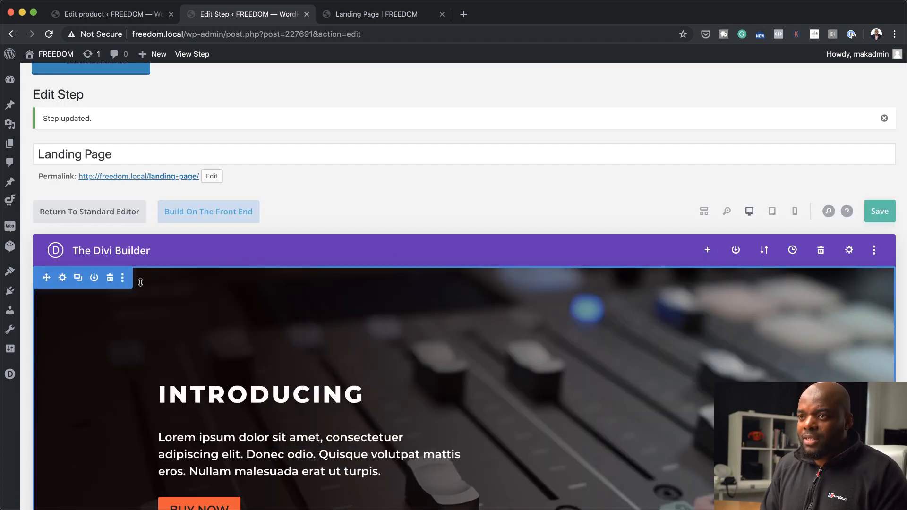
left_click(217, 213)
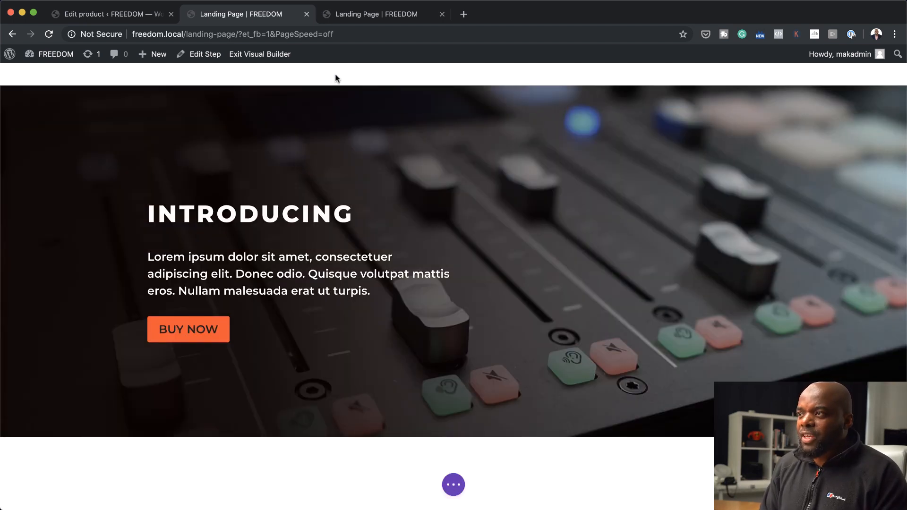
mouse_move(98, 107)
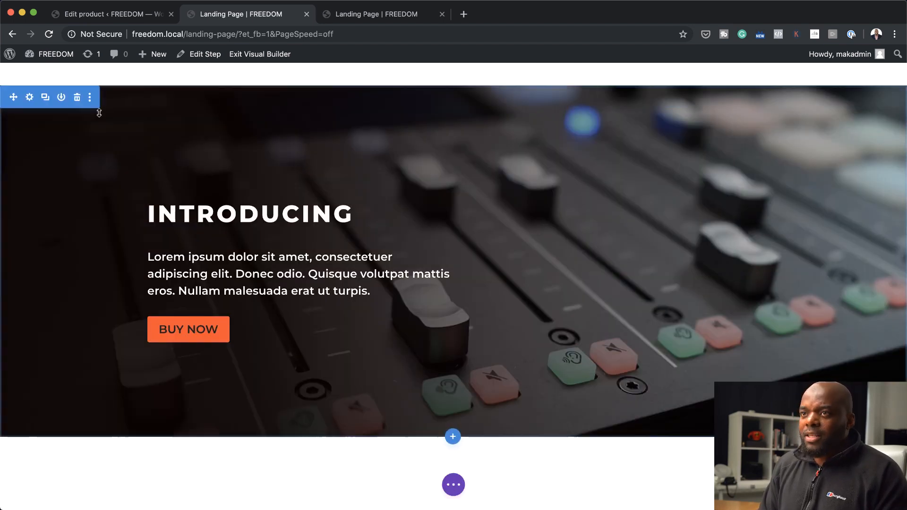
left_click(29, 99)
left_click(88, 110)
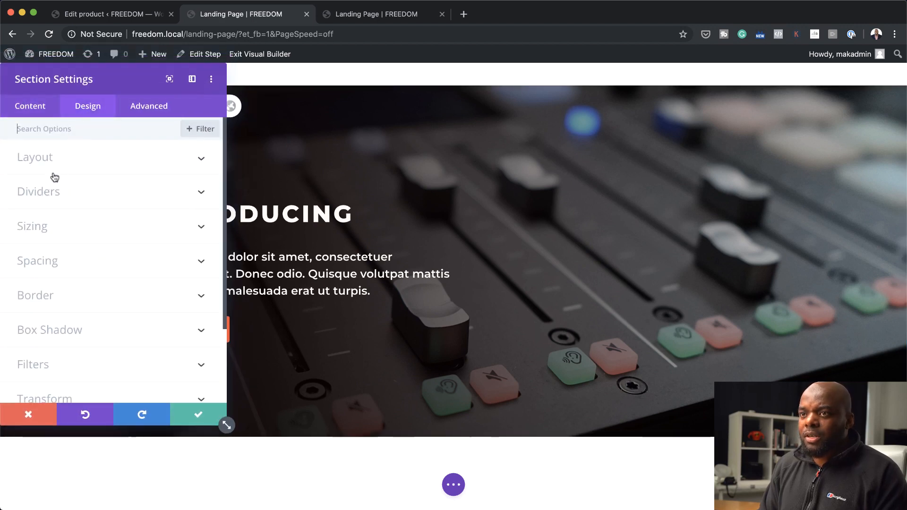
left_click(37, 263)
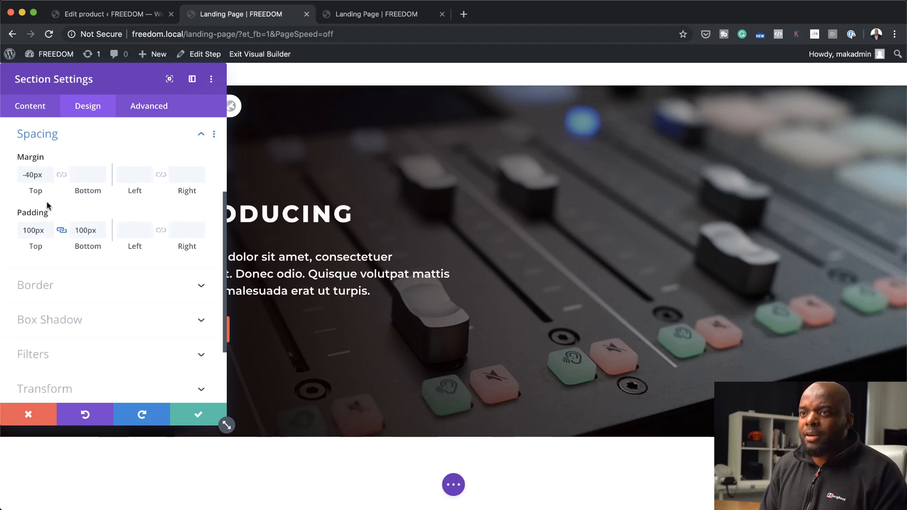
left_click_drag(35, 191, 13, 195)
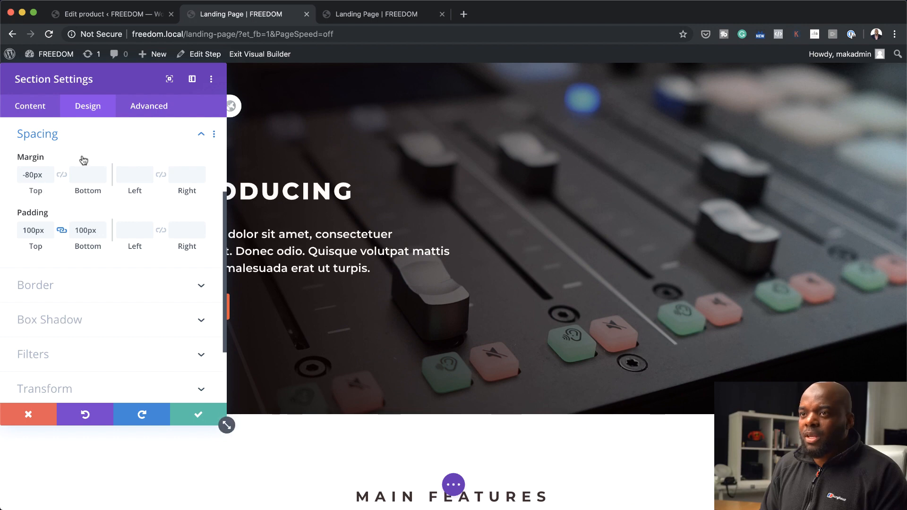
left_click(200, 412)
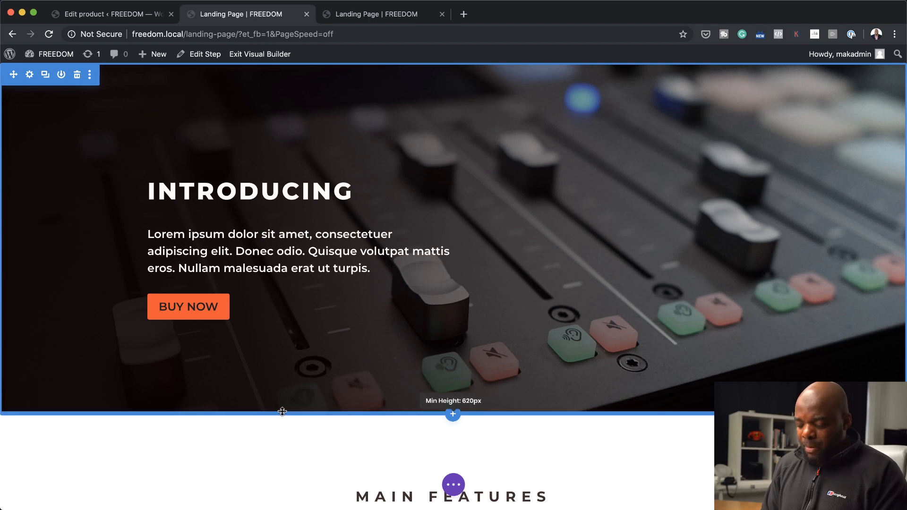
key("super+s")
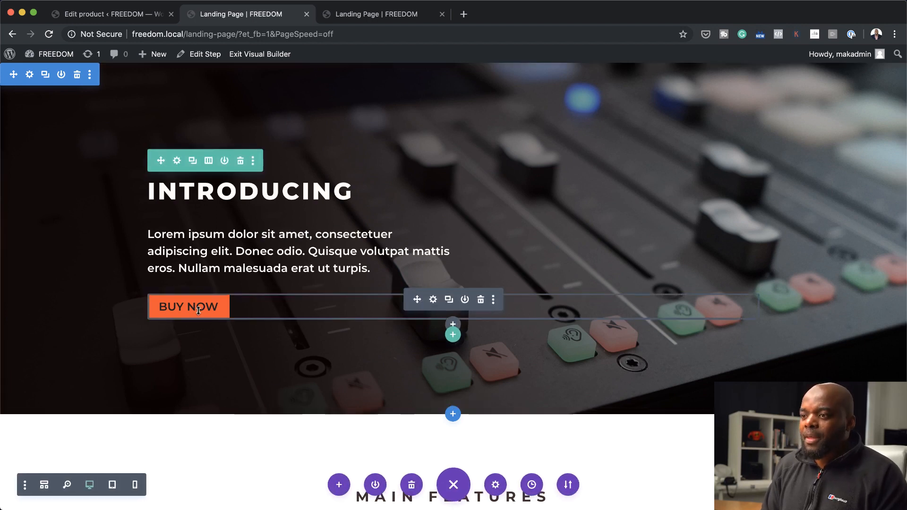
Test the BUY NOW button on the published landing page and open the MIXER flow's Checkout Page step for editing
left_click(408, 18)
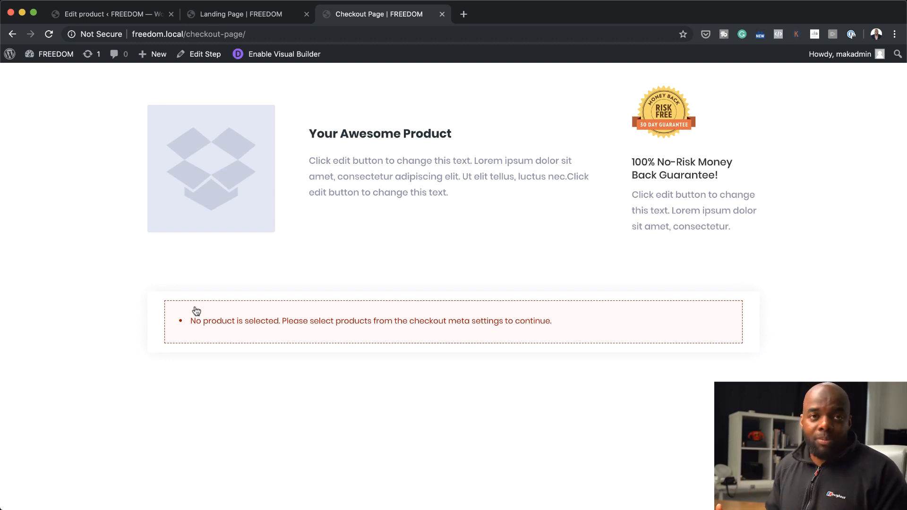
left_click(121, 14)
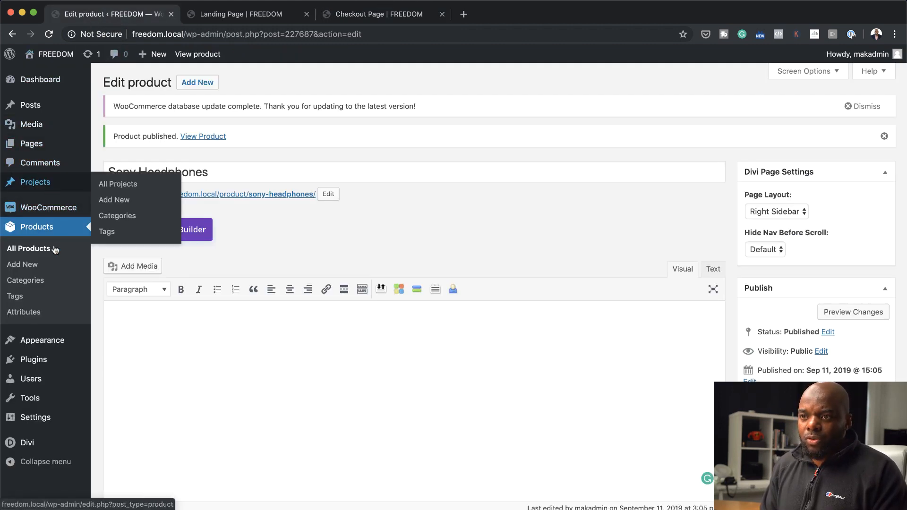
mouse_move(59, 182)
mouse_move(59, 205)
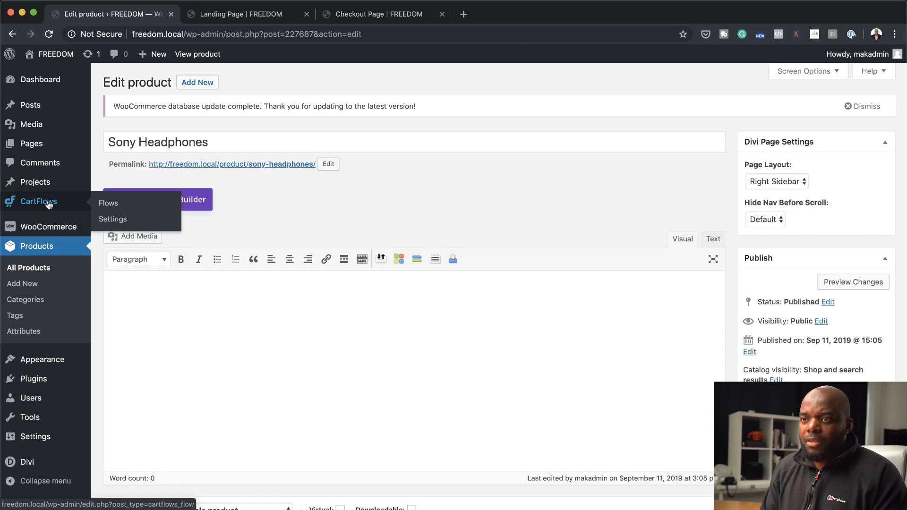
left_click(115, 208)
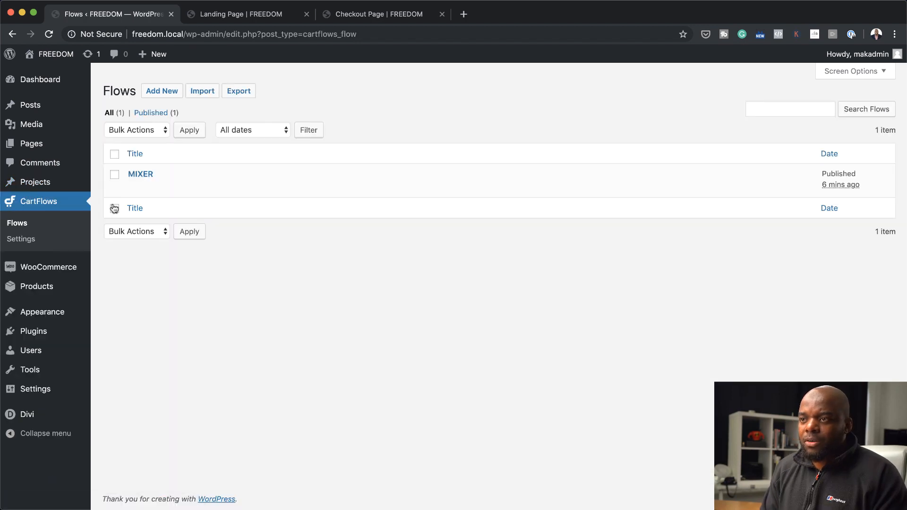
left_click(144, 175)
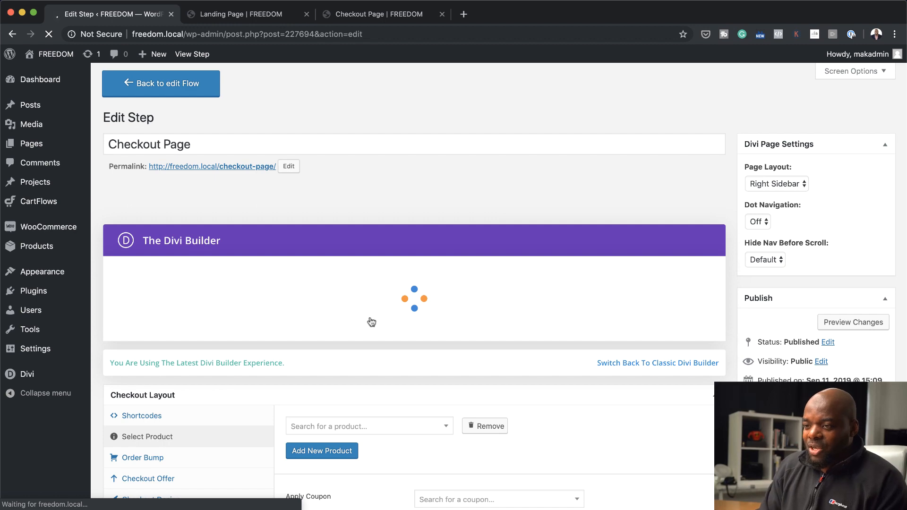
Assign the Rode Mixer product to the checkout in the Checkout Layout settings
scroll(339, 421, "down", 3)
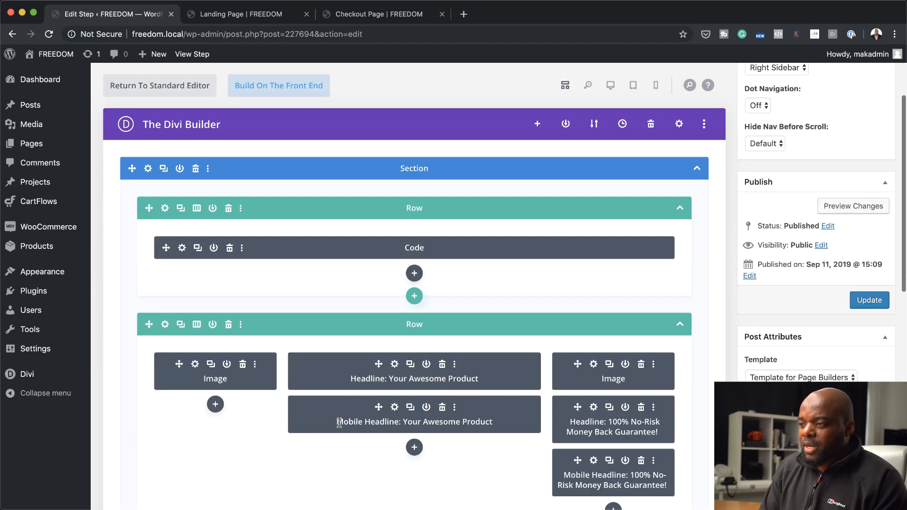
scroll(339, 422, "down", 10)
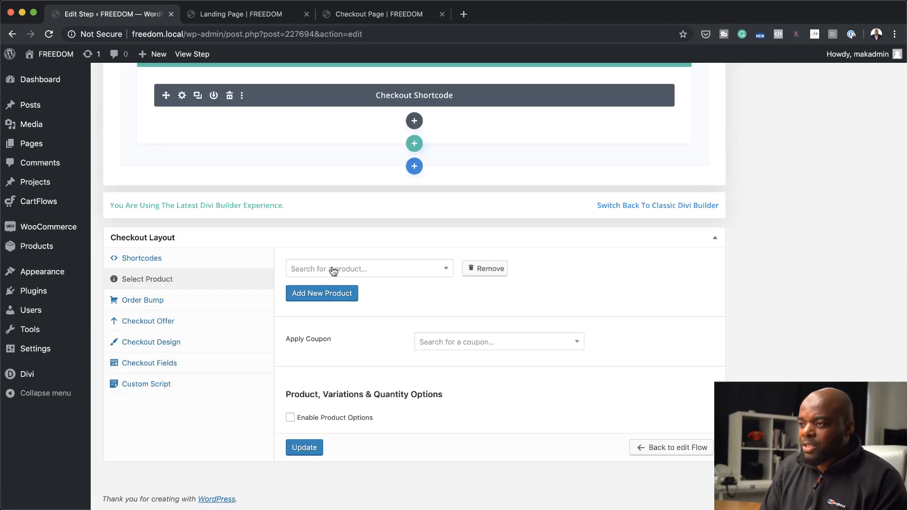
left_click(334, 269)
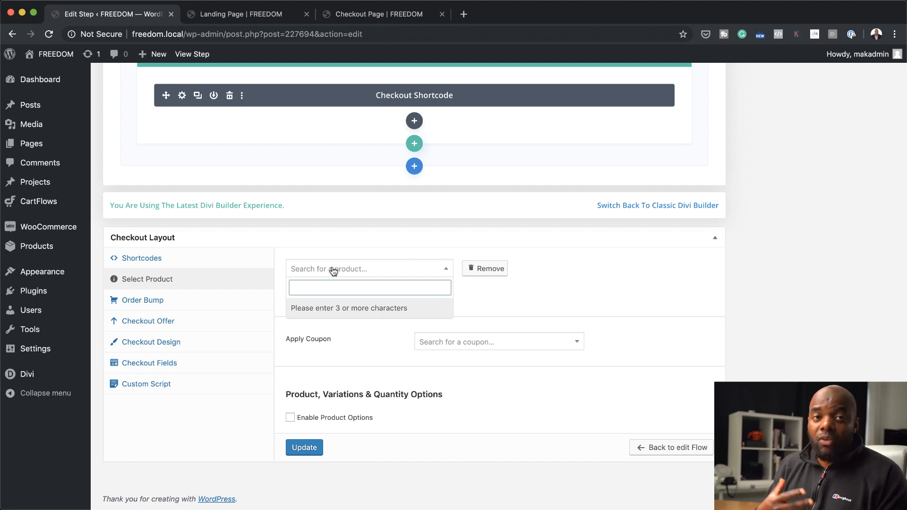
type("mi")
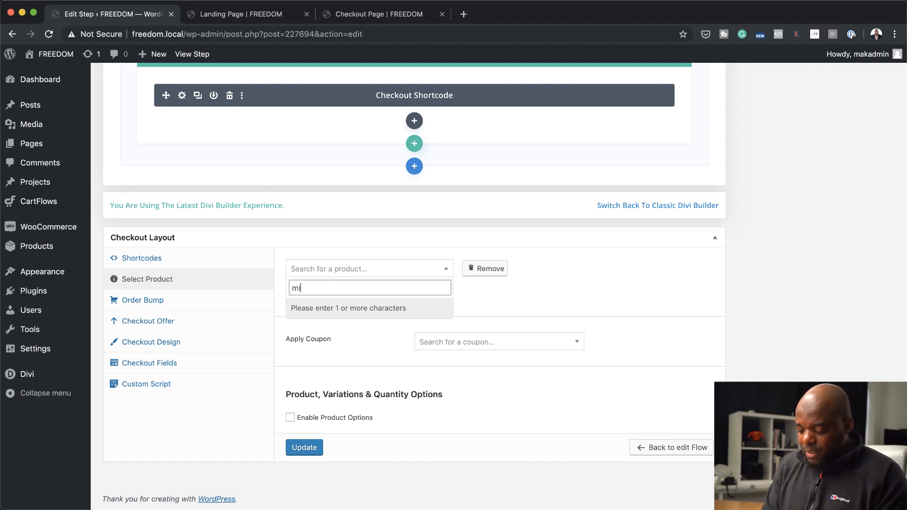
type("xe")
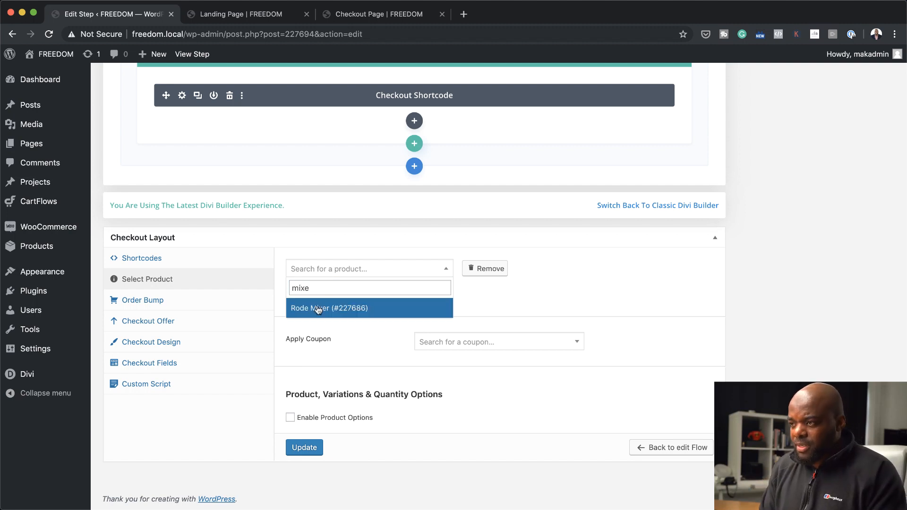
left_click(313, 309)
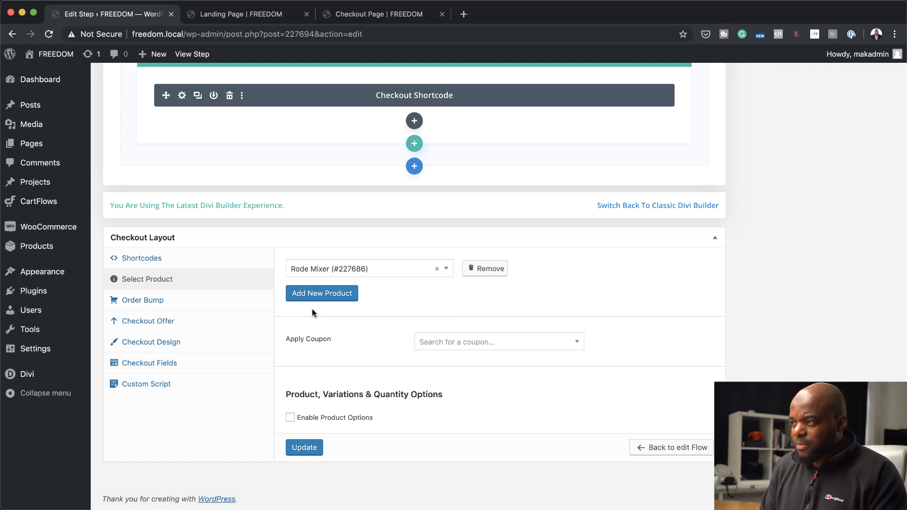
Enable the checkout offer and select Sony Headphones as its product
left_click(173, 323)
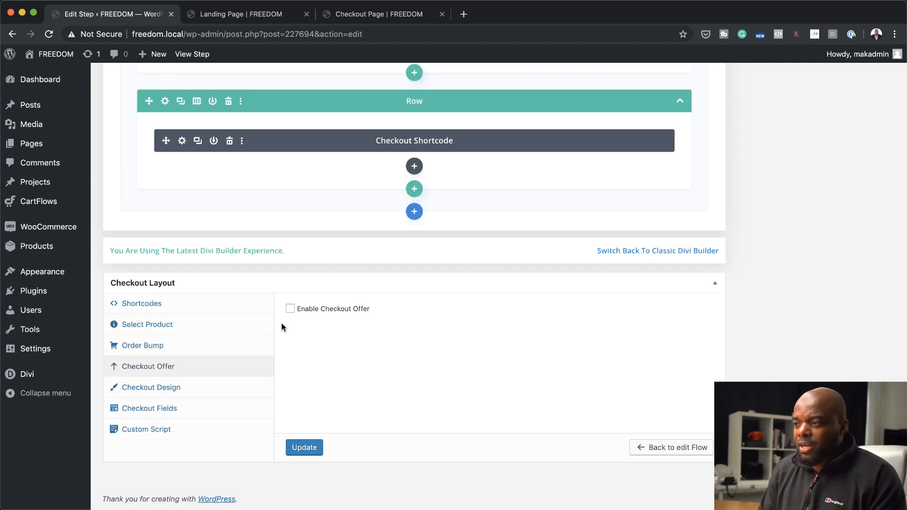
left_click(290, 309)
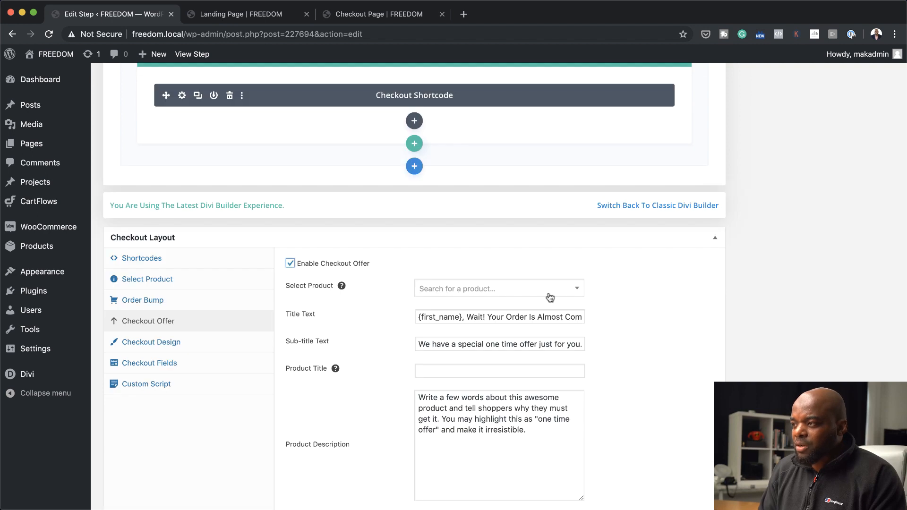
left_click(525, 289)
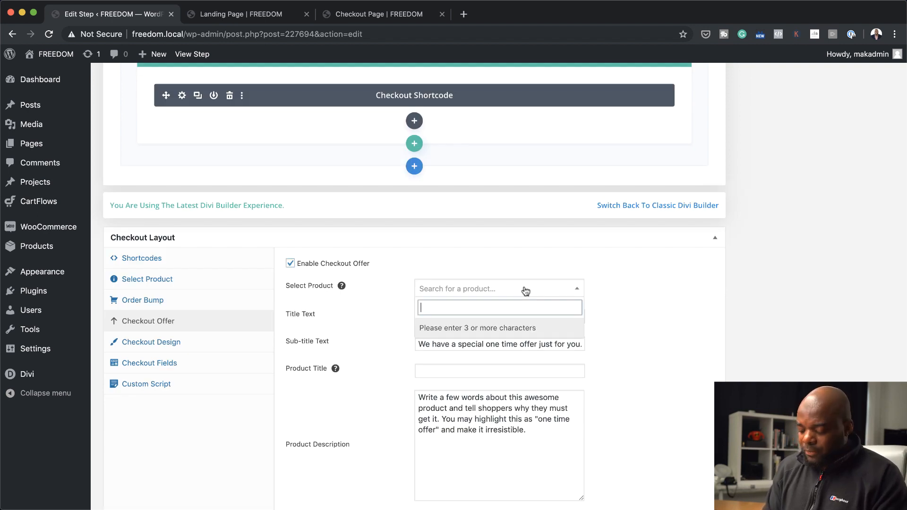
type("sony")
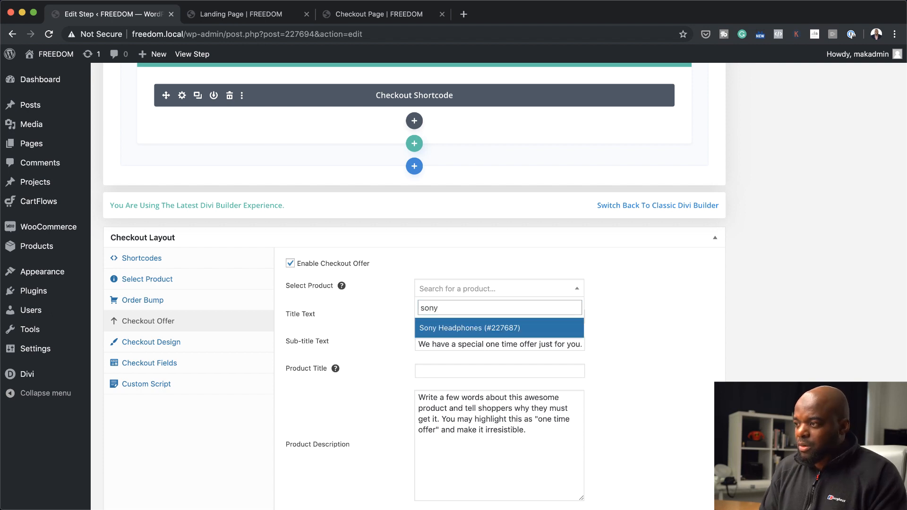
left_click(480, 331)
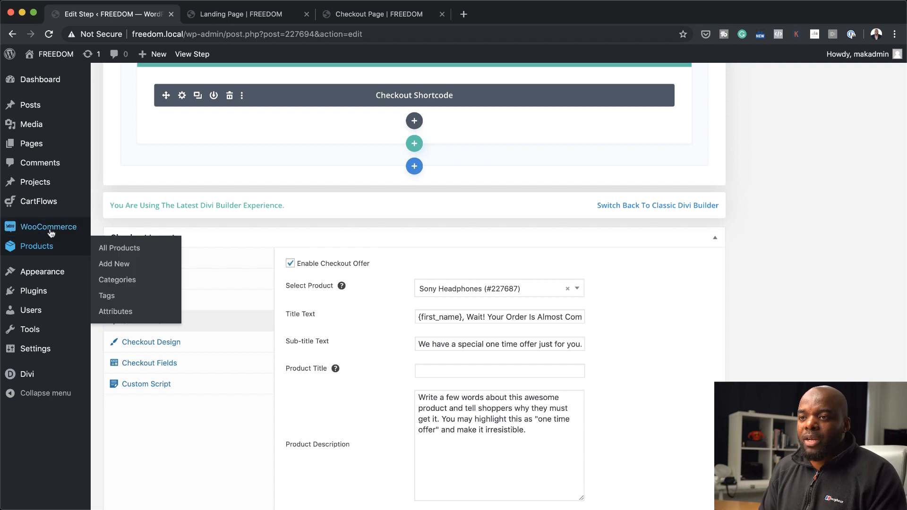
mouse_move(67, 233)
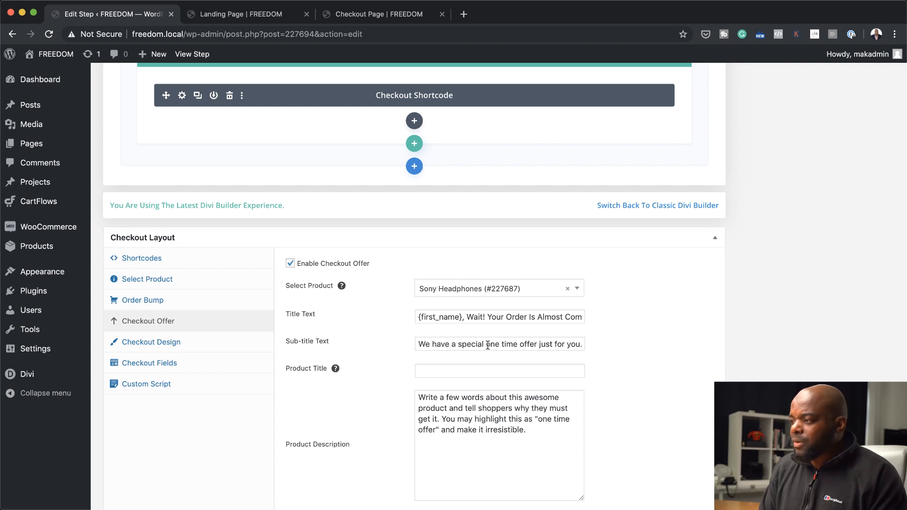
Set the checkout offer's product title to "SONY Headphones" and update the checkout step
left_click(420, 371)
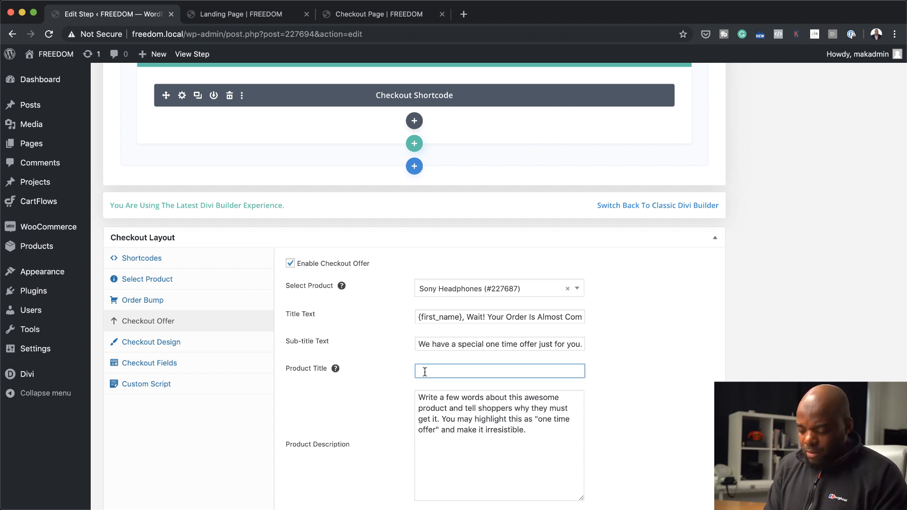
type("SONY Headphones")
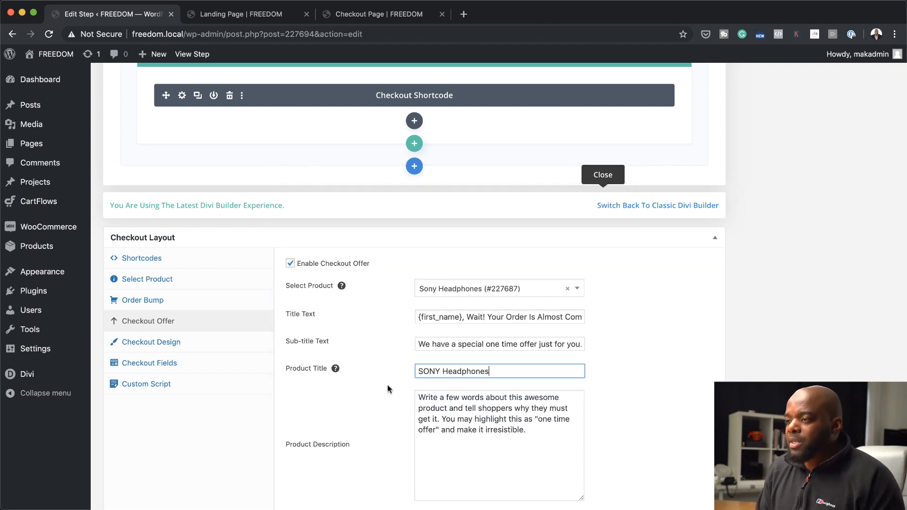
scroll(488, 314, "down", 5)
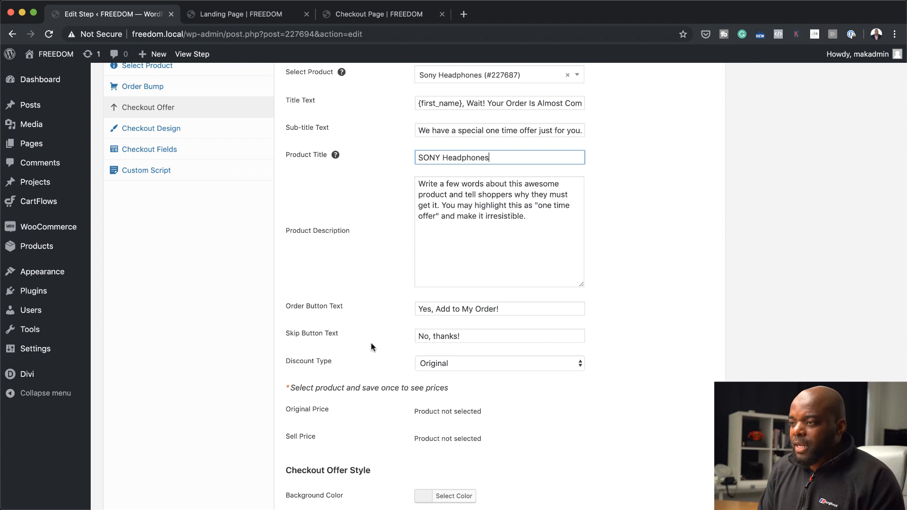
scroll(429, 381, "down", 2)
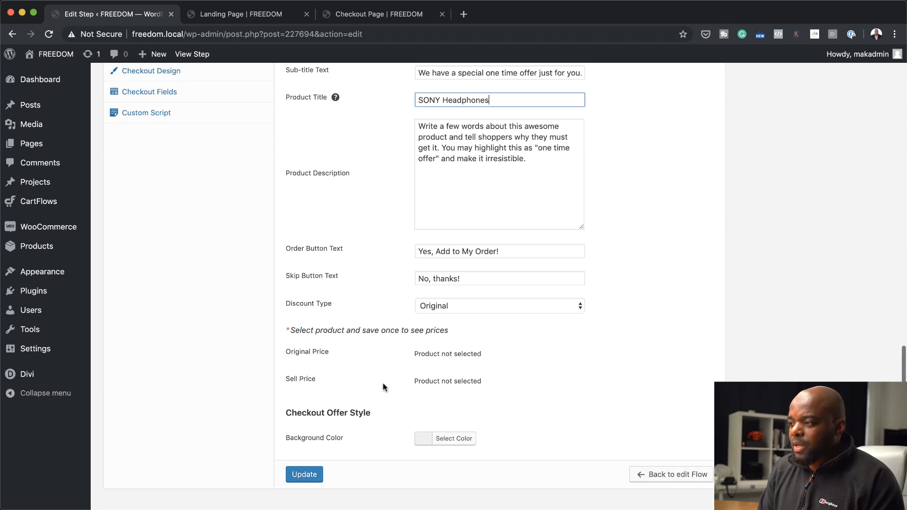
left_click(310, 473)
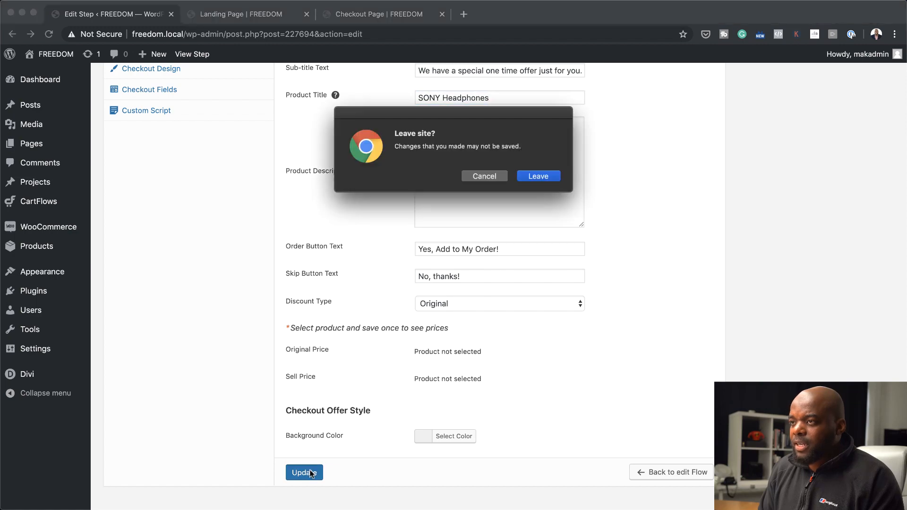
left_click(539, 175)
Reload the published checkout page and examine its product header, billing form, order summary and PayPal payment section
left_click(402, 14)
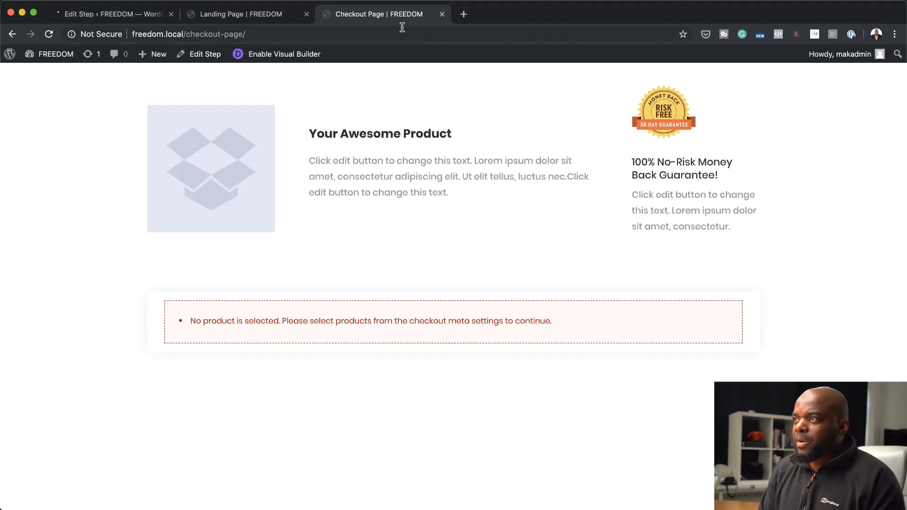
left_click(50, 36)
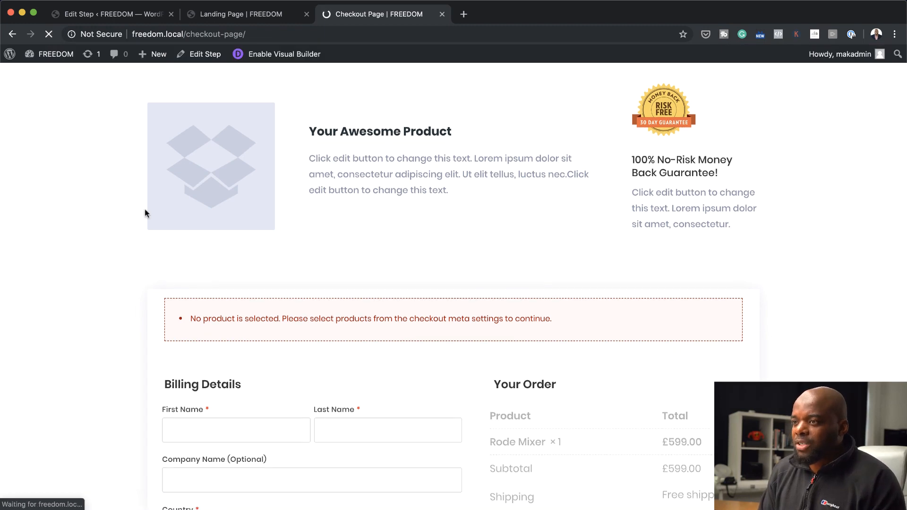
scroll(145, 210, "down", 3)
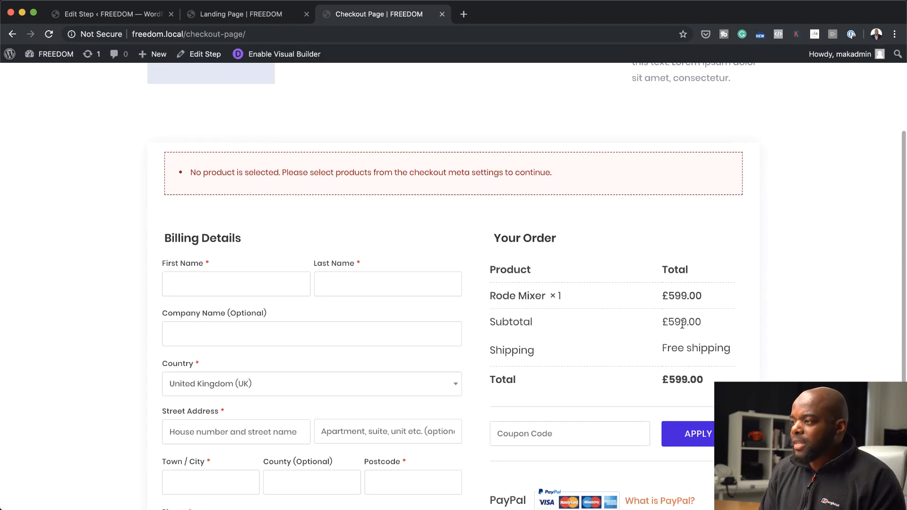
scroll(665, 340, "down", 4)
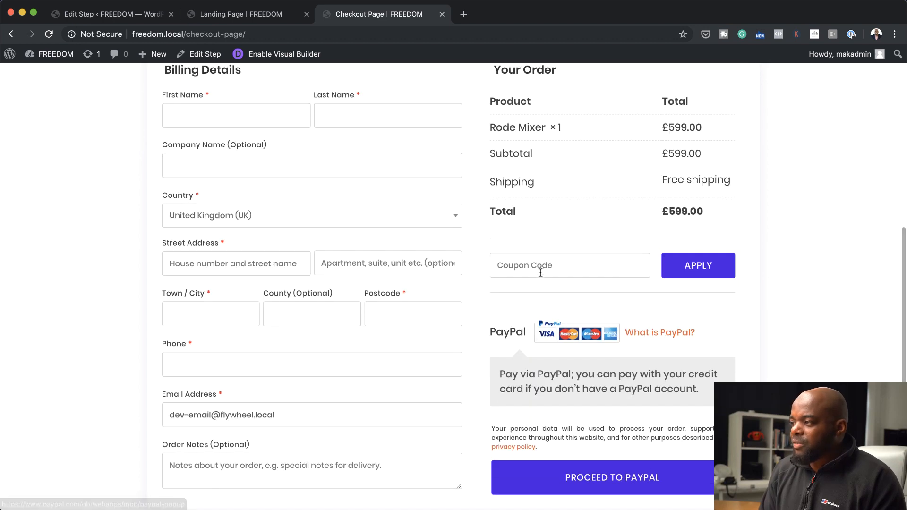
scroll(634, 366, "down", 1)
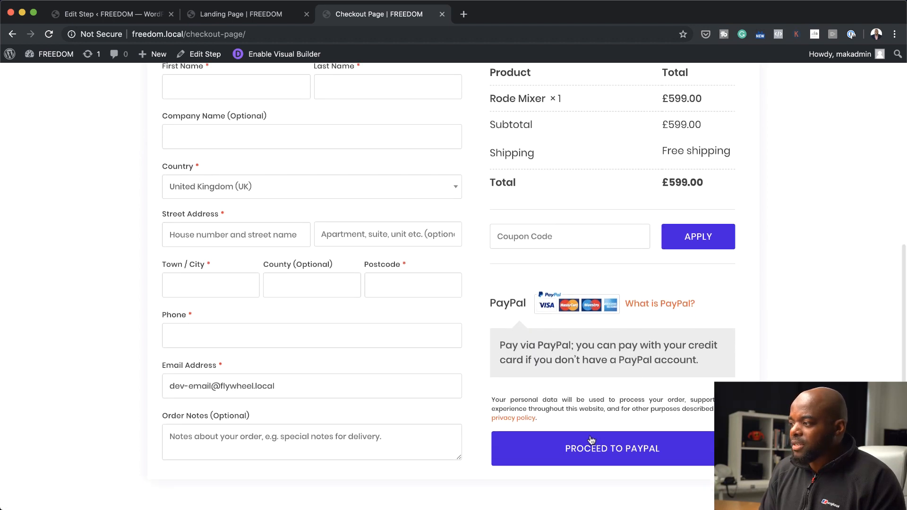
scroll(369, 330, "up", 8)
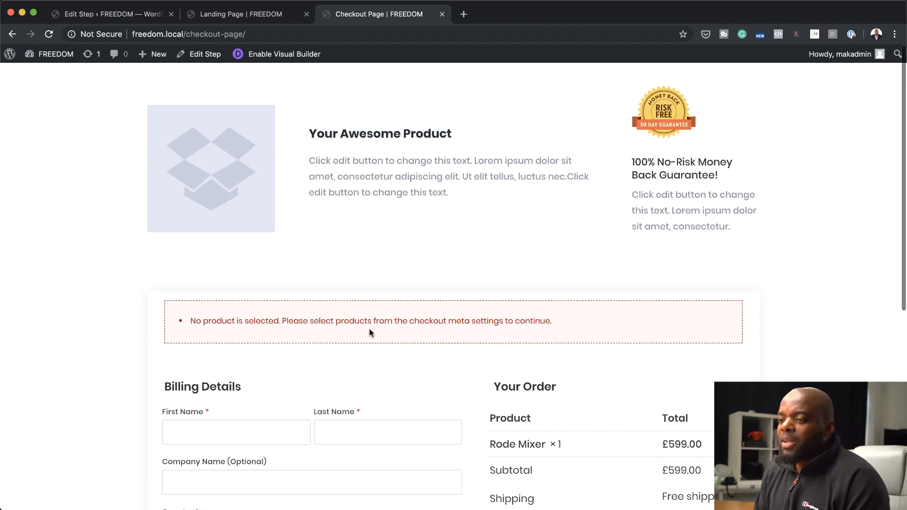
scroll(369, 330, "down", 5)
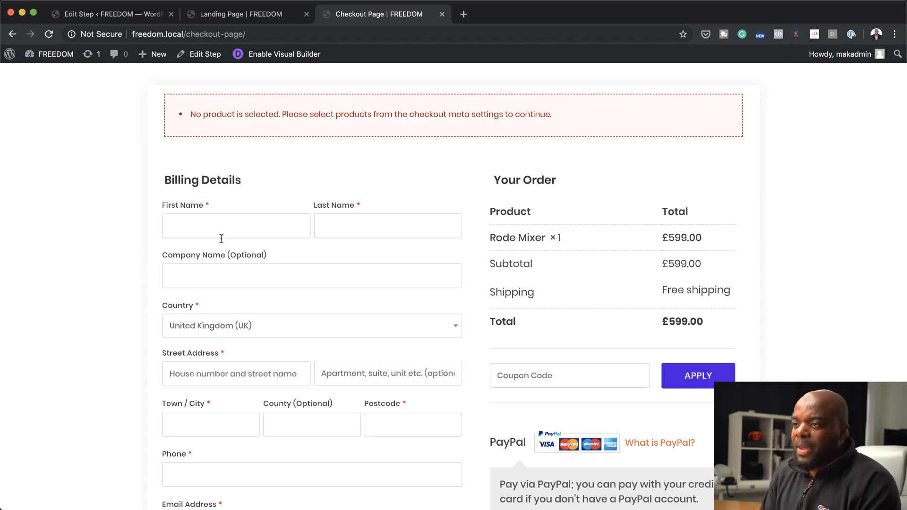
scroll(242, 354, "down", 5)
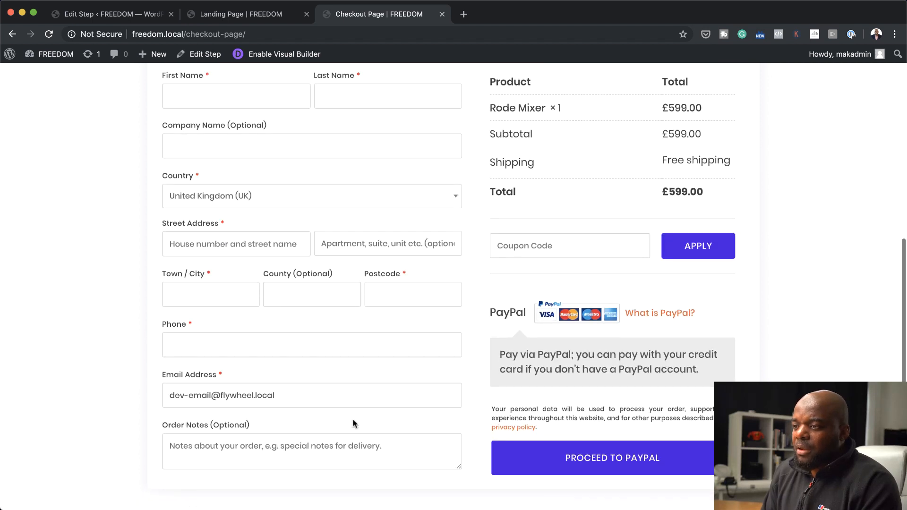
scroll(596, 295, "up", 1)
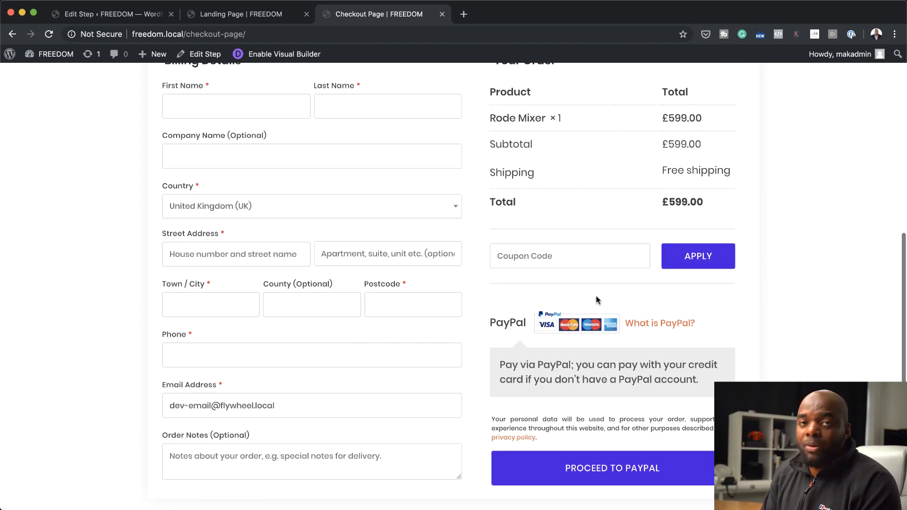
scroll(264, 210, "up", 2)
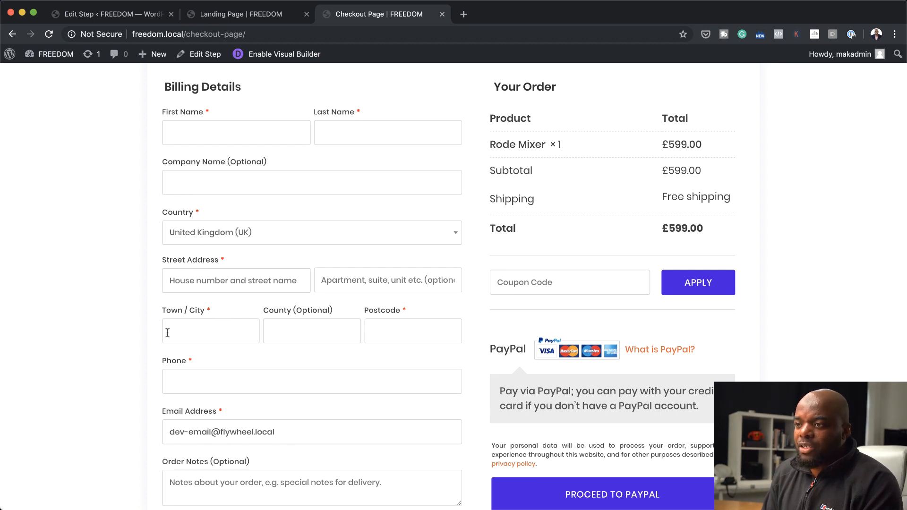
scroll(315, 352, "up", 9)
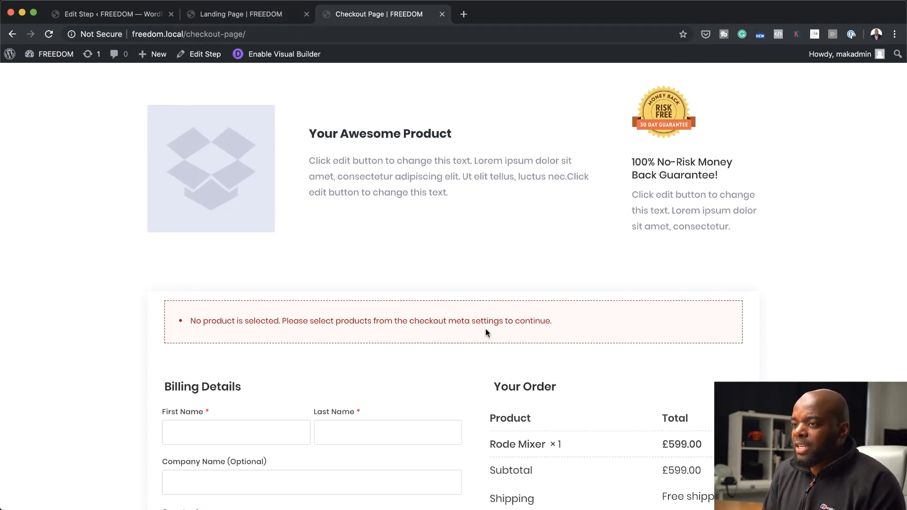
Check the landing page's design, open the checkout page in the Visual Builder and delete the placeholder product row
left_click(255, 18)
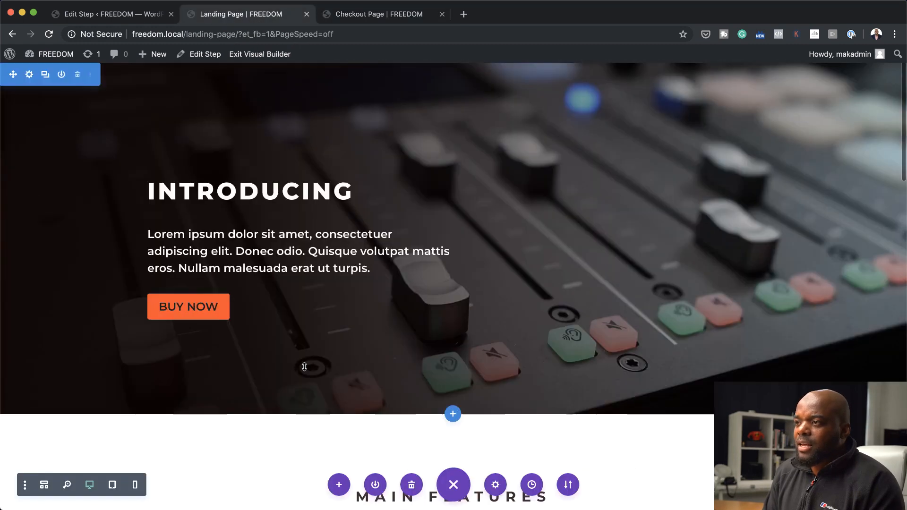
left_click(353, 16)
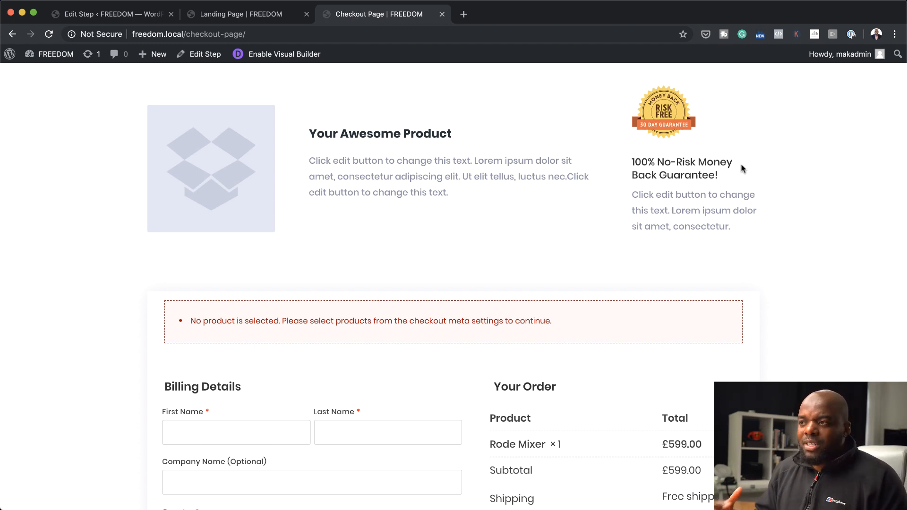
left_click(296, 55)
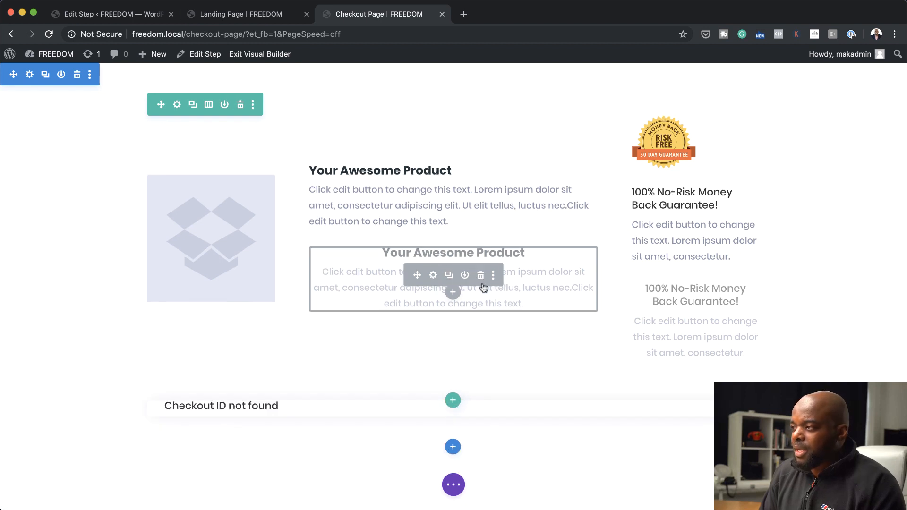
left_click(240, 105)
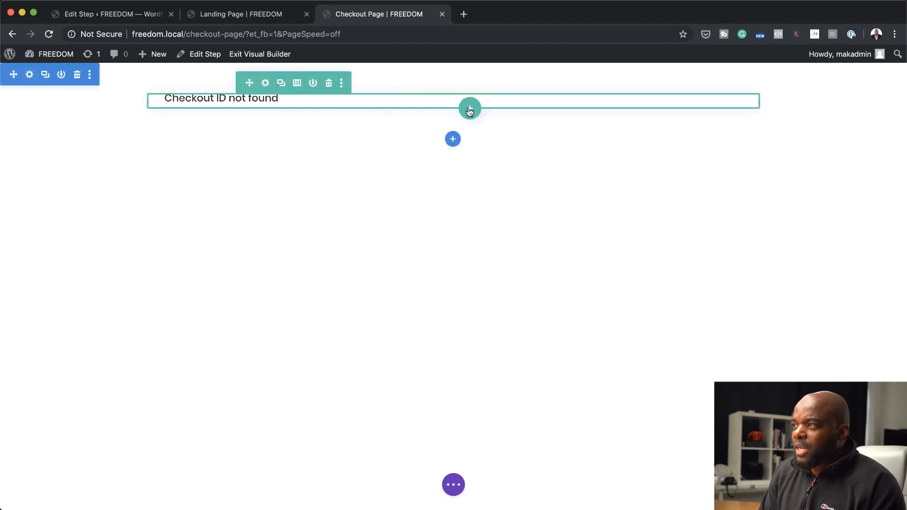
Add a regular section with a two-column row above the checkout section, with a close-up mixer image in its first column
left_click(453, 139)
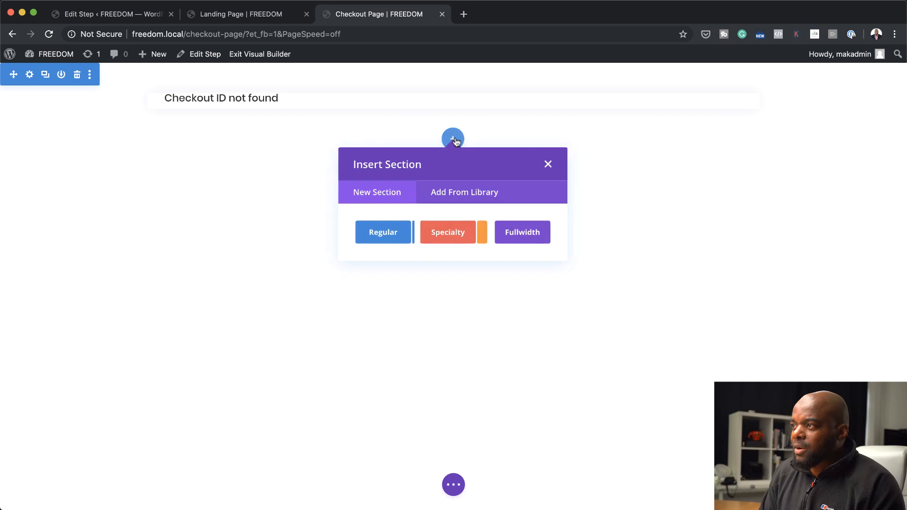
left_click(378, 231)
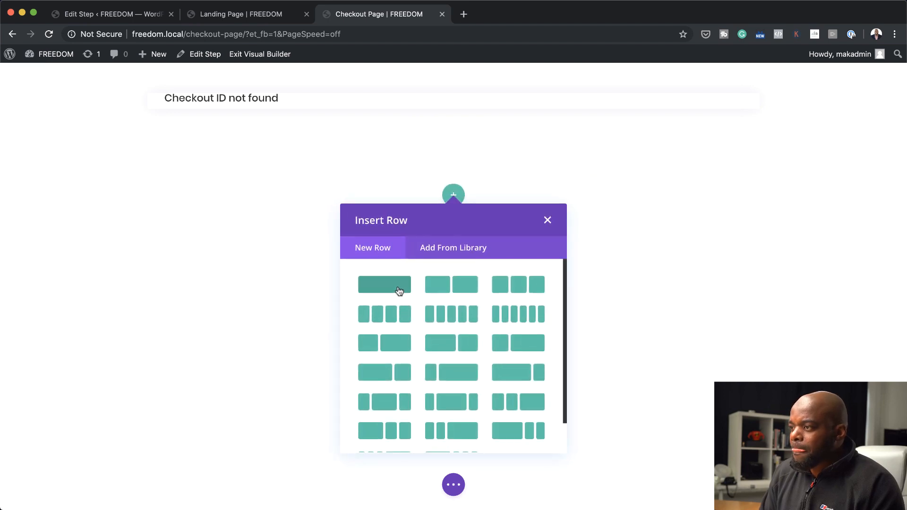
left_click(463, 288)
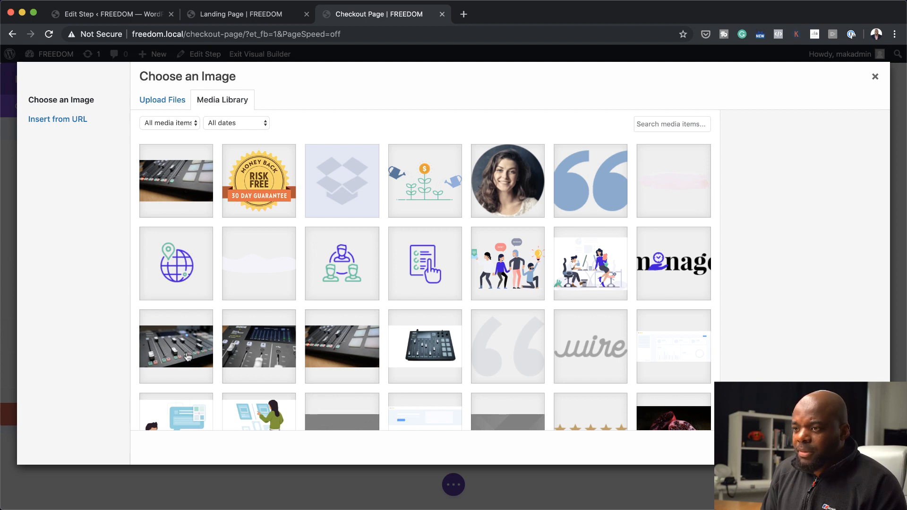
left_click(258, 351)
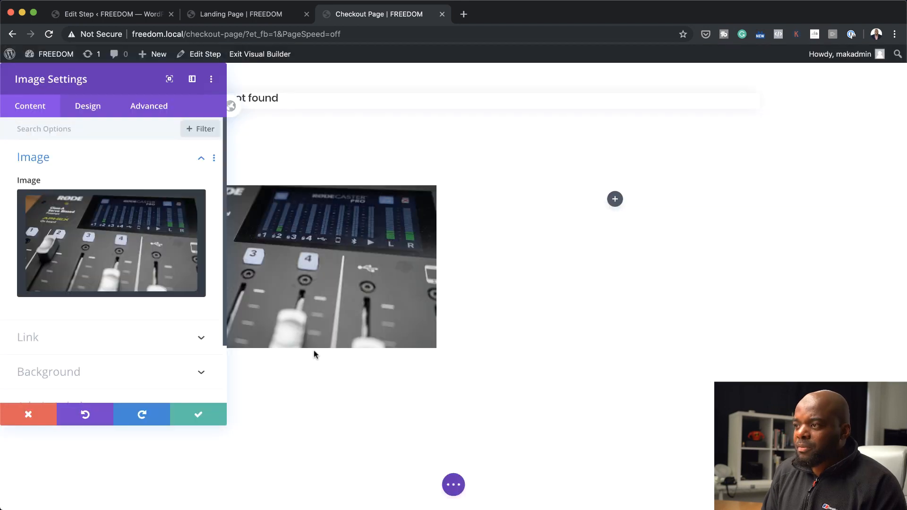
left_click(199, 414)
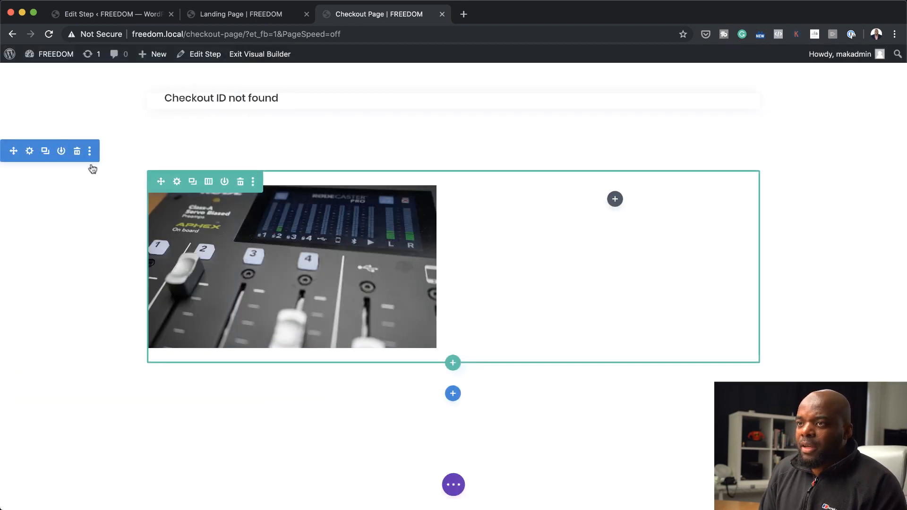
left_click_drag(12, 151, 26, 87)
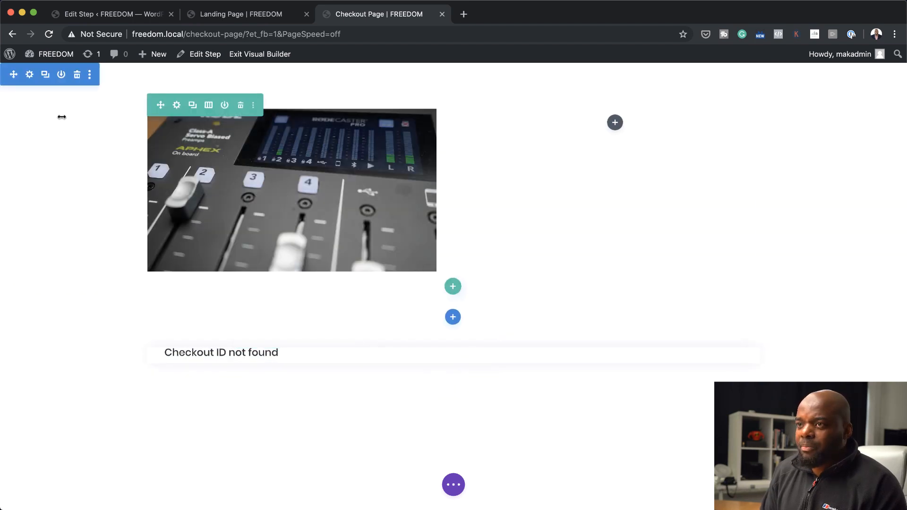
Give the new image section a near-black background color that suits the landing page, and save the section settings
left_click(30, 76)
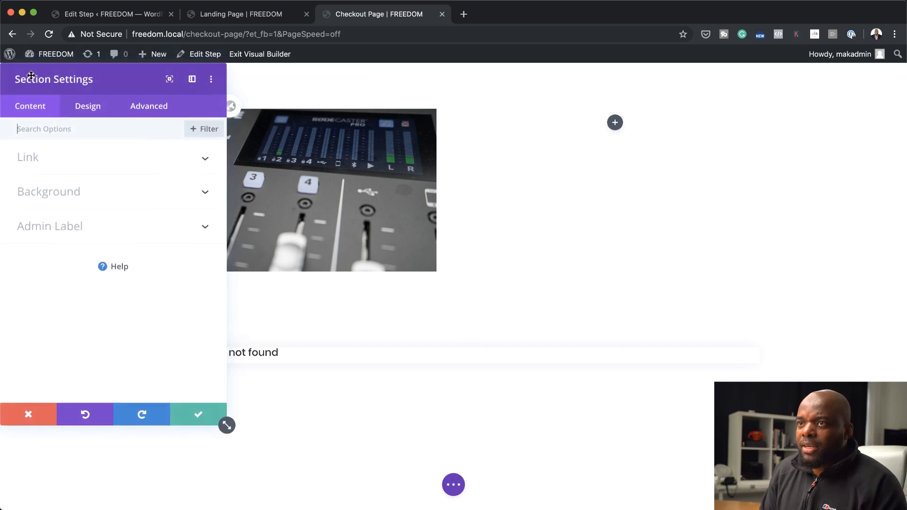
left_click(64, 196)
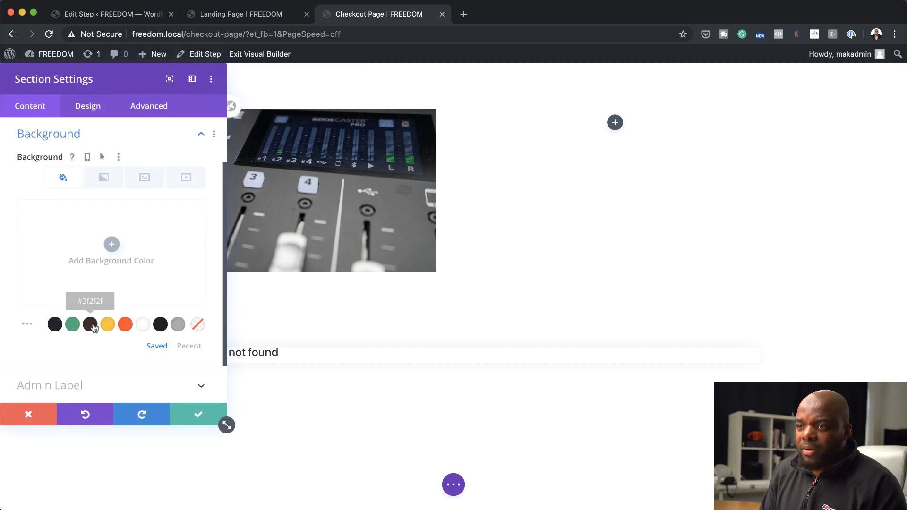
left_click(55, 325)
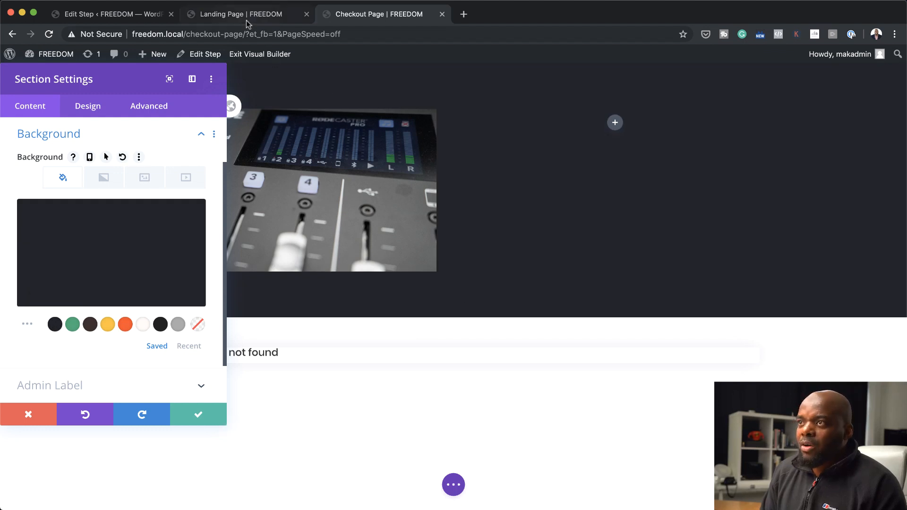
left_click(74, 282)
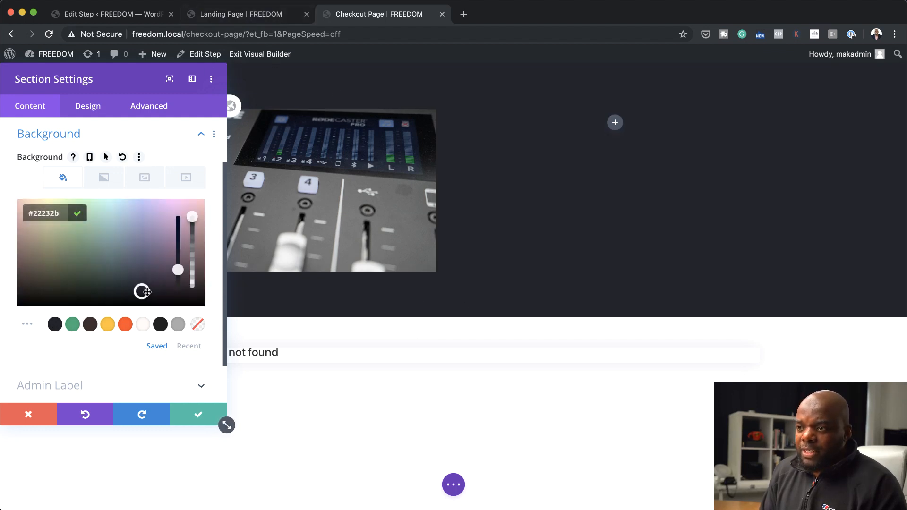
left_click_drag(142, 292, 6, 311)
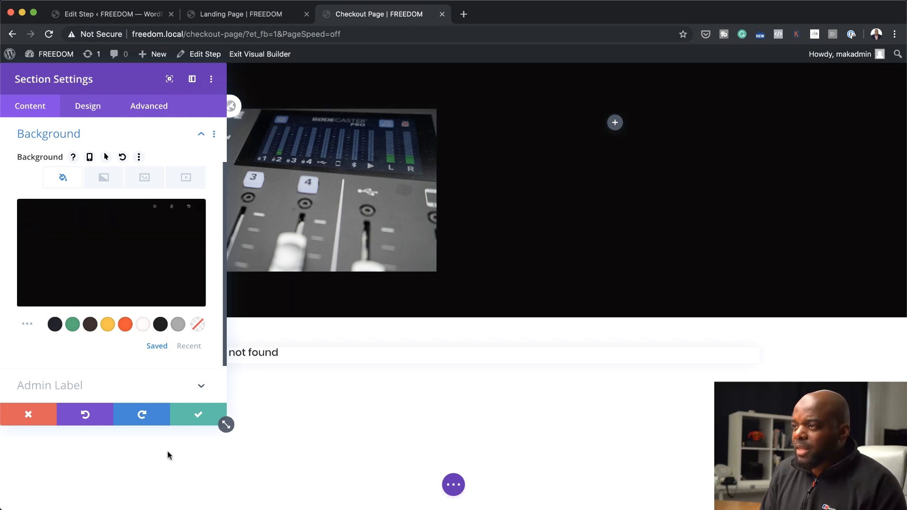
left_click(241, 14)
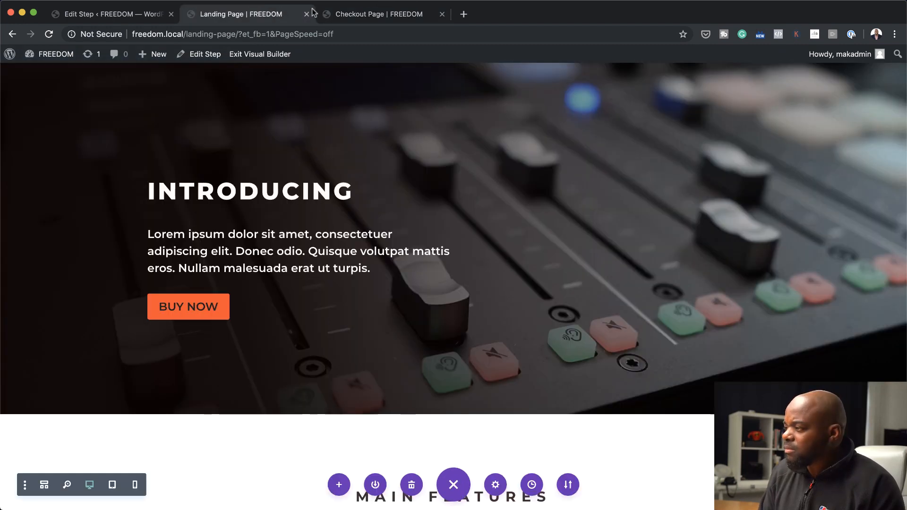
left_click(375, 14)
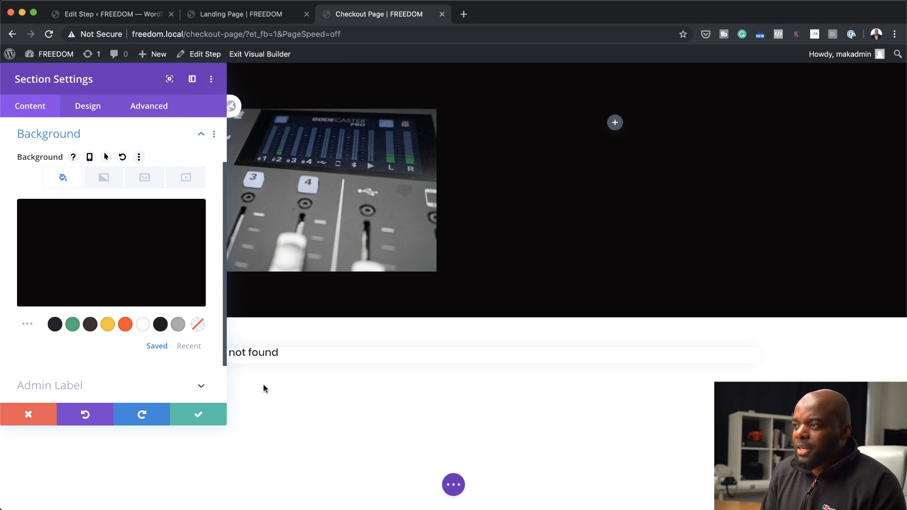
left_click(219, 419)
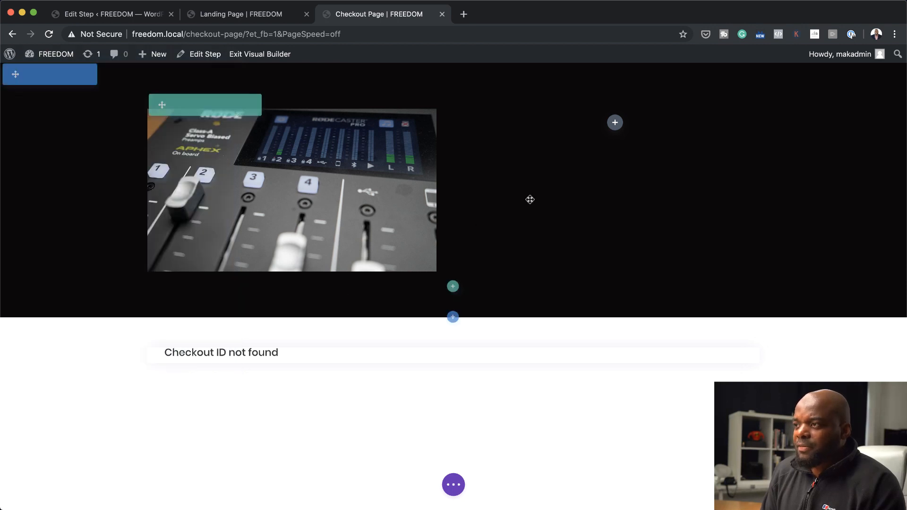
Add a Testimonial module to the empty second column, enter the author's name and turn off its background color
left_click(614, 123)
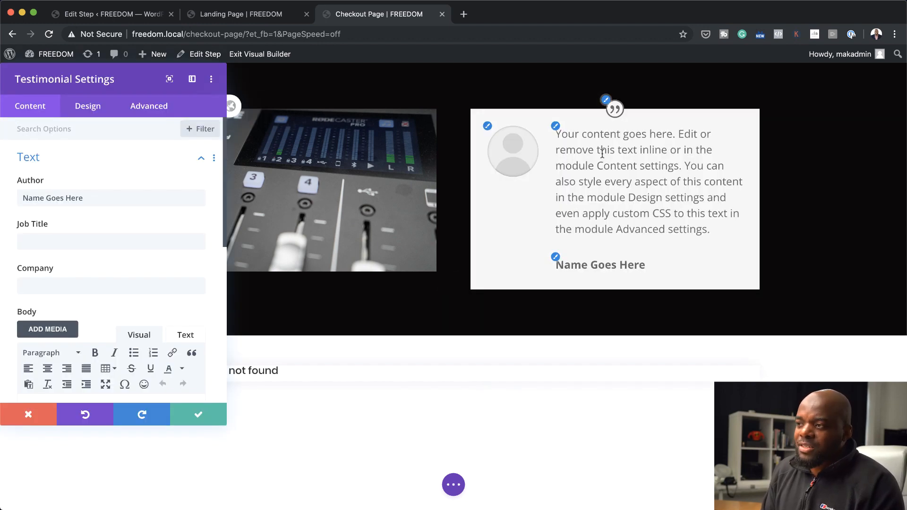
triple_click(104, 198)
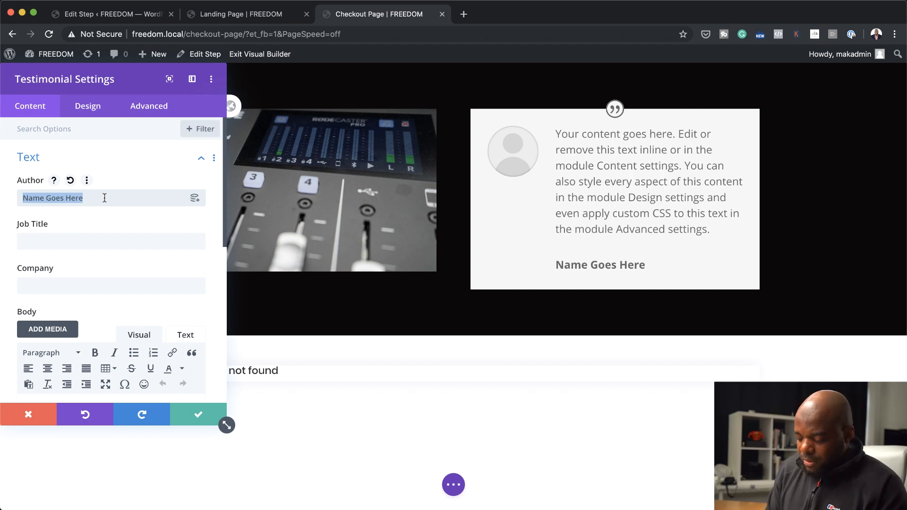
type("Jack")
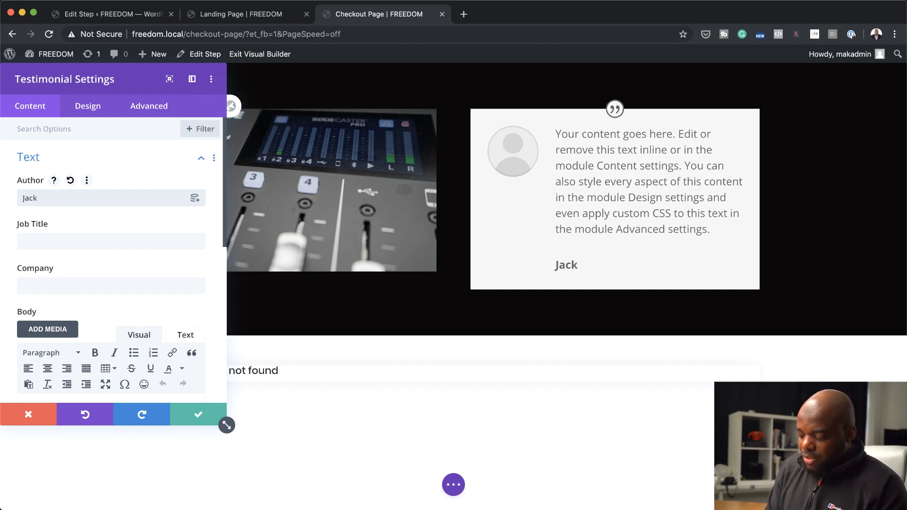
type(" Jones")
scroll(44, 253, "down", 10)
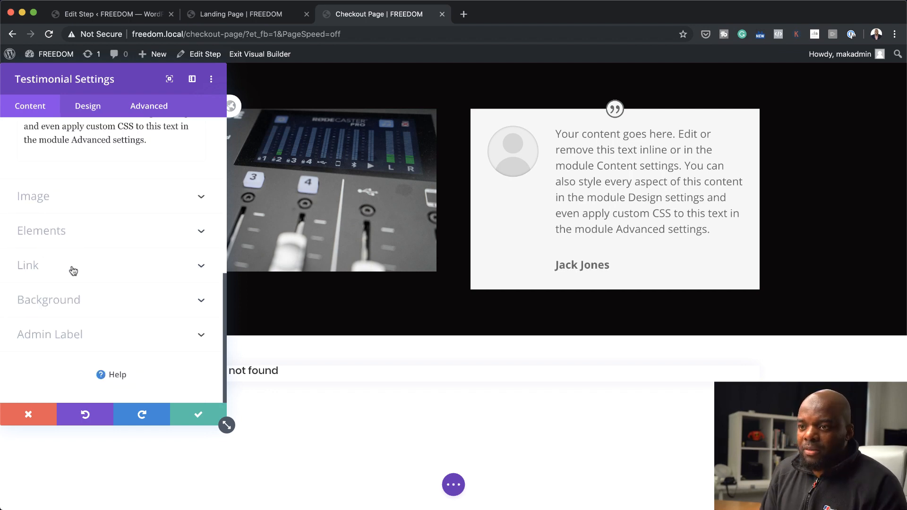
left_click(71, 303)
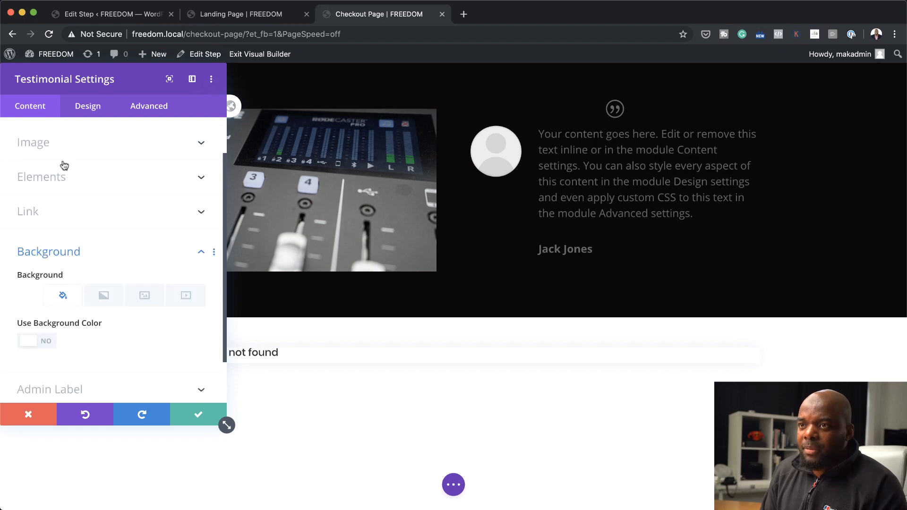
Use a portrait photo of a smiling man as the testimonial image and hide the quote icon
left_click(62, 151)
left_click(111, 224)
left_click(848, 447)
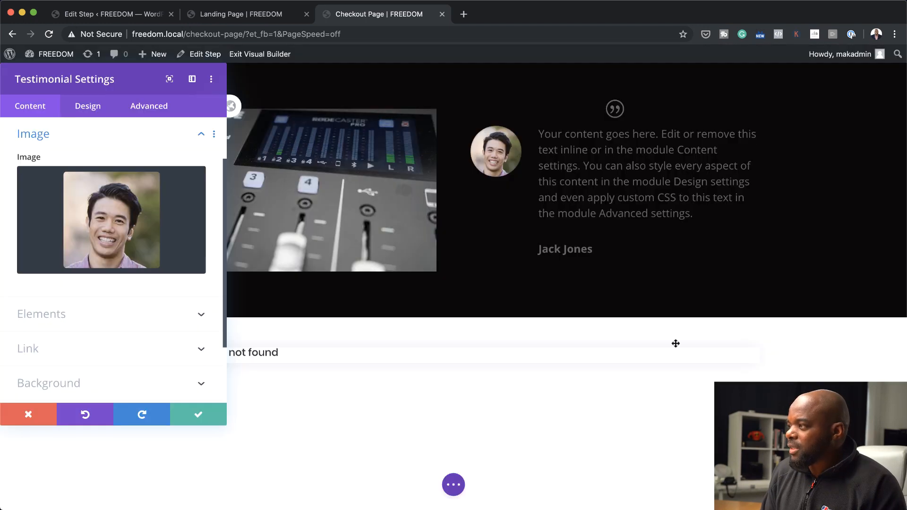
left_click(41, 314)
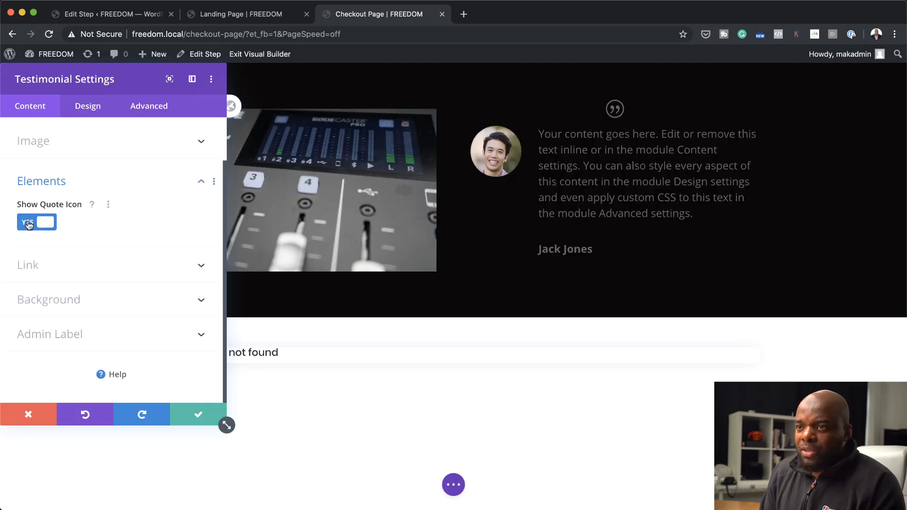
left_click(27, 224)
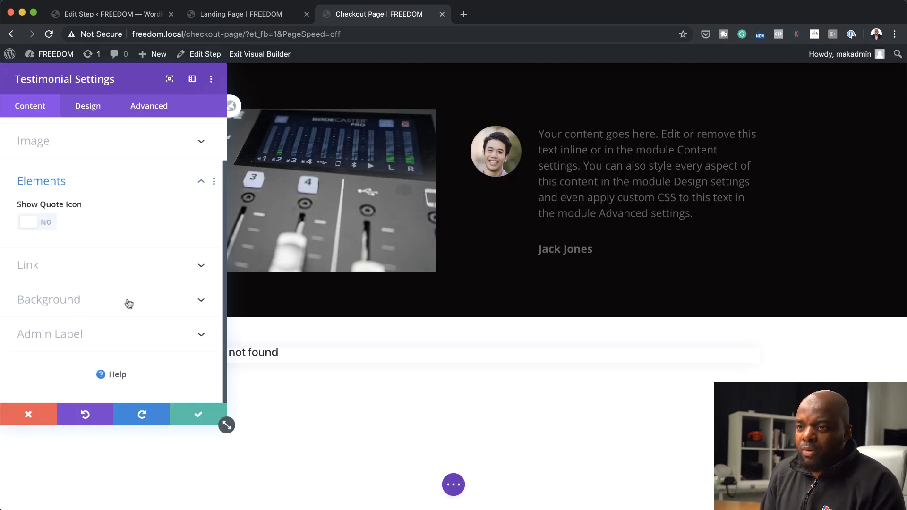
Style the testimonial's body text in off-white Montserrat at 14px and save the module
left_click(91, 107)
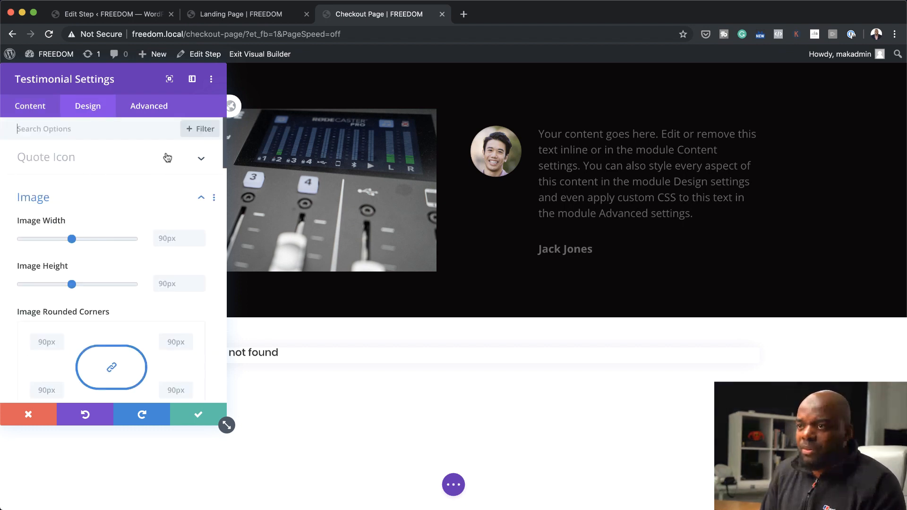
scroll(134, 335, "down", 10)
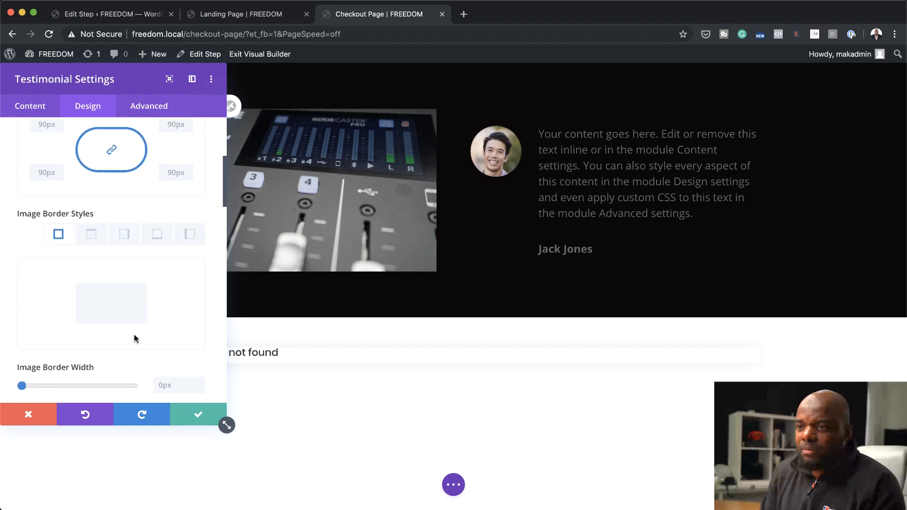
scroll(134, 334, "down", 15)
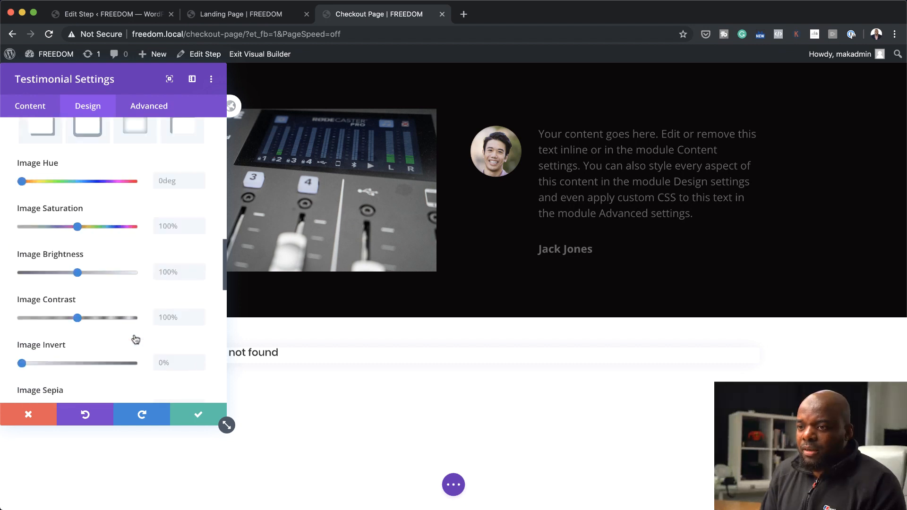
scroll(133, 323, "up", 20)
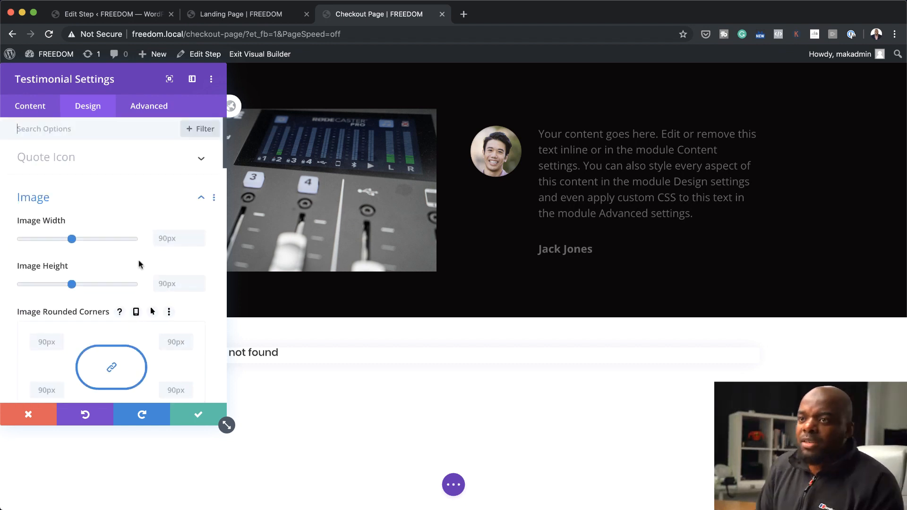
left_click(542, 134)
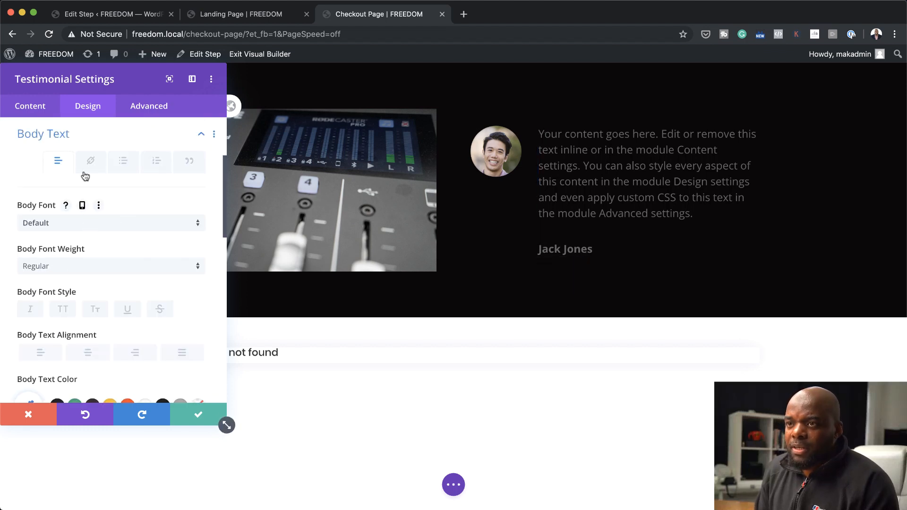
scroll(118, 275, "down", 3)
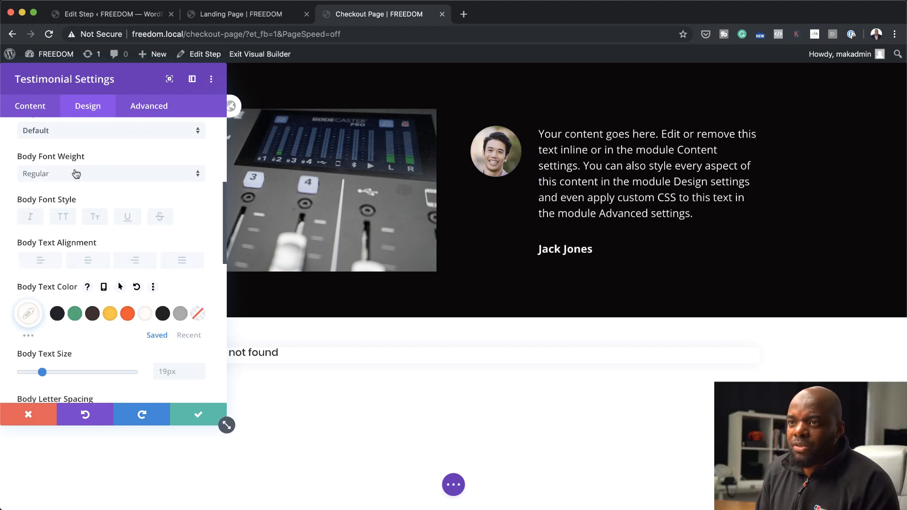
left_click(80, 136)
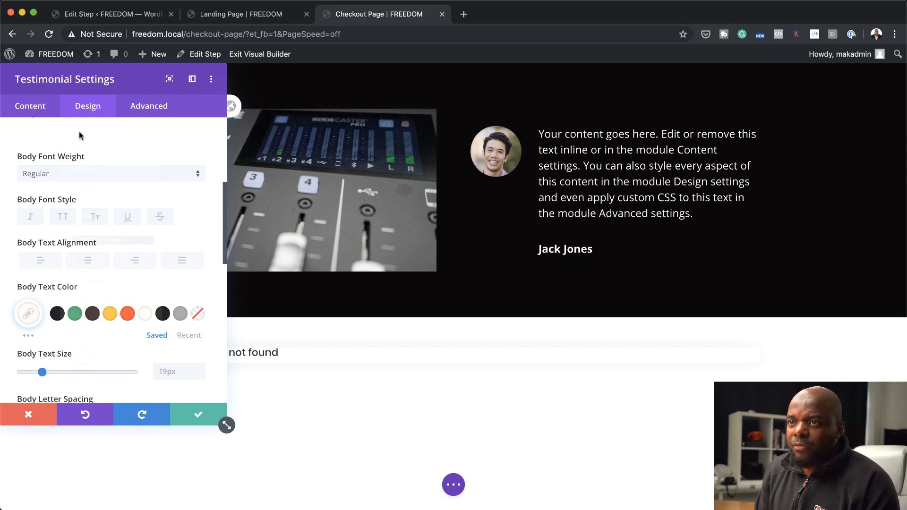
left_click(102, 163)
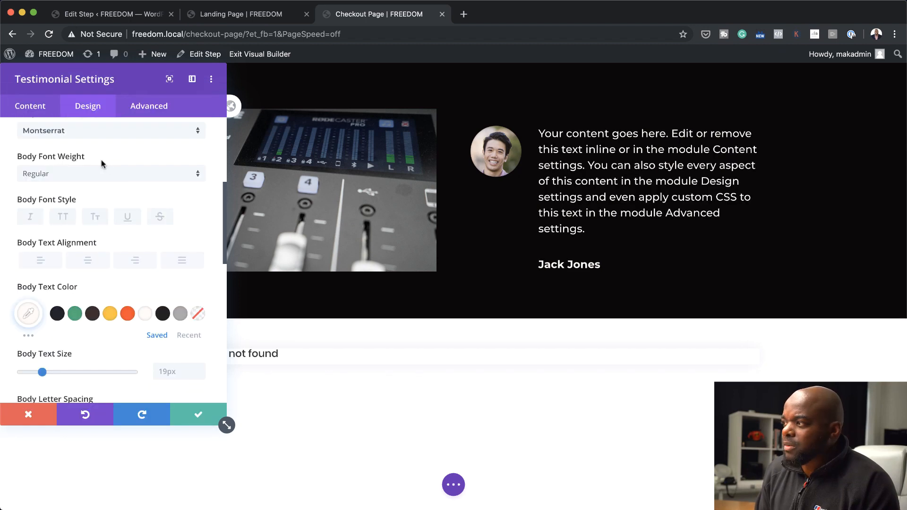
left_click_drag(42, 370, 37, 371)
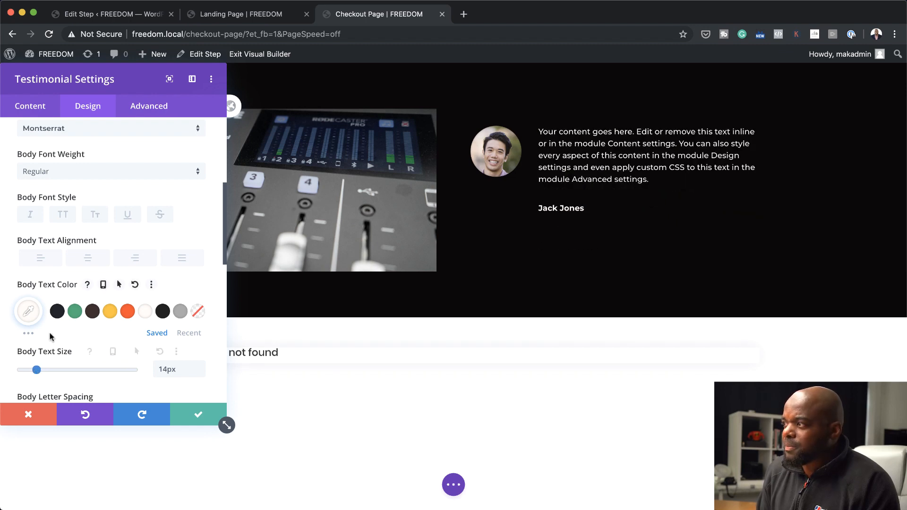
left_click(198, 414)
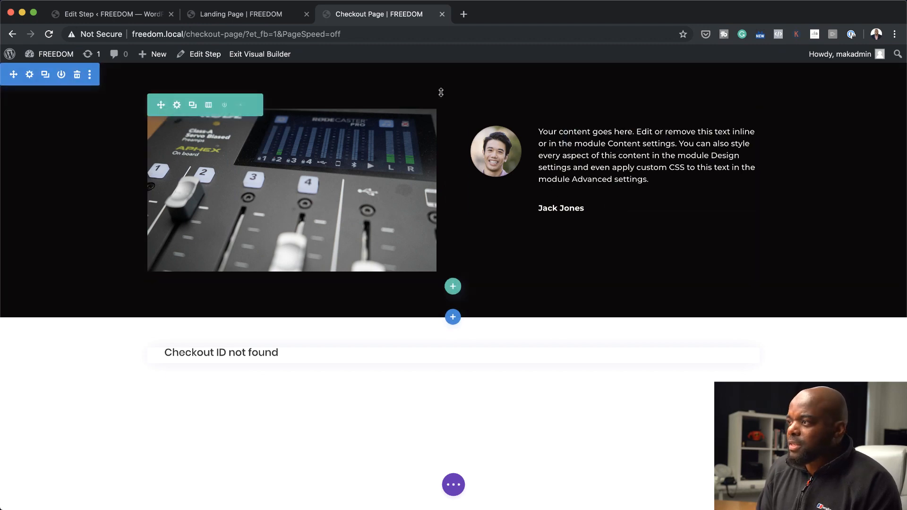
Add a single-column row below the image and testimonial row, with a Text module reading "Checkout"
left_click(453, 285)
left_click(412, 173)
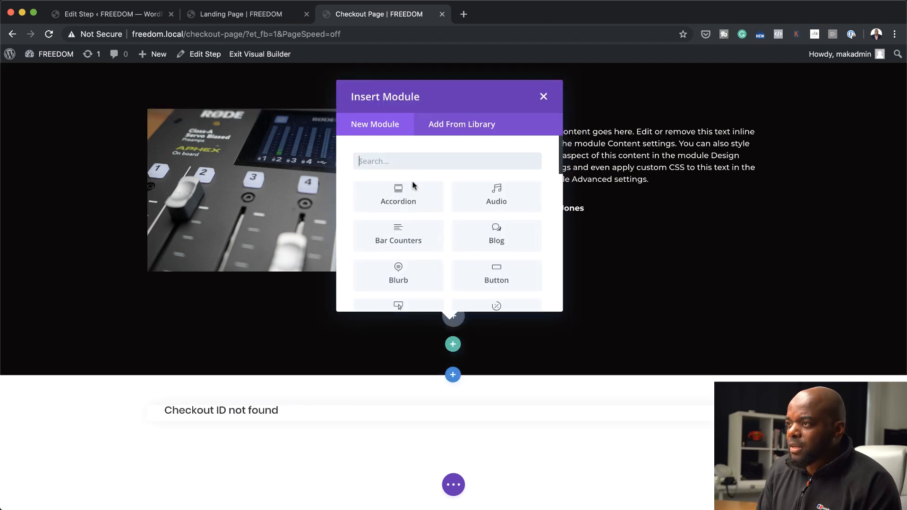
type("text")
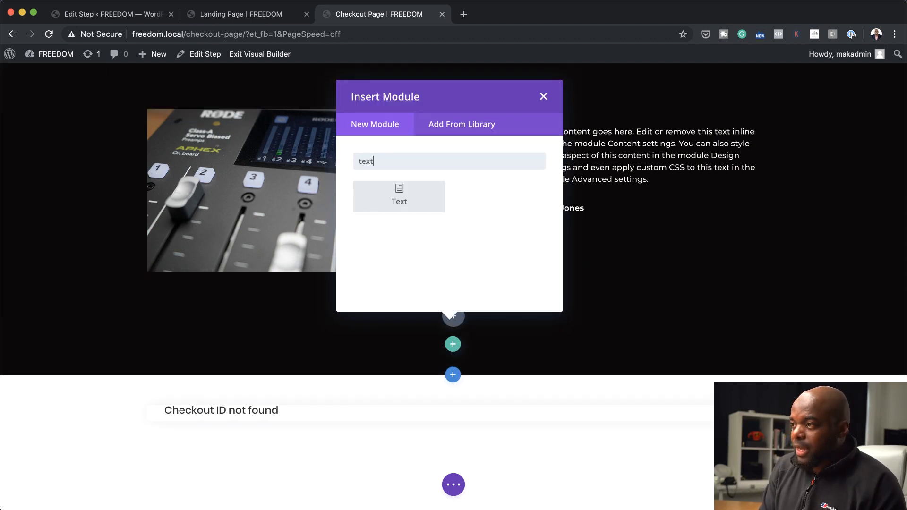
left_click(406, 193)
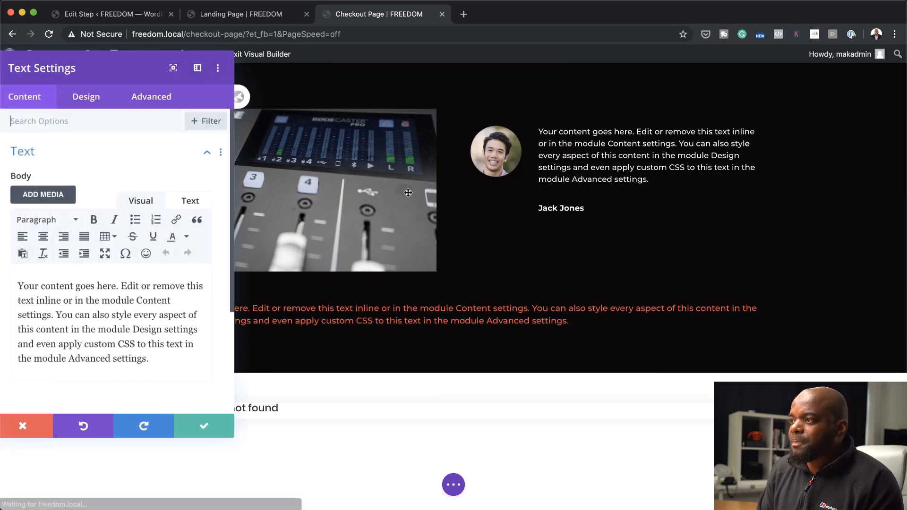
left_click_drag(128, 351, 148, 352)
type("C")
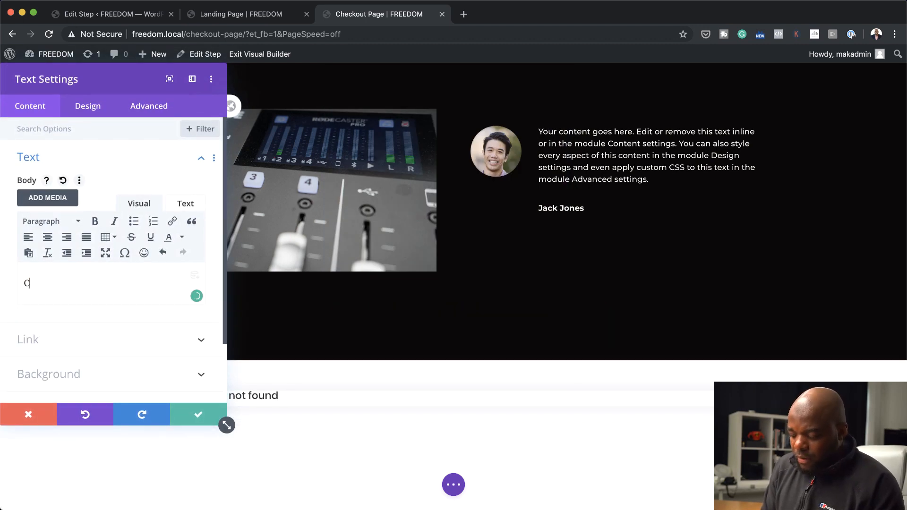
type("heckout")
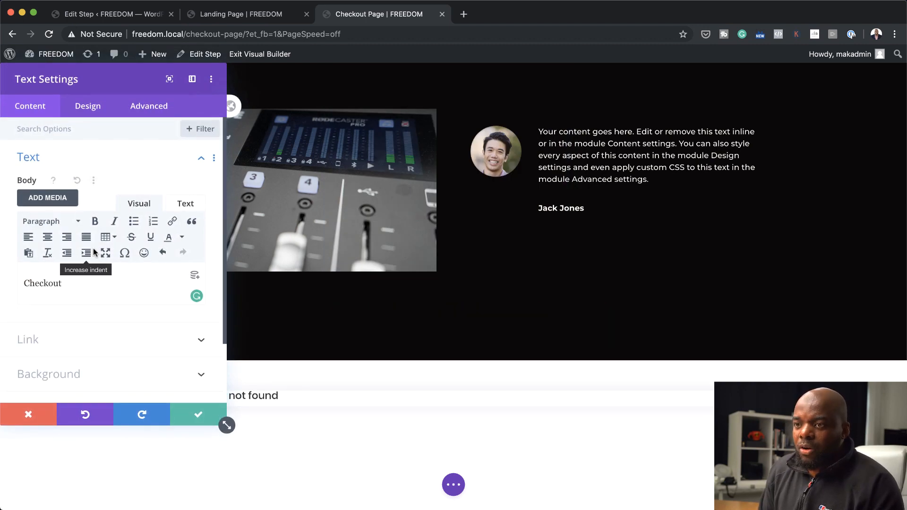
Center the Checkout heading text and set its font style to all capitals
left_click(88, 105)
left_click(52, 160)
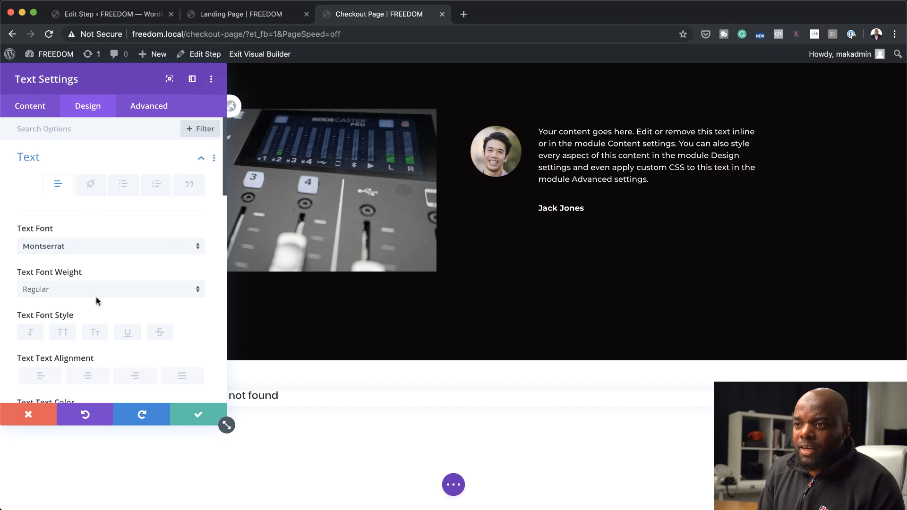
left_click(91, 374)
left_click(62, 333)
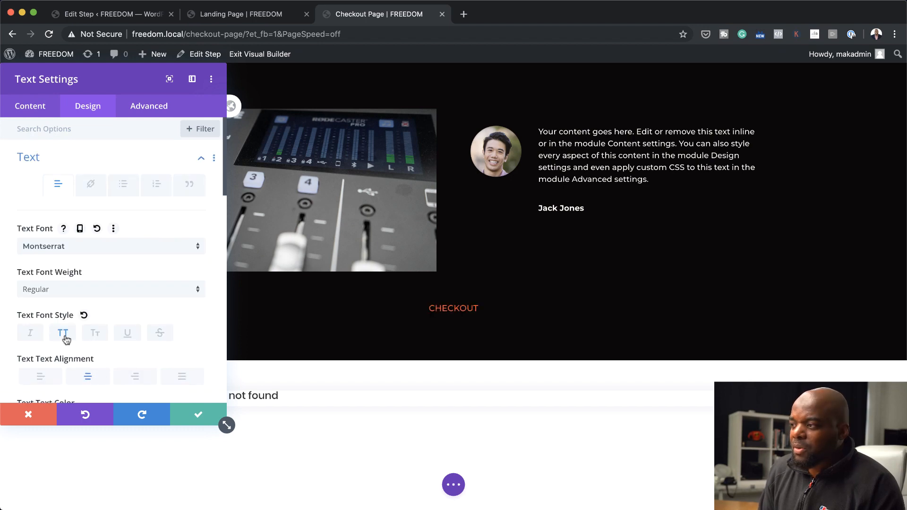
Set the Checkout heading's desktop text size to 27px and widen its letter spacing
scroll(114, 331, "down", 3)
scroll(115, 331, "down", 3)
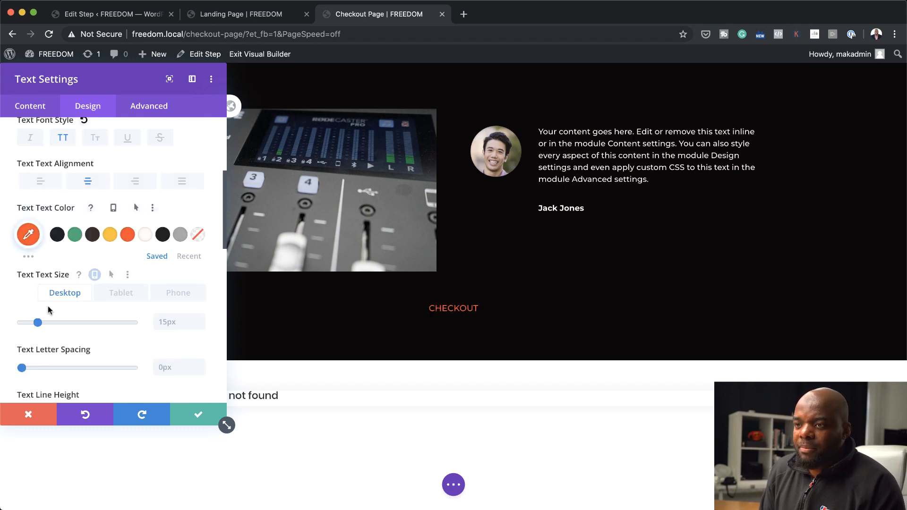
left_click_drag(36, 322, 52, 325)
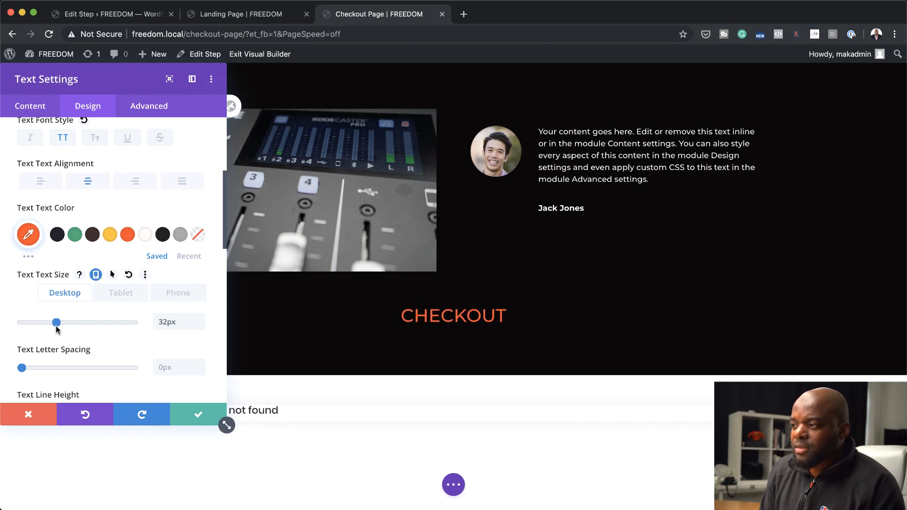
scroll(100, 370, "down", 3)
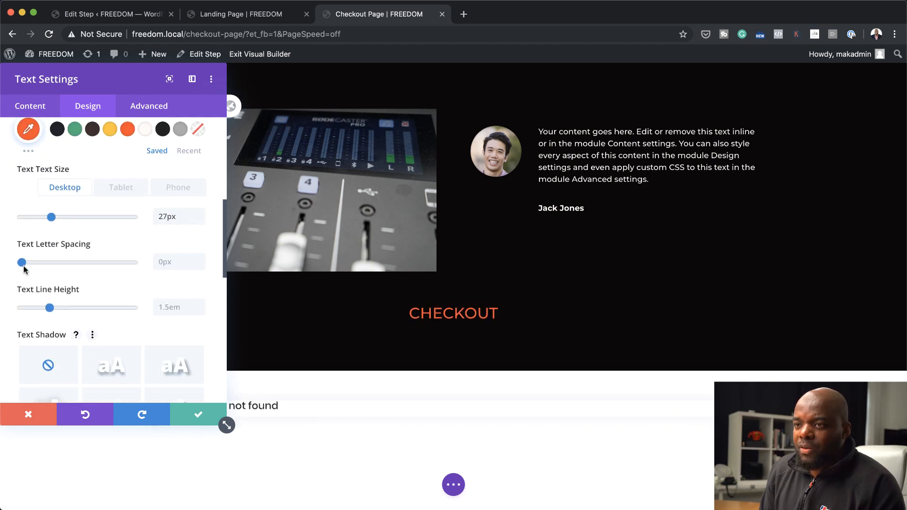
left_click_drag(23, 266, 30, 266)
Make the Checkout heading bold with the off-white color #fffbf7, and save the text settings
scroll(81, 233, "up", 4)
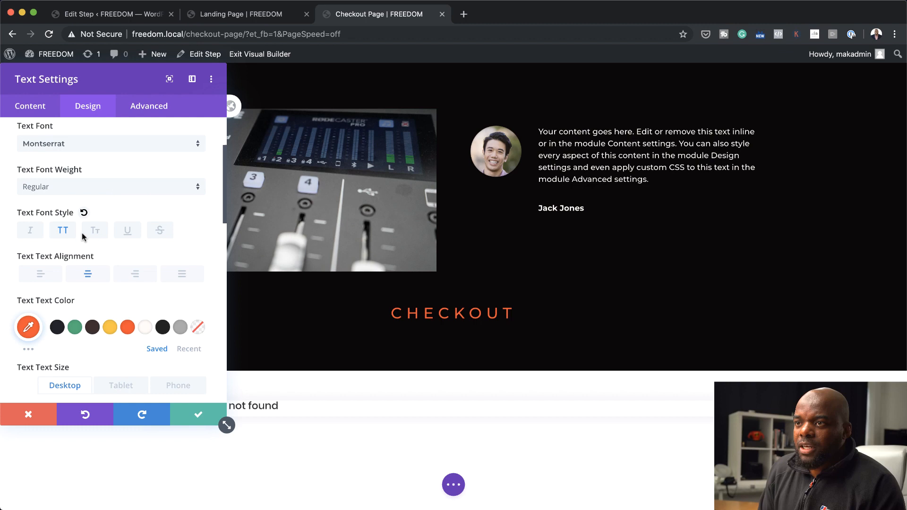
left_click(81, 190)
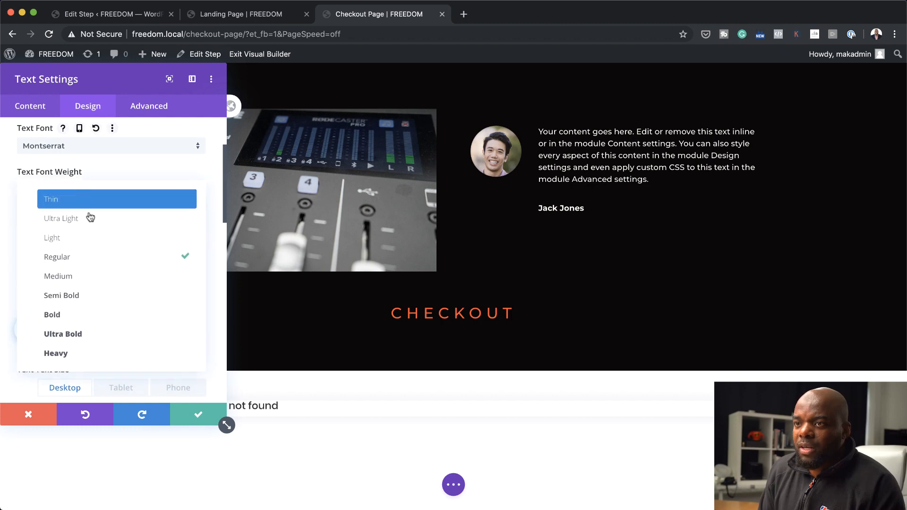
left_click(109, 315)
left_click(145, 330)
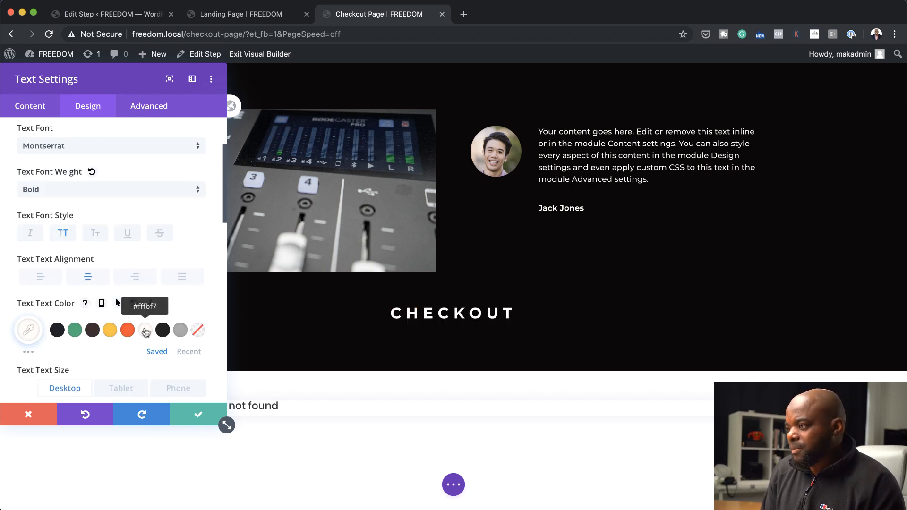
left_click(198, 414)
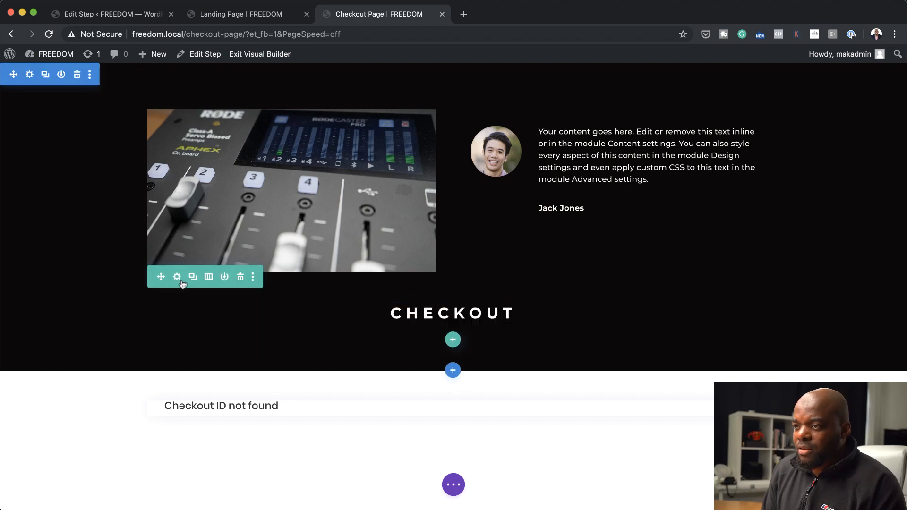
Move the Checkout heading row above the image and testimonial row, and insert a Divider module beneath the heading
left_click_drag(162, 276, 453, 141)
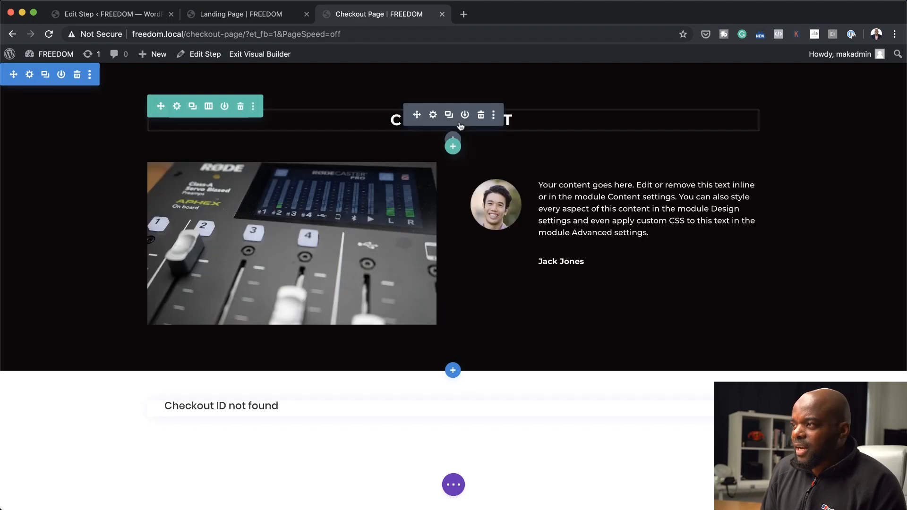
left_click(453, 140)
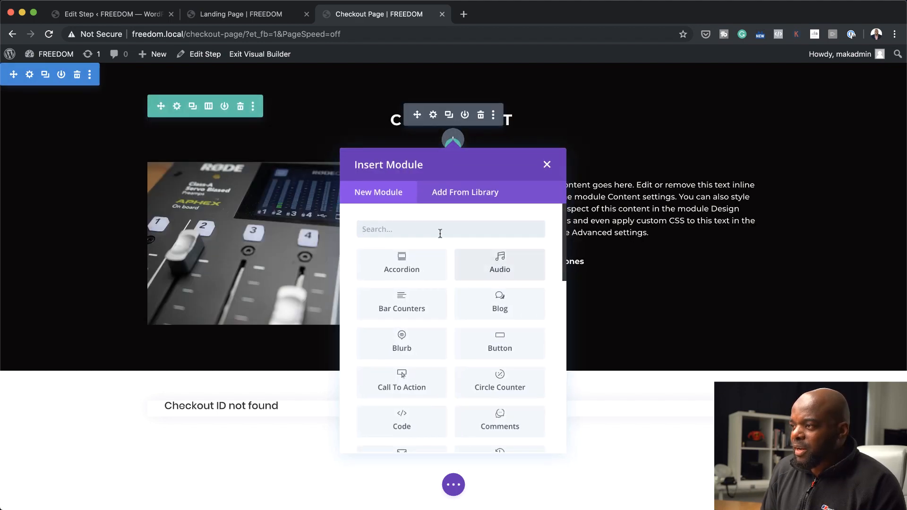
type("div")
left_click(406, 264)
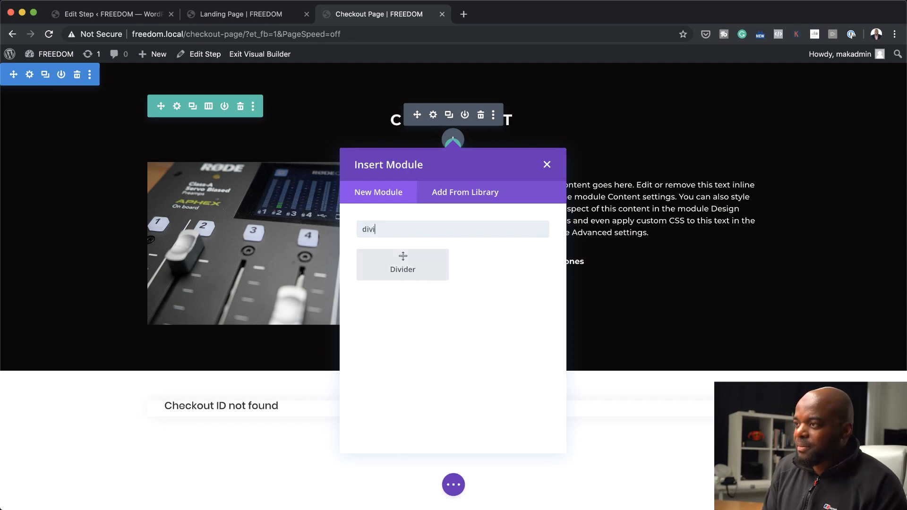
Set the divider's line color to #fffbf7 with its opacity lowered to 0.27, and save the divider settings
left_click(88, 106)
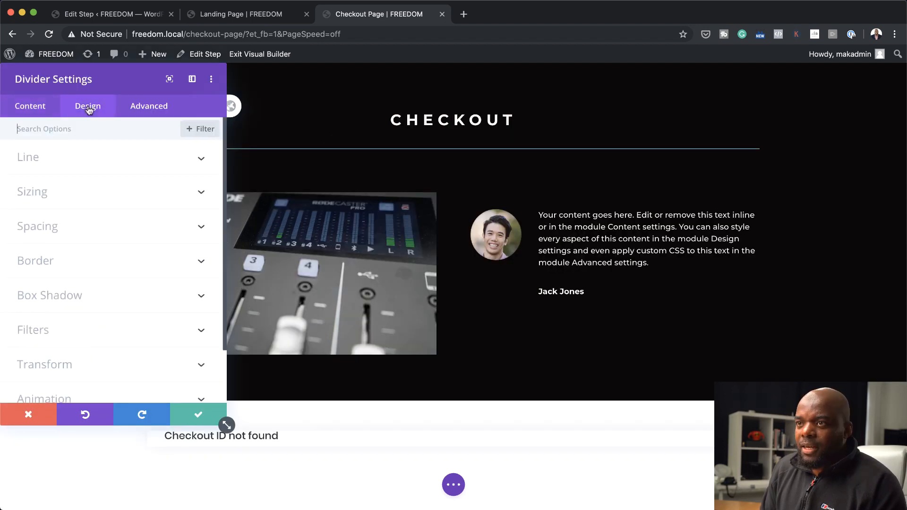
left_click(56, 163)
left_click(145, 207)
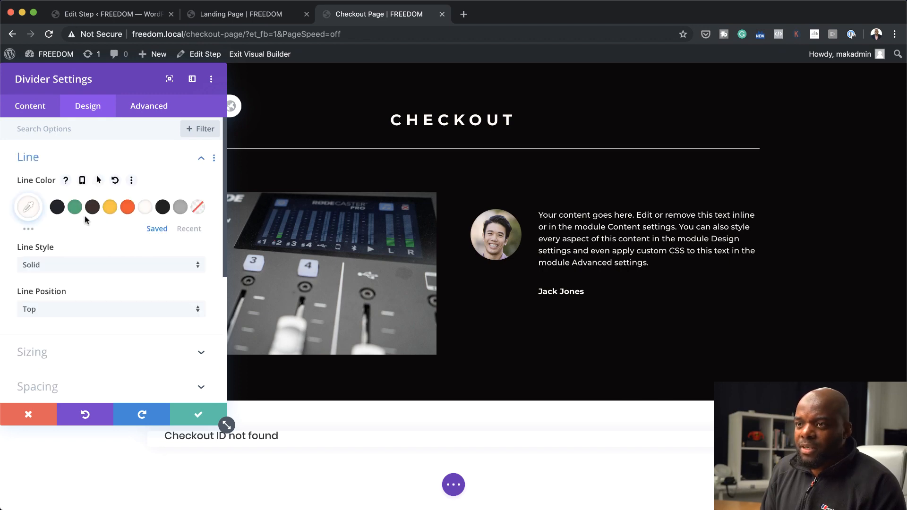
left_click(28, 207)
left_click_drag(193, 218, 193, 263)
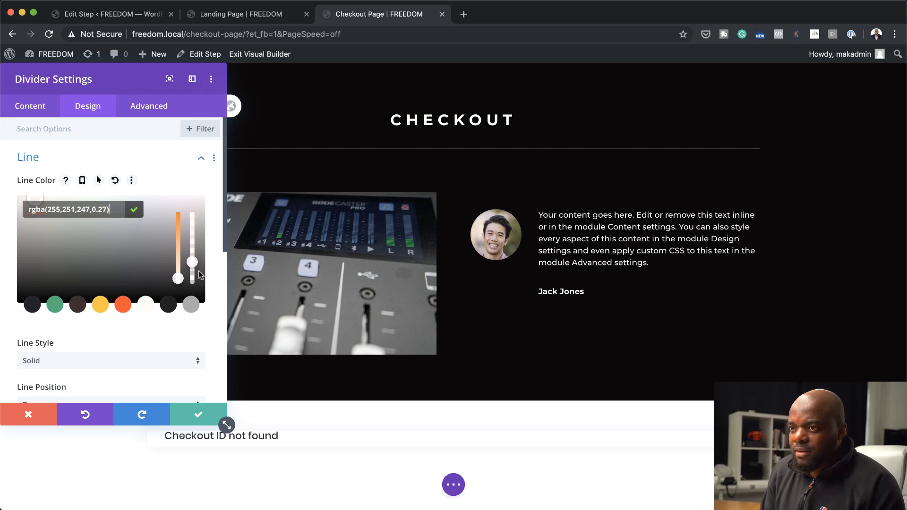
left_click(198, 414)
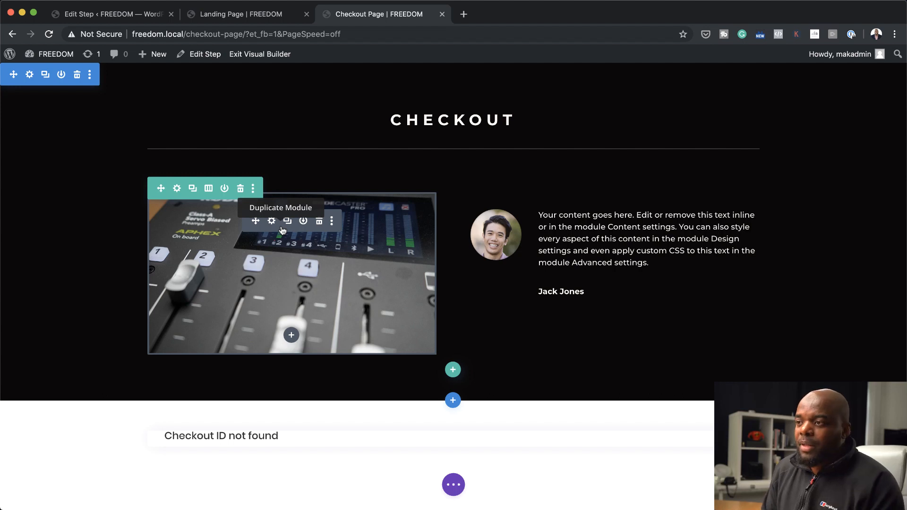
Replace the mixer image beside the testimonial with a Video module
left_click(319, 222)
left_click(291, 205)
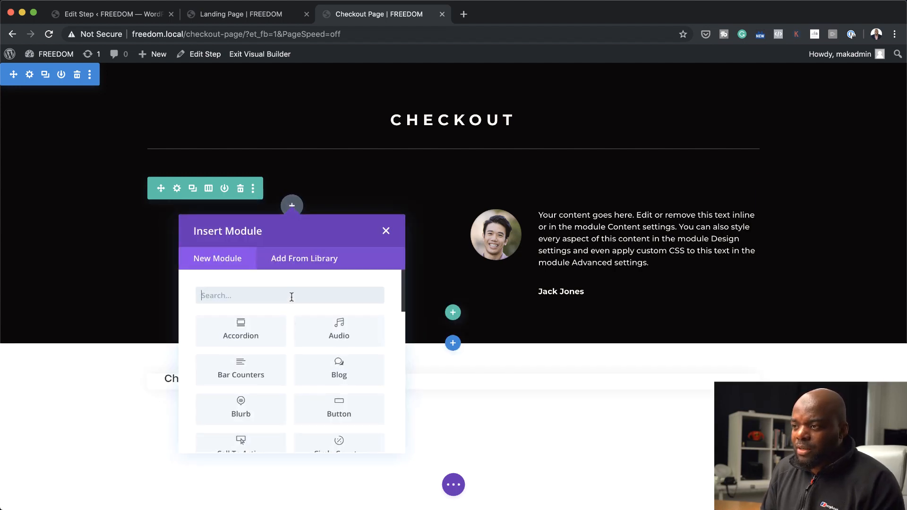
left_click(292, 297)
type("vi")
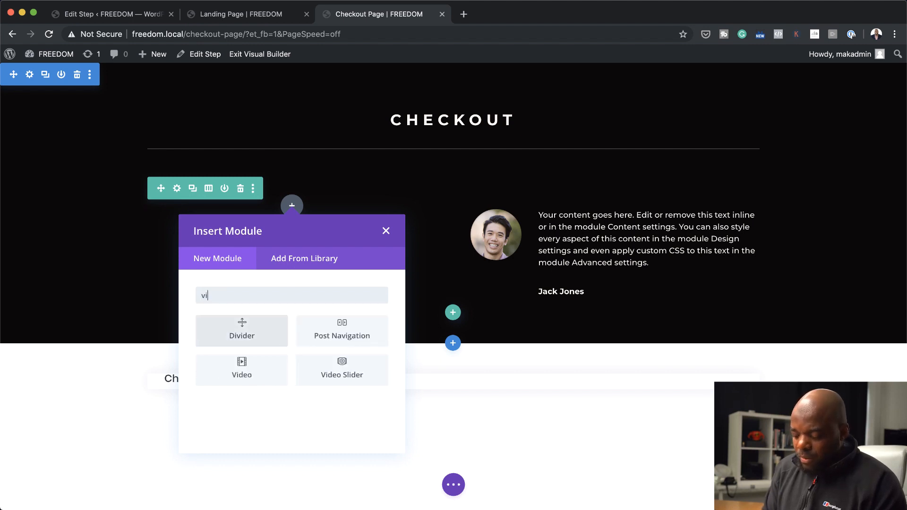
left_click(260, 364)
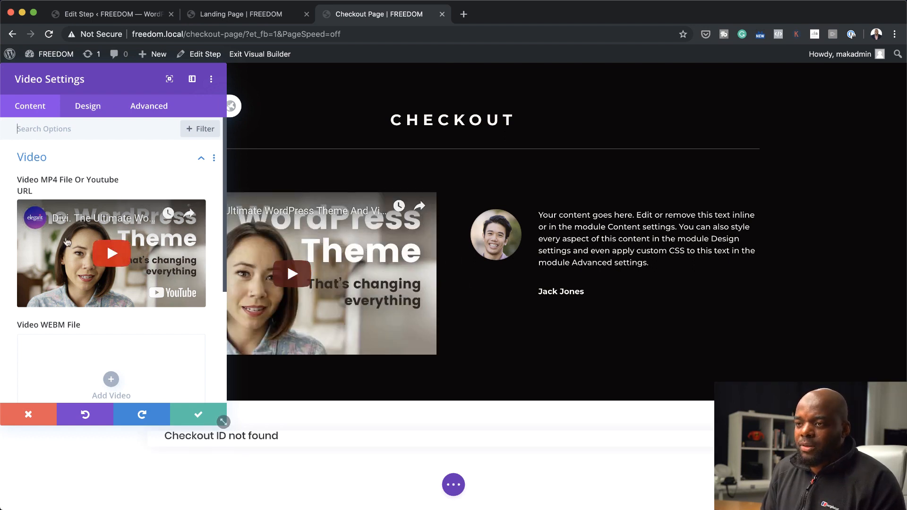
Set the video's overlay image to 2.jpg, the mixer close-up, from the media library
scroll(101, 326, "down", 2)
scroll(101, 324, "down", 4)
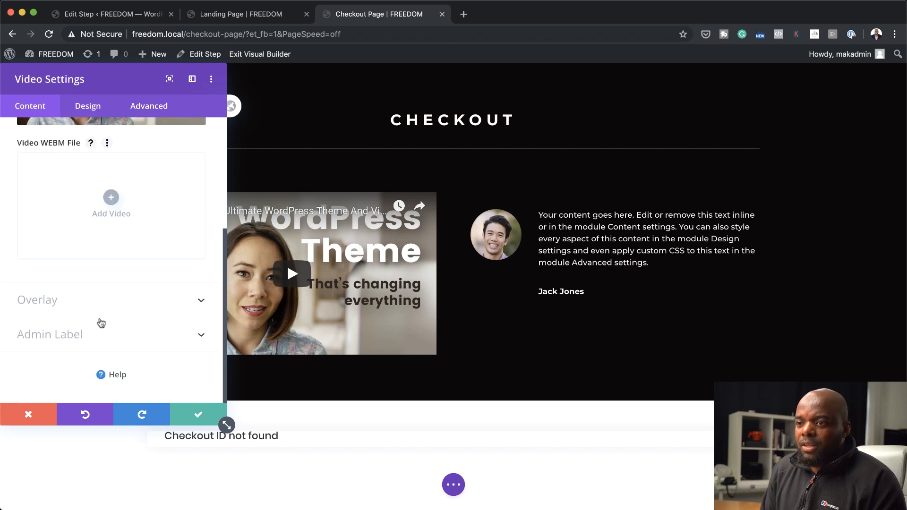
left_click(45, 304)
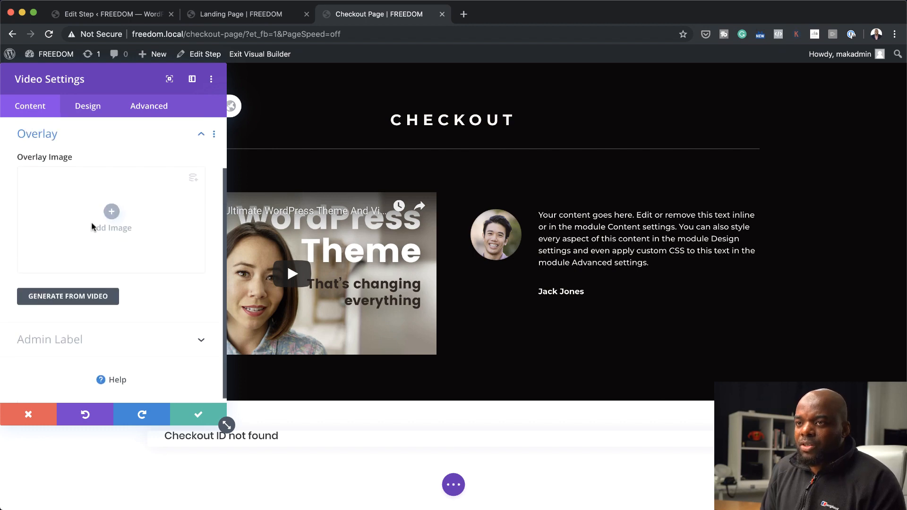
left_click(111, 212)
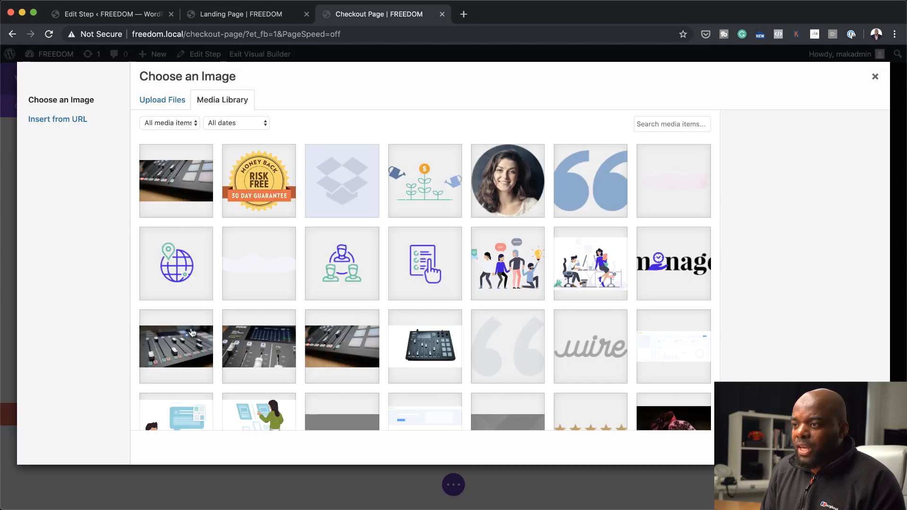
left_click(341, 350)
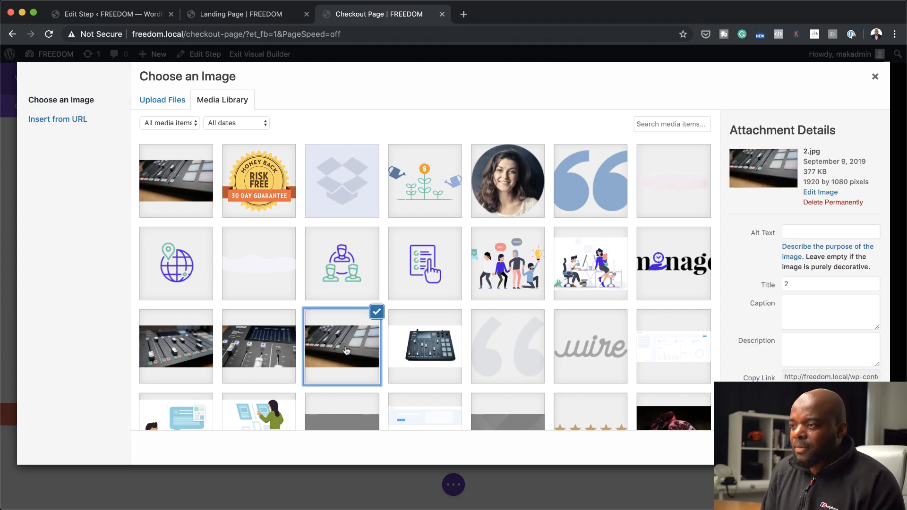
left_click(850, 448)
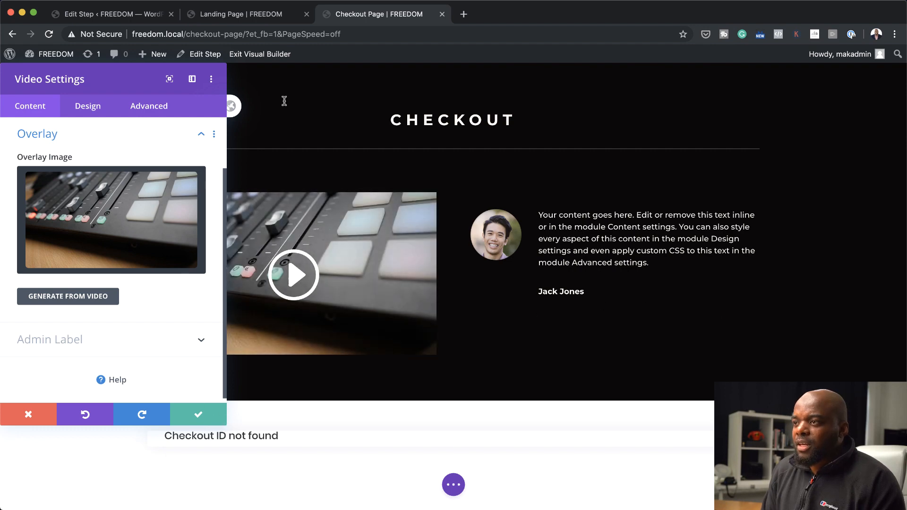
Set the video's overlay background color to rgba(34,35,43,0.59), moving the settings window clear of the video
left_click_drag(142, 85, 689, 102)
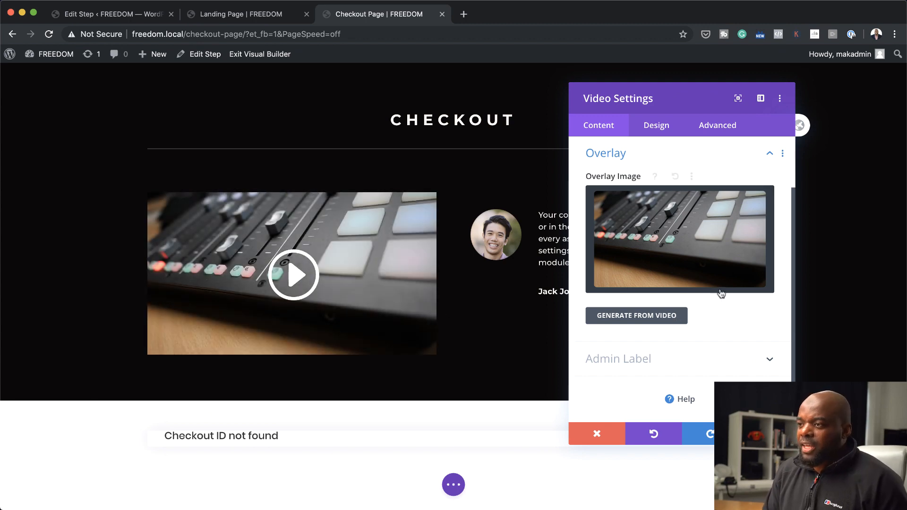
left_click(664, 128)
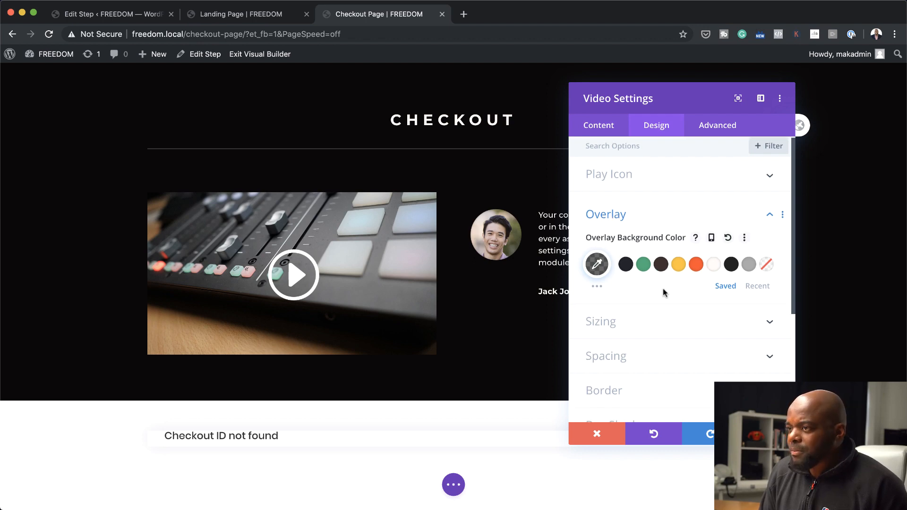
scroll(664, 291, "down", 1)
left_click(681, 258)
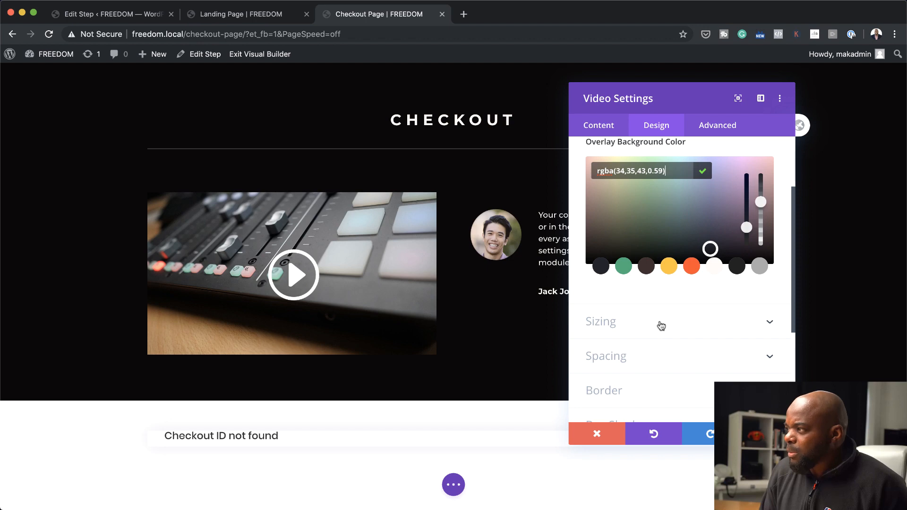
scroll(663, 325, "down", 3)
Color the video's play icon #fffbf7 with a custom size of 58px, and save the video settings
left_click(630, 178)
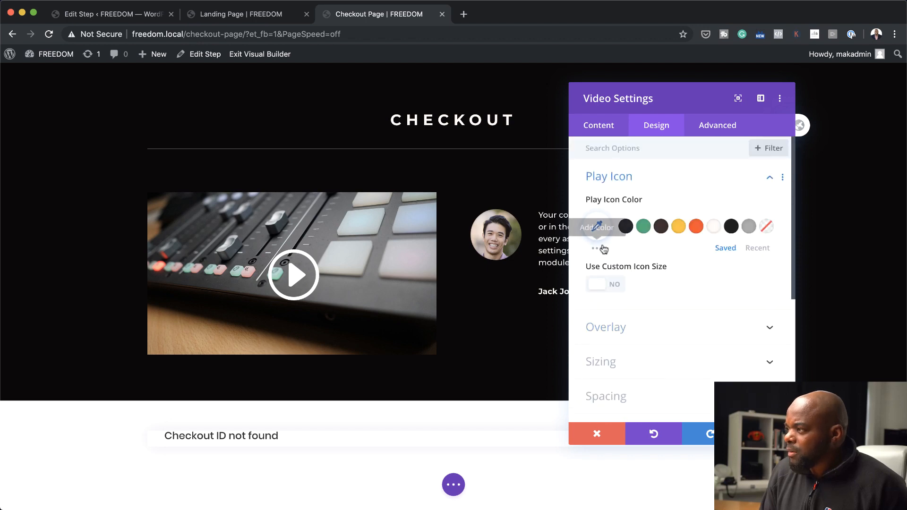
left_click(713, 228)
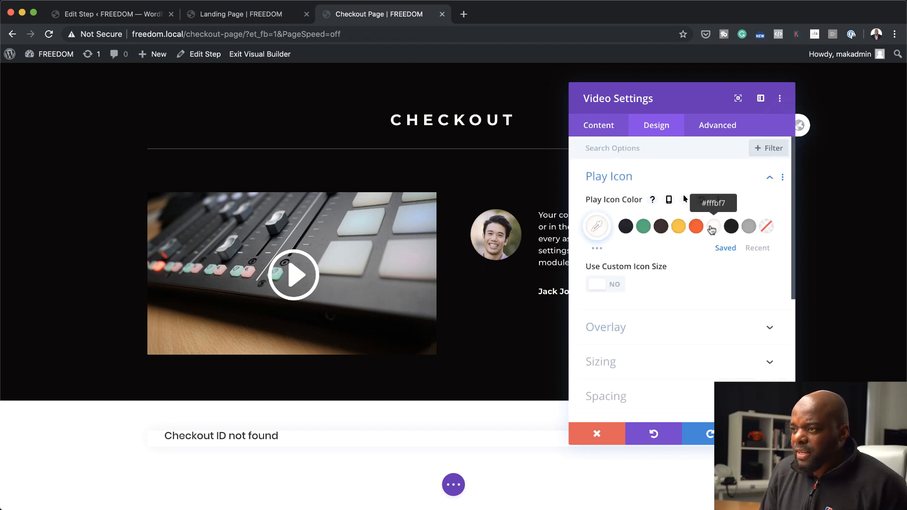
left_click(614, 285)
left_click_drag(679, 329, 643, 334)
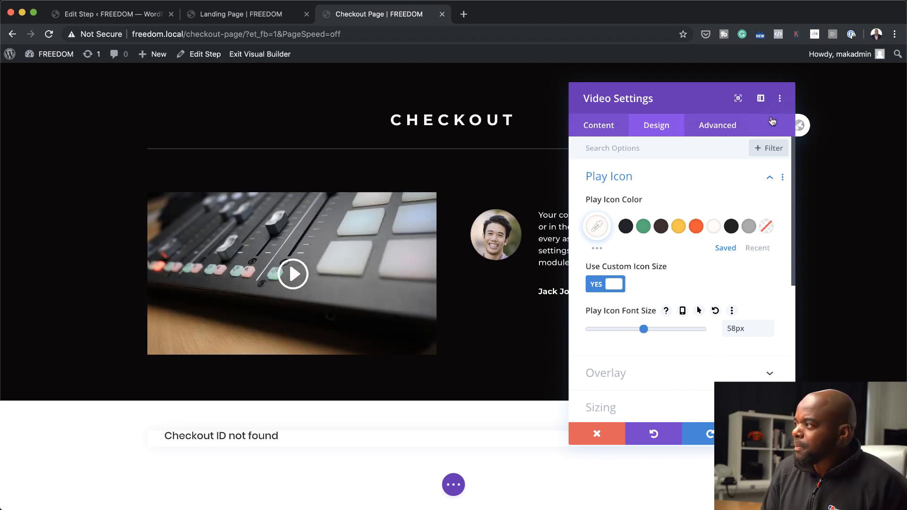
left_click(766, 434)
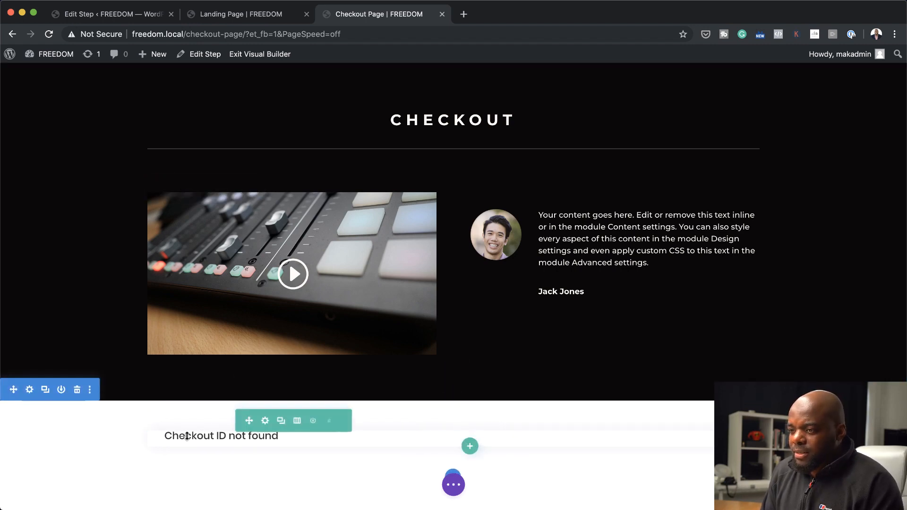
Save the checkout page and exit the Visual Builder to review the live page from heading to payment section
key("super+s")
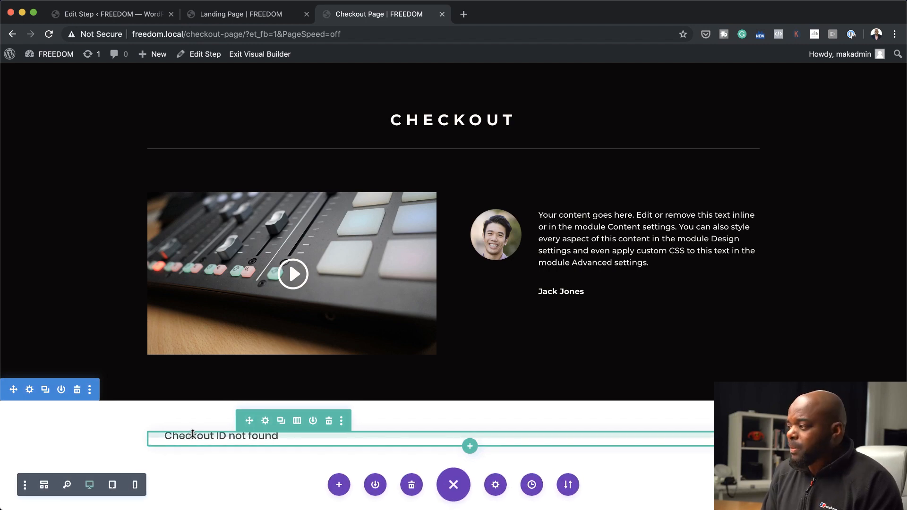
left_click(263, 56)
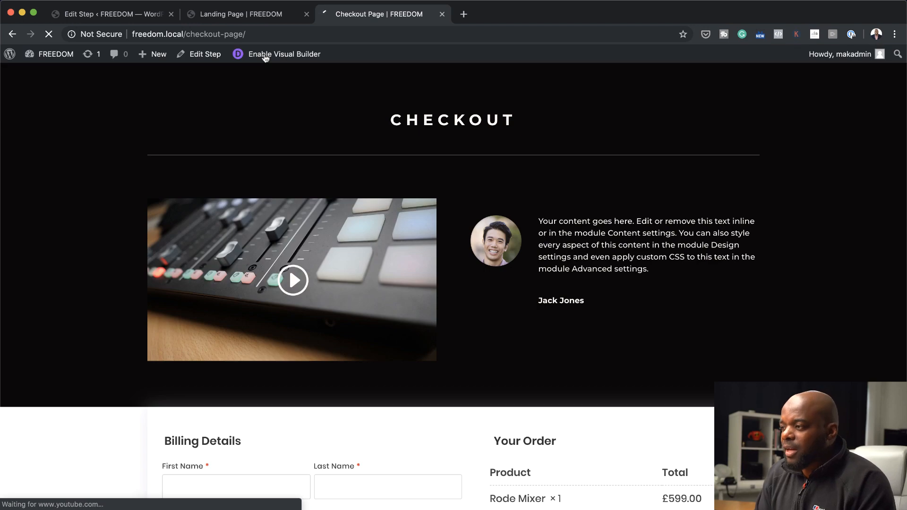
scroll(350, 146, "down", 5)
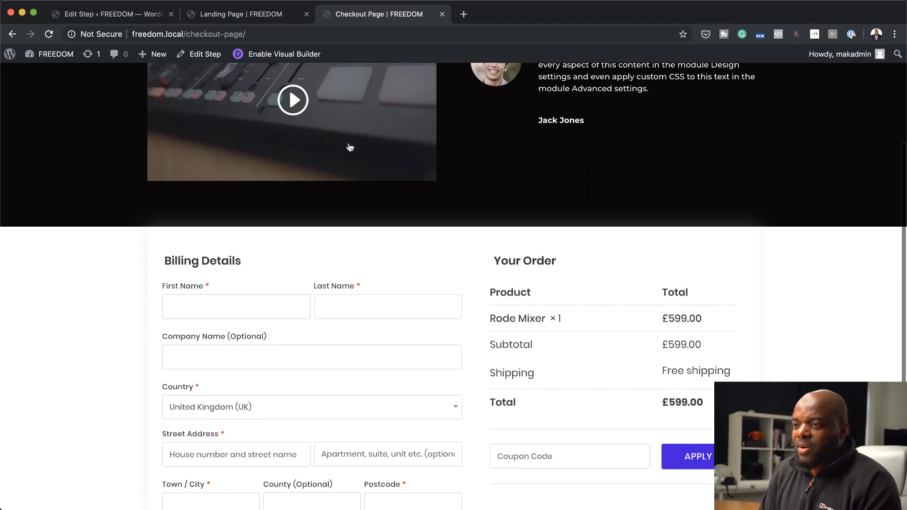
scroll(350, 146, "down", 3)
scroll(350, 146, "up", 8)
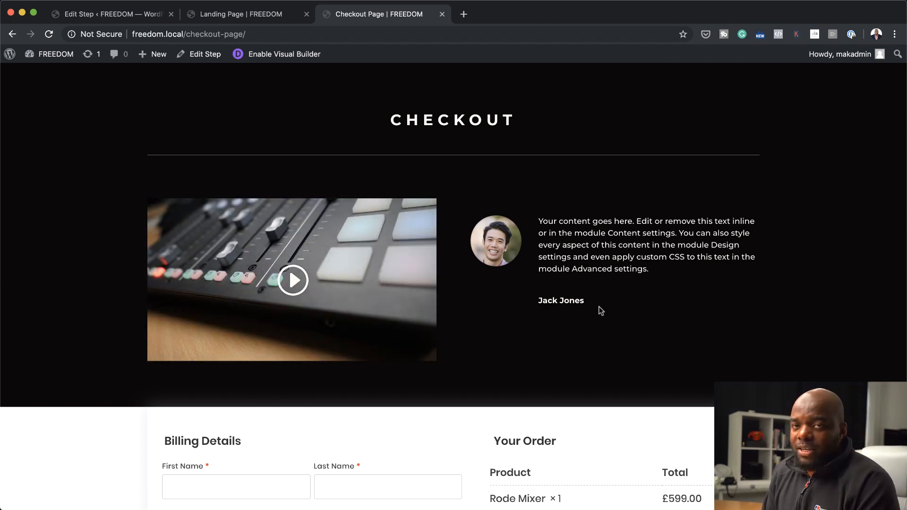
scroll(597, 310, "down", 3)
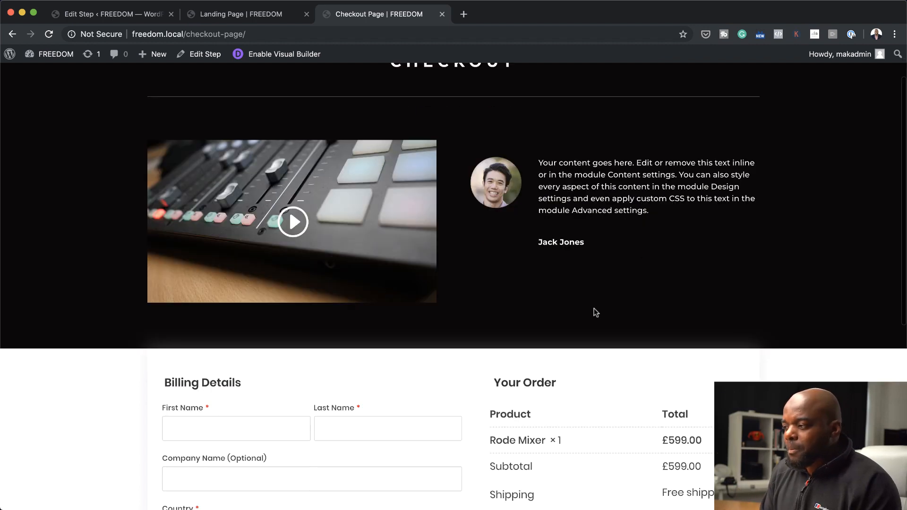
scroll(532, 364, "down", 3)
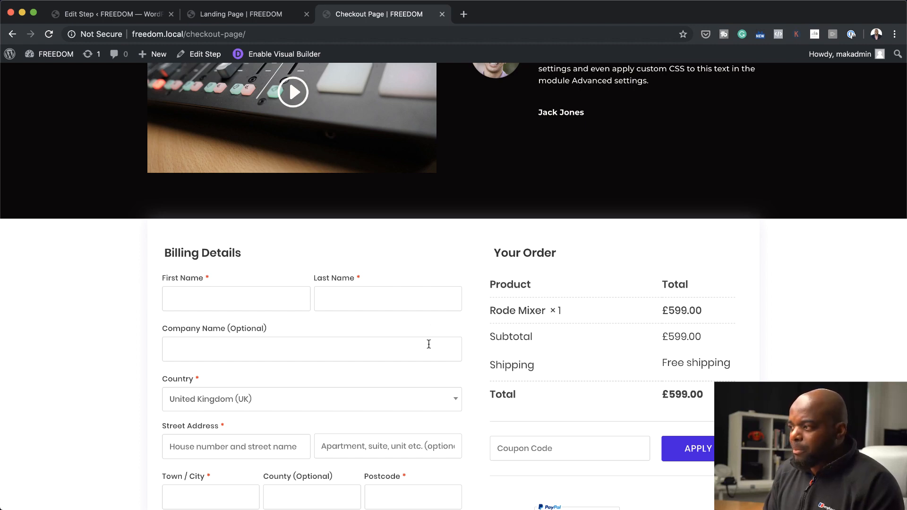
scroll(338, 306, "down", 5)
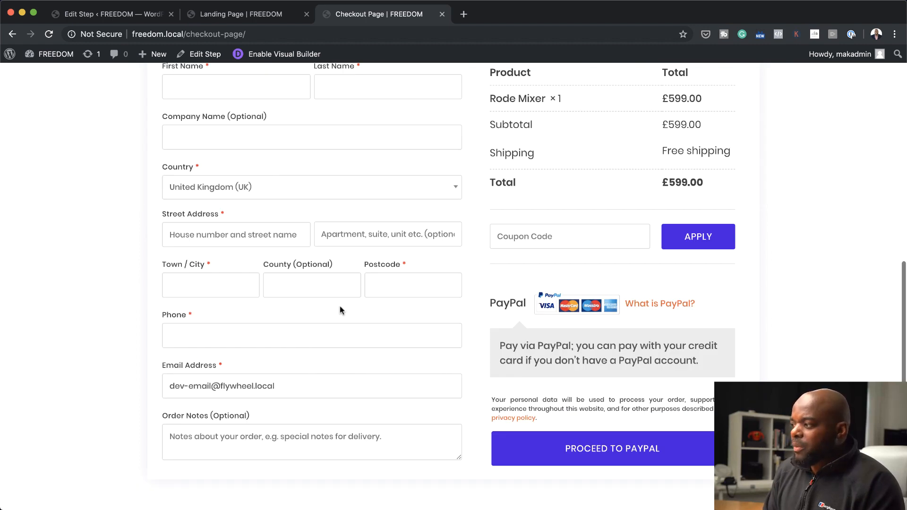
scroll(340, 307, "up", 8)
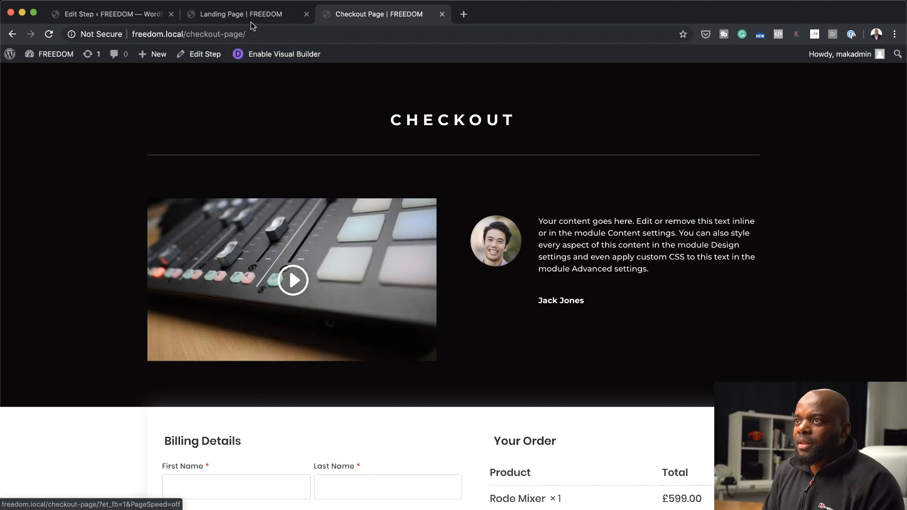
Enable the custom field editor in the Checkout Fields settings of the Checkout Page step, leaving Ship To Different Address disabled
left_click(119, 19)
scroll(293, 289, "down", 8)
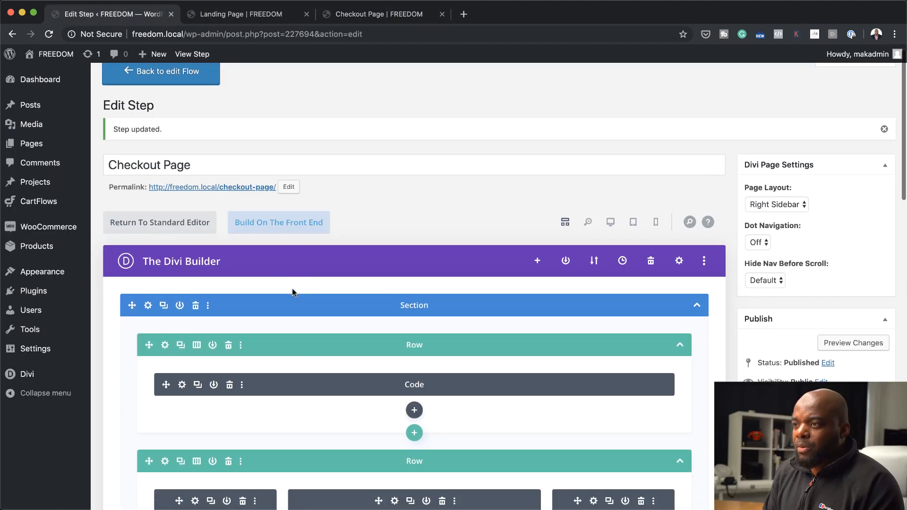
scroll(293, 289, "down", 6)
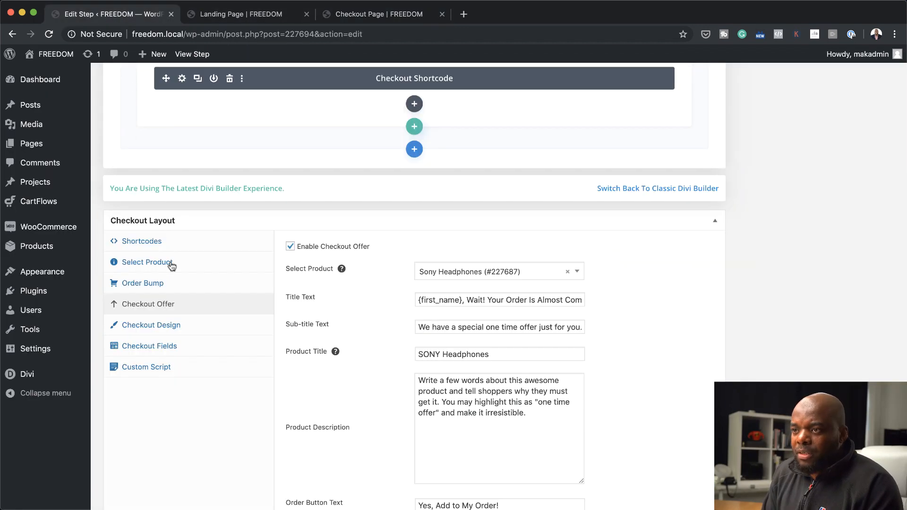
left_click(181, 347)
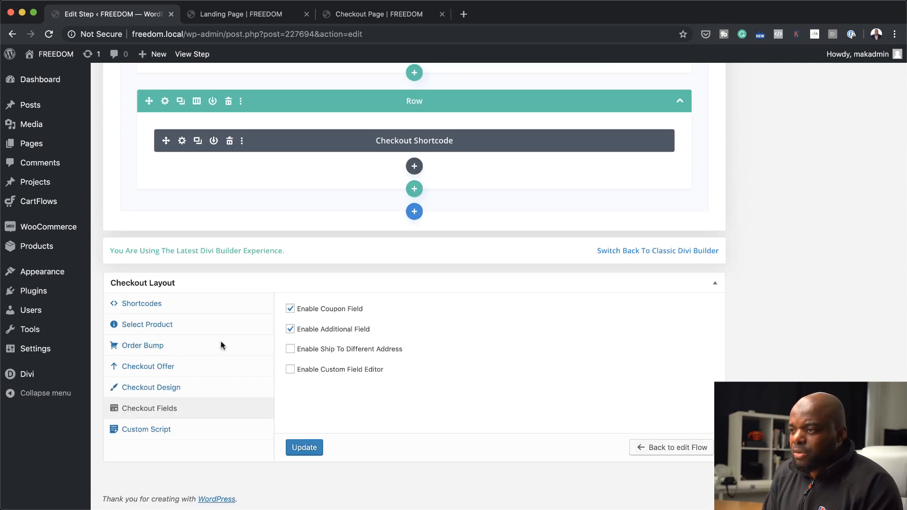
left_click(291, 350)
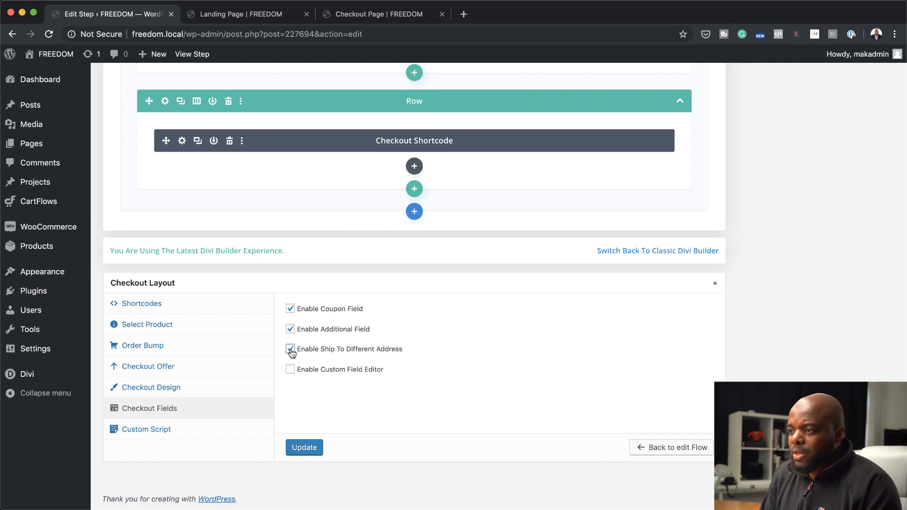
left_click(290, 350)
left_click(290, 369)
scroll(333, 297, "down", 2)
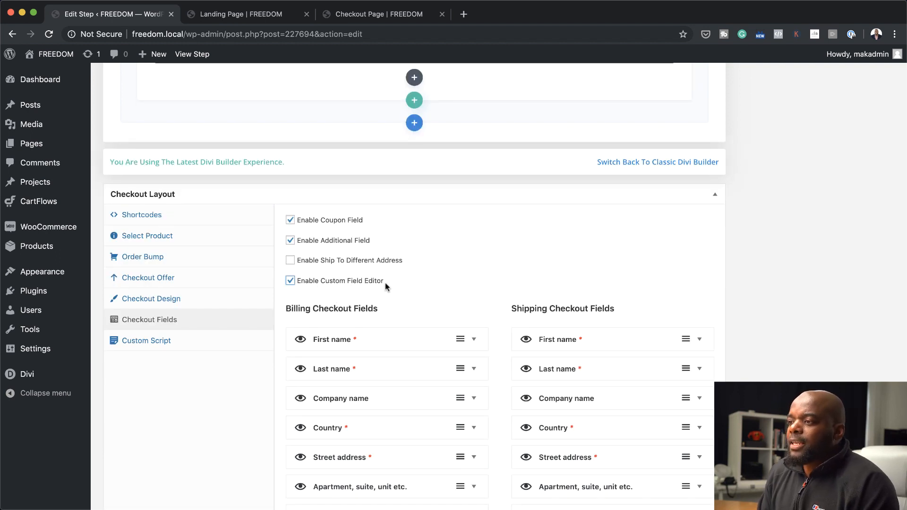
Check the live checkout page's billing form, and hide the Company name, Apartment, suite, unit etc. and Phone billing fields in the field editor
scroll(409, 370, "down", 3)
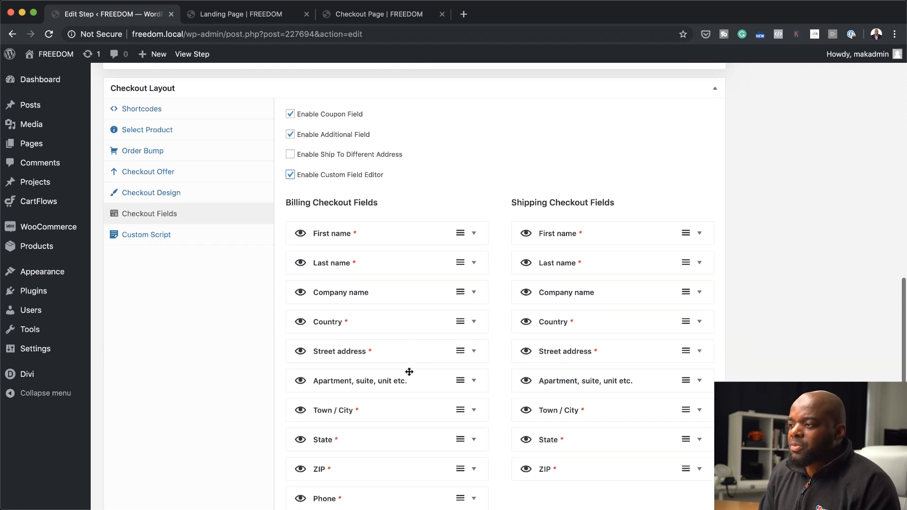
scroll(409, 373, "down", 1)
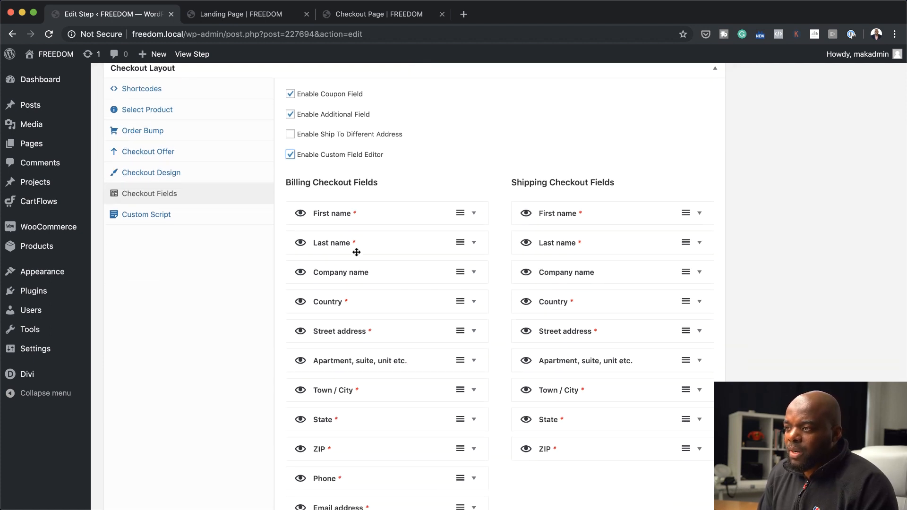
left_click(376, 18)
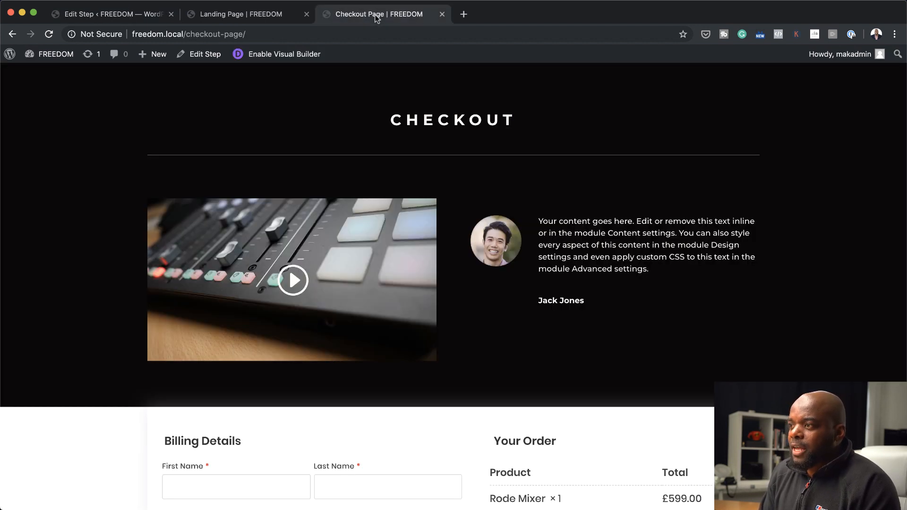
scroll(392, 245, "down", 5)
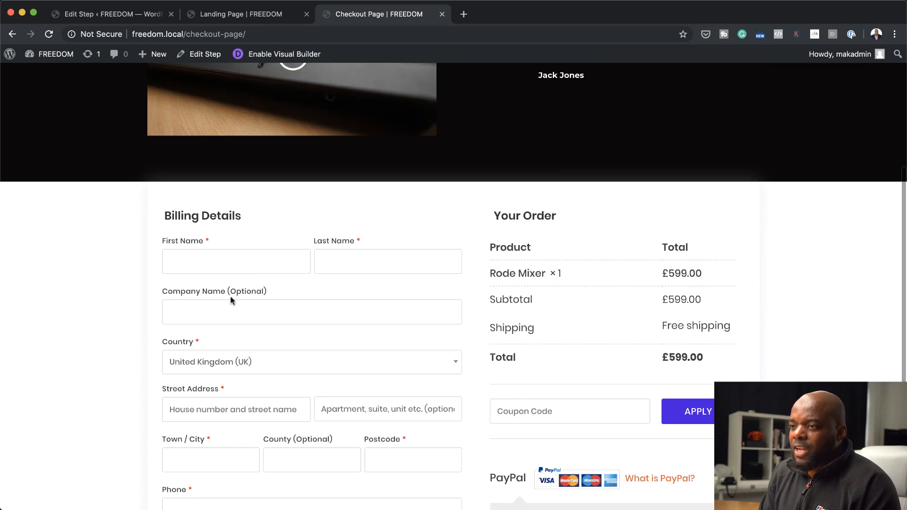
scroll(330, 317, "down", 3)
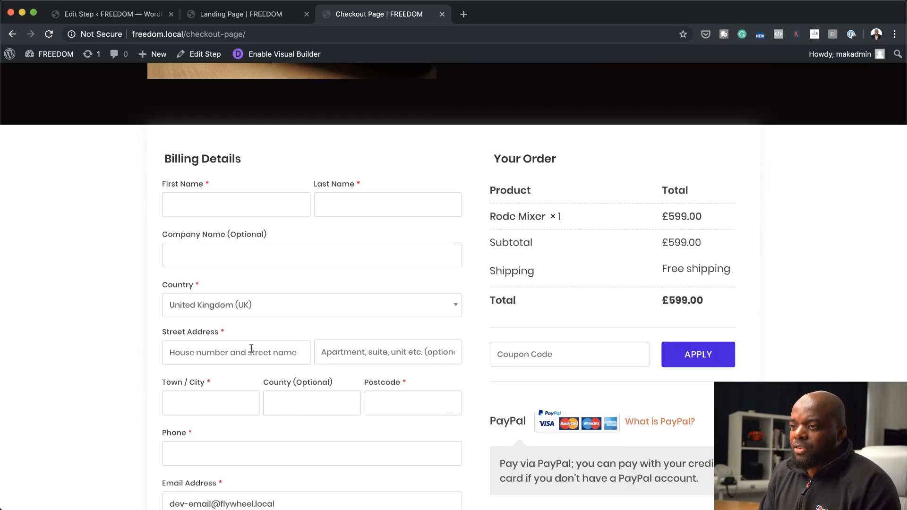
left_click(122, 14)
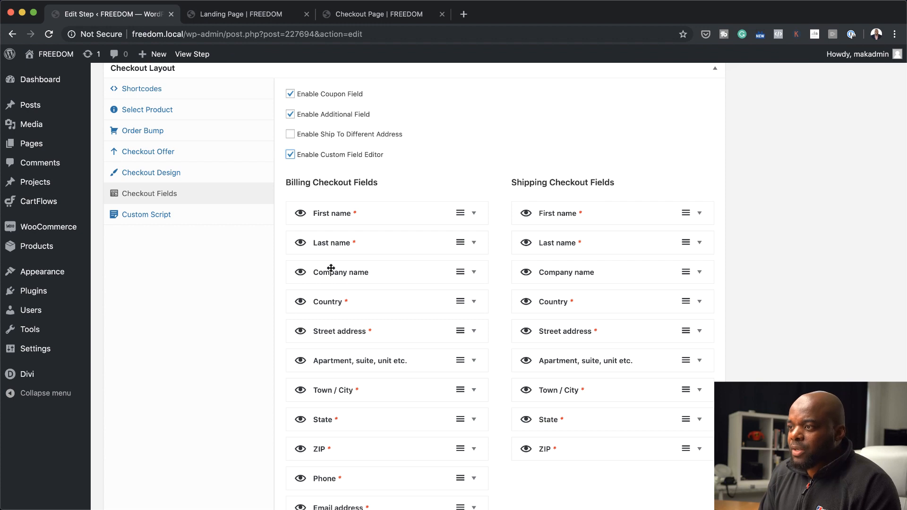
left_click(300, 273)
scroll(390, 288, "down", 2)
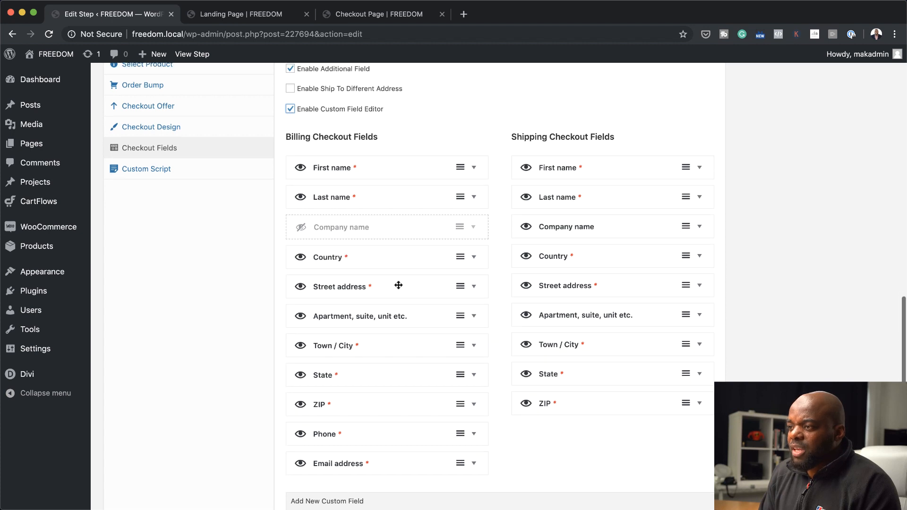
scroll(398, 286, "down", 1)
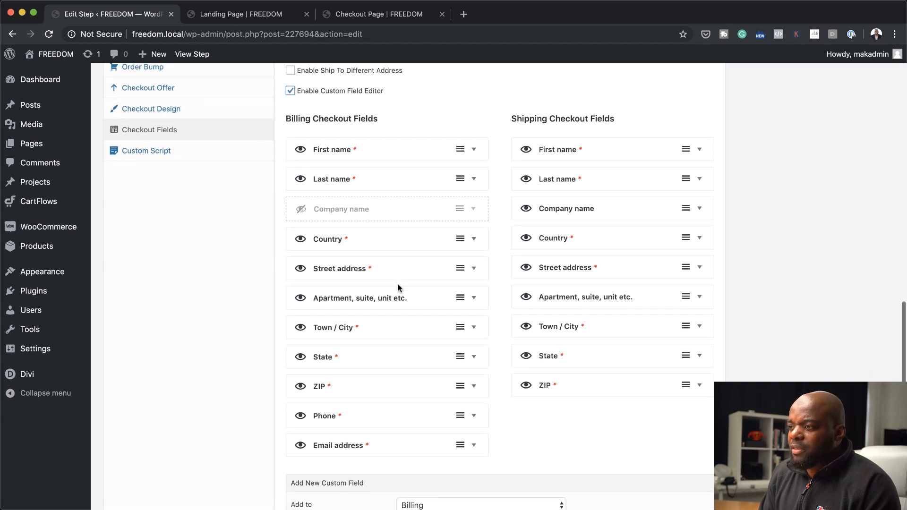
left_click(301, 296)
scroll(428, 296, "down", 2)
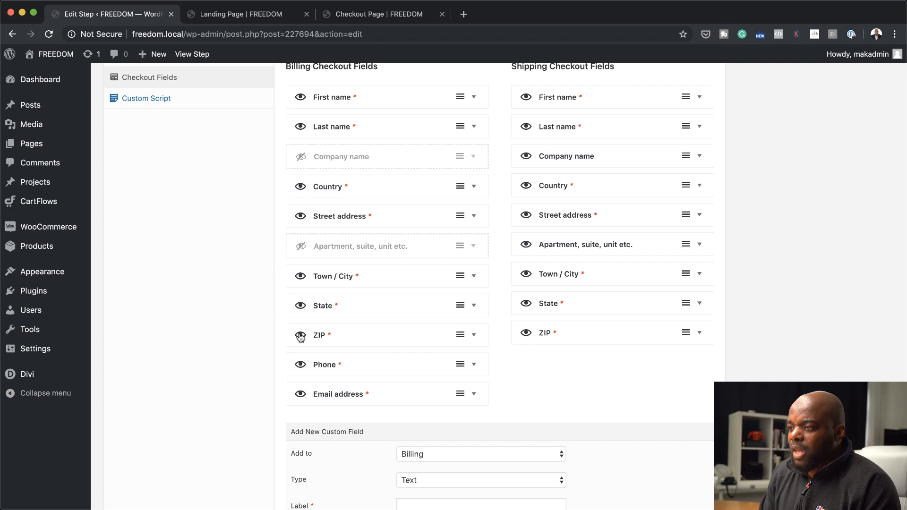
left_click(301, 365)
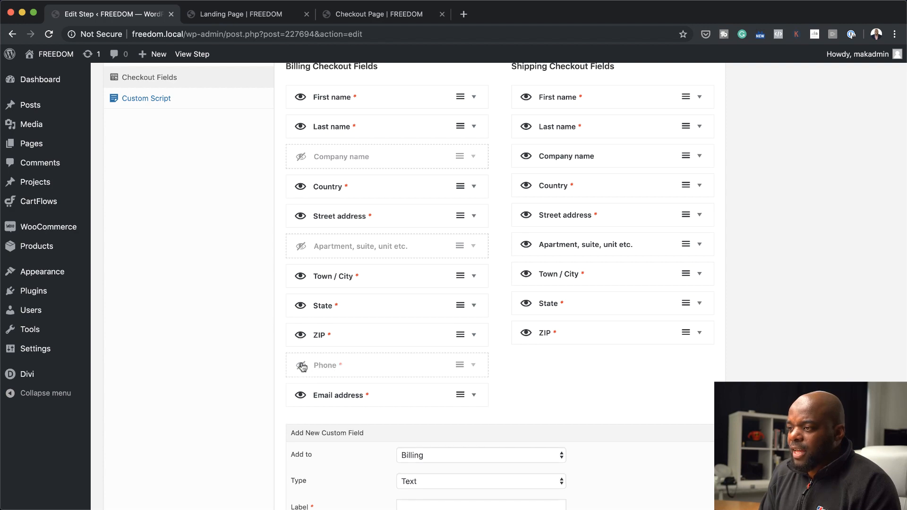
Hide the Company name and ZIP shipping fields in the field editor and update the checkout step
scroll(581, 370, "up", 3)
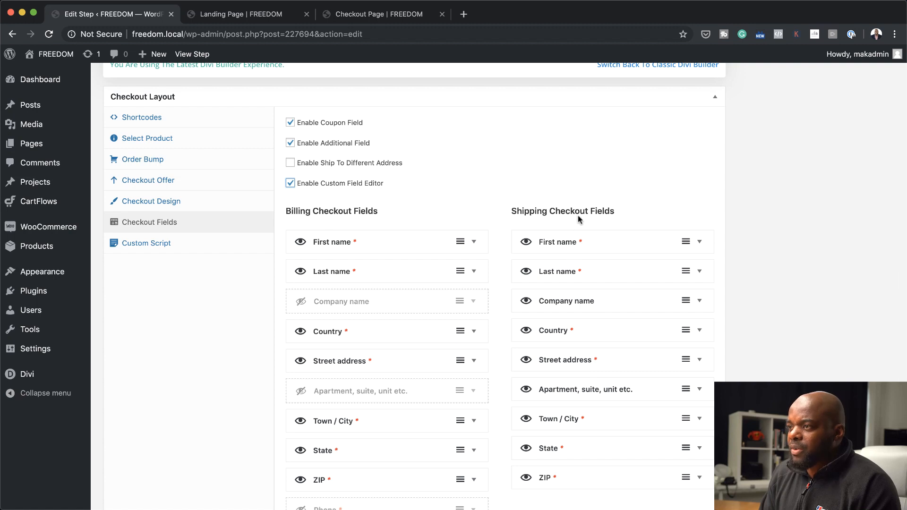
left_click(526, 301)
scroll(527, 326, "down", 1)
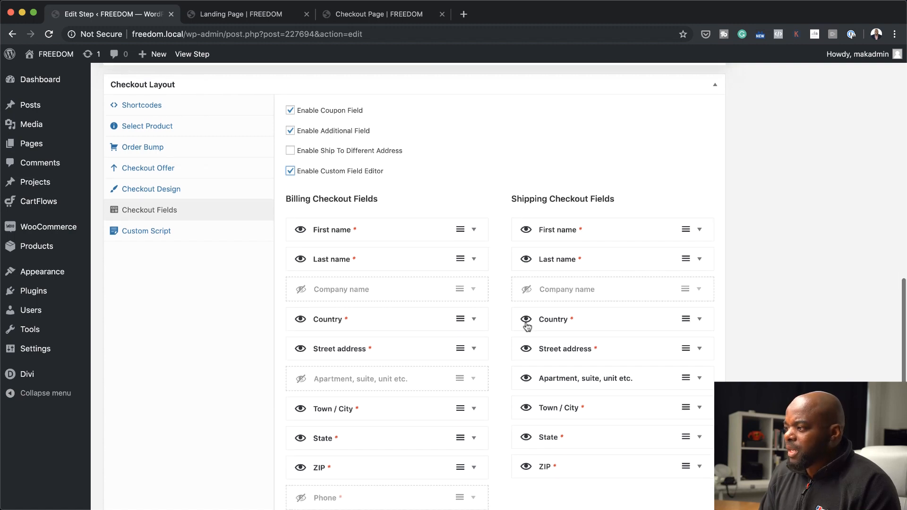
scroll(527, 326, "down", 4)
left_click(526, 288)
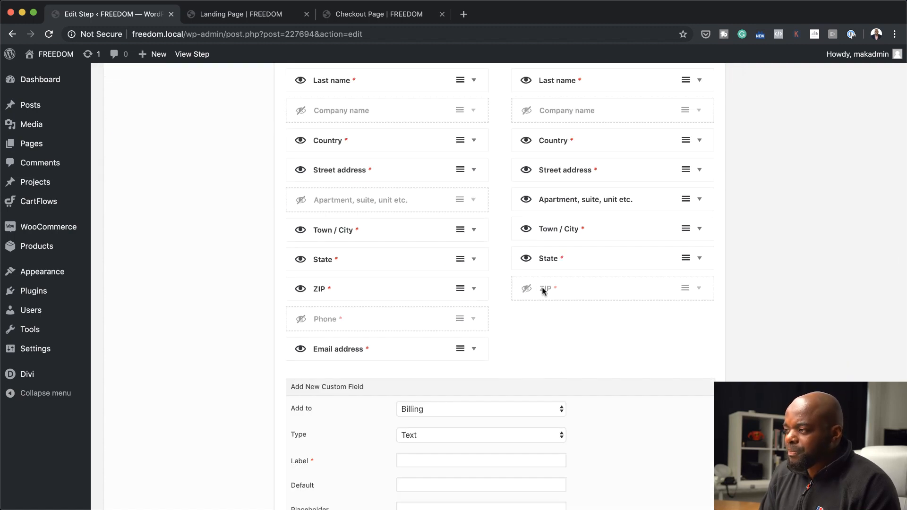
scroll(537, 362, "down", 4)
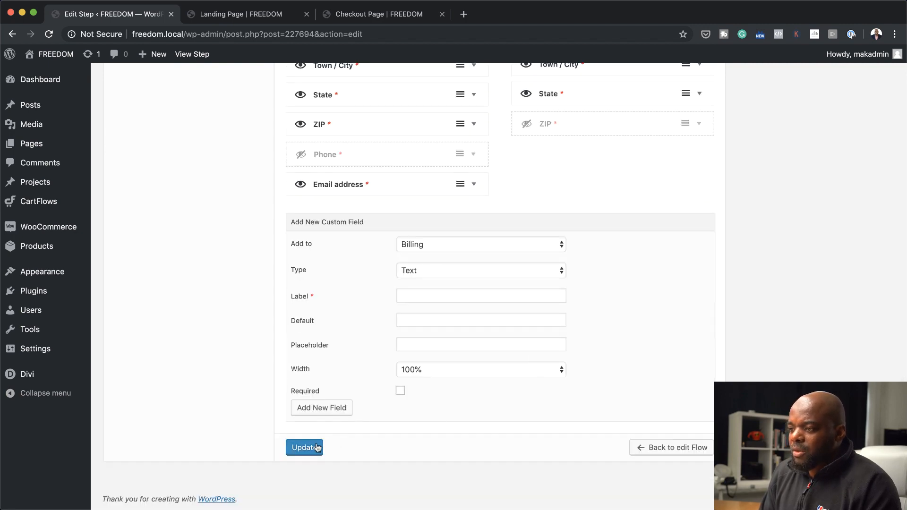
left_click(312, 448)
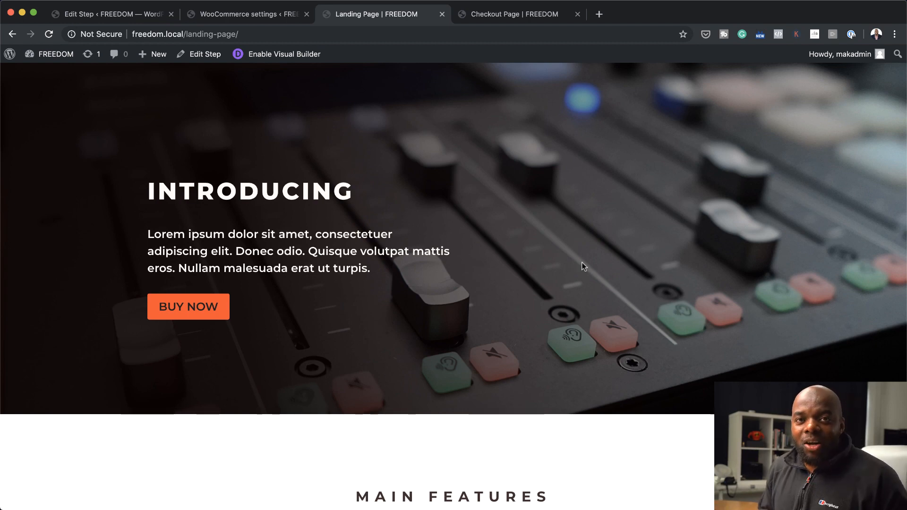
Go to checkout through the live landing page's Buy Now link and review the billing form, order summary and payment section
left_click(188, 309)
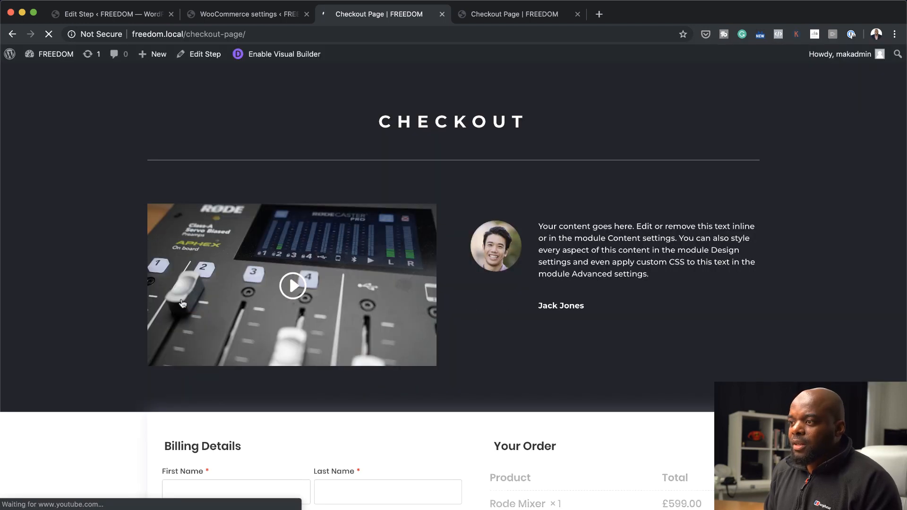
scroll(587, 376, "down", 6)
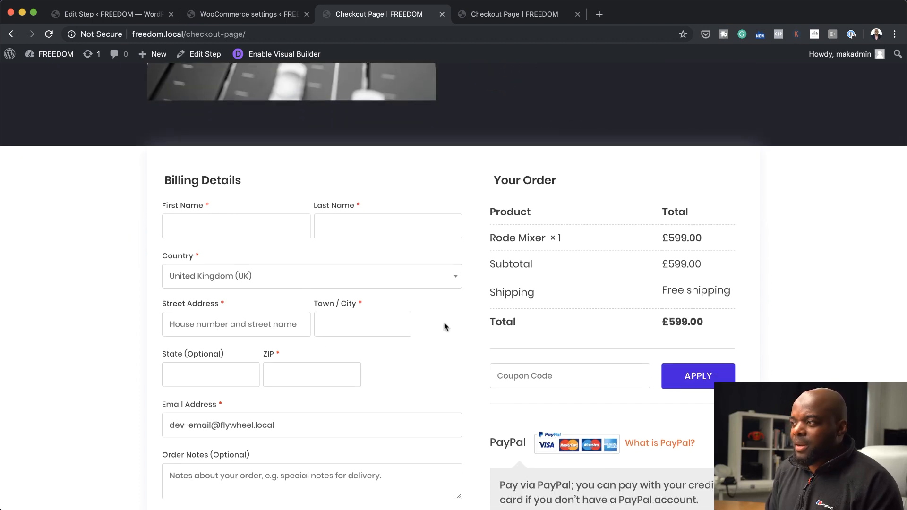
scroll(444, 326, "down", 3)
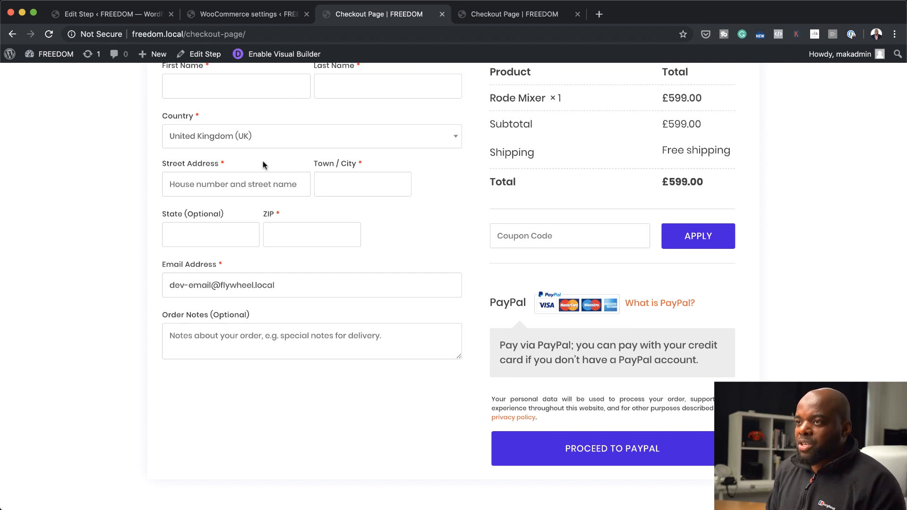
scroll(316, 309, "up", 3)
scroll(496, 404, "down", 3)
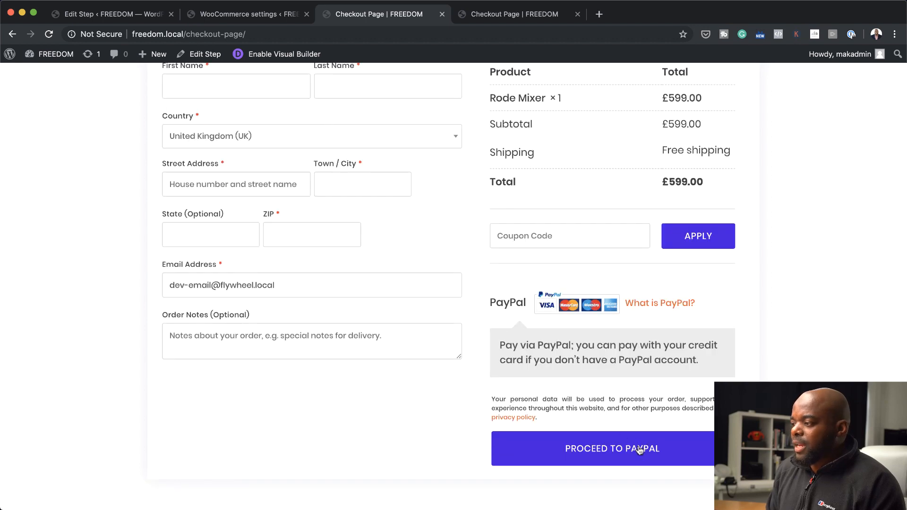
scroll(439, 314, "up", 8)
Fill in the billing name, address and e-mail from a saved autofill address, and proceed to PayPal with the Rode Mixer order
left_click(211, 273)
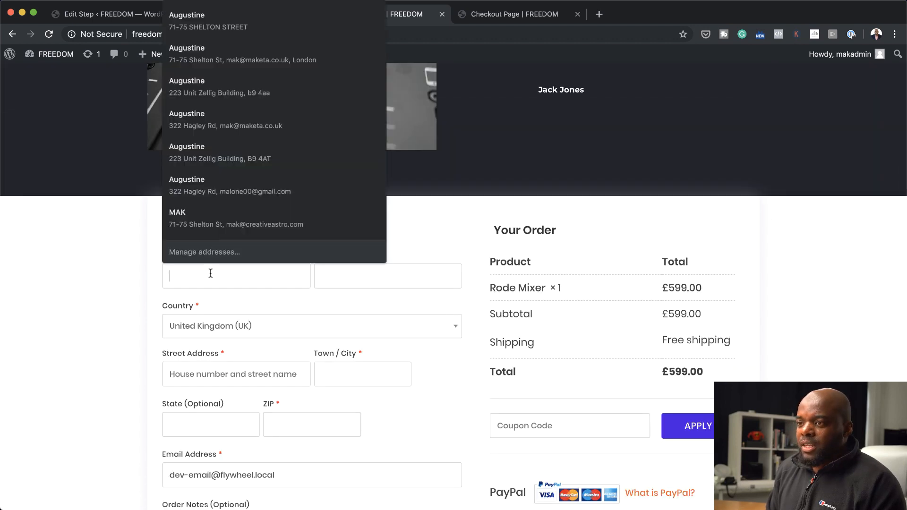
left_click(227, 151)
scroll(437, 259, "down", 2)
scroll(438, 310, "down", 5)
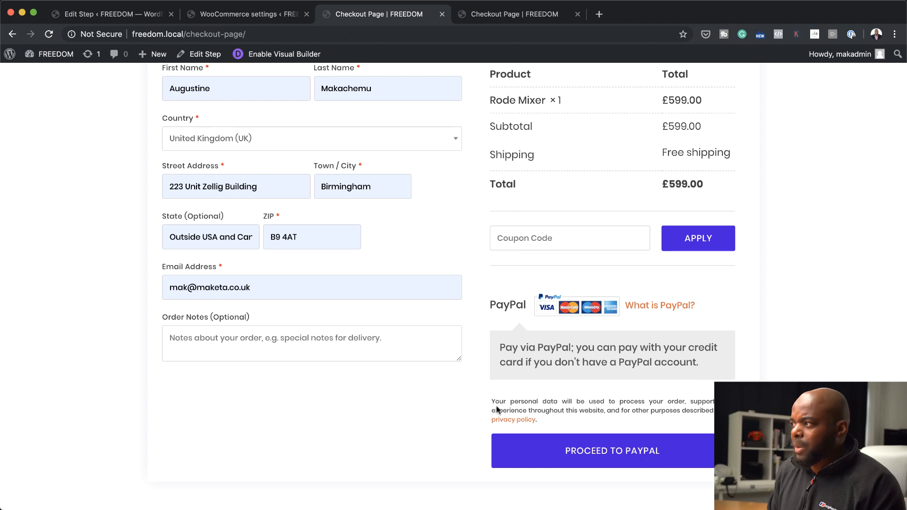
scroll(552, 434, "up", 7)
scroll(552, 434, "down", 5)
scroll(552, 433, "up", 2)
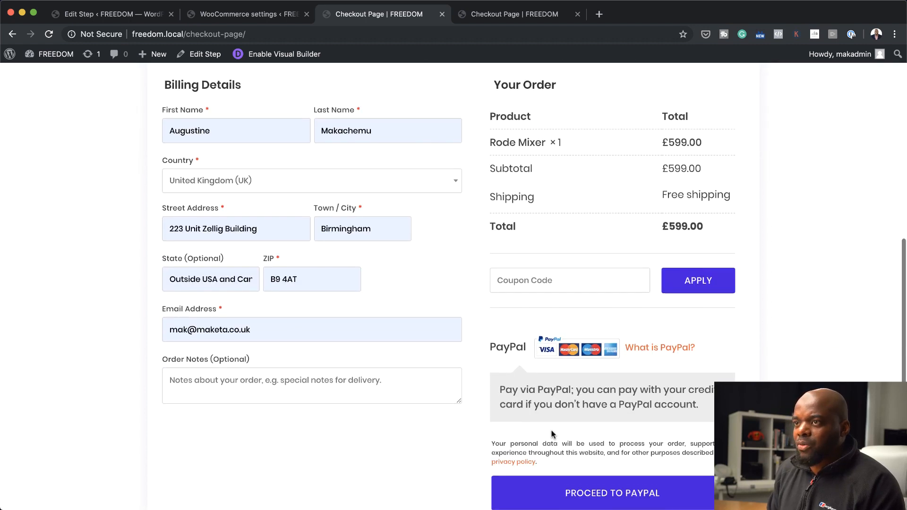
scroll(623, 468, "down", 3)
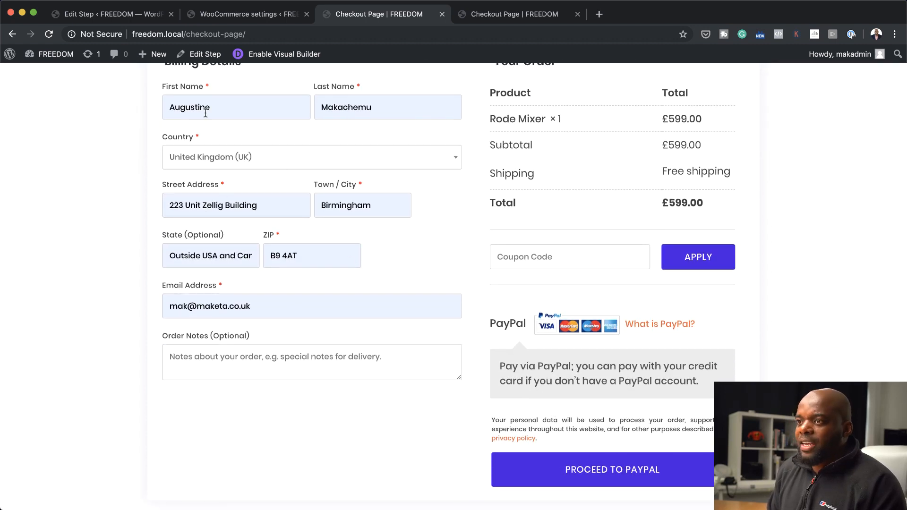
left_click(619, 470)
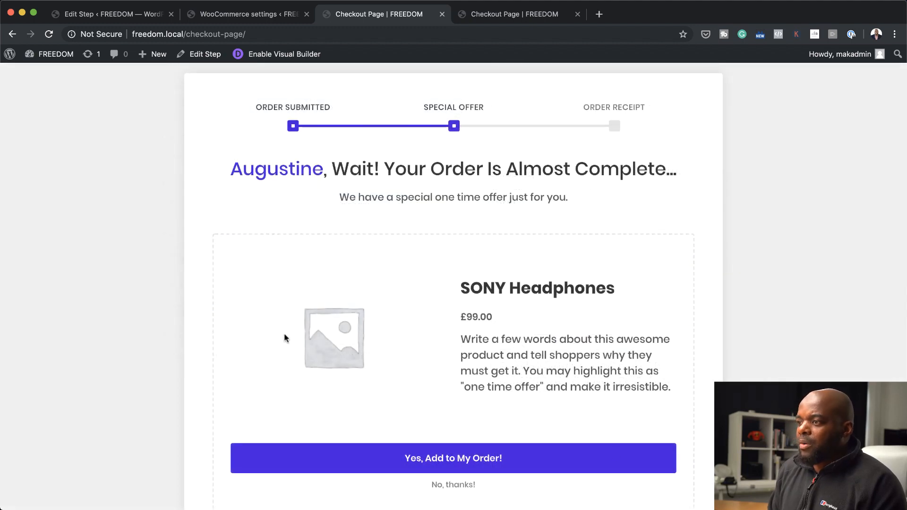
Examine the one-time offer page for the SONY Headphones, covering the progress steps, product image, description and accept or decline options
scroll(303, 292, "down", 1)
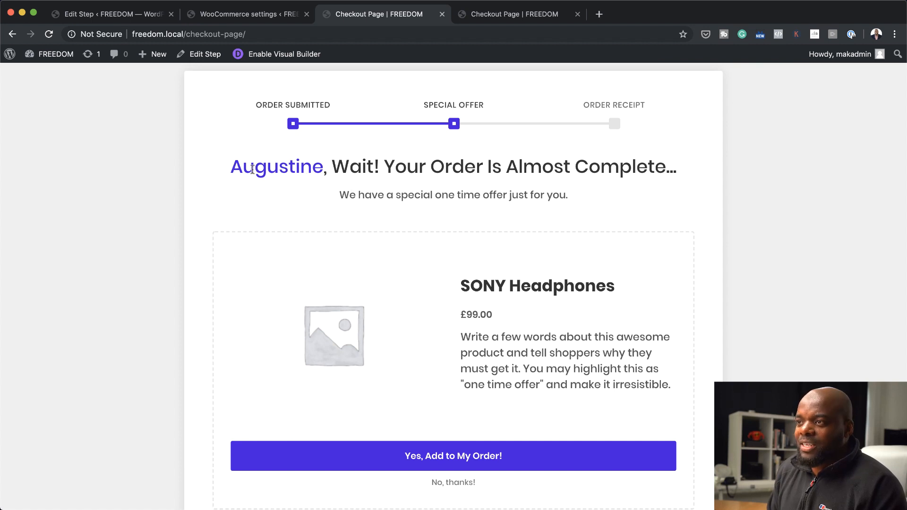
scroll(137, 259, "up", 1)
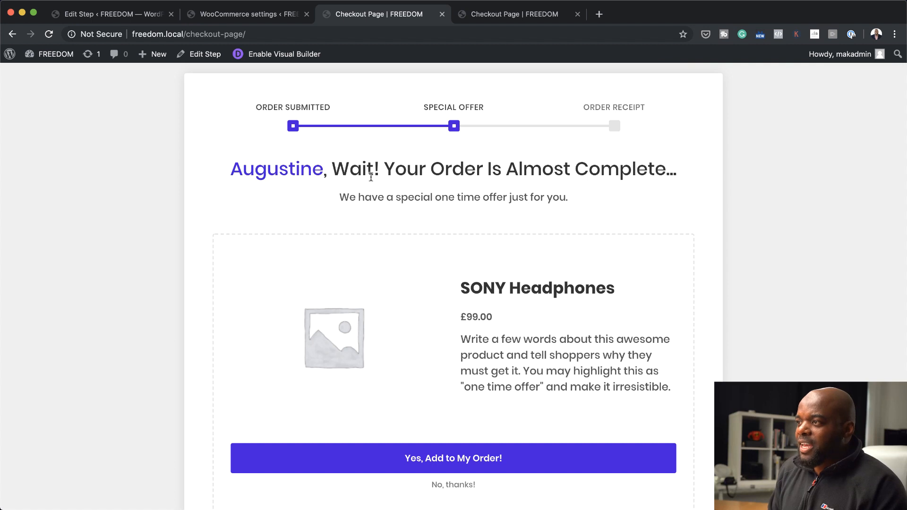
scroll(533, 303, "down", 2)
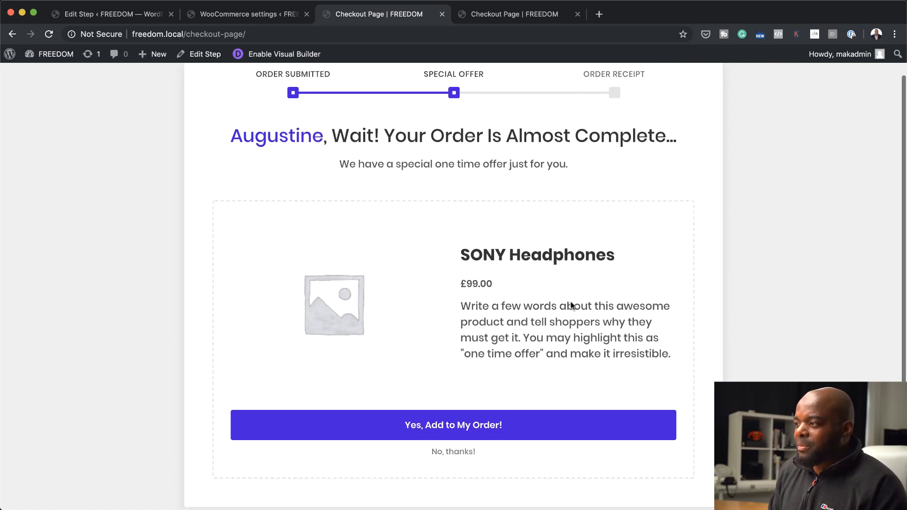
scroll(513, 321, "down", 1)
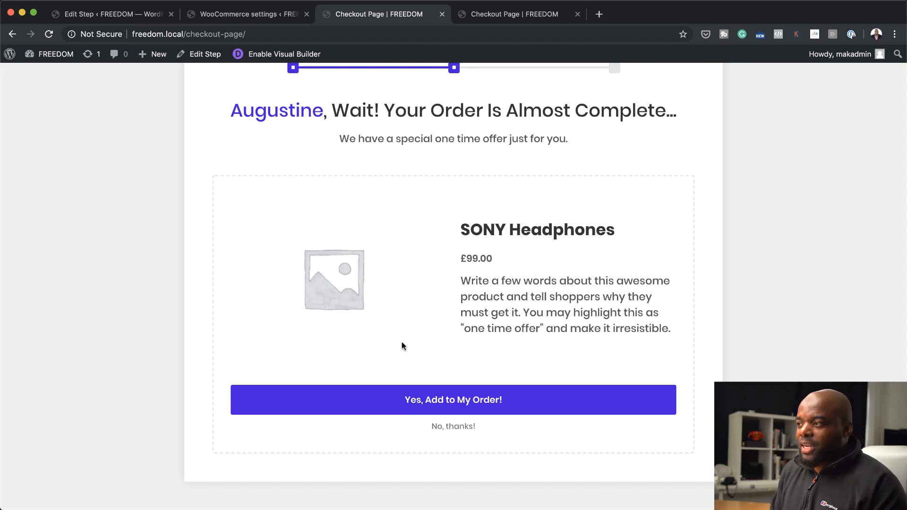
scroll(400, 342, "up", 3)
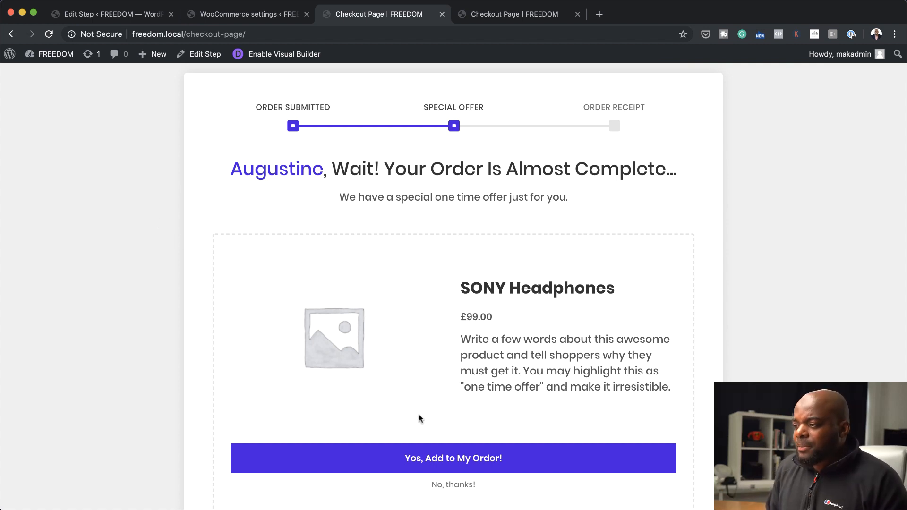
scroll(418, 414, "down", 3)
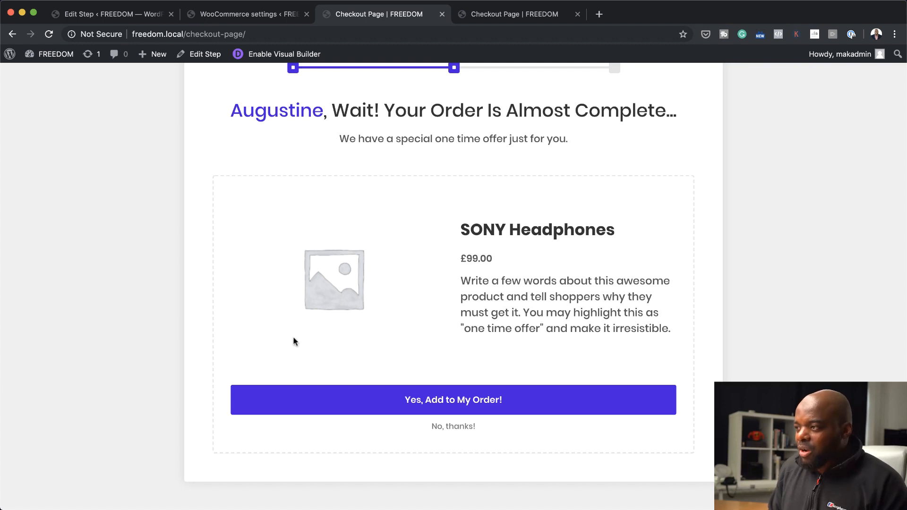
scroll(537, 376, "up", 2)
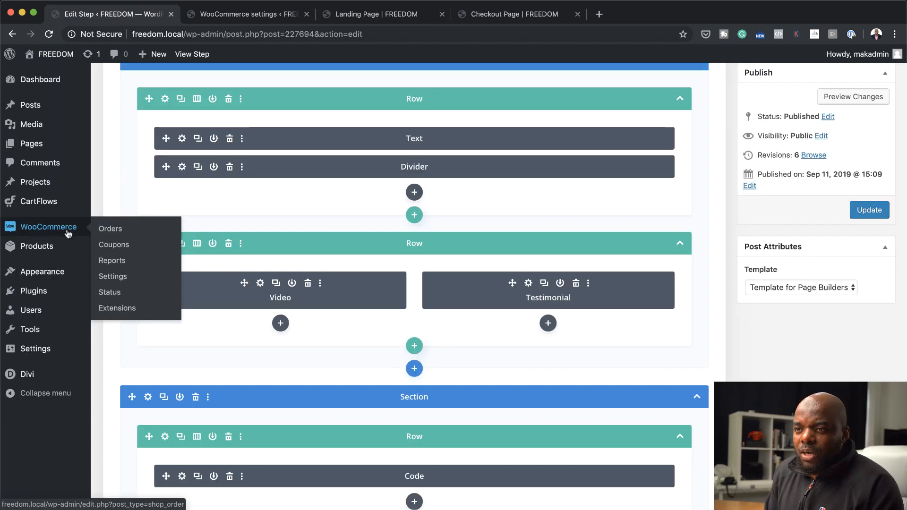
Leave the checkout step's editor without saving and open the Sony Headphones product for editing
mouse_move(61, 247)
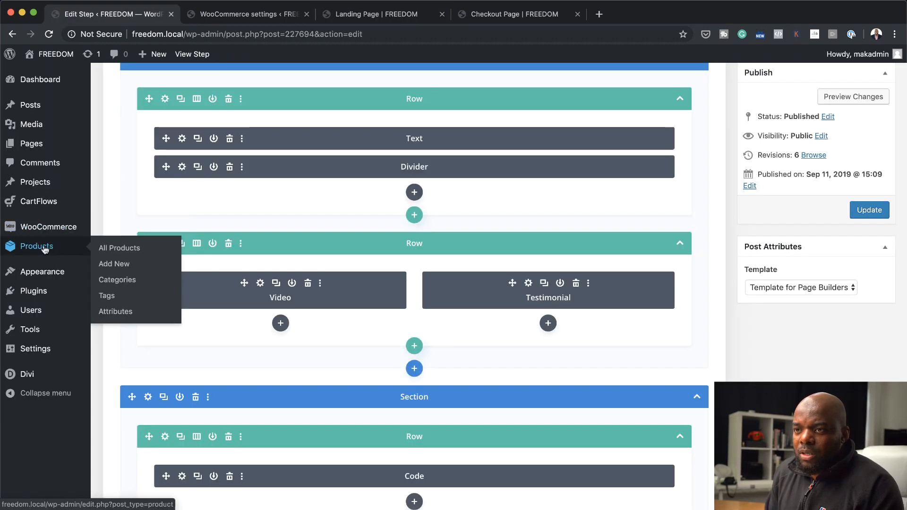
left_click(134, 251)
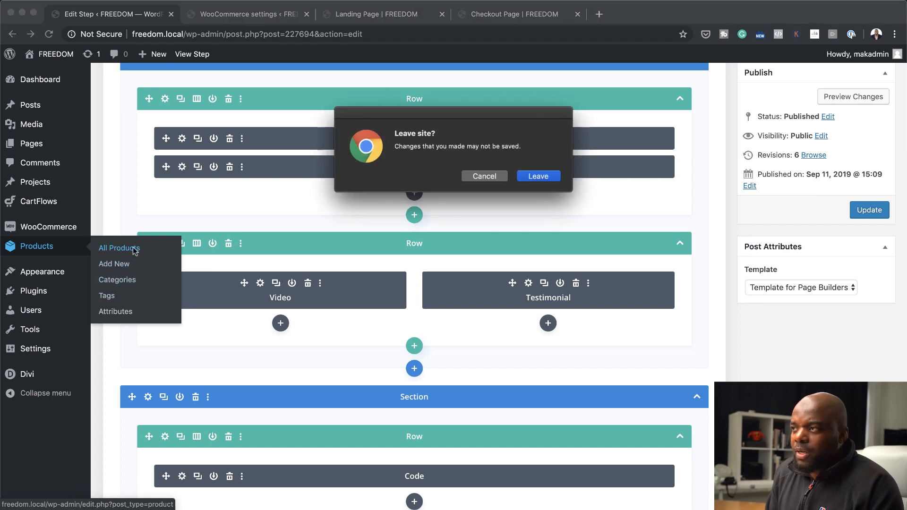
left_click(537, 176)
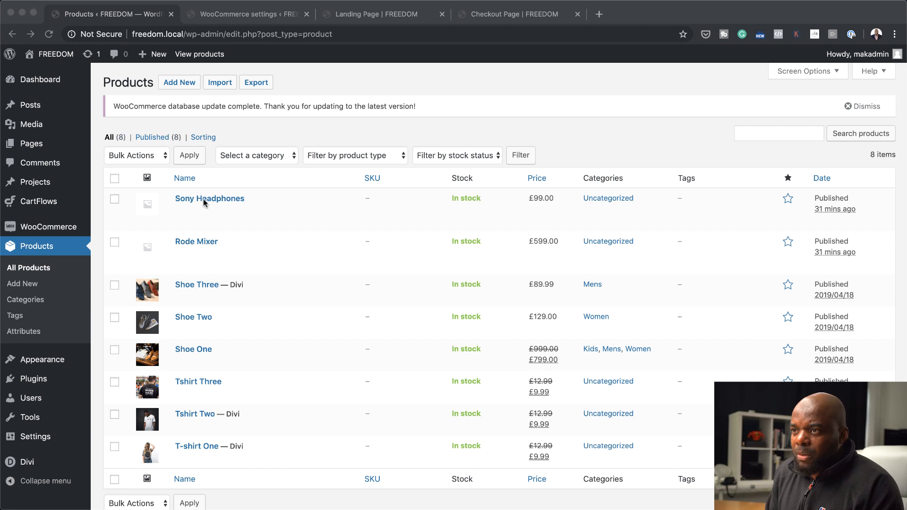
mouse_move(204, 202)
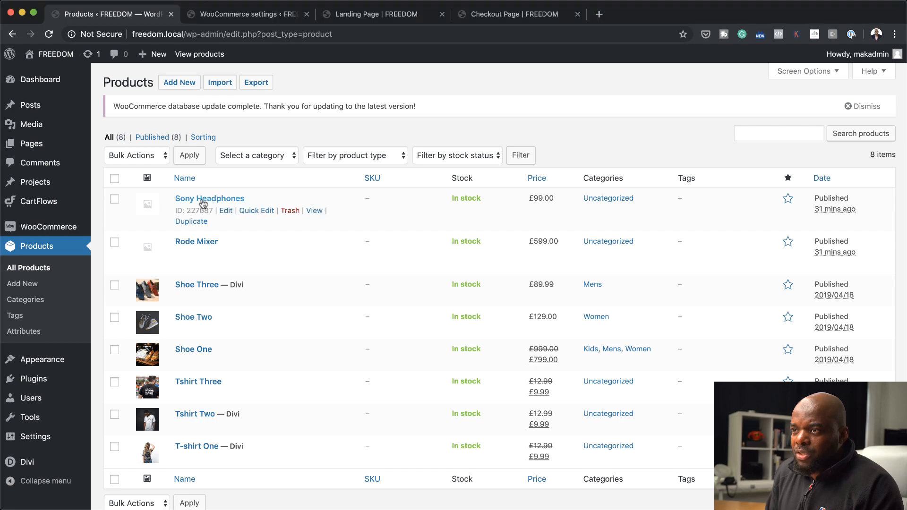
left_click(226, 213)
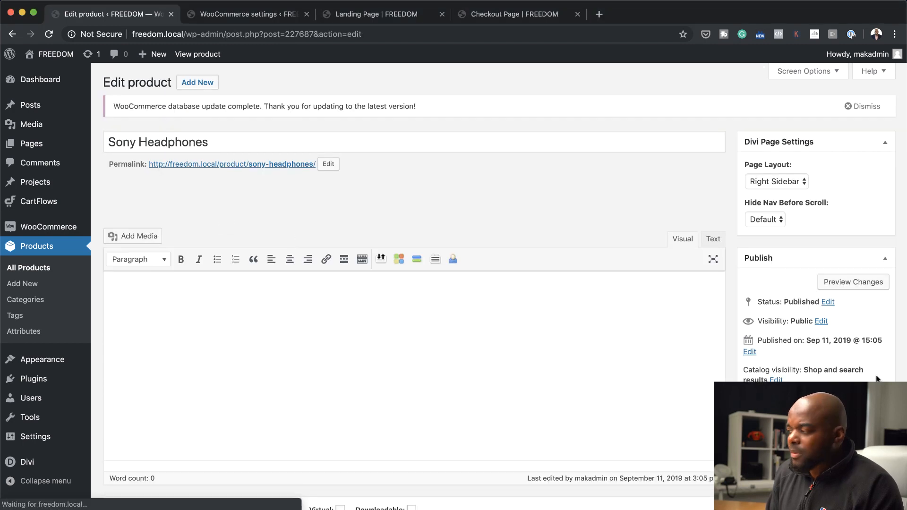
Upload headphones-690685_1280.jpg as the Sony Headphones product image and update the product
scroll(876, 378, "down", 10)
left_click(789, 426)
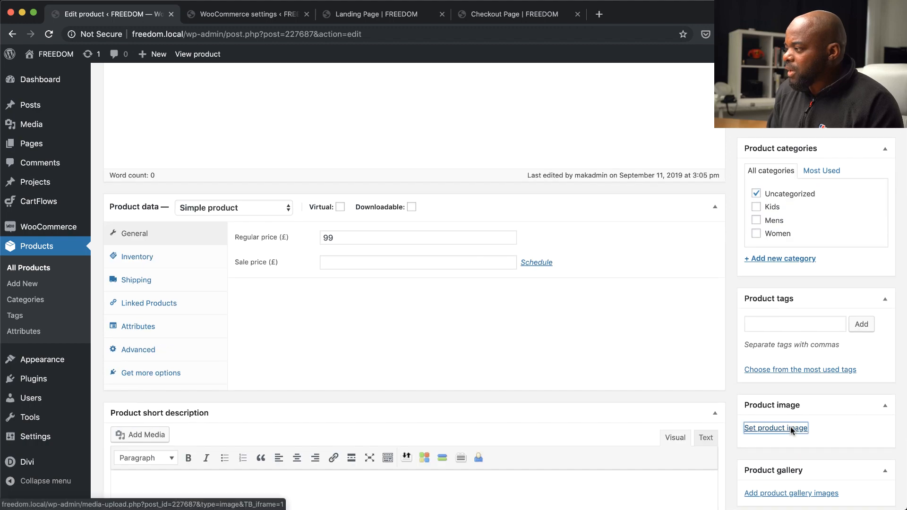
scroll(214, 320, "down", 5)
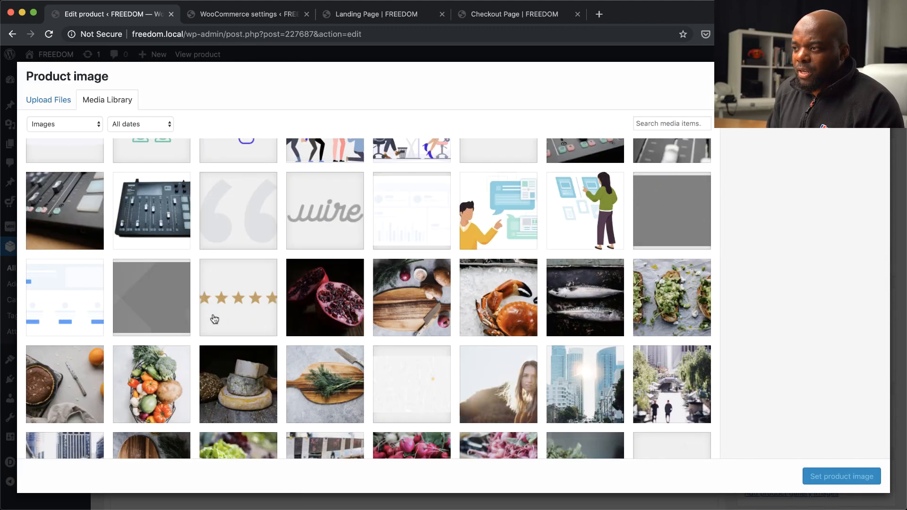
scroll(214, 319, "up", 4)
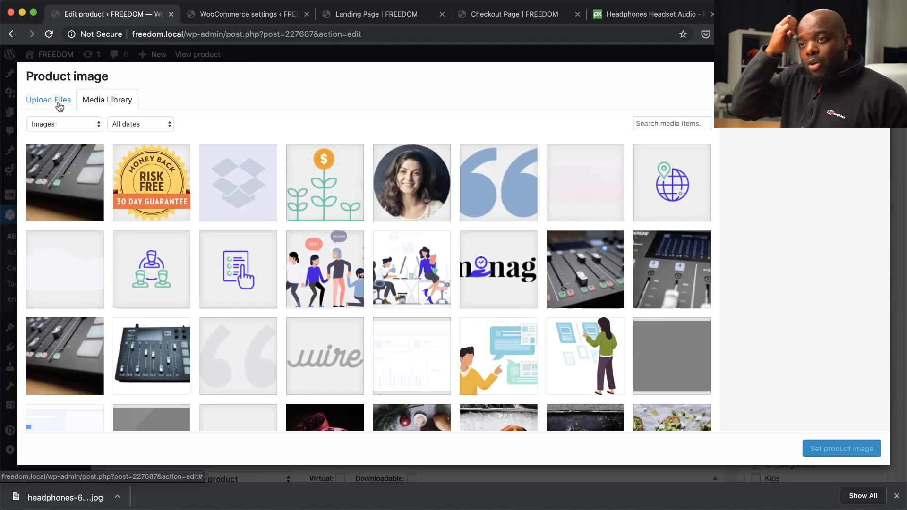
left_click(59, 103)
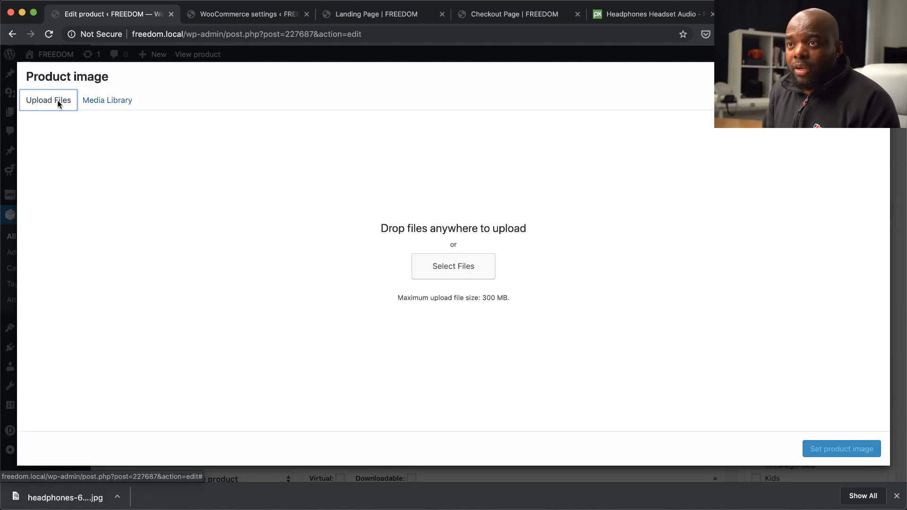
left_click(467, 265)
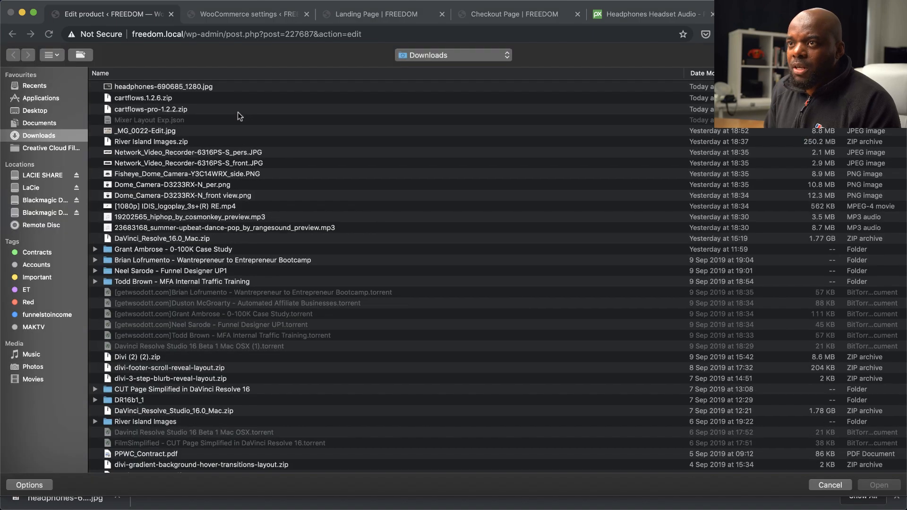
left_click(208, 87)
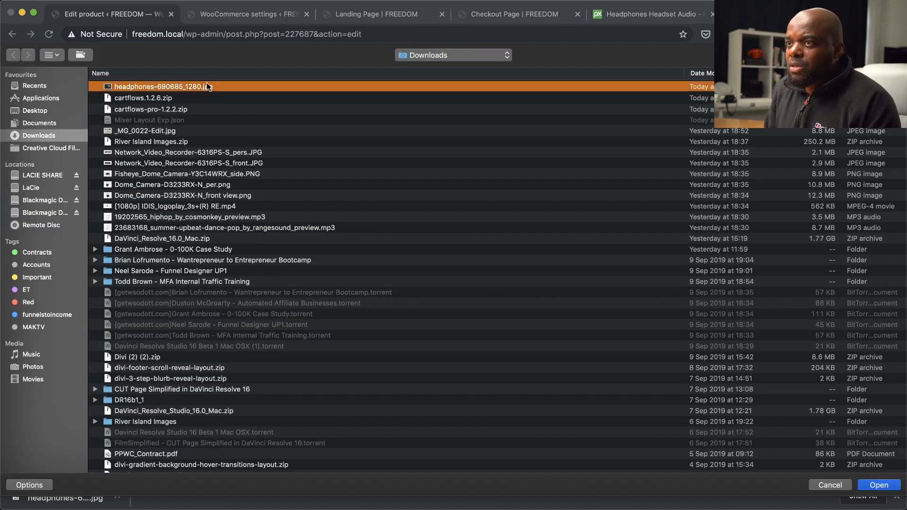
double_click(208, 86)
left_click(835, 449)
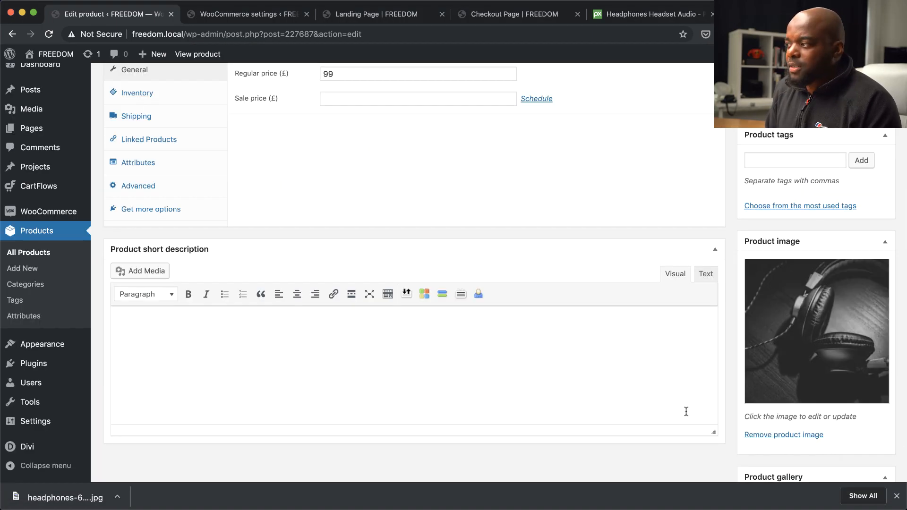
scroll(640, 401, "down", 3)
scroll(640, 401, "up", 12)
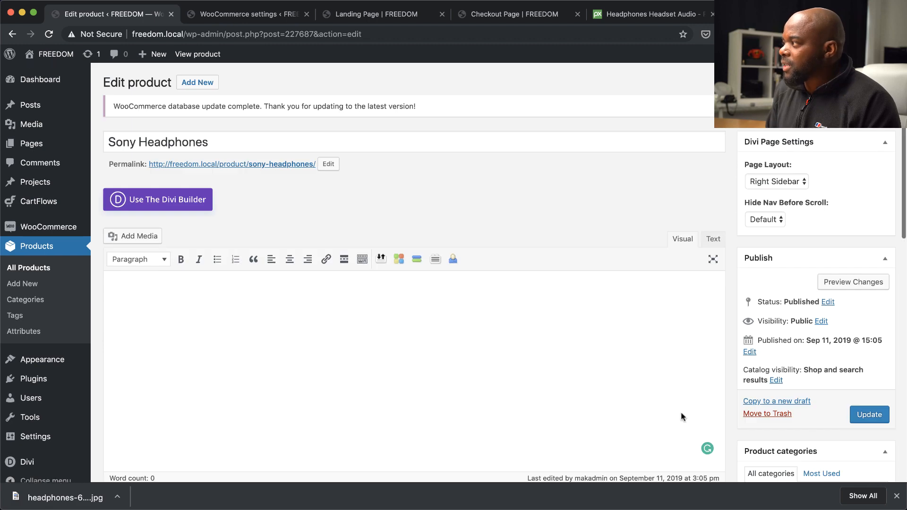
left_click(868, 415)
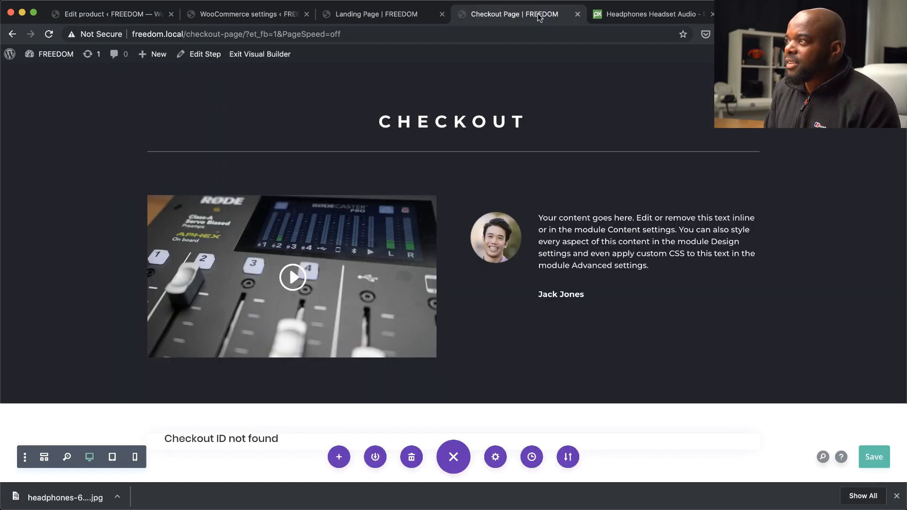
Reload the live landing page and go to checkout through its Buy Now link
left_click(538, 14)
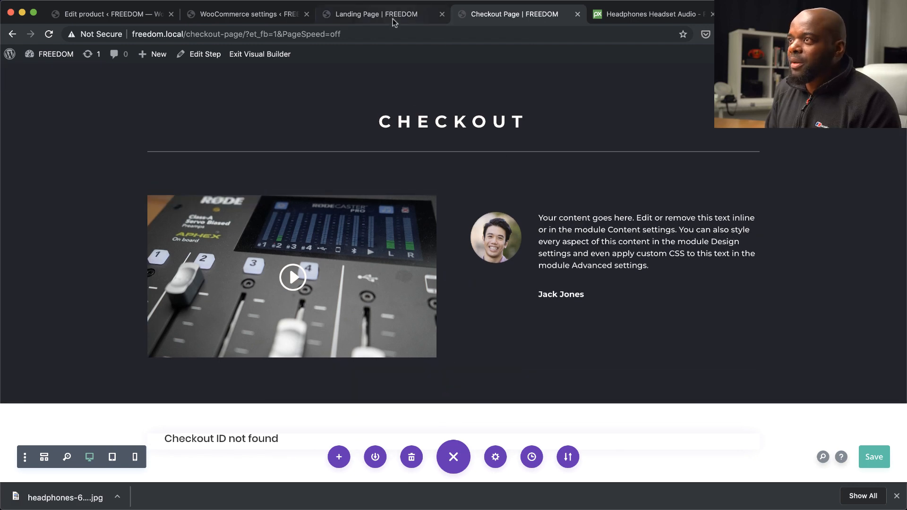
left_click(393, 15)
scroll(341, 262, "down", 3)
scroll(332, 221, "up", 3)
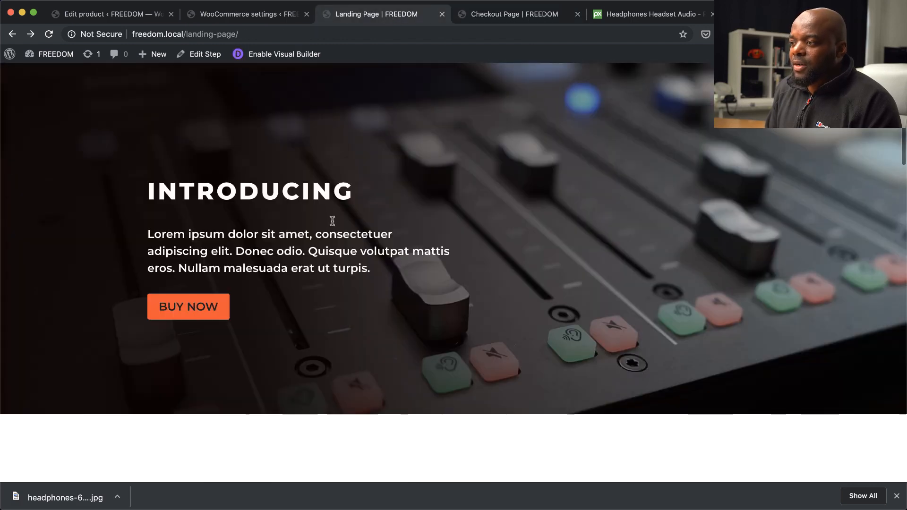
left_click(49, 34)
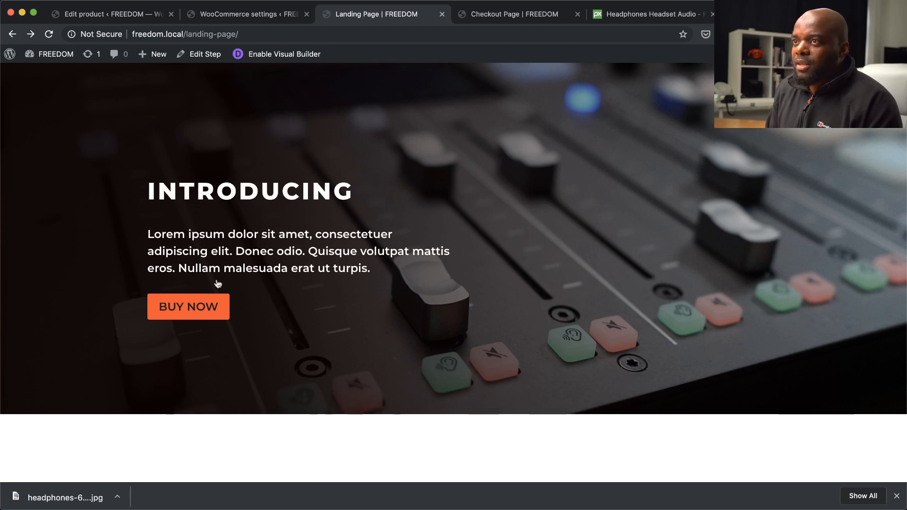
left_click(199, 310)
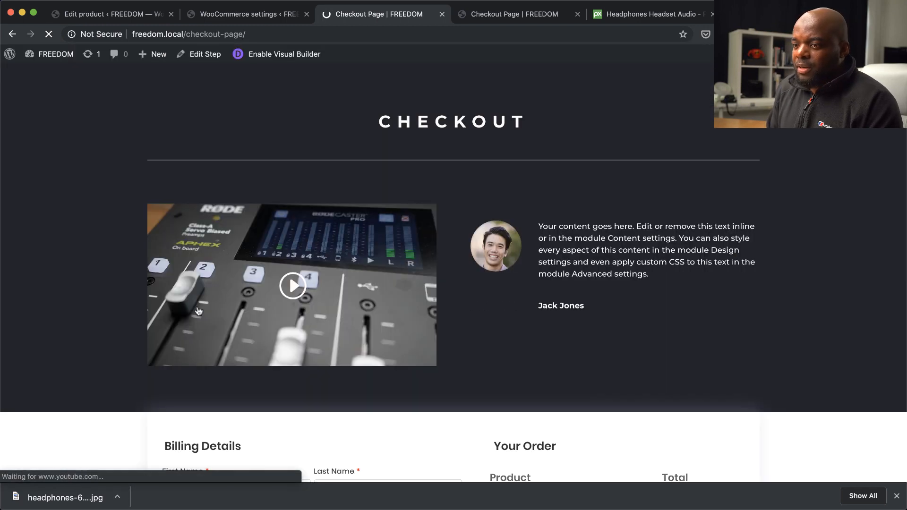
Proceed to PayPal with the Rode Mixer order and accept the one-time SONY Headphones offer
scroll(366, 348, "down", 10)
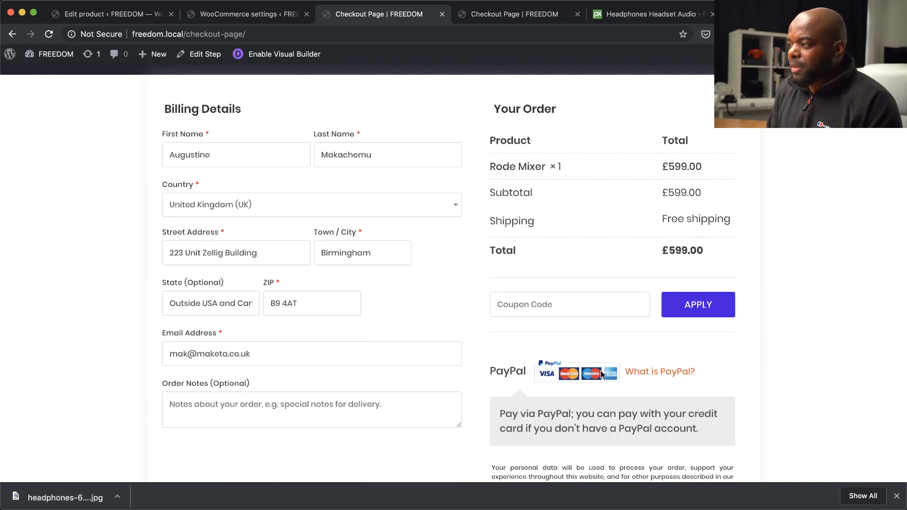
scroll(602, 375, "down", 3)
left_click(617, 422)
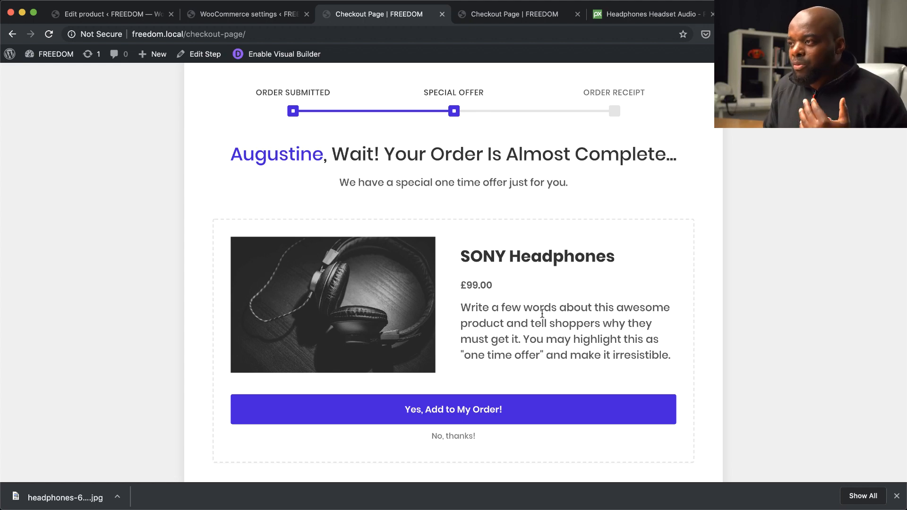
left_click(466, 412)
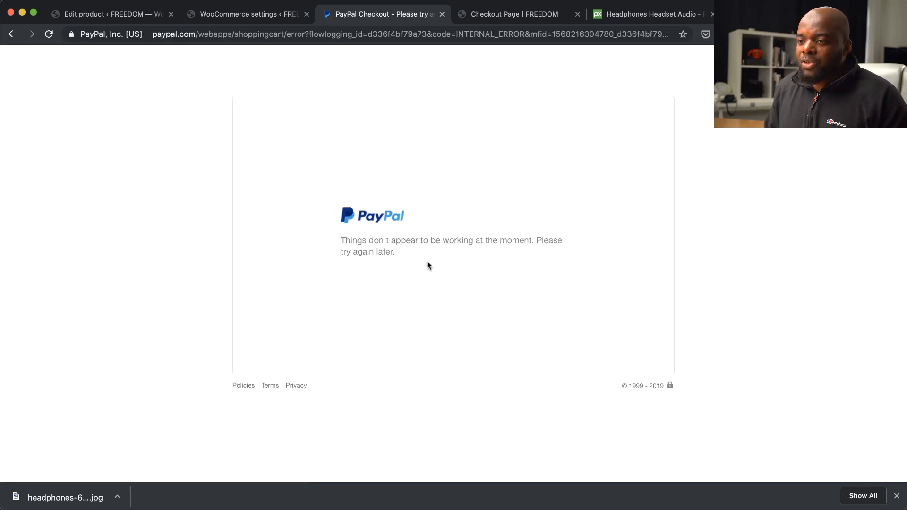
Return from PayPal to the checkout page and review the order with the added headphones
left_click(897, 496)
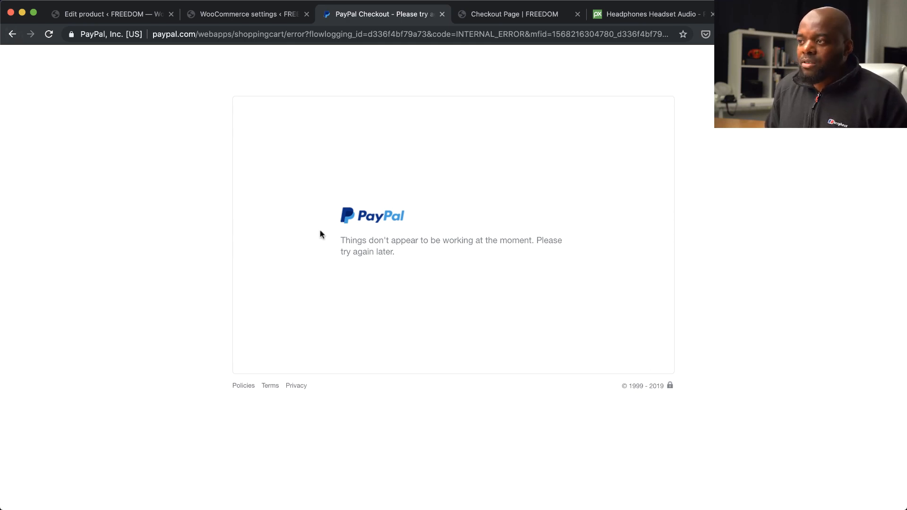
left_click(12, 34)
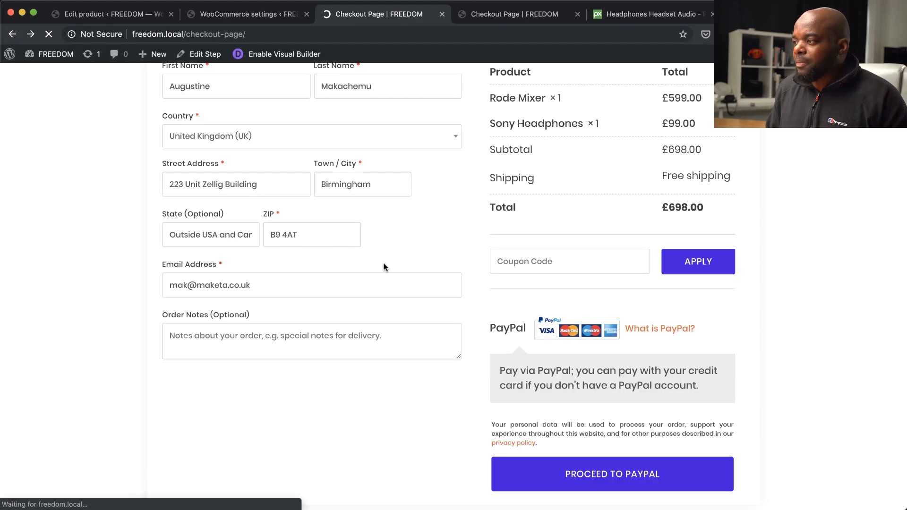
scroll(119, 208, "up", 9)
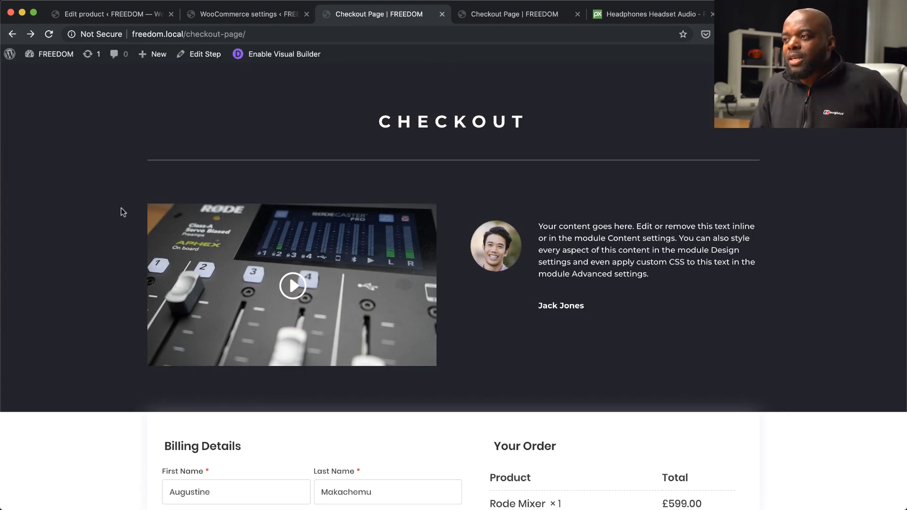